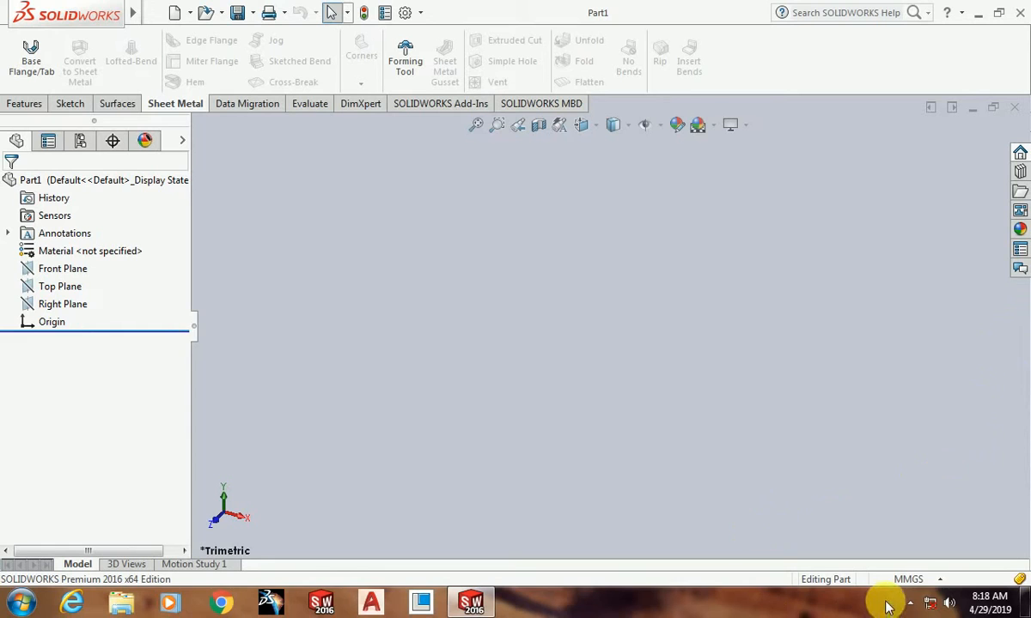
{"action": "left_click", "coordinate": [941, 581]}
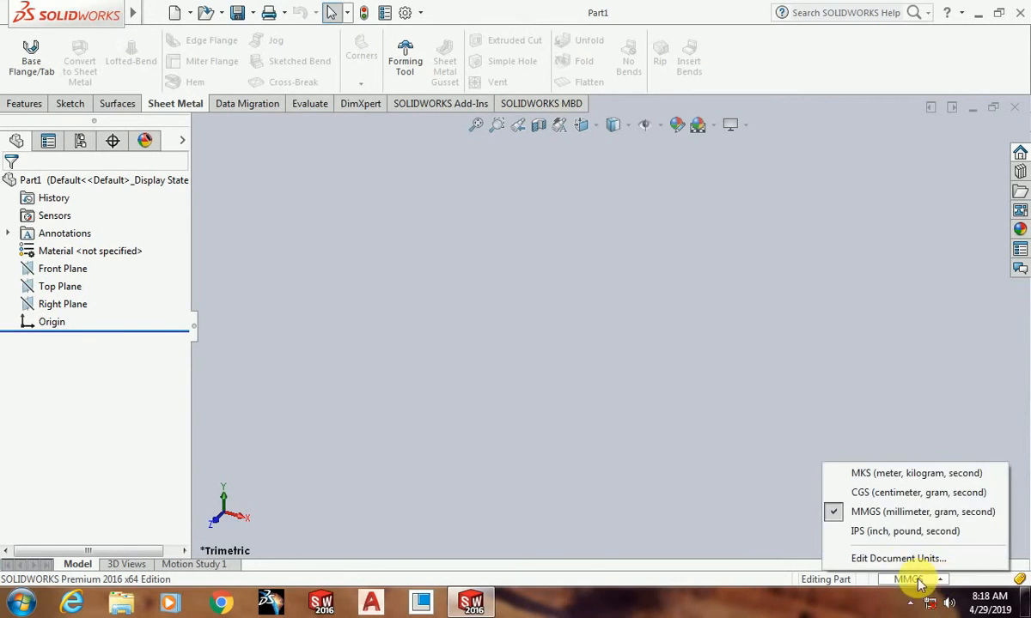
{"action": "left_click", "coordinate": [587, 342]}
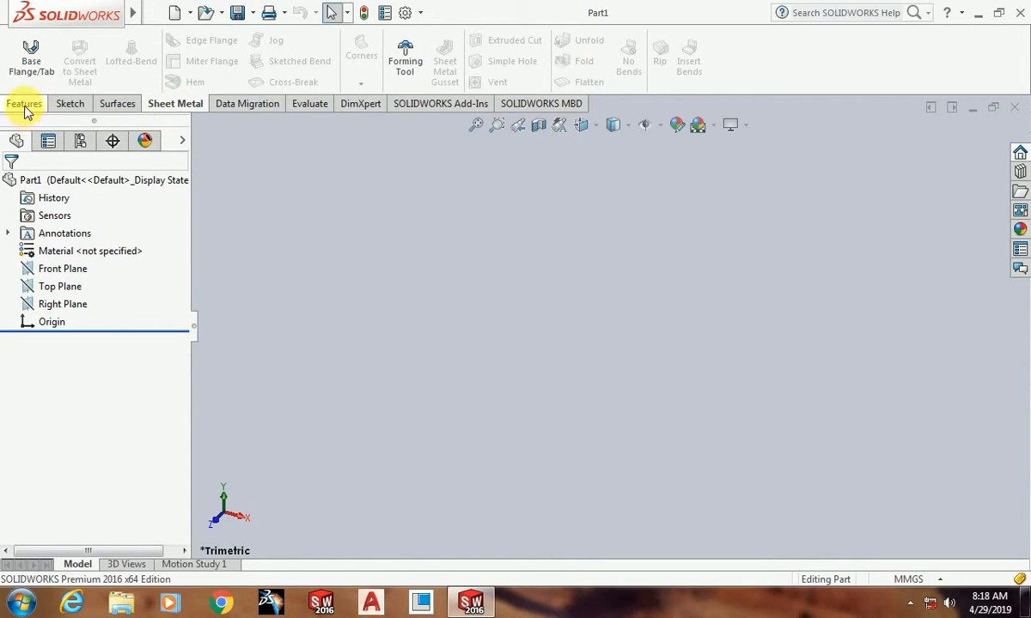
Step: Sketch a center rectangle about 129 mm high on the Front Plane, centred on the origin
{"action": "left_click", "coordinate": [73, 271]}
{"action": "left_click", "coordinate": [82, 249]}
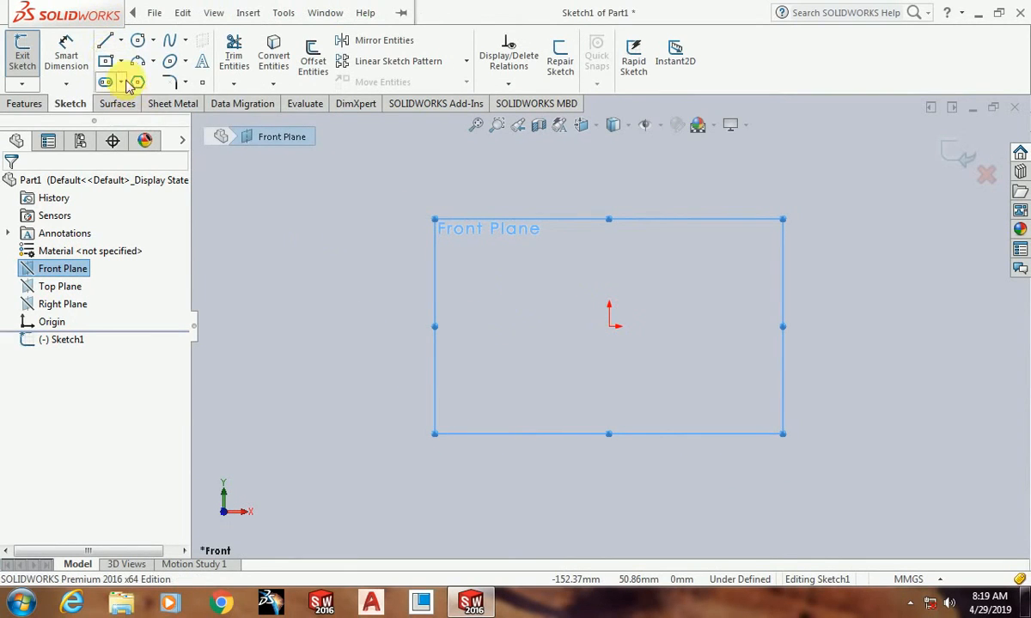
{"action": "left_click", "coordinate": [121, 63]}
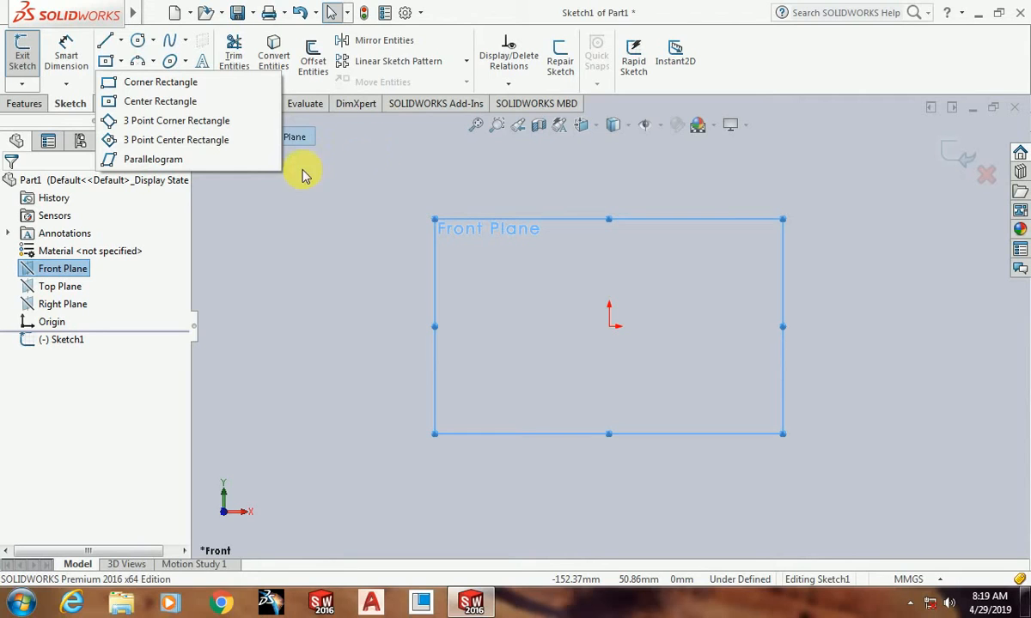
{"action": "left_click", "coordinate": [160, 105]}
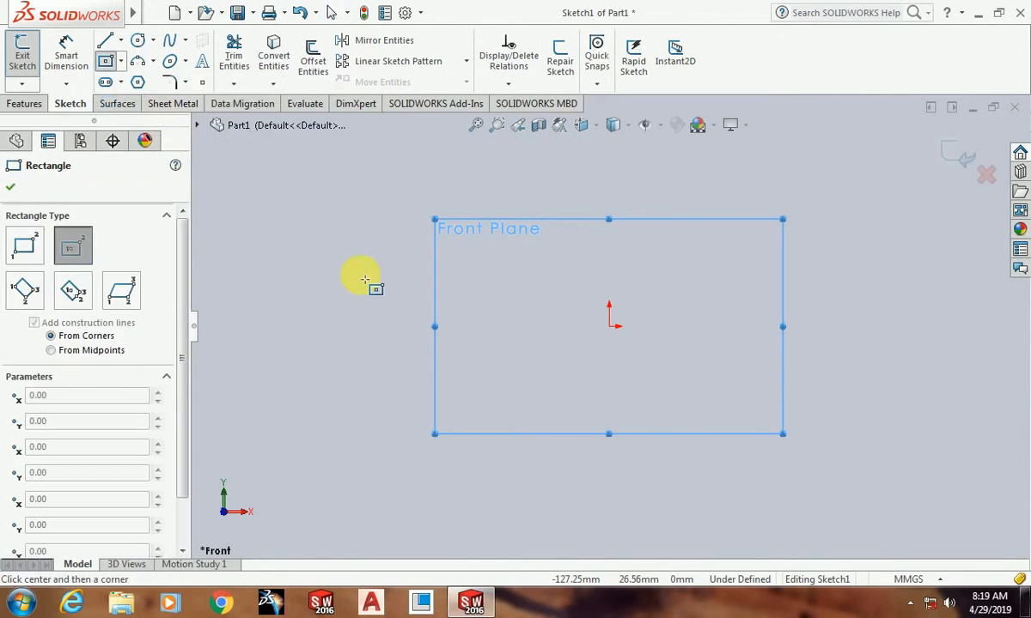
{"action": "left_click", "coordinate": [609, 327]}
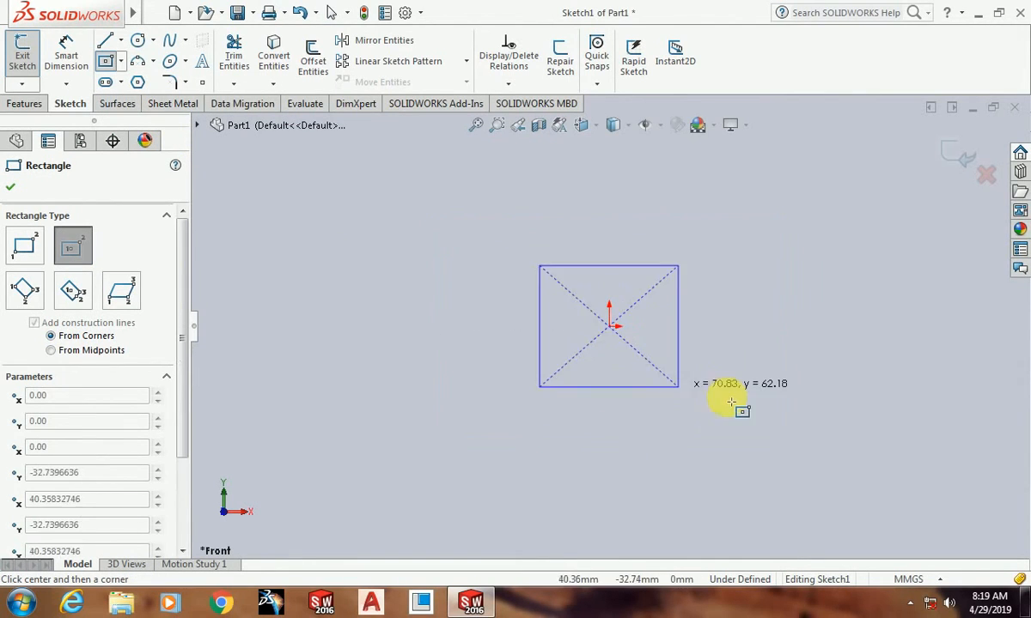
{"action": "left_click", "coordinate": [782, 452]}
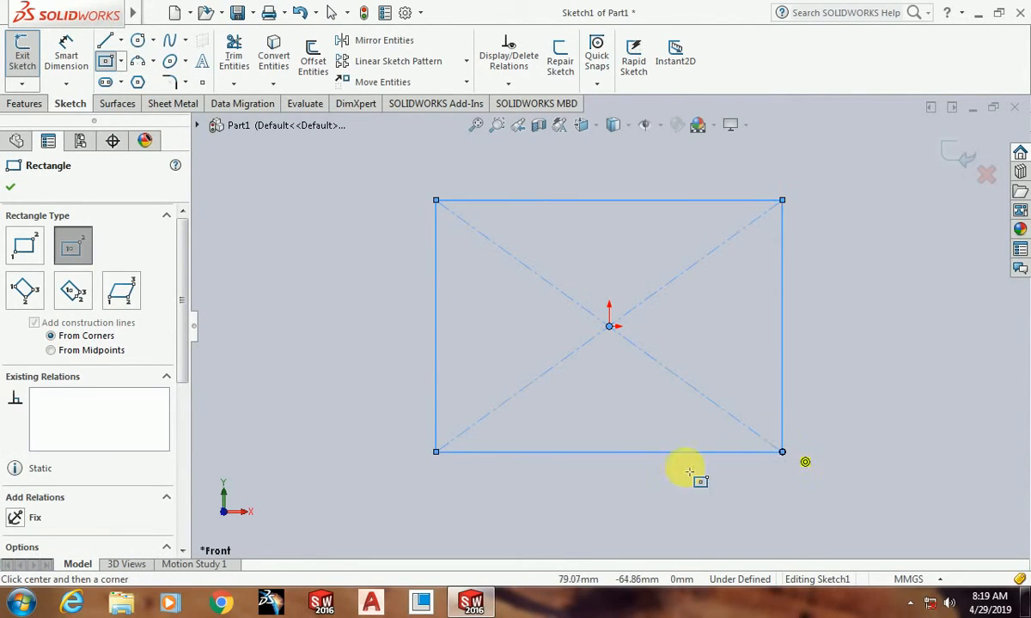
{"action": "left_click", "coordinate": [11, 188]}
Step: Dimension the rectangle's vertical side and set its height to 500 mm
{"action": "left_click", "coordinate": [66, 53]}
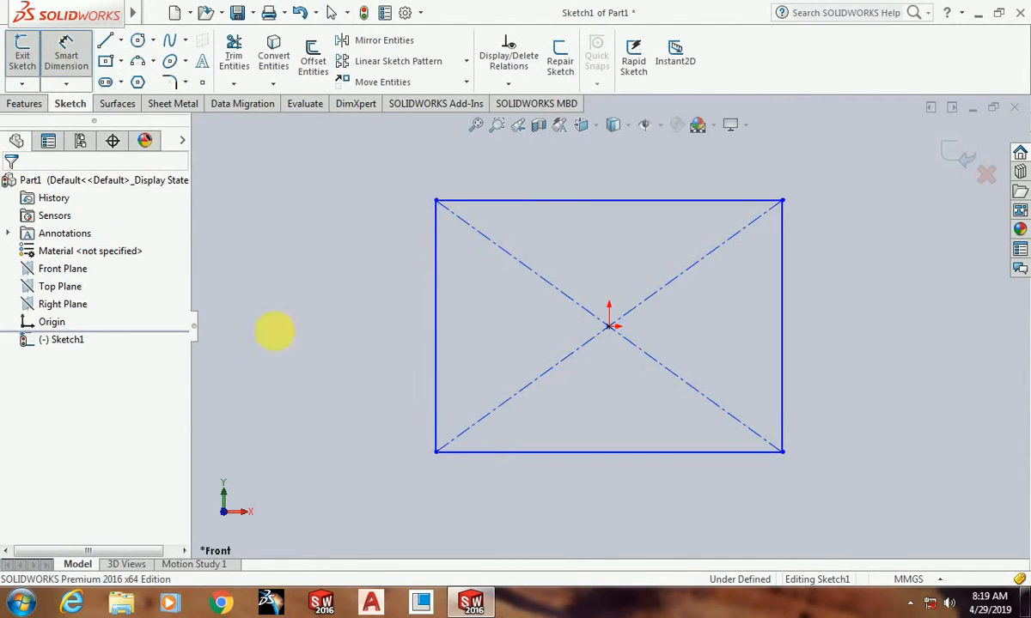
{"action": "left_click", "coordinate": [436, 316]}
{"action": "left_click", "coordinate": [345, 322]}
{"action": "type", "text": "50"}
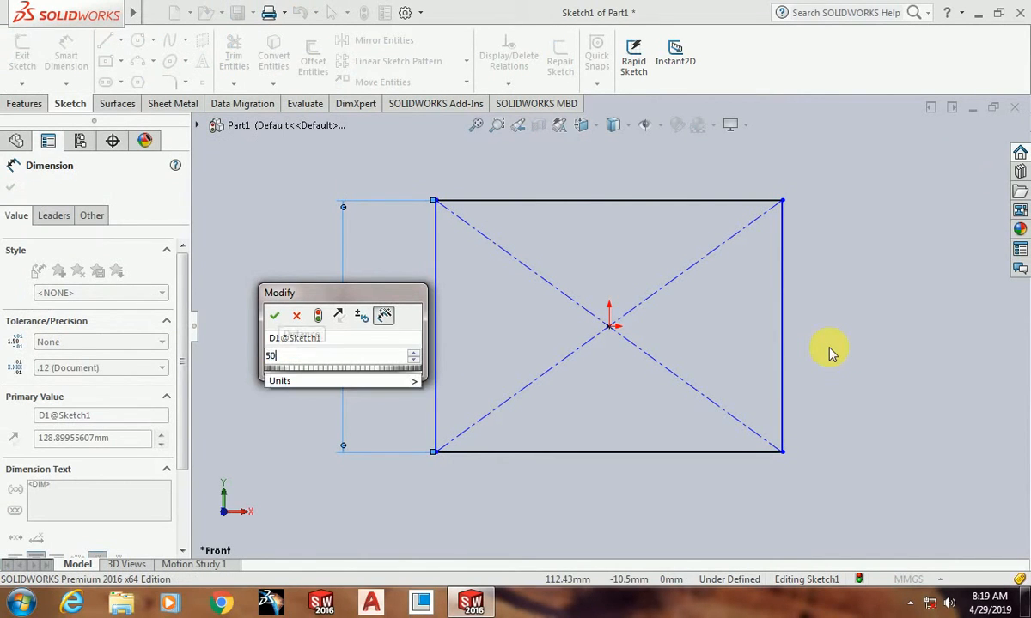
{"action": "type", "text": "0"}
{"action": "key", "text": "Return"}
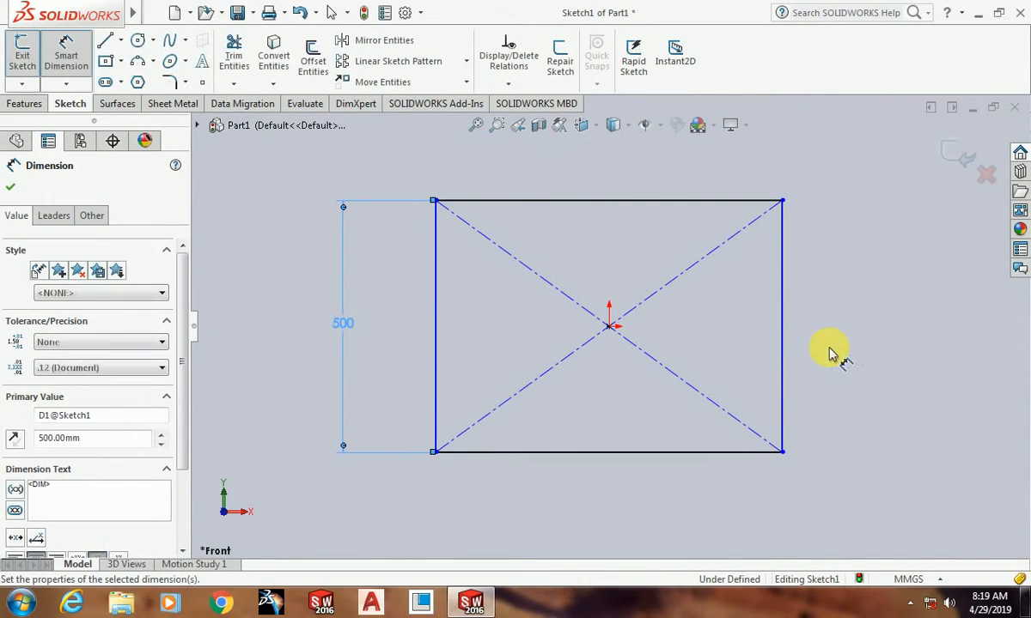
Step: Dimension the rectangle's upper side, set its width to 500 mm, and close the sketch
{"action": "left_click", "coordinate": [697, 203]}
{"action": "left_click", "coordinate": [730, 182]}
{"action": "type", "text": "5"}
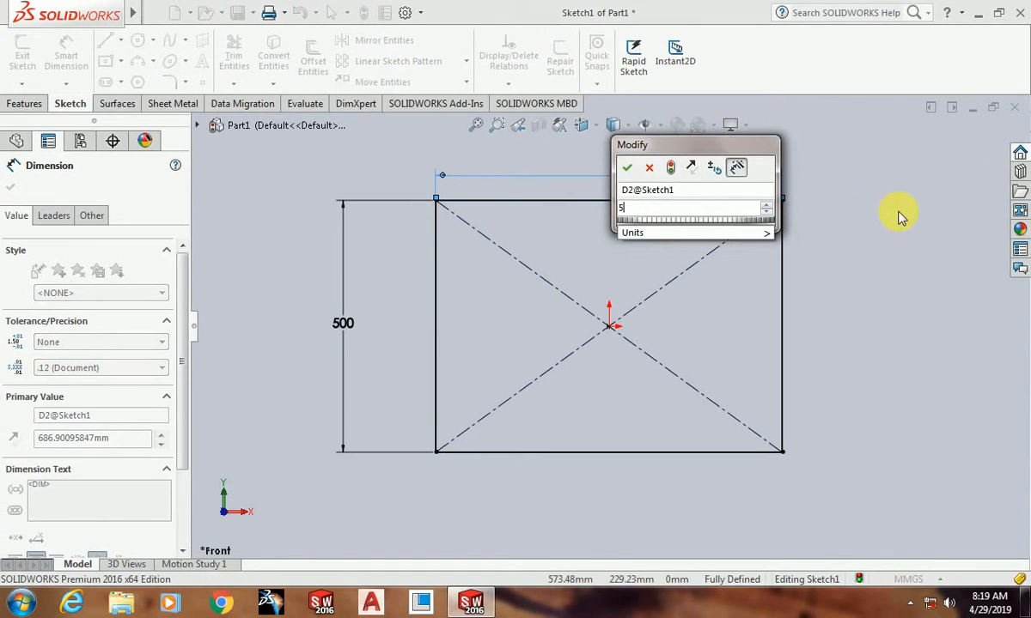
{"action": "type", "text": "00"}
{"action": "key", "text": "Return"}
{"action": "scroll", "coordinate": [713, 344], "scroll_direction": "down", "scroll_amount": 5}
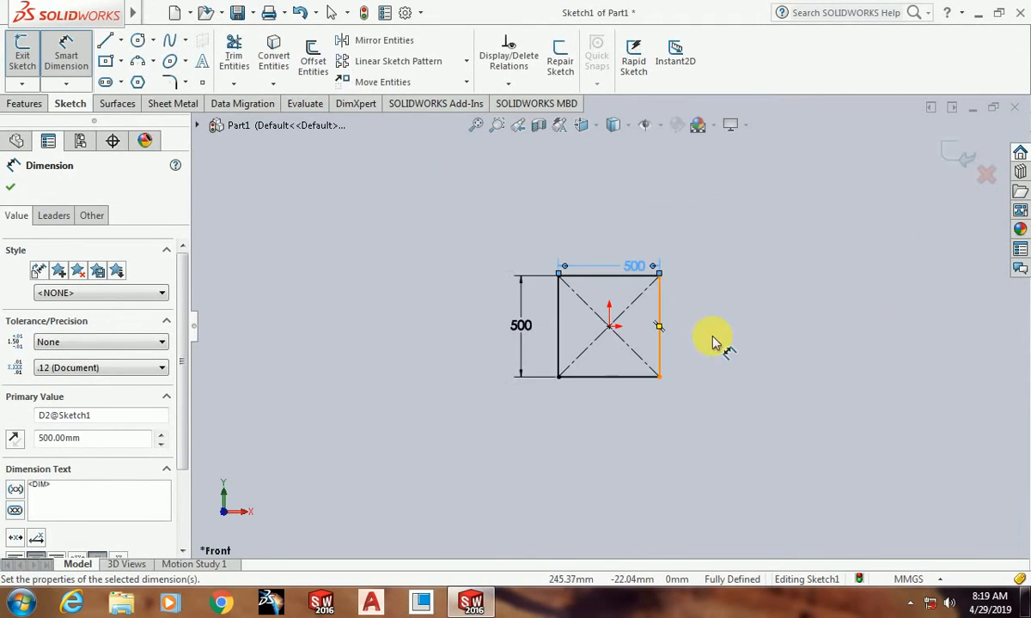
{"action": "scroll", "coordinate": [571, 257], "scroll_direction": "down", "scroll_amount": 5}
{"action": "left_click", "coordinate": [10, 186]}
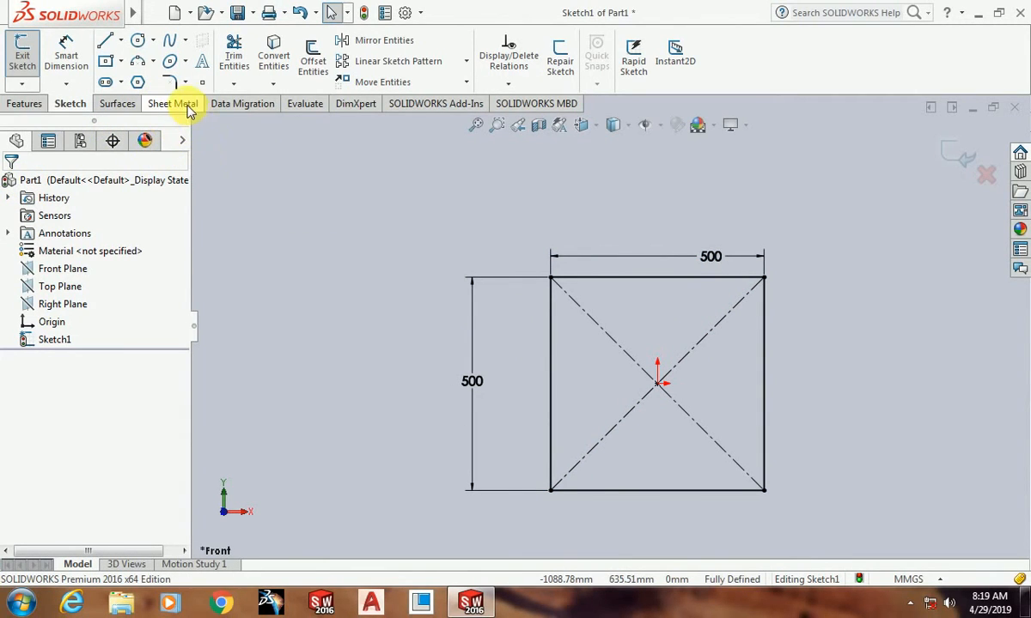
{"action": "left_click", "coordinate": [960, 160]}
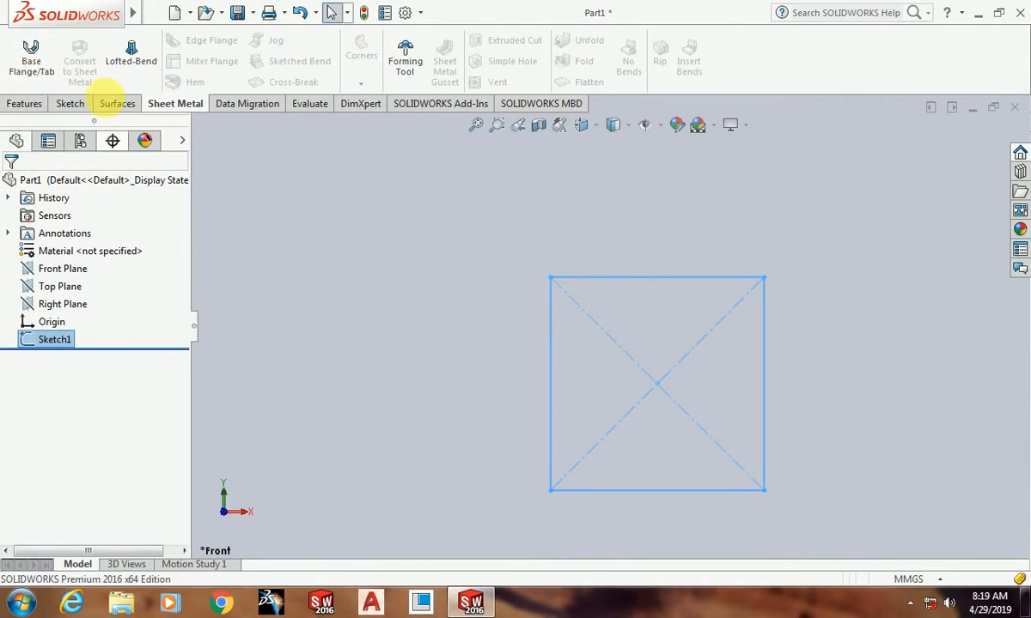
Step: Create a base flange from the square sketch with a 2 mm thickness and Tear auto relief
{"action": "left_click", "coordinate": [43, 74]}
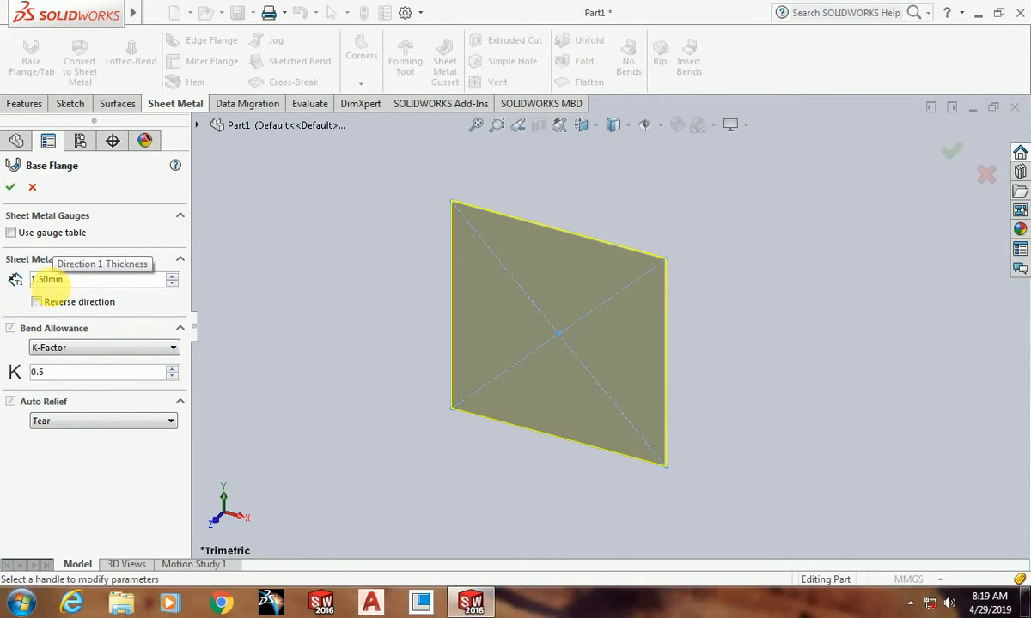
{"action": "double_click", "coordinate": [30, 279]}
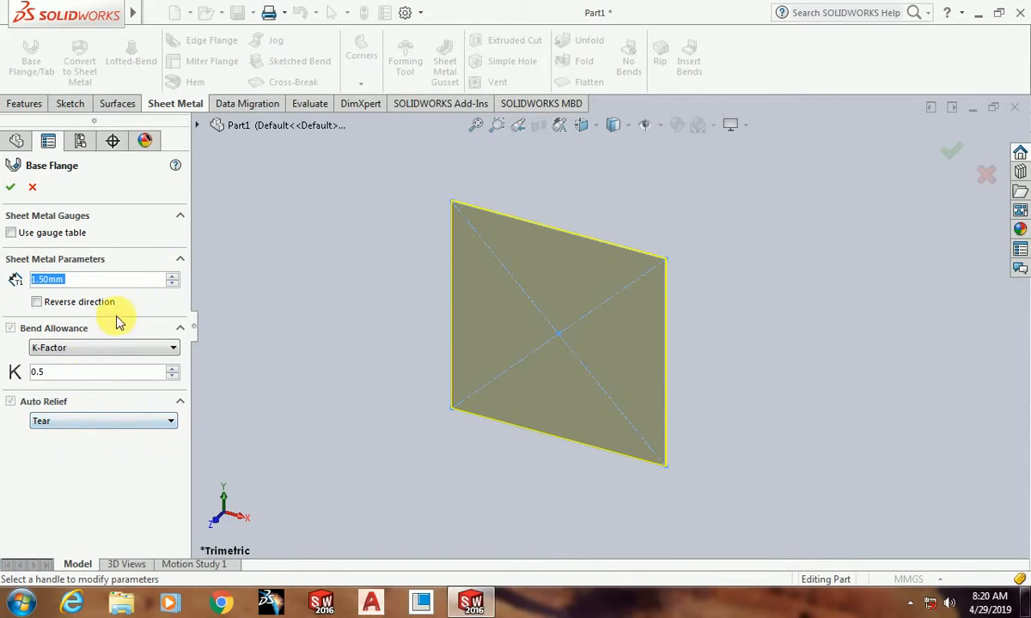
{"action": "type", "text": "2"}
{"action": "key", "text": "Return"}
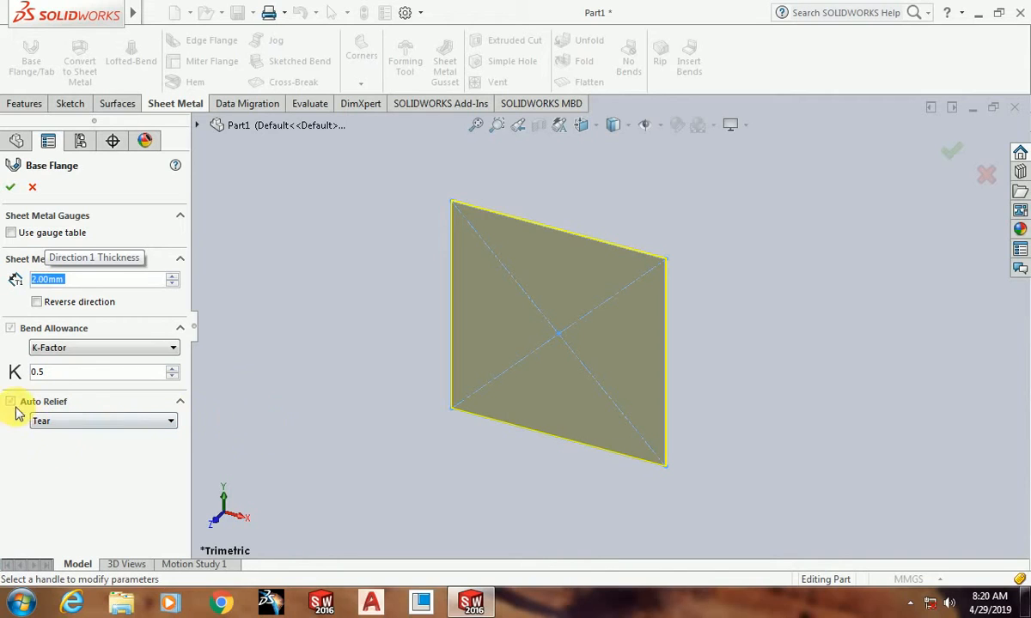
{"action": "left_click", "coordinate": [70, 425]}
{"action": "left_click", "coordinate": [50, 439]}
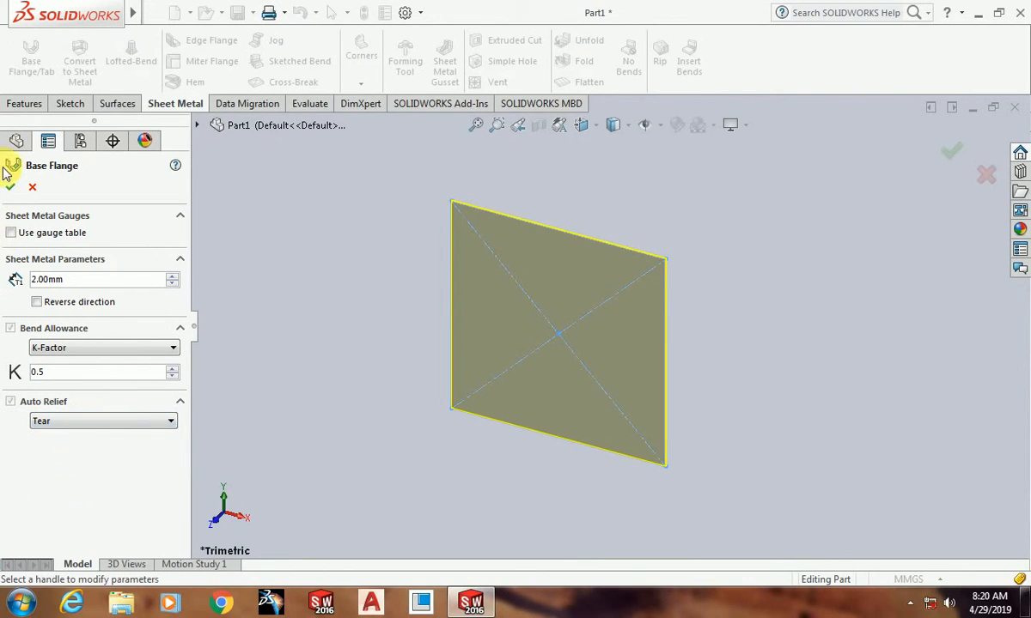
{"action": "left_click", "coordinate": [12, 187]}
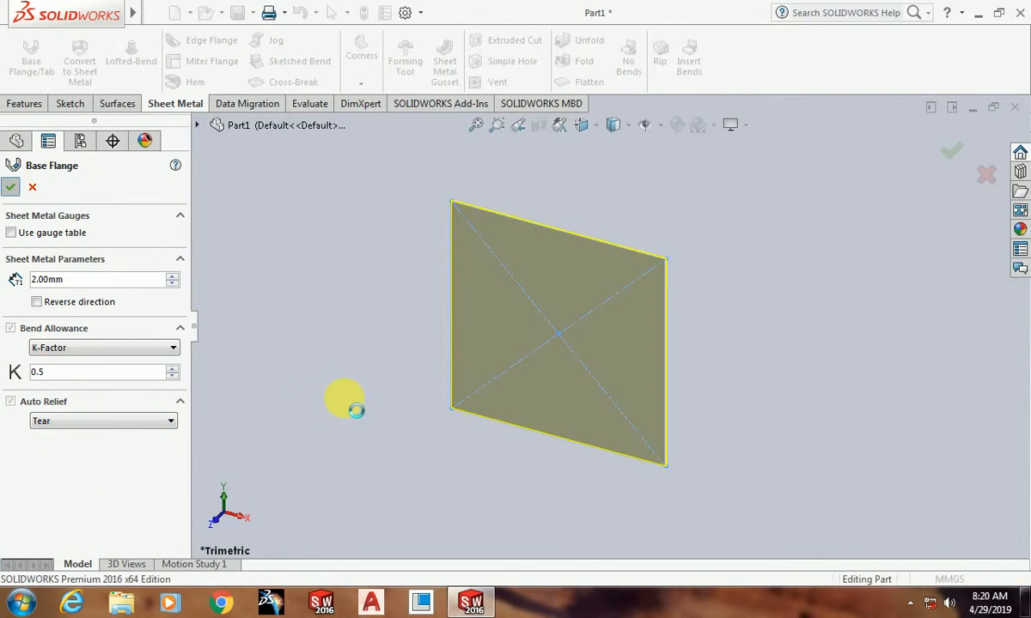
Step: Edit the Sheet-Metal feature and set its default bend radius to 4 mm
{"action": "middle_click_drag", "start_coordinate": [727, 387], "coordinate": [246, 448]}
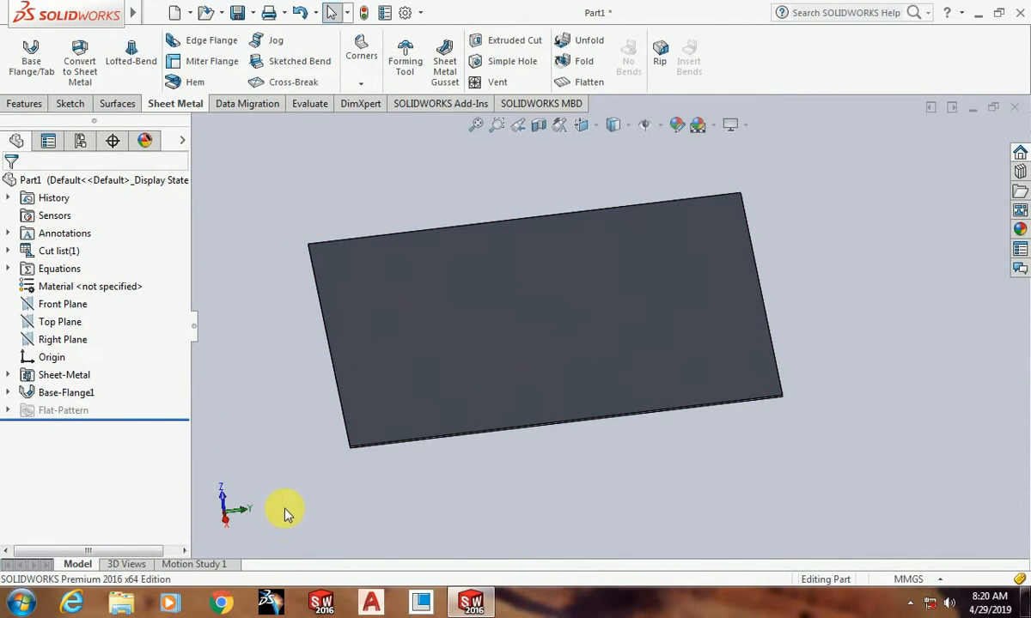
{"action": "left_click", "coordinate": [49, 376]}
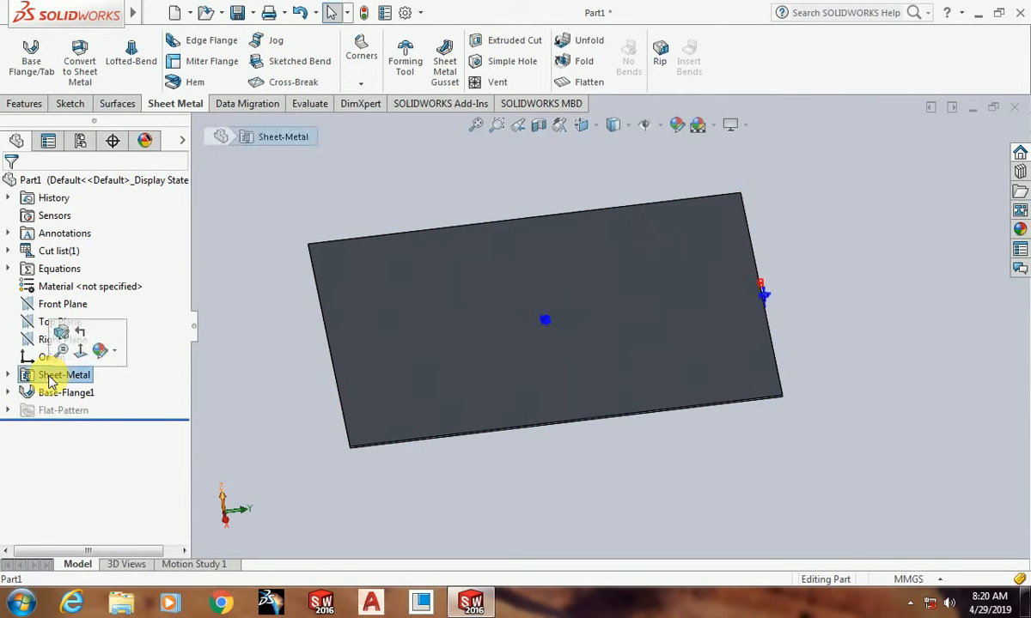
{"action": "left_click", "coordinate": [64, 335]}
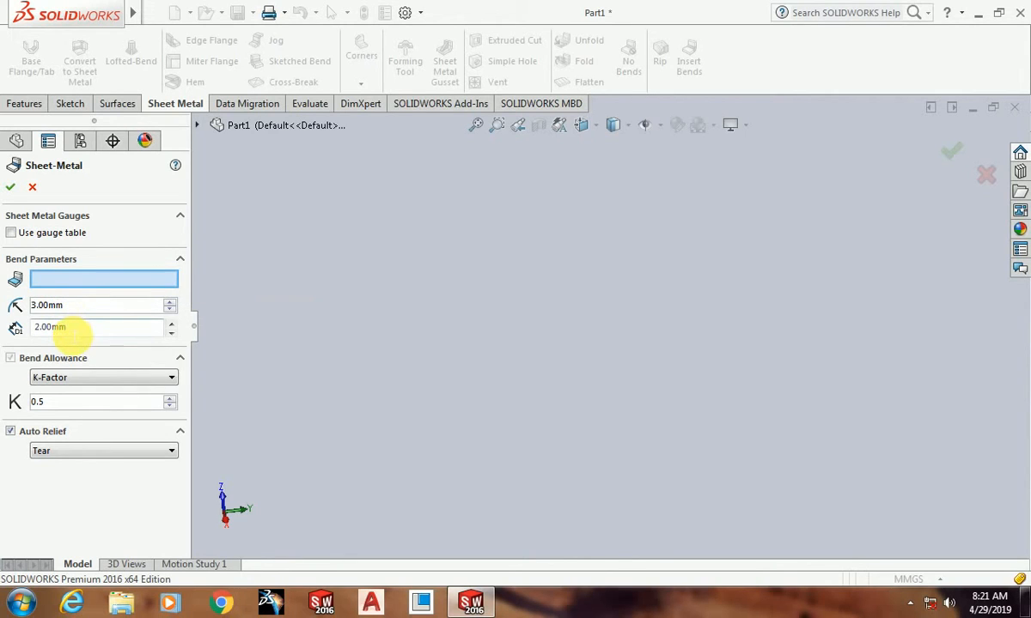
{"action": "left_click_drag", "start_coordinate": [74, 307], "coordinate": [24, 305]}
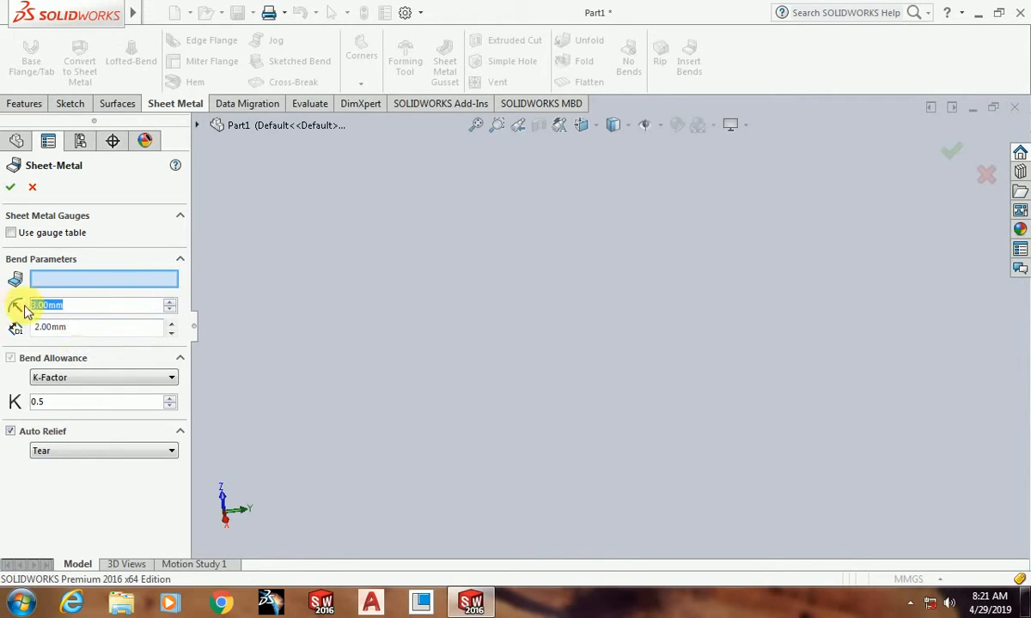
{"action": "type", "text": "4"}
{"action": "key", "text": "Return"}
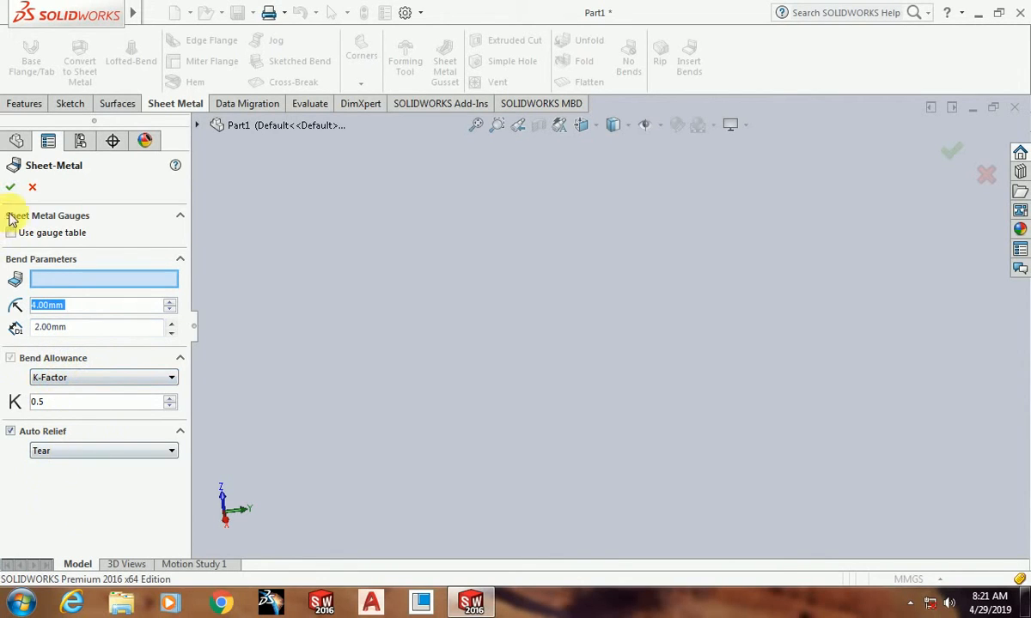
{"action": "left_click", "coordinate": [10, 187]}
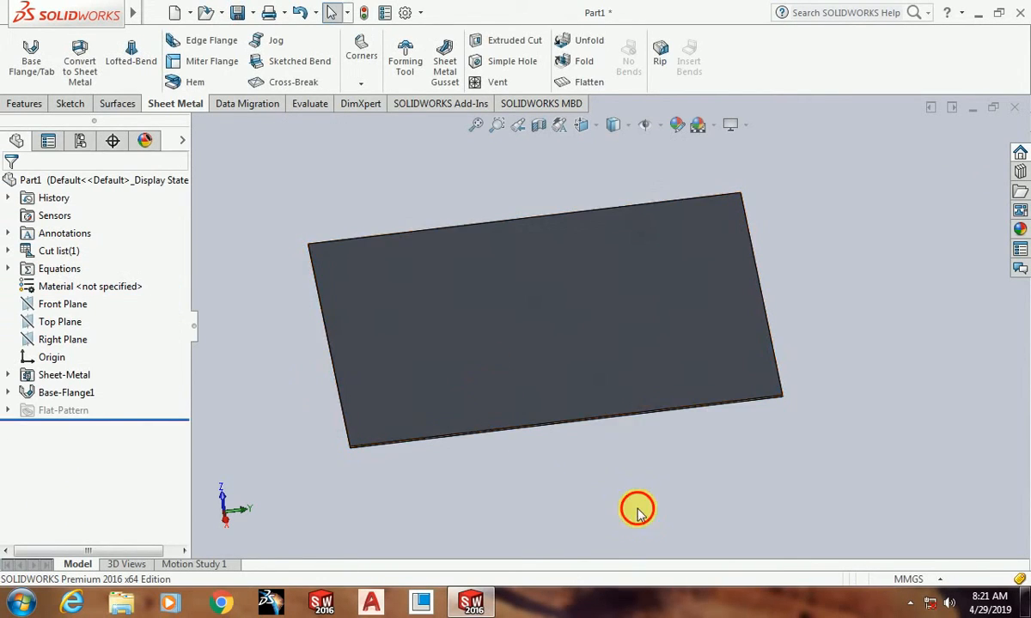
Step: Start an edge flange on the plate's edge at the positive Y end and place it with a 232 mm blind length
{"action": "middle_click_drag", "start_coordinate": [637, 510], "coordinate": [545, 455]}
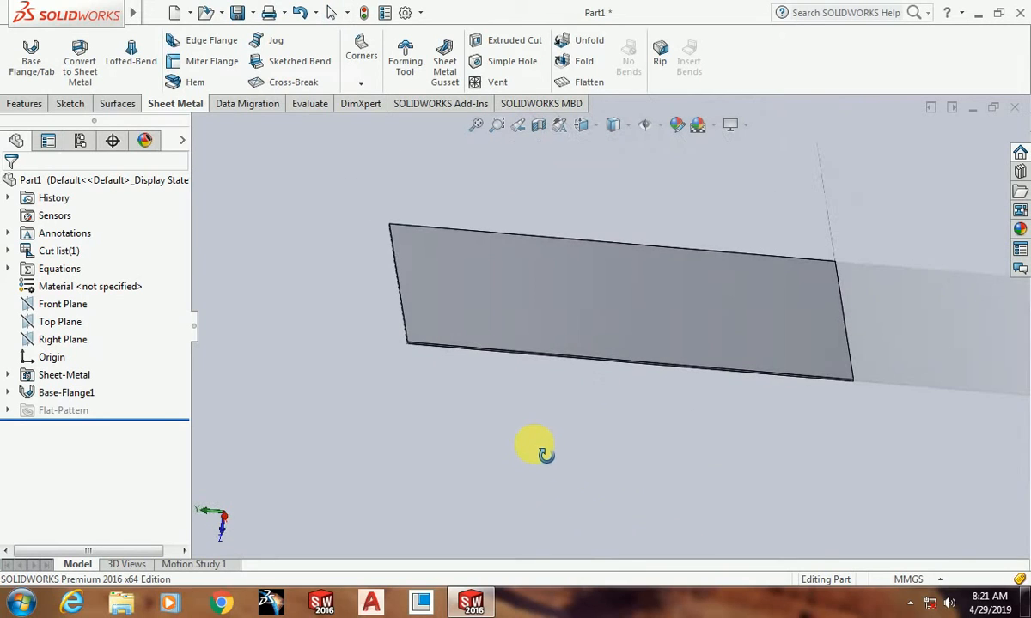
{"action": "scroll", "coordinate": [702, 373], "scroll_direction": "up", "scroll_amount": 2}
{"action": "scroll", "coordinate": [697, 289], "scroll_direction": "down", "scroll_amount": 2}
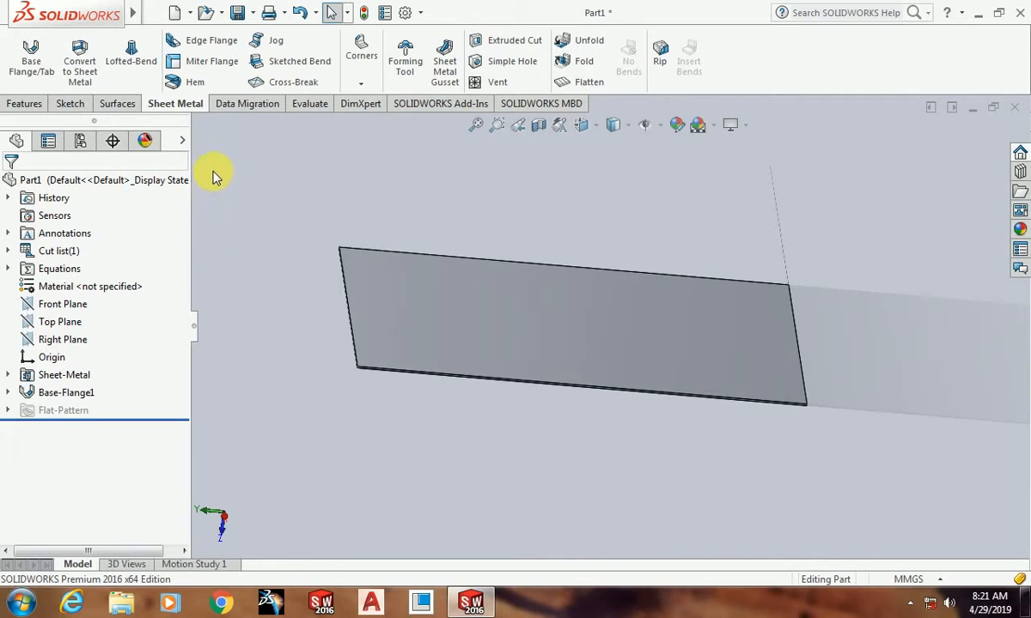
{"action": "left_click", "coordinate": [213, 41]}
{"action": "middle_click_drag", "start_coordinate": [481, 453], "coordinate": [557, 285]}
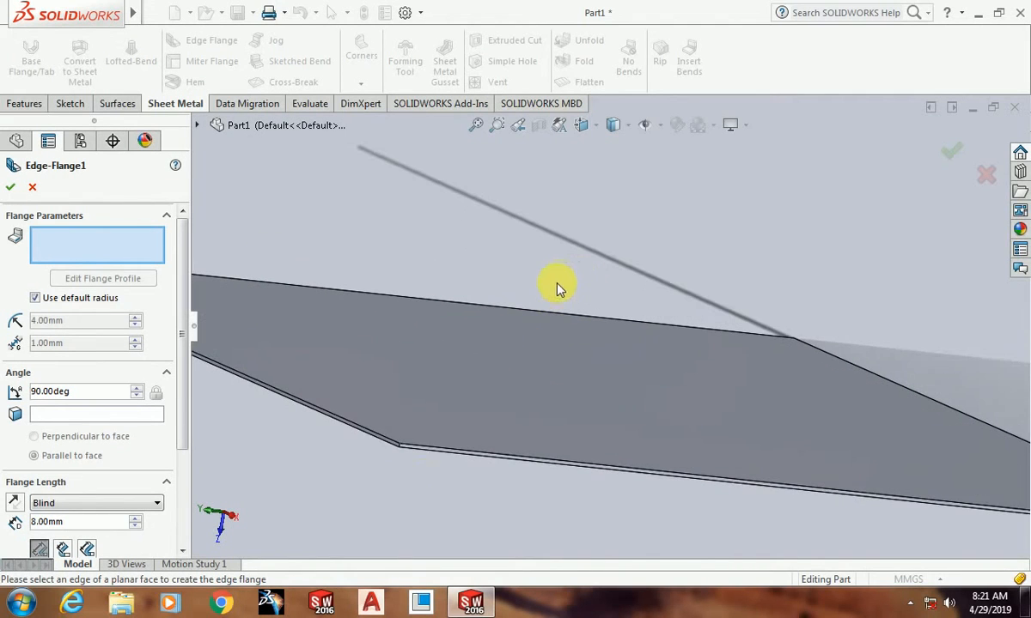
{"action": "left_click", "coordinate": [387, 448]}
{"action": "key", "text": "z"}
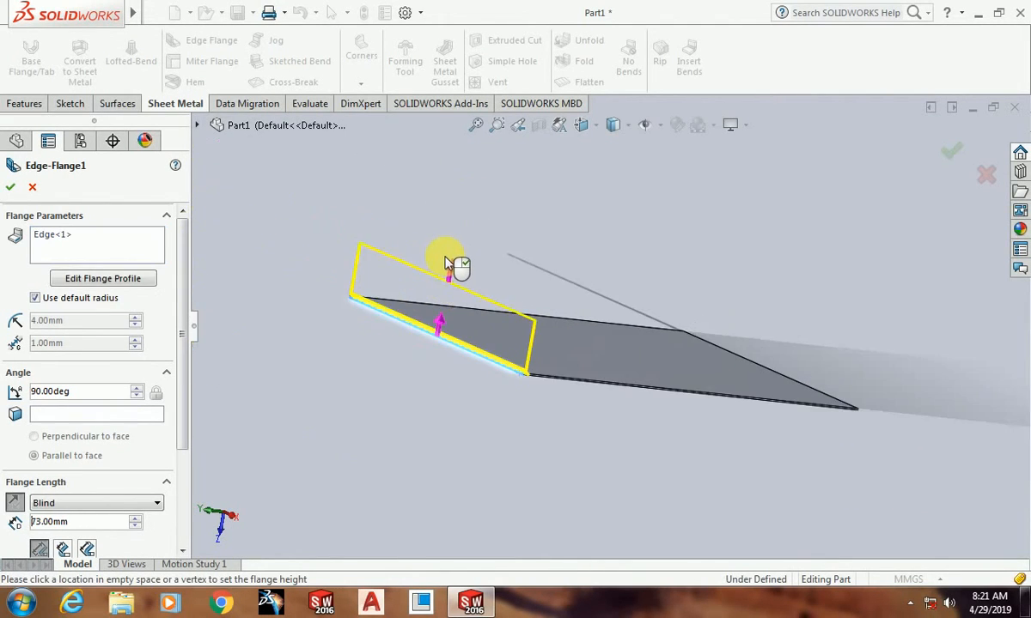
{"action": "mouse_move", "coordinate": [447, 263]}
{"action": "middle_mouse_down"}
{"action": "mouse_move", "coordinate": [414, 258]}
{"action": "mouse_move", "coordinate": [454, 263]}
{"action": "mouse_move", "coordinate": [462, 249]}
{"action": "middle_mouse_up"}
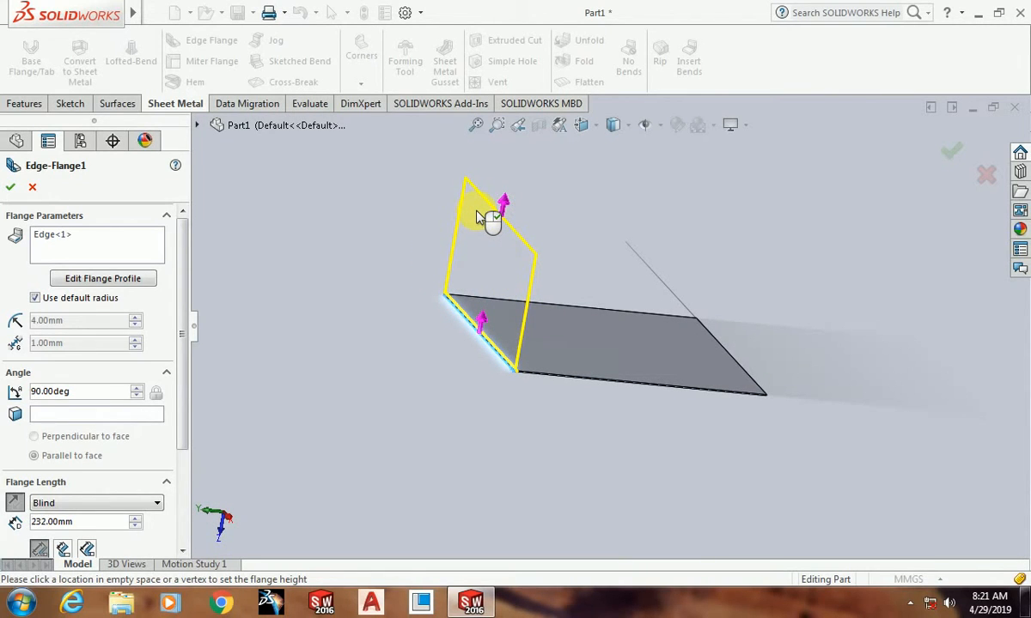
{"action": "left_click", "coordinate": [477, 209]}
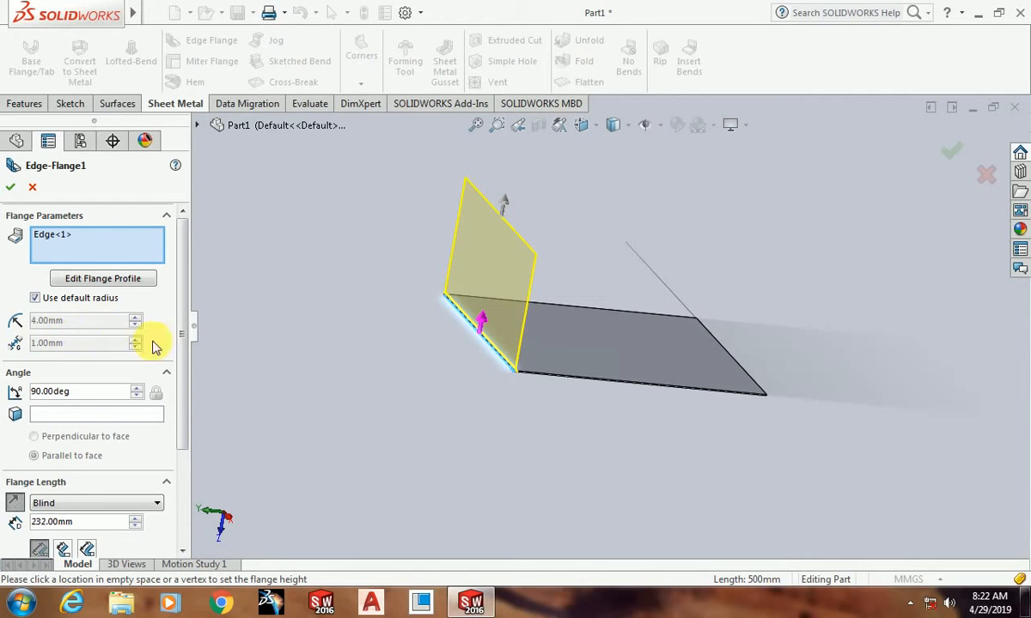
Step: Set the edge flange's angle to 45 degrees
{"action": "scroll", "coordinate": [525, 361], "scroll_direction": "down", "scroll_amount": 5}
{"action": "middle_click_drag", "start_coordinate": [519, 417], "coordinate": [524, 354]}
{"action": "scroll", "coordinate": [505, 416], "scroll_direction": "up", "scroll_amount": 3}
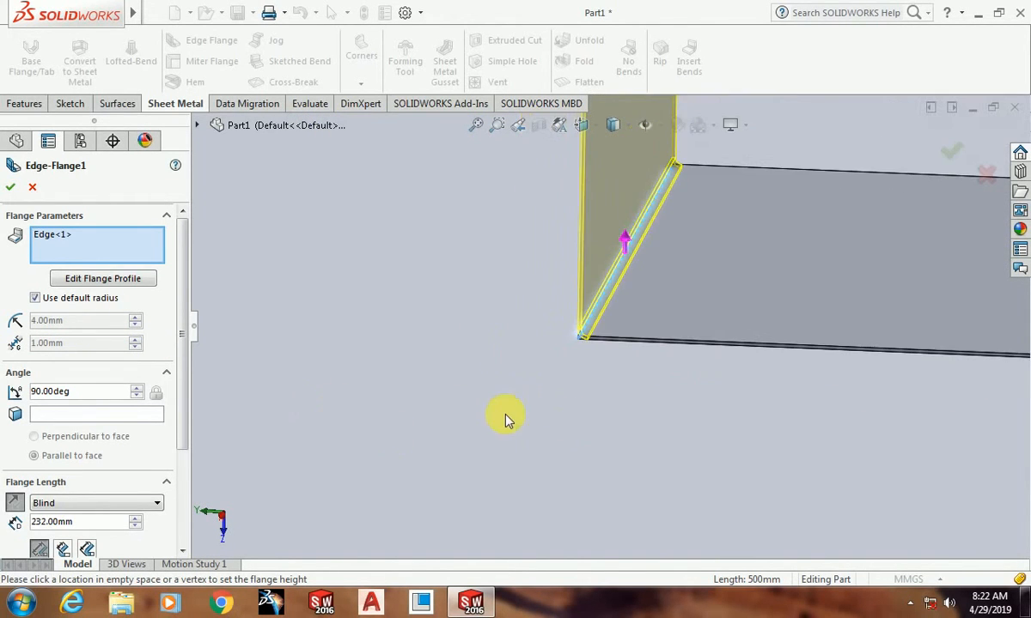
{"action": "middle_click_drag", "start_coordinate": [504, 417], "coordinate": [698, 350]}
{"action": "scroll", "coordinate": [700, 350], "scroll_direction": "down", "scroll_amount": 2}
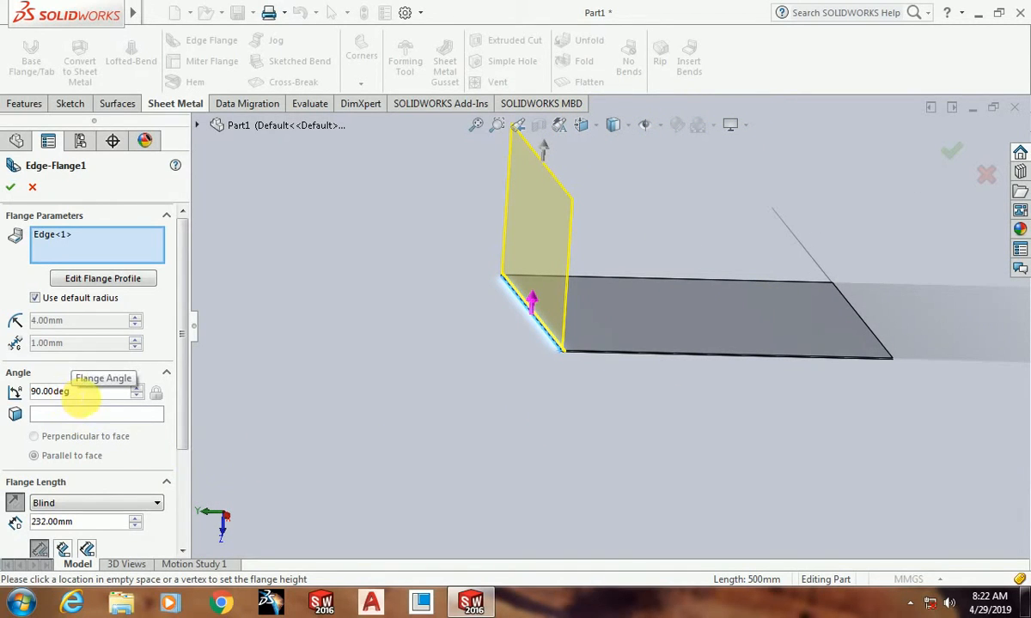
{"action": "double_click", "coordinate": [77, 393]}
{"action": "type", "text": "45"}
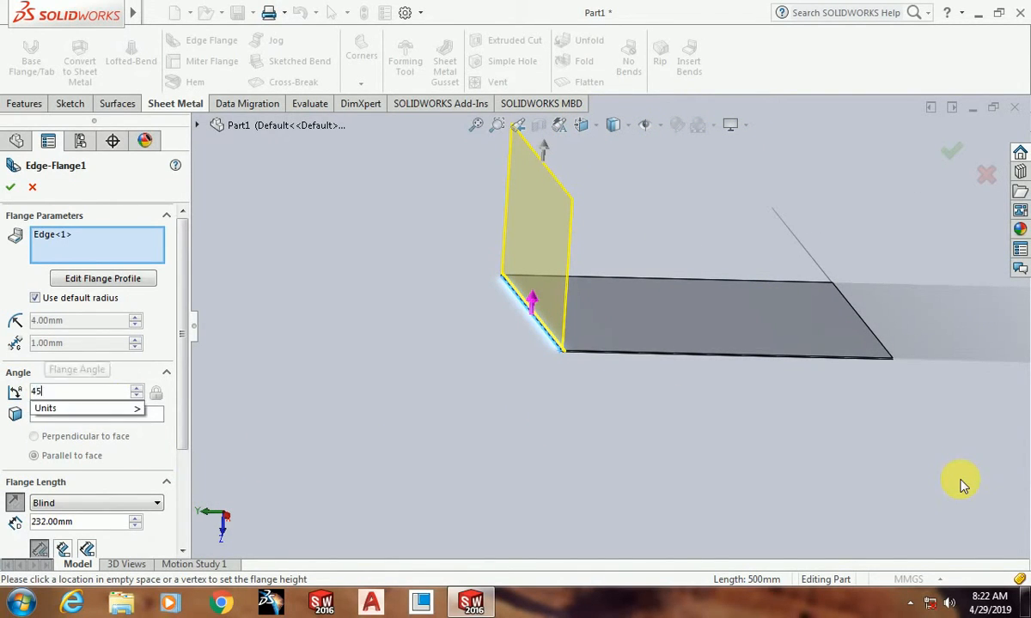
{"action": "key", "text": "Return"}
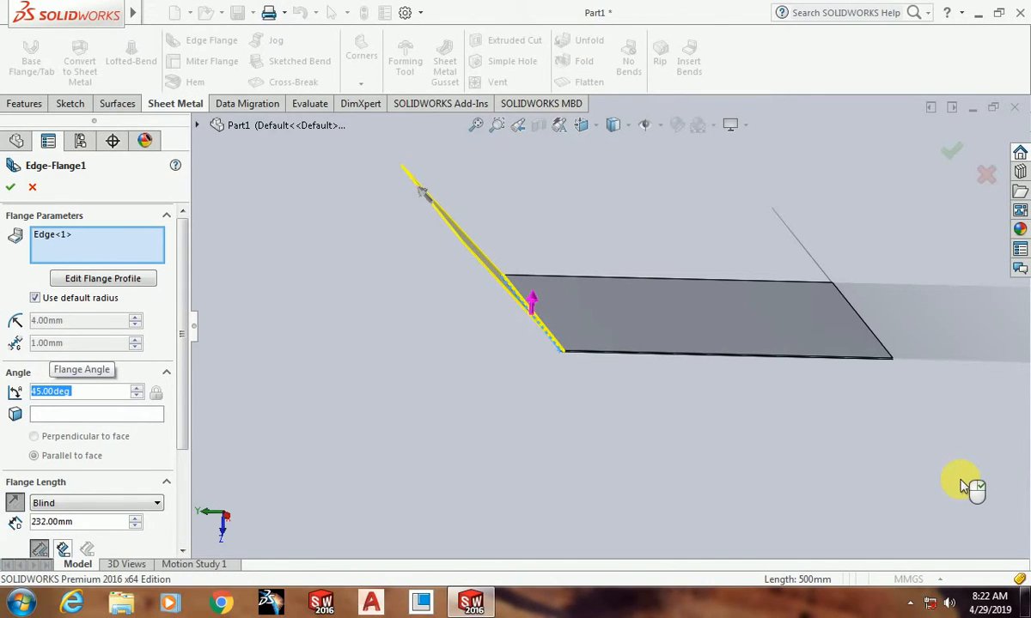
Step: Try angles of 80 and 180 degrees for the edge flange
{"action": "type", "text": "80"}
{"action": "key", "text": "Return"}
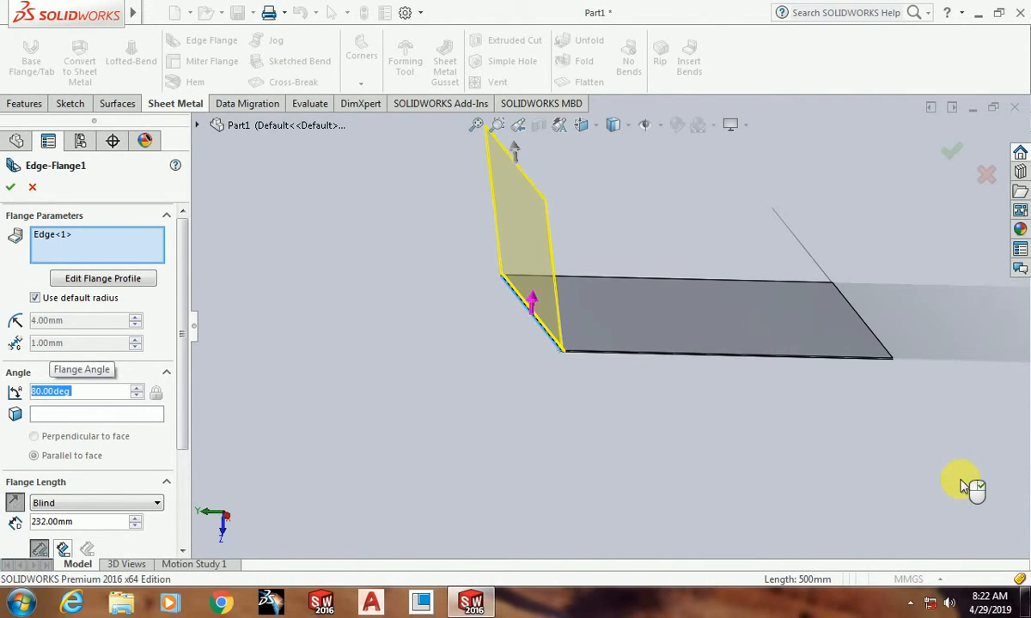
{"action": "type", "text": "180"}
{"action": "key", "text": "Return"}
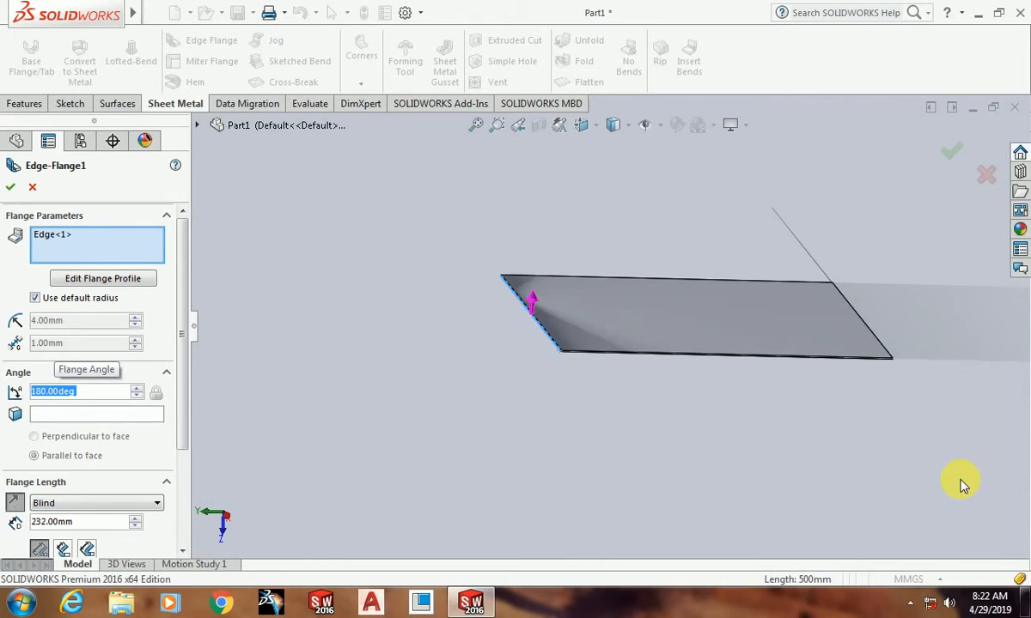
Step: Set the edge flange's angle to 90 degrees
{"action": "type", "text": "90"}
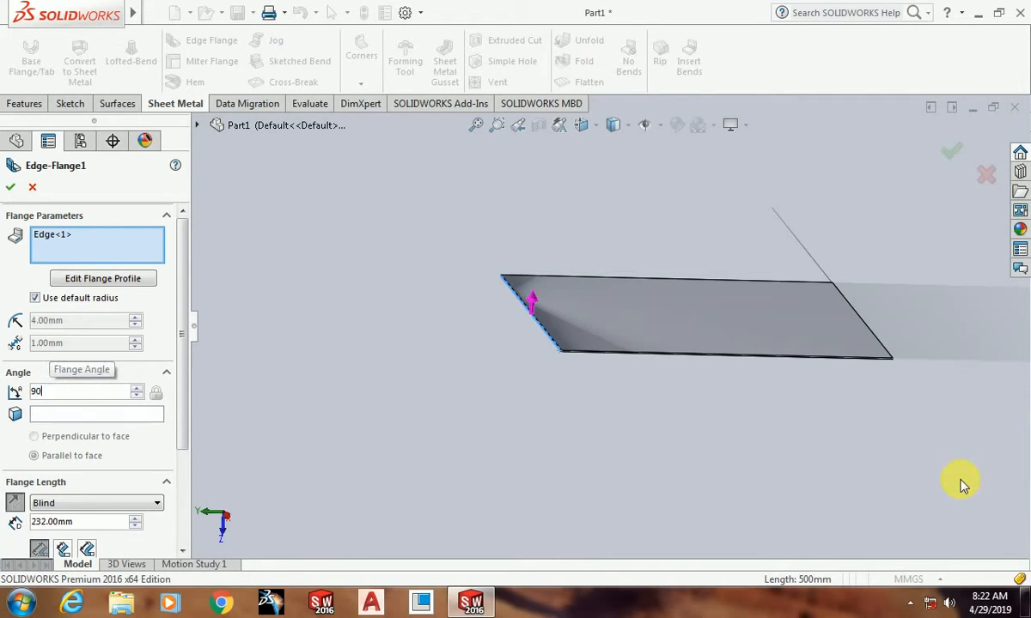
{"action": "key", "text": "Return"}
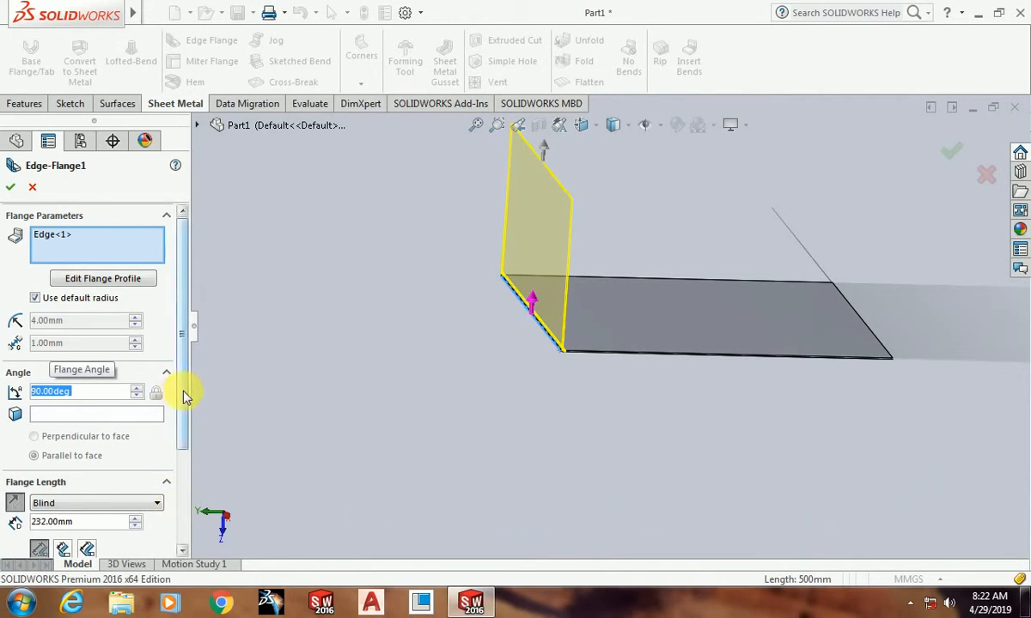
Step: Try the Inner Virtual Sharp and Tangent Bend length references for the edge flange, then return to Outer Virtual Sharp
{"action": "left_click_drag", "start_coordinate": [180, 383], "coordinate": [180, 455]}
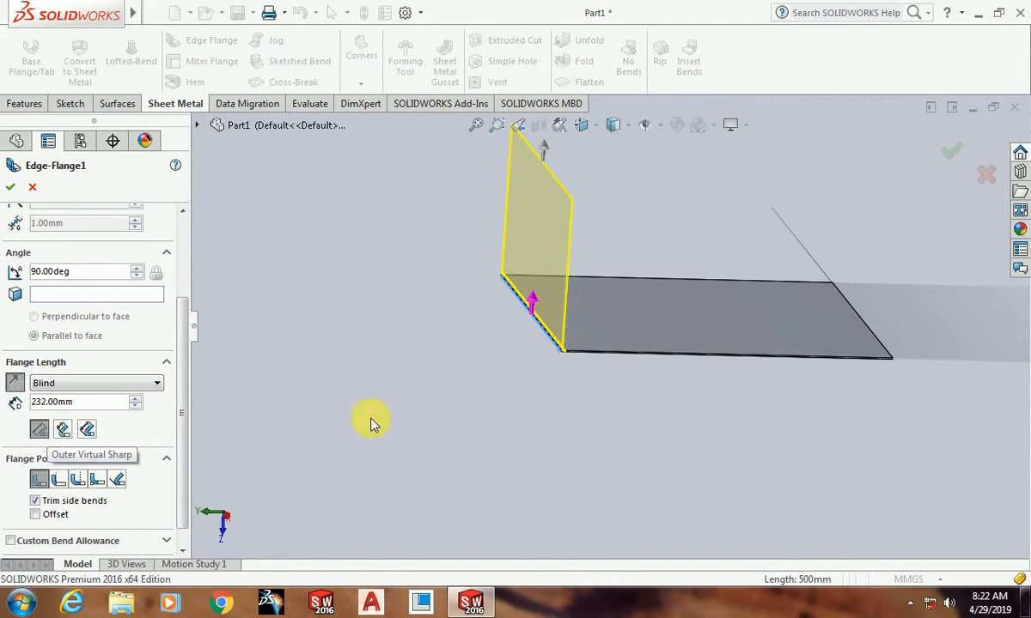
{"action": "scroll", "coordinate": [584, 352], "scroll_direction": "down", "scroll_amount": 5}
{"action": "scroll", "coordinate": [584, 352], "scroll_direction": "up", "scroll_amount": 4}
{"action": "middle_click_drag", "start_coordinate": [475, 420], "coordinate": [505, 405]}
{"action": "scroll", "coordinate": [520, 338], "scroll_direction": "down", "scroll_amount": 3}
{"action": "scroll", "coordinate": [498, 351], "scroll_direction": "down", "scroll_amount": 3}
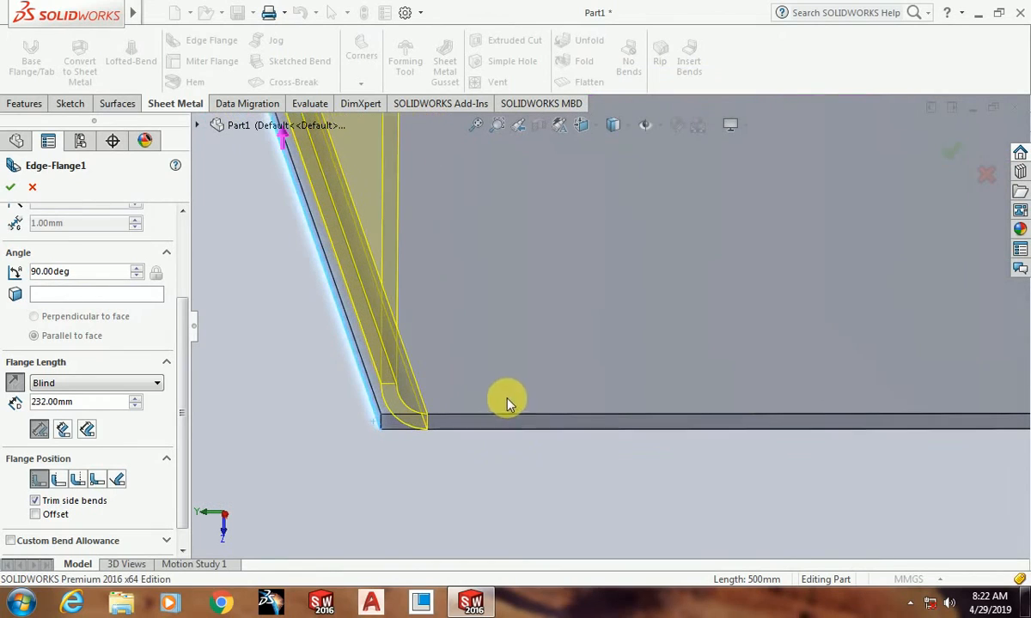
{"action": "left_click", "coordinate": [64, 428]}
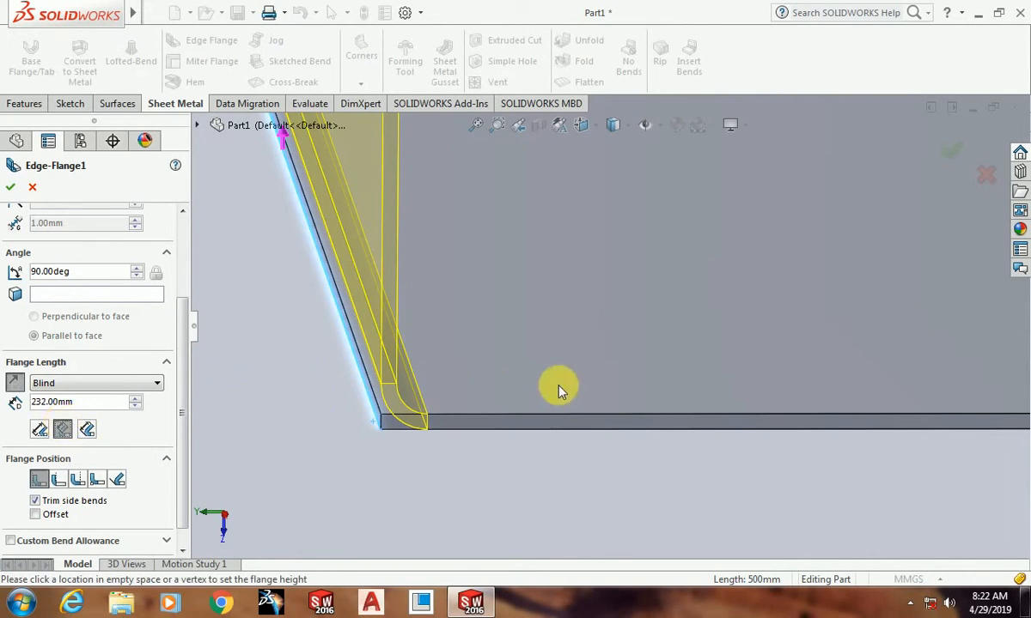
{"action": "scroll", "coordinate": [525, 420], "scroll_direction": "up", "scroll_amount": 2}
{"action": "scroll", "coordinate": [517, 381], "scroll_direction": "down", "scroll_amount": 3}
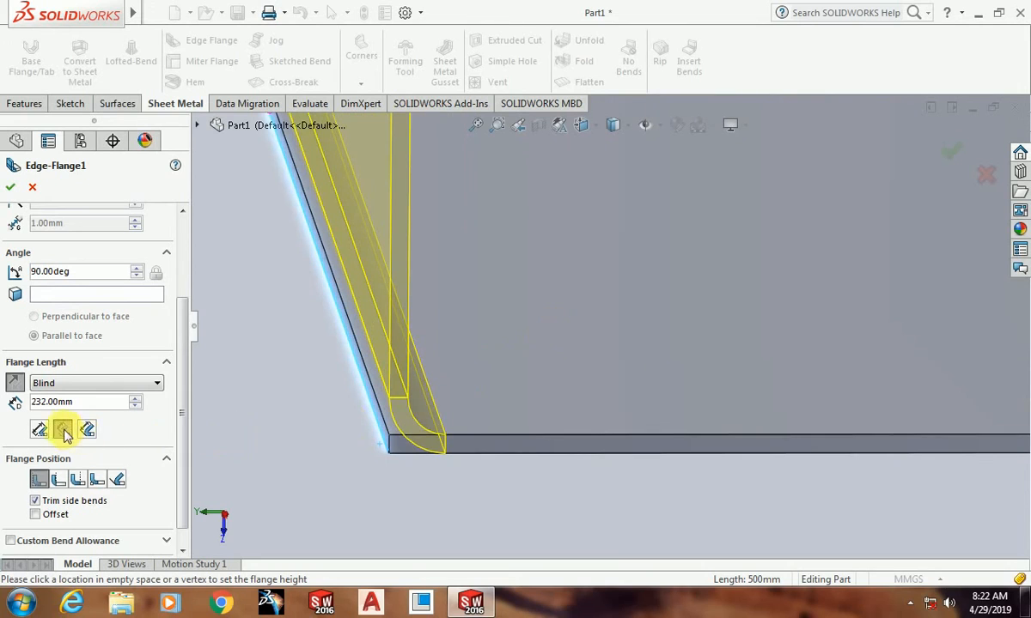
{"action": "left_click", "coordinate": [91, 433]}
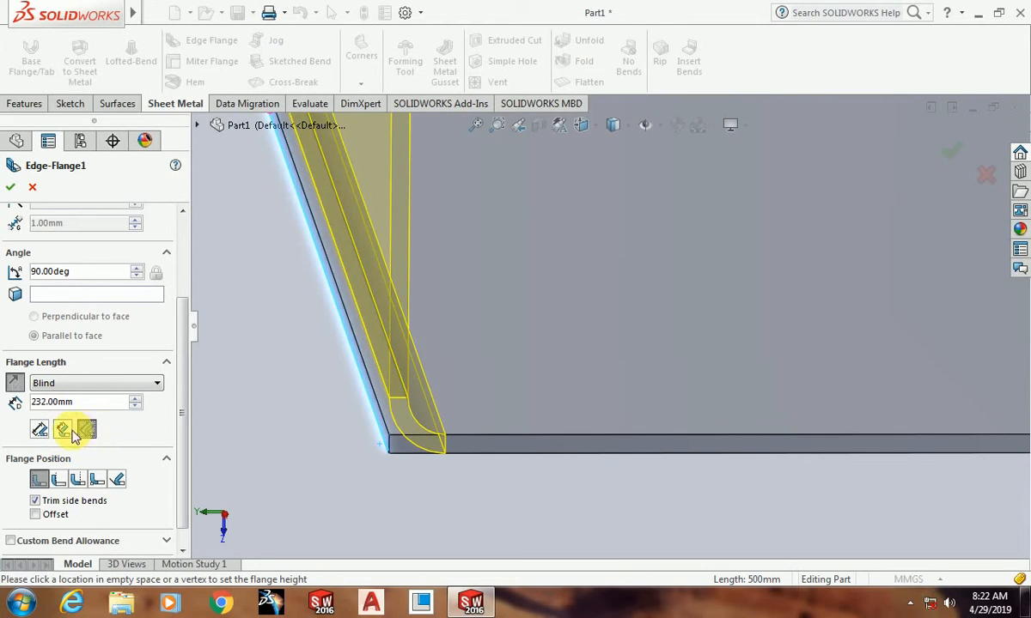
{"action": "scroll", "coordinate": [439, 472], "scroll_direction": "up", "scroll_amount": 5}
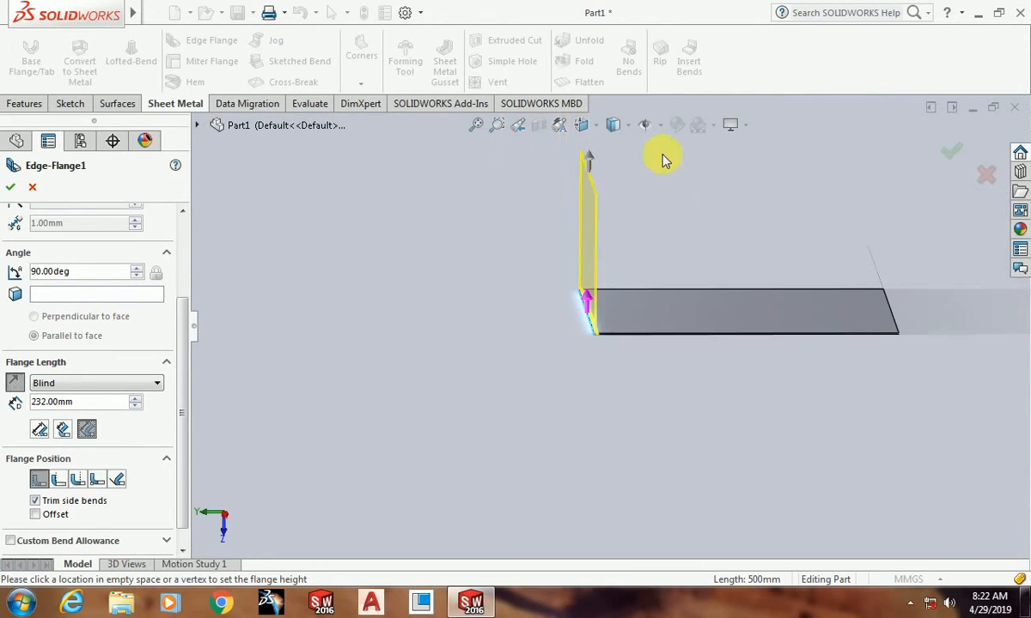
{"action": "scroll", "coordinate": [663, 159], "scroll_direction": "down", "scroll_amount": 2}
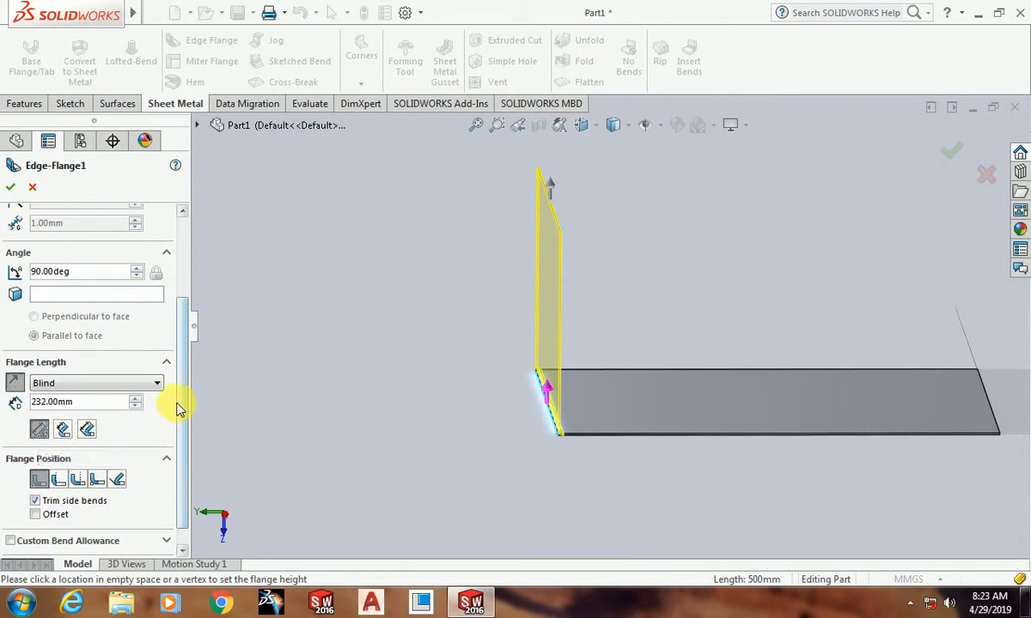
Step: Try each of the other flange positions on the edge flange, from Material Outside to Tangent to Bend, and return to Material Inside
{"action": "scroll", "coordinate": [184, 403], "scroll_direction": "down", "scroll_amount": 1}
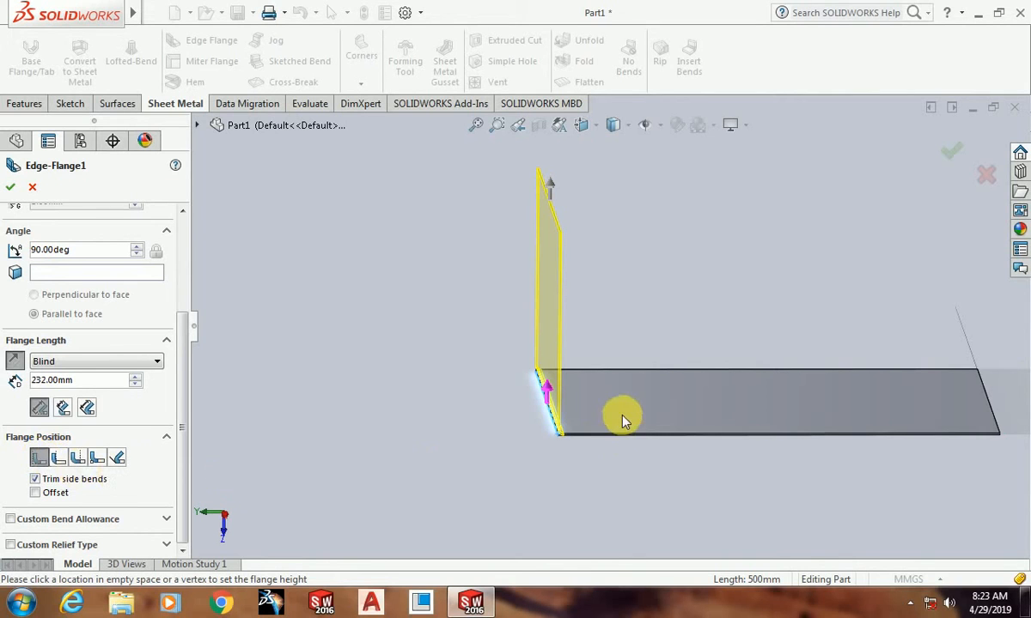
{"action": "middle_click_drag", "start_coordinate": [619, 417], "coordinate": [576, 349]}
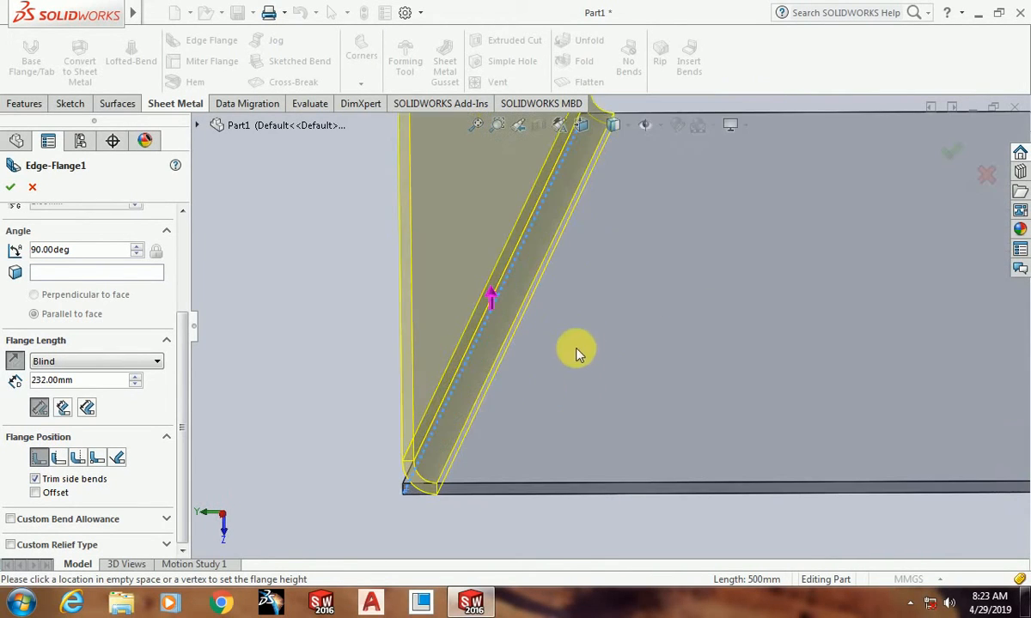
{"action": "left_click", "coordinate": [58, 459]}
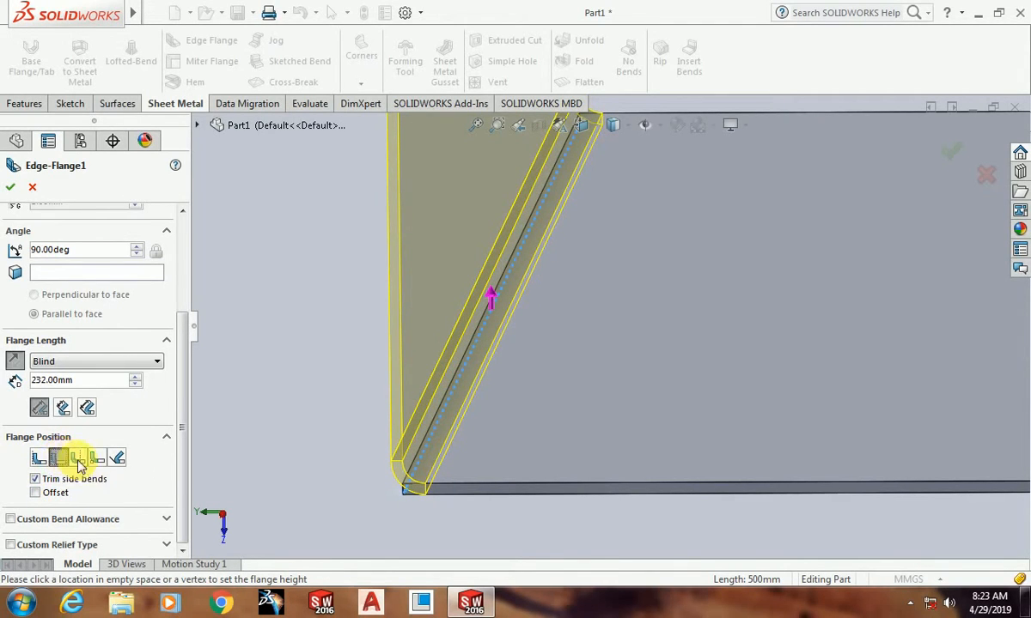
{"action": "left_click", "coordinate": [81, 461]}
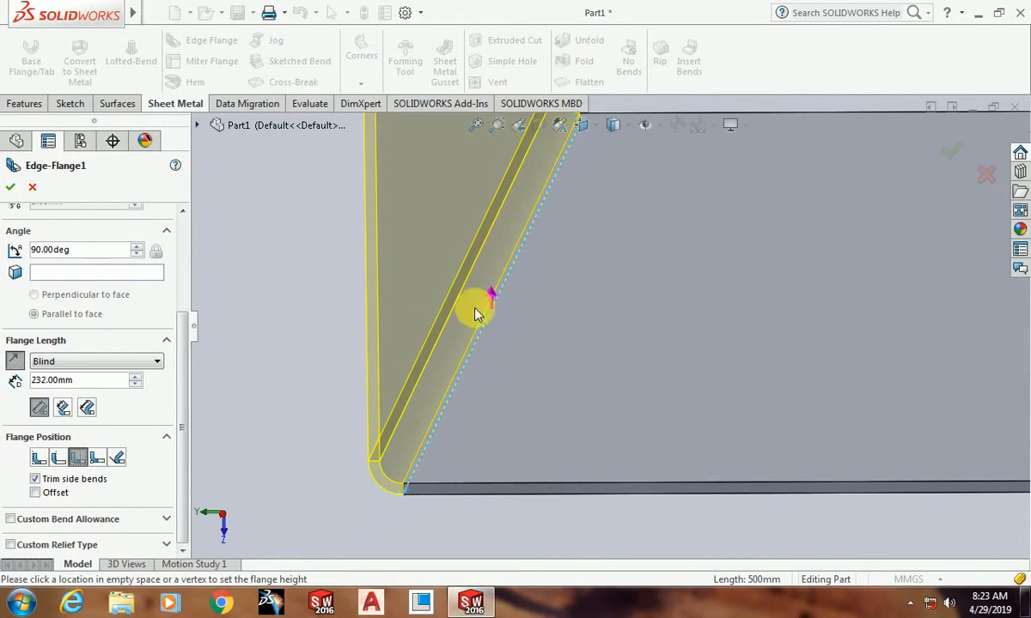
{"action": "left_click", "coordinate": [97, 458]}
{"action": "left_click", "coordinate": [116, 471]}
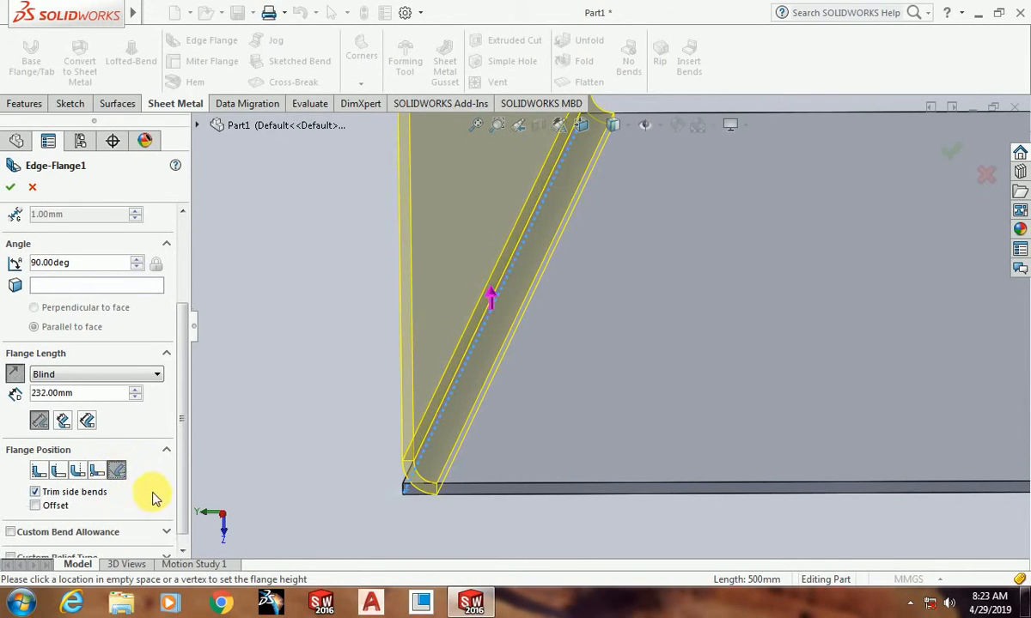
{"action": "left_click", "coordinate": [39, 478]}
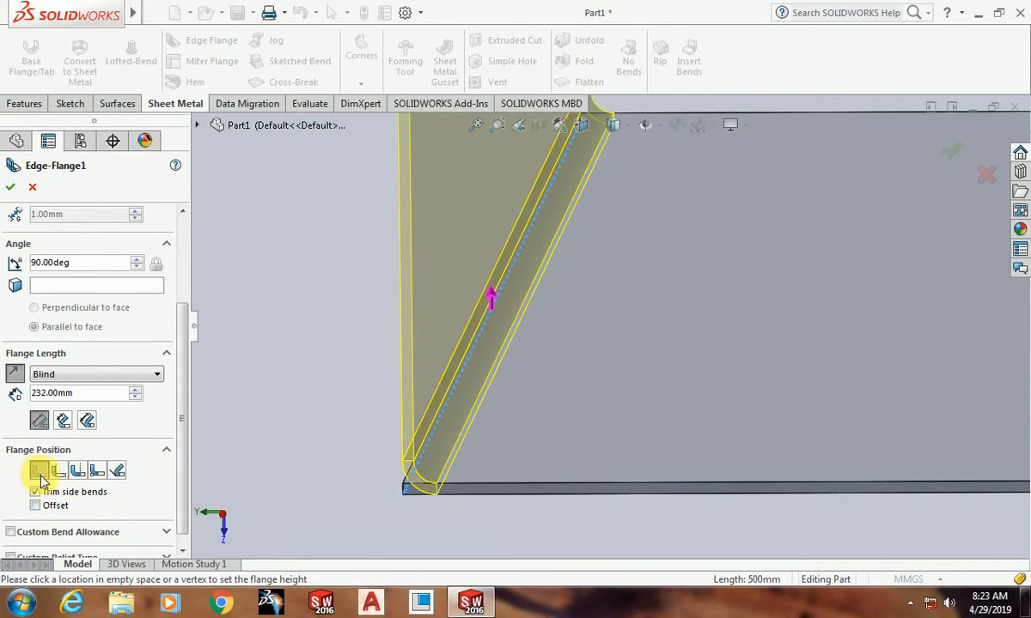
Step: Accept the edge flange settings to create the upright flange on the plate
{"action": "scroll", "coordinate": [182, 455], "scroll_direction": "down", "scroll_amount": 1}
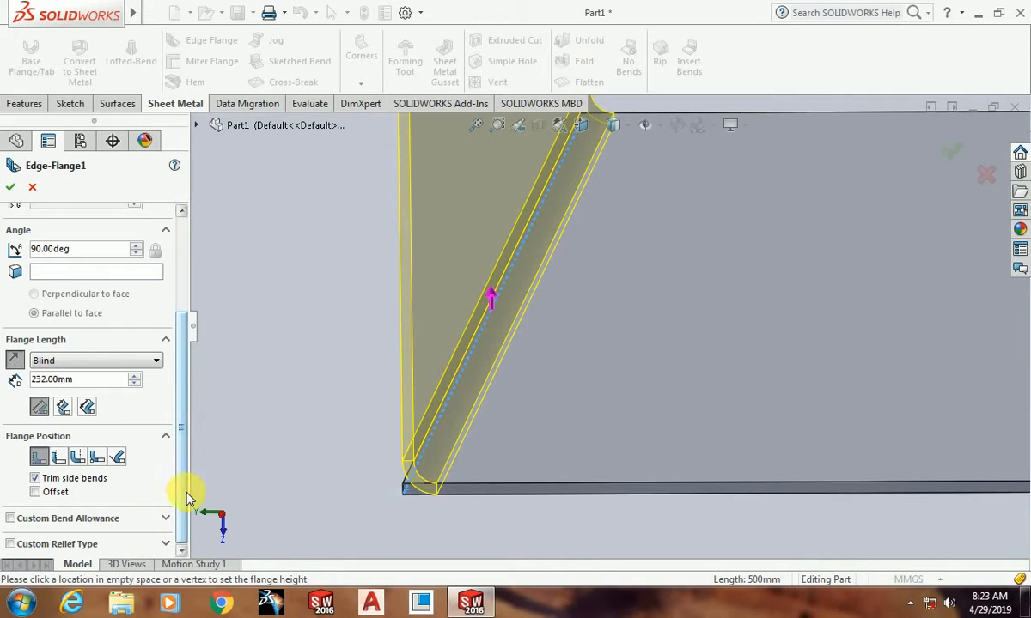
{"action": "scroll", "coordinate": [433, 423], "scroll_direction": "up", "scroll_amount": 7}
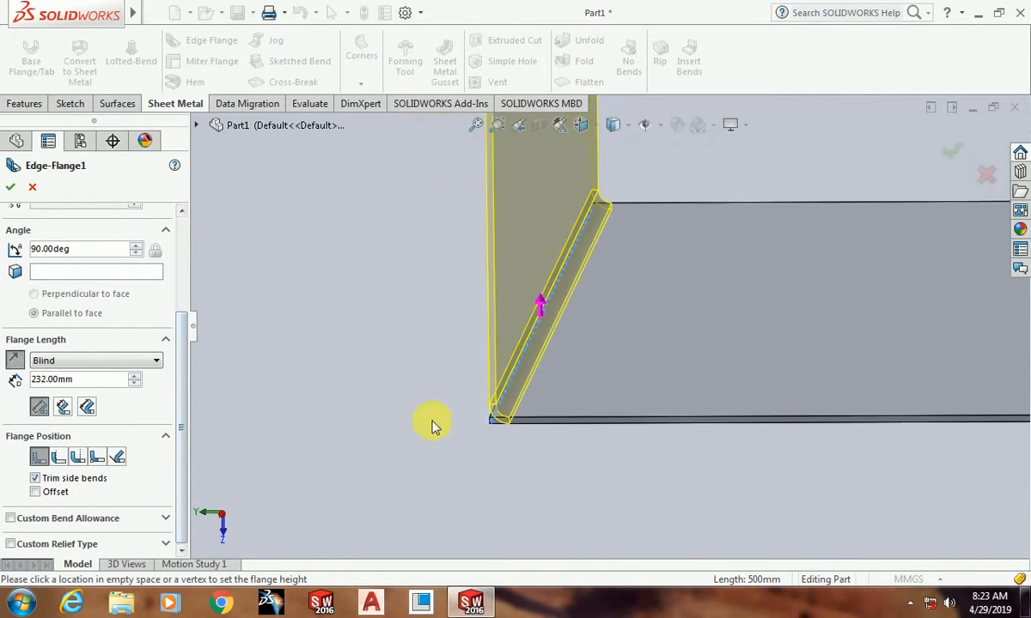
{"action": "left_click", "coordinate": [10, 187]}
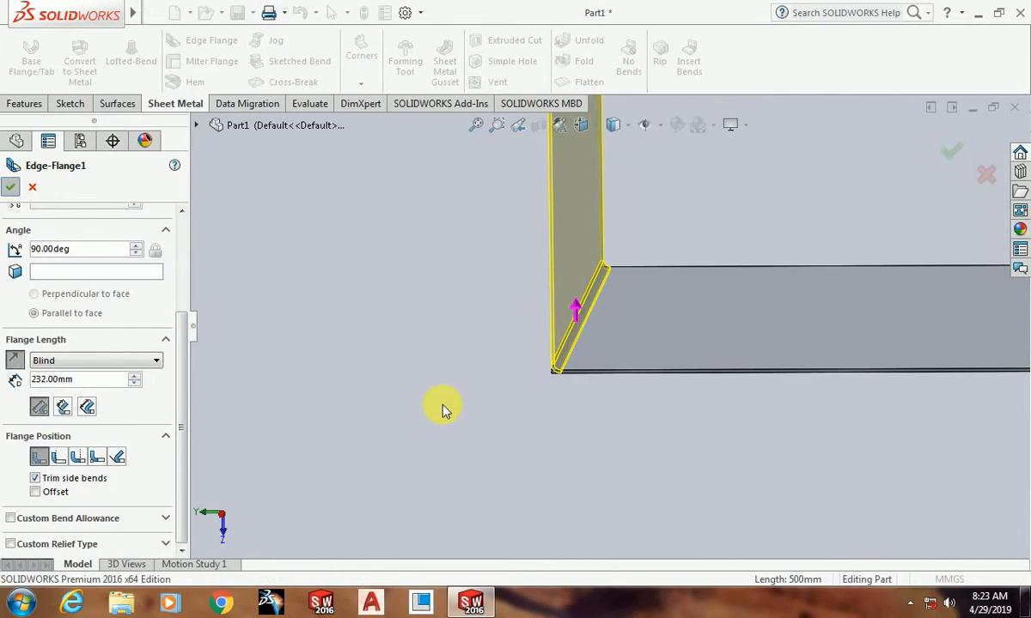
{"action": "scroll", "coordinate": [487, 455], "scroll_direction": "up", "scroll_amount": 5}
{"action": "middle_click_drag", "start_coordinate": [651, 262], "coordinate": [540, 378]}
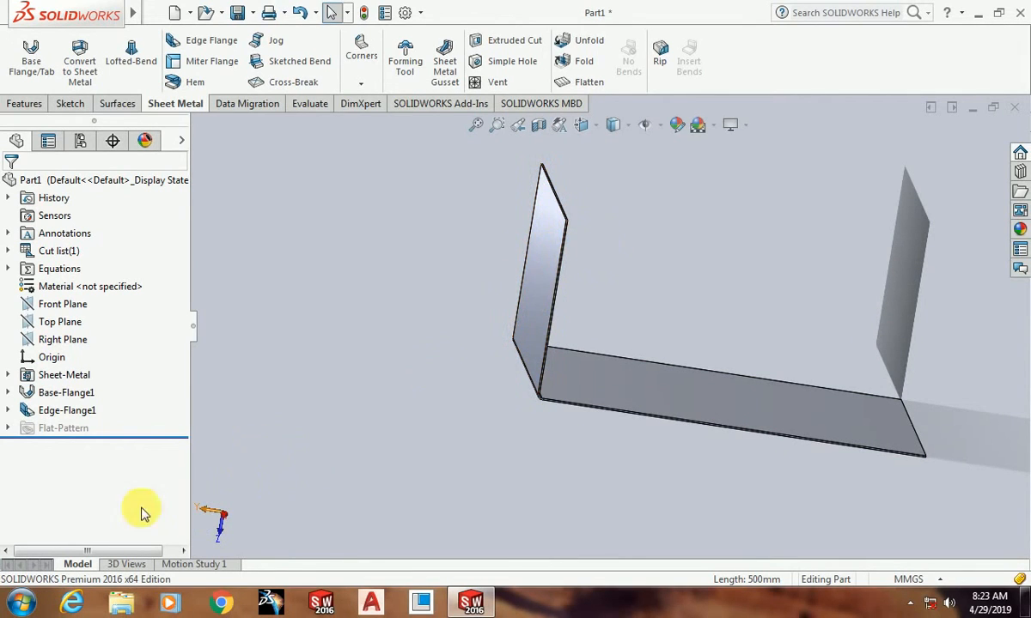
Step: Edit the existing edge flange and set its blind length to 150 mm
{"action": "left_click", "coordinate": [56, 418]}
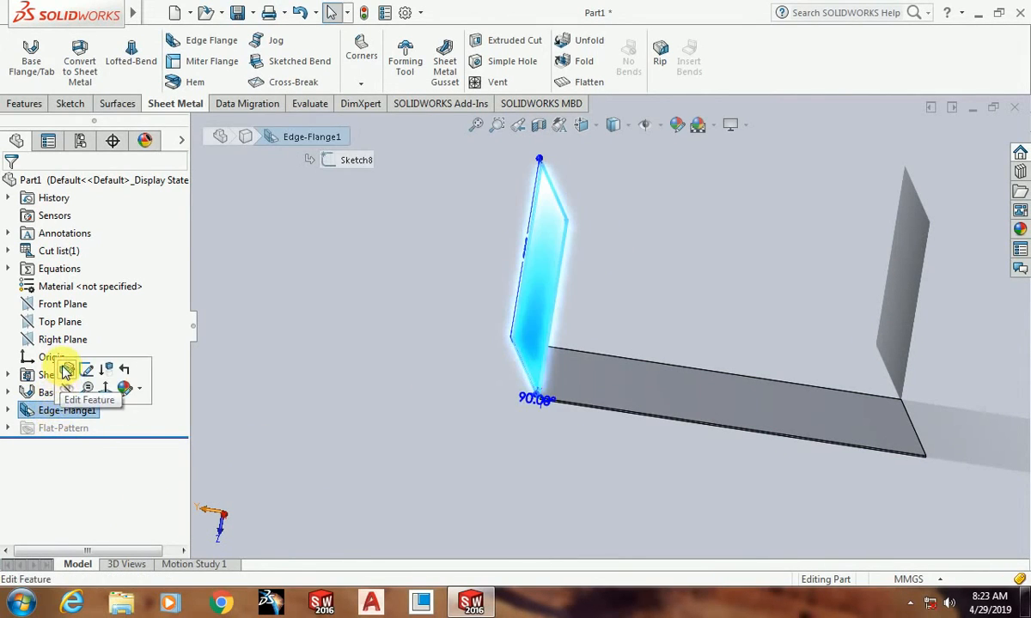
{"action": "left_click", "coordinate": [69, 369]}
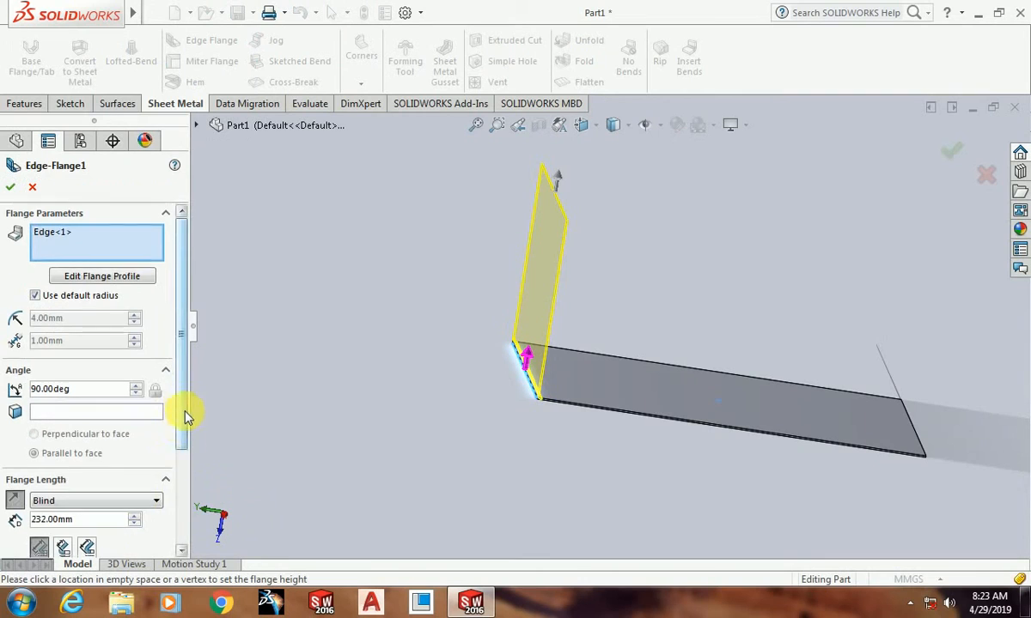
{"action": "scroll", "coordinate": [187, 414], "scroll_direction": "down", "scroll_amount": 3}
{"action": "left_click_drag", "start_coordinate": [90, 383], "coordinate": [3, 381]}
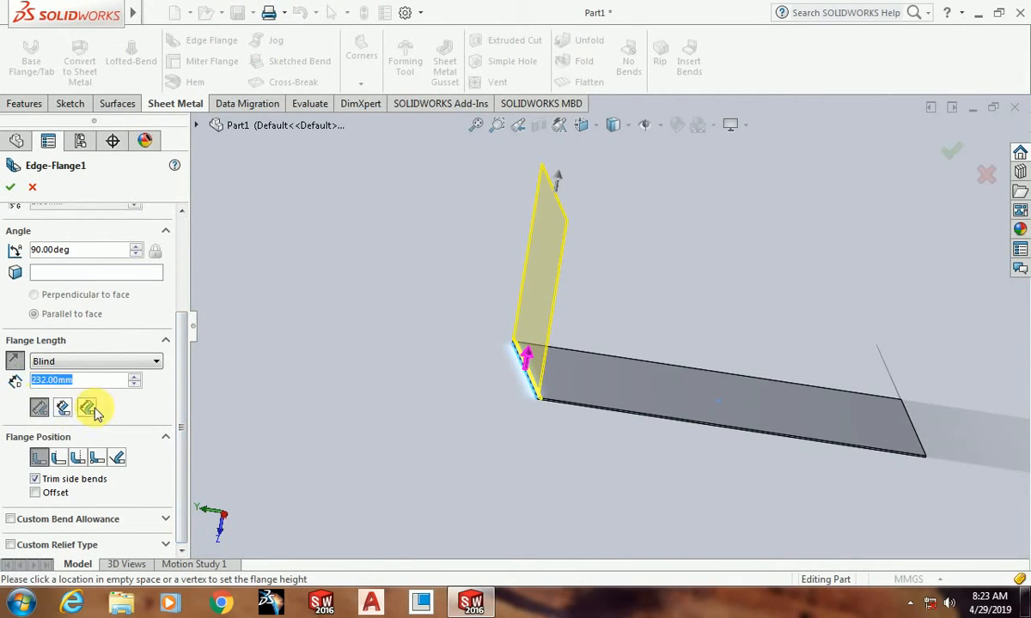
{"action": "type", "text": "150"}
{"action": "key", "text": "Return"}
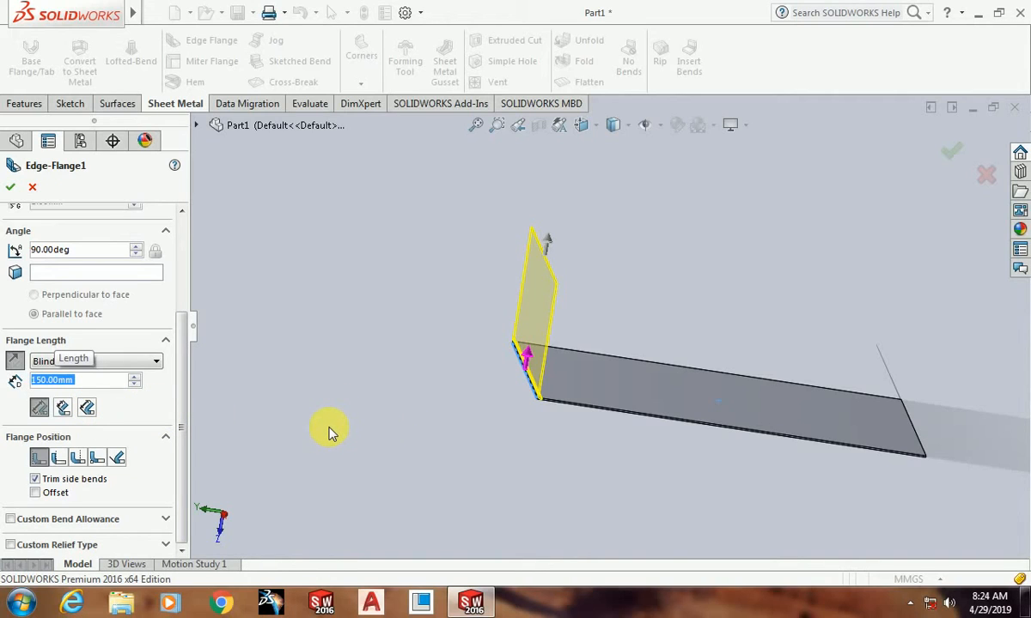
{"action": "scroll", "coordinate": [487, 451], "scroll_direction": "up", "scroll_amount": 4}
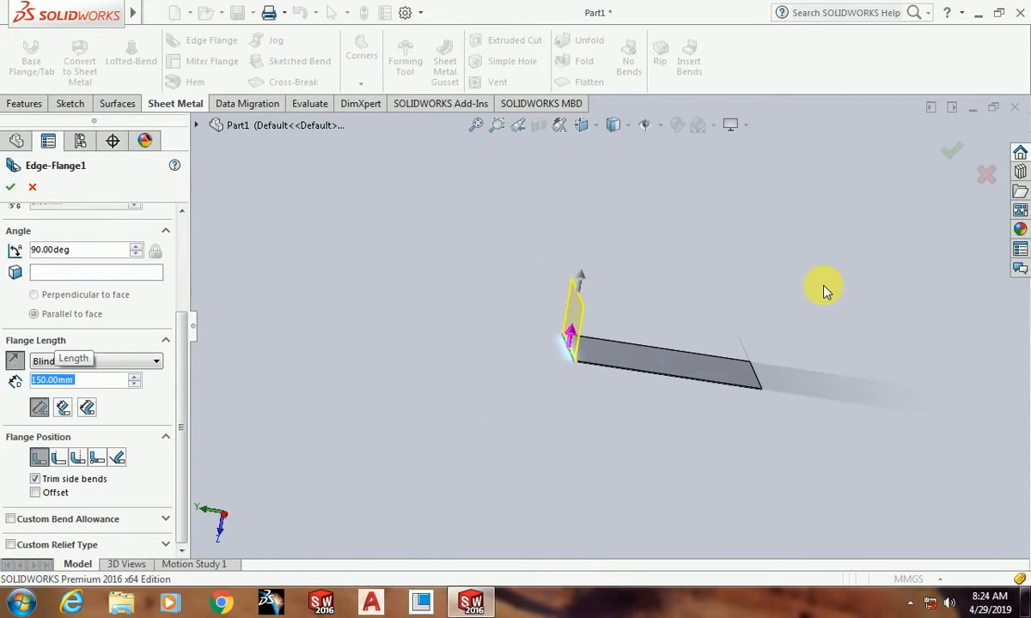
{"action": "scroll", "coordinate": [823, 292], "scroll_direction": "down", "scroll_amount": 2}
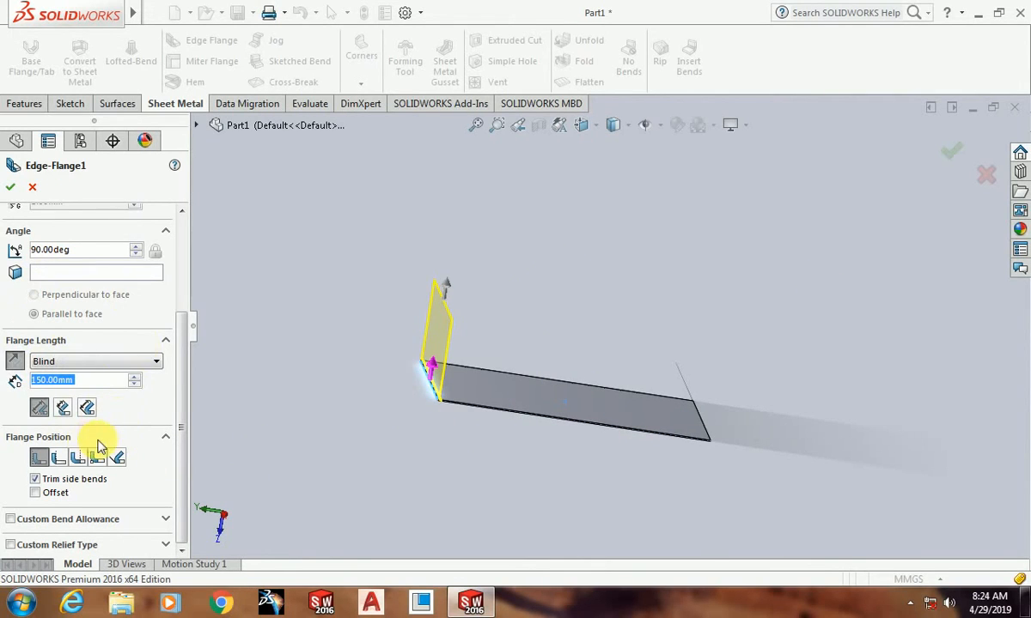
{"action": "left_click", "coordinate": [12, 193]}
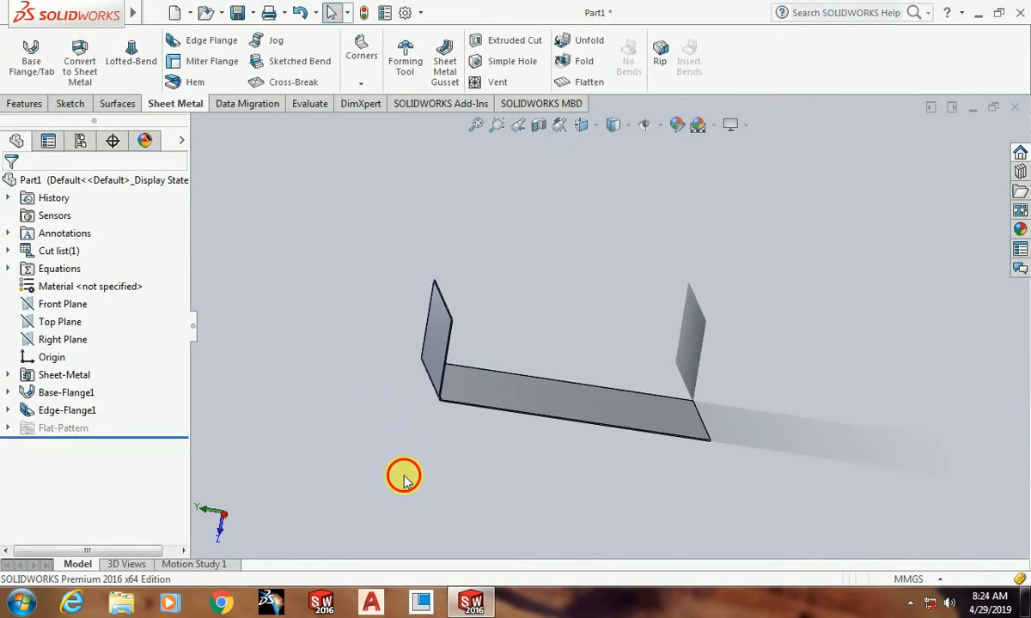
Step: Start a second edge flange on the plate's positive X side edge and place it upward with a 202 mm blind length
{"action": "middle_click_drag", "start_coordinate": [748, 448], "coordinate": [640, 363]}
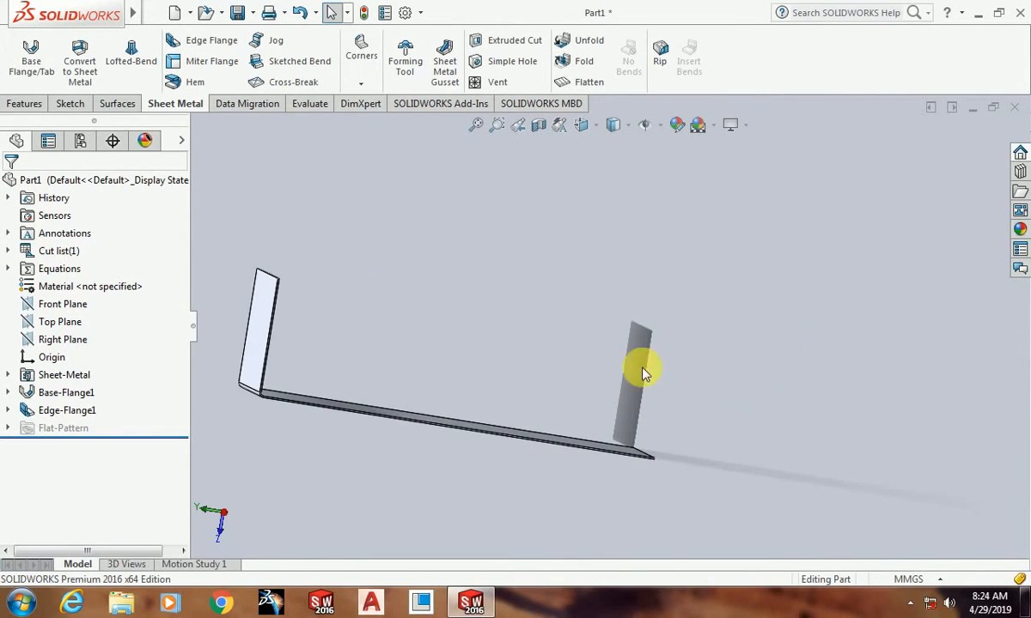
{"action": "left_click", "coordinate": [194, 50]}
{"action": "middle_click_drag", "start_coordinate": [410, 244], "coordinate": [453, 395]}
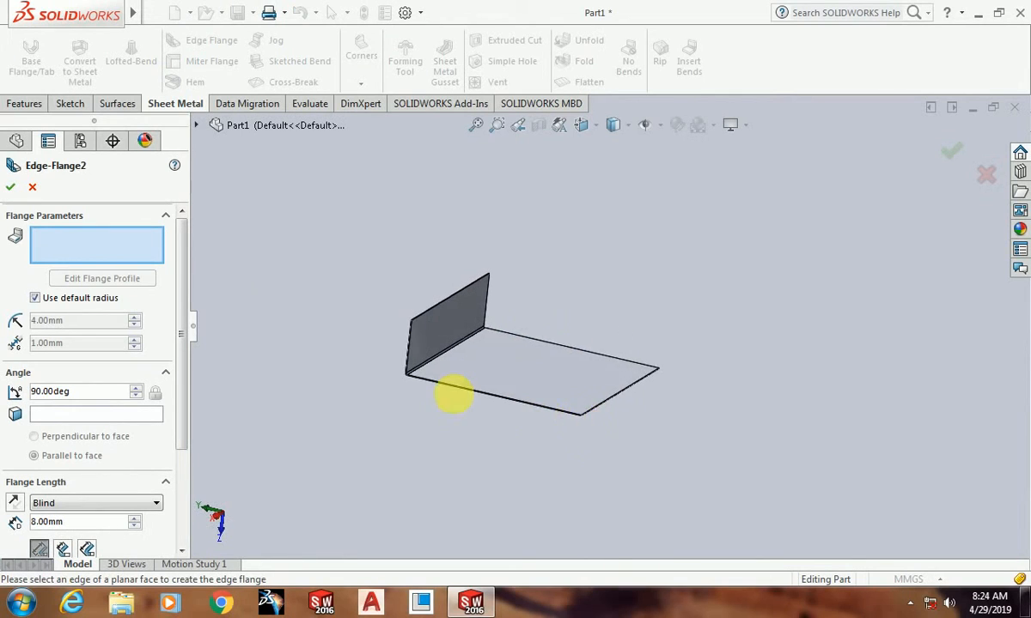
{"action": "scroll", "coordinate": [453, 395], "scroll_direction": "down", "scroll_amount": 3}
{"action": "left_click", "coordinate": [504, 359]}
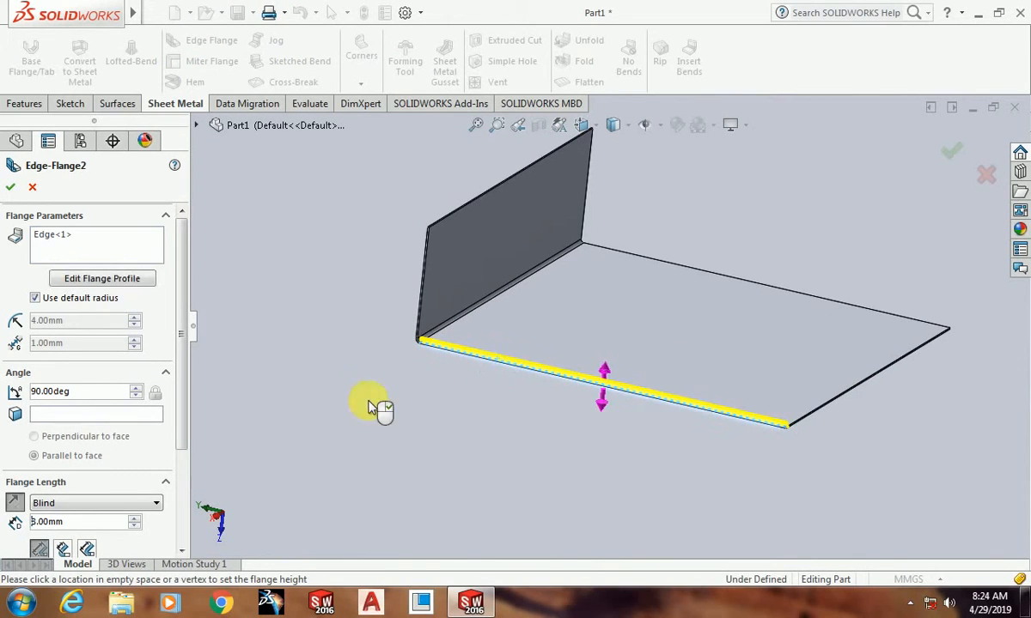
{"action": "left_click", "coordinate": [399, 200]}
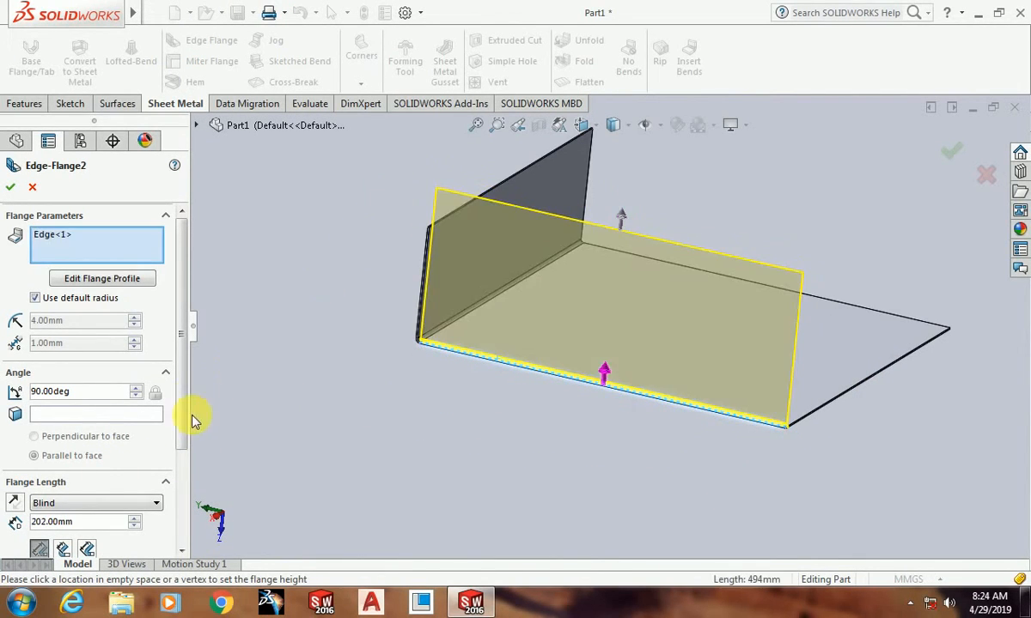
Step: Set the second edge flange's blind length to 150 mm
{"action": "left_click_drag", "start_coordinate": [184, 380], "coordinate": [196, 483]}
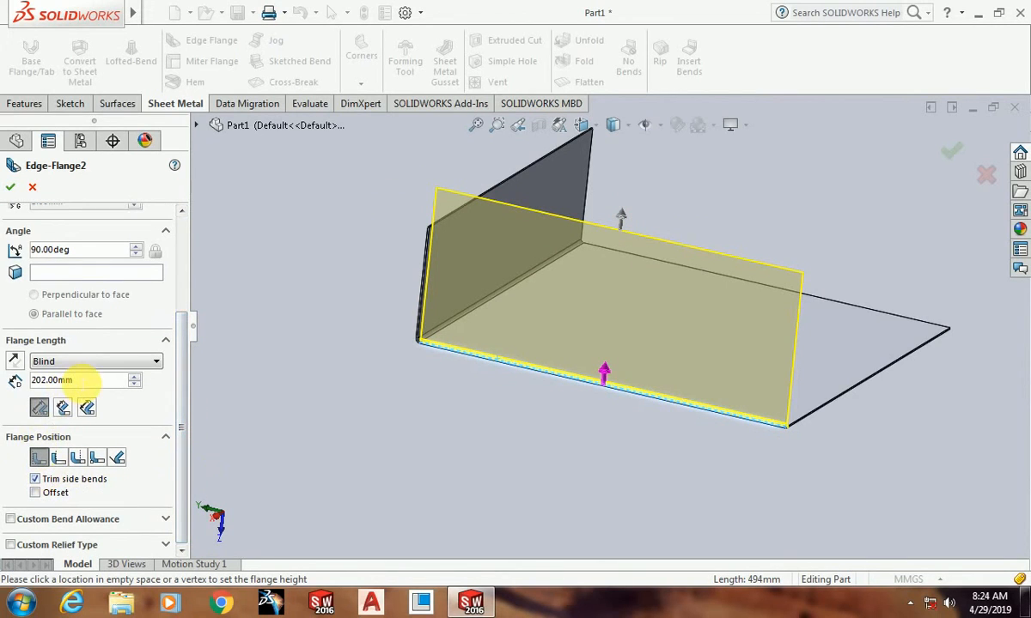
{"action": "double_click", "coordinate": [77, 379]}
{"action": "type", "text": "150"}
{"action": "key", "text": "Return"}
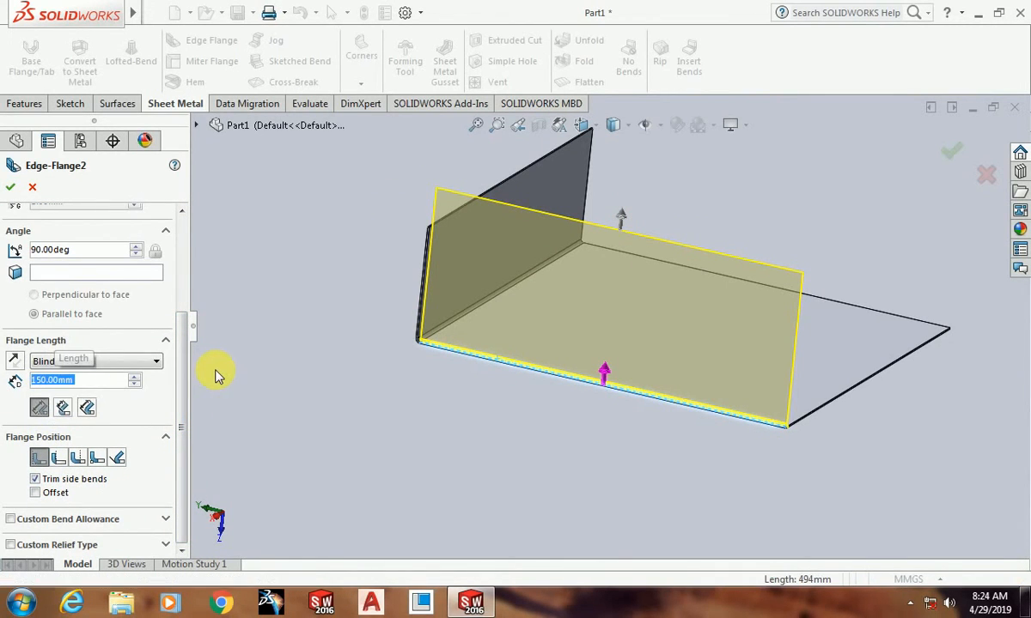
{"action": "scroll", "coordinate": [936, 361], "scroll_direction": "down", "scroll_amount": 1}
{"action": "middle_click_drag", "start_coordinate": [904, 416], "coordinate": [884, 411]}
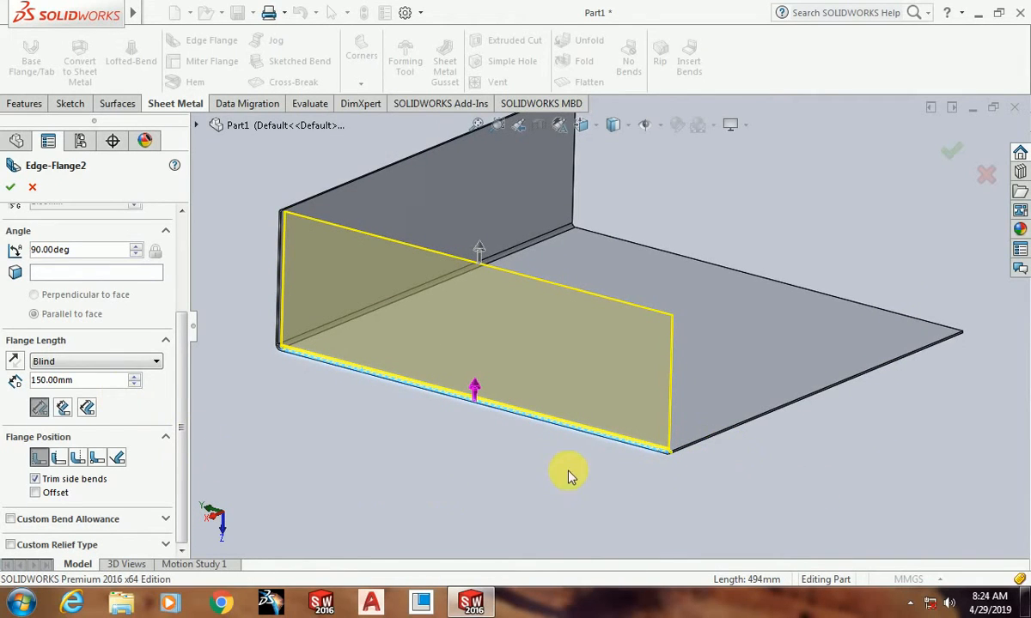
Step: Add the plate's two remaining free edges to the second edge flange, matching its 150 mm upward walls
{"action": "scroll", "coordinate": [688, 341], "scroll_direction": "up", "scroll_amount": 2}
{"action": "scroll", "coordinate": [698, 403], "scroll_direction": "down", "scroll_amount": 1}
{"action": "left_click", "coordinate": [695, 404]}
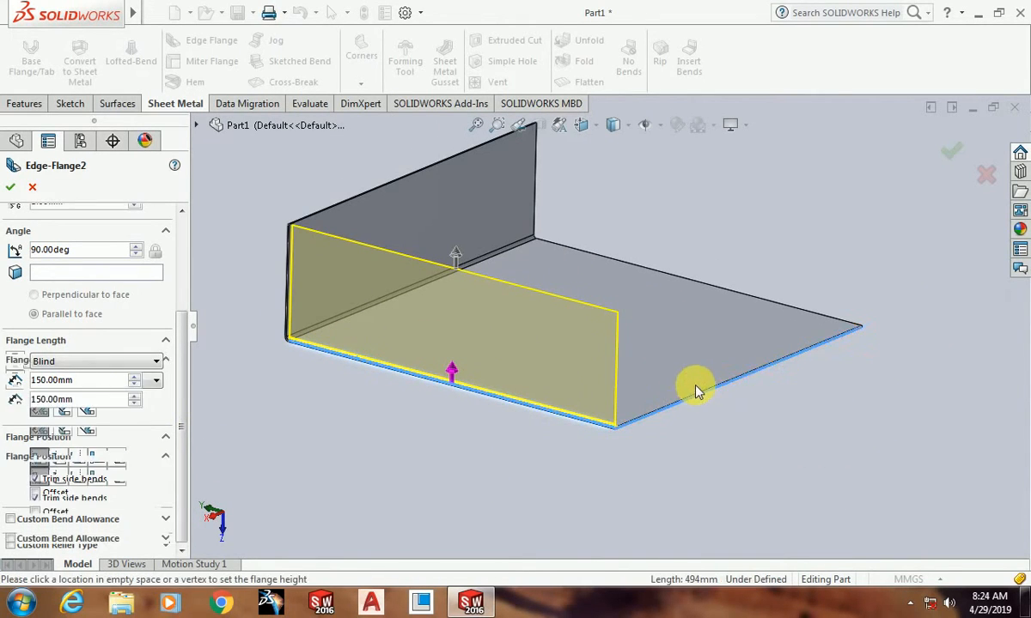
{"action": "middle_click_drag", "start_coordinate": [905, 316], "coordinate": [824, 309]}
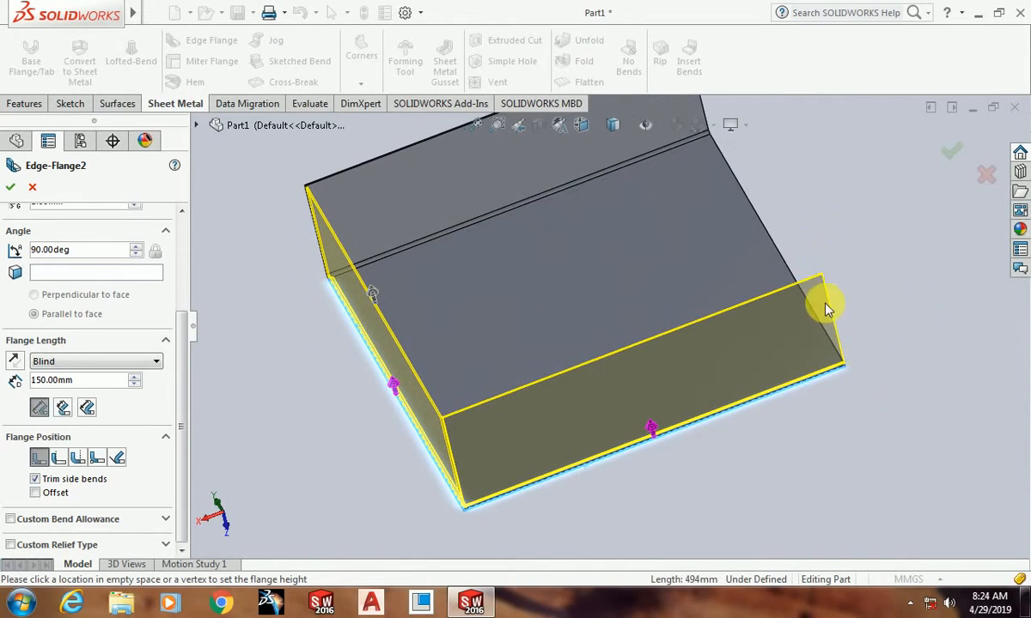
{"action": "left_click", "coordinate": [790, 270]}
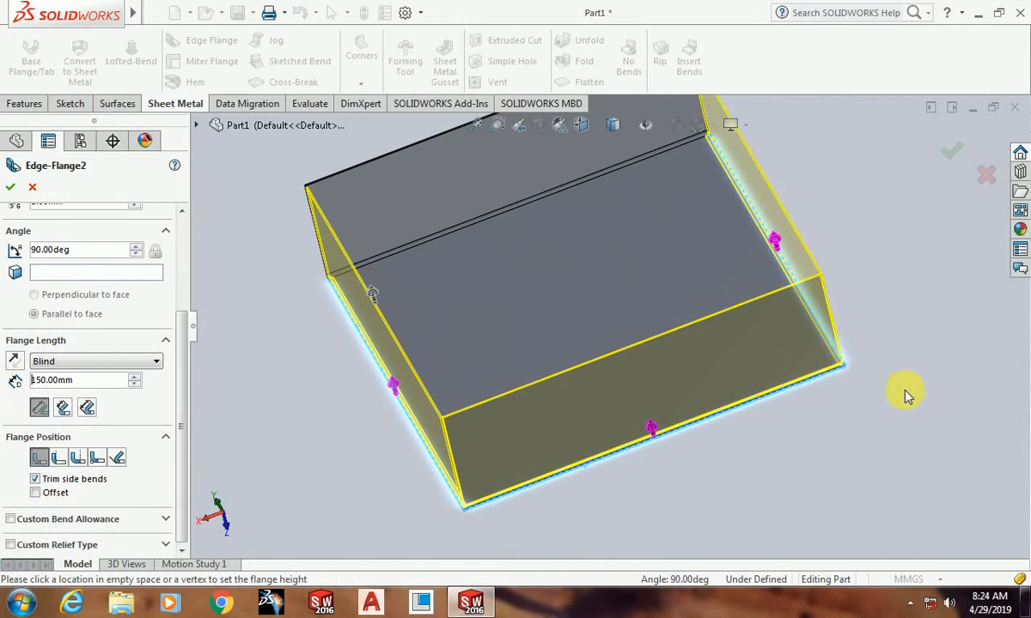
Step: Check the three flange directions, keep all of them pointing upward, and accept the second edge flange
{"action": "scroll", "coordinate": [711, 500], "scroll_direction": "up", "scroll_amount": 2}
{"action": "middle_click_drag", "start_coordinate": [711, 500], "coordinate": [732, 326]}
{"action": "scroll", "coordinate": [706, 451], "scroll_direction": "down", "scroll_amount": 2}
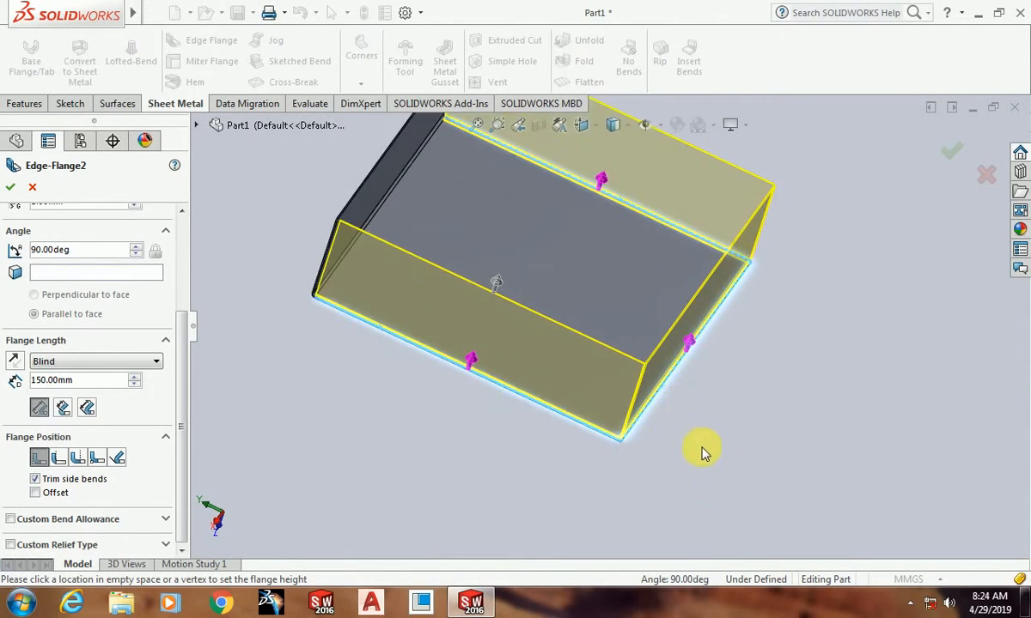
{"action": "scroll", "coordinate": [685, 389], "scroll_direction": "up", "scroll_amount": 2}
{"action": "middle_click_drag", "start_coordinate": [686, 389], "coordinate": [630, 309]}
{"action": "left_click", "coordinate": [636, 305]}
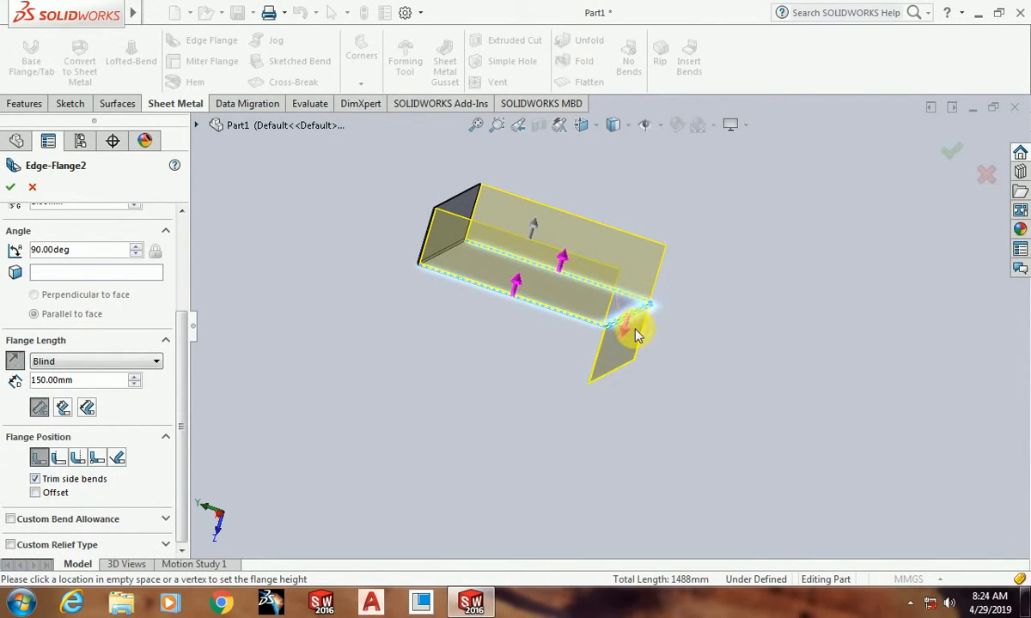
{"action": "scroll", "coordinate": [517, 393], "scroll_direction": "up", "scroll_amount": 2}
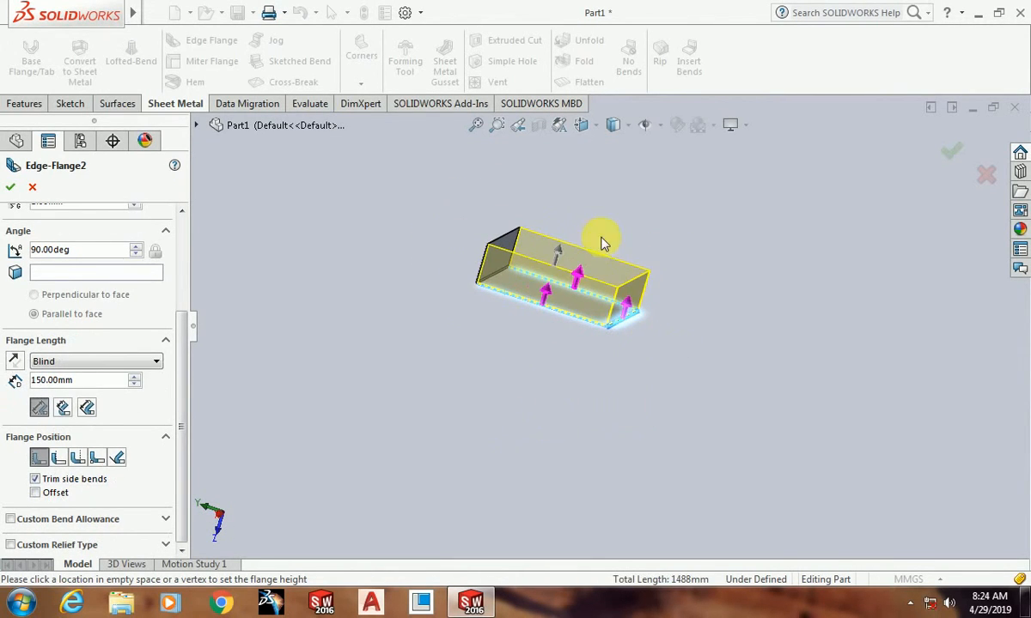
{"action": "scroll", "coordinate": [534, 297], "scroll_direction": "down", "scroll_amount": 3}
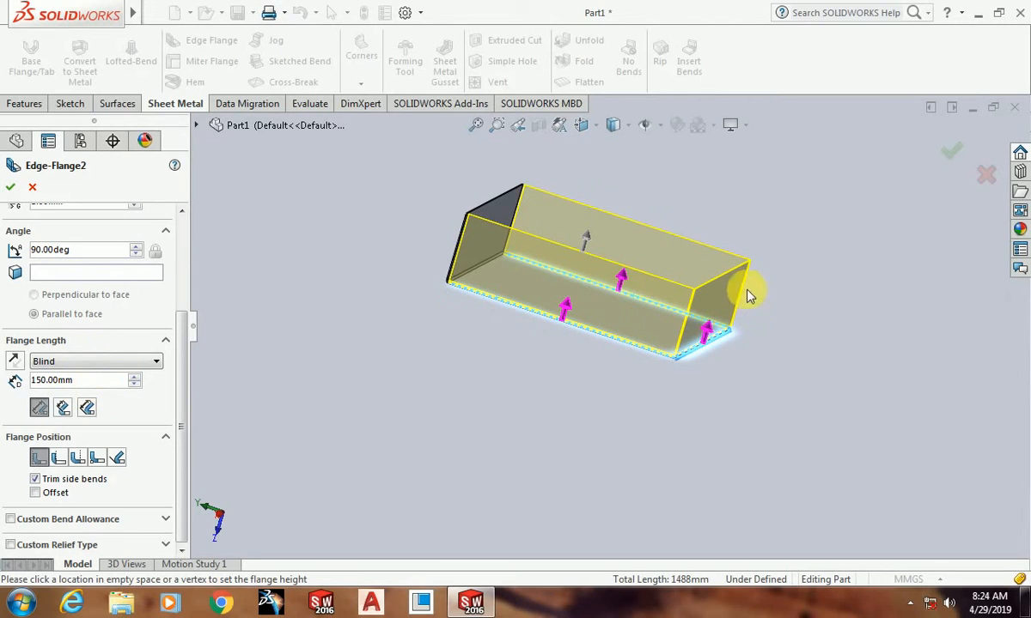
{"action": "left_click", "coordinate": [10, 189]}
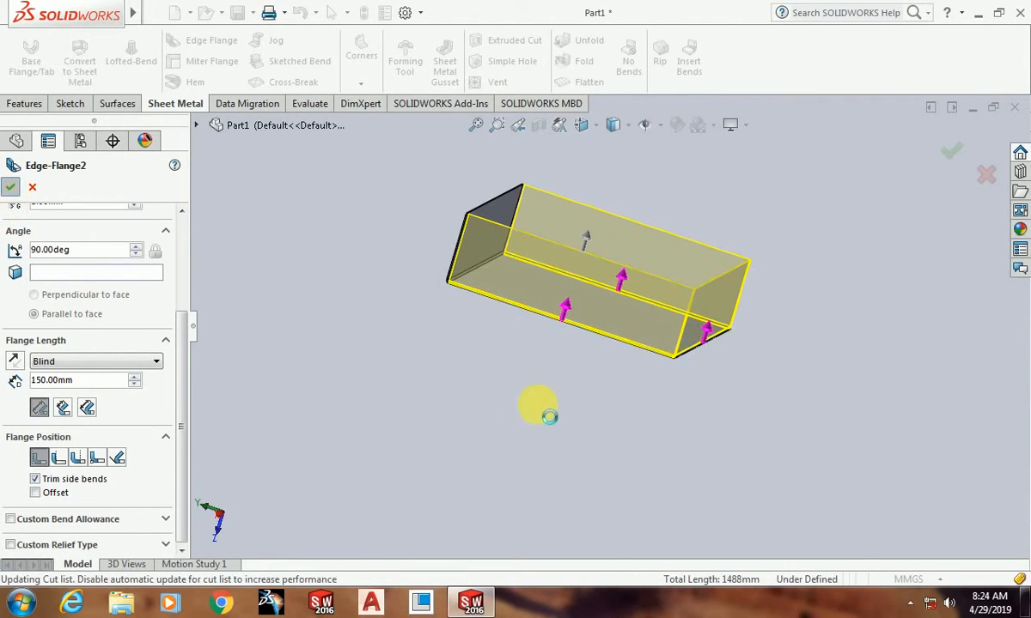
Step: Edit the second edge flange so that the wall on the plate's negative X edge points downward
{"action": "middle_click_drag", "start_coordinate": [603, 435], "coordinate": [684, 320]}
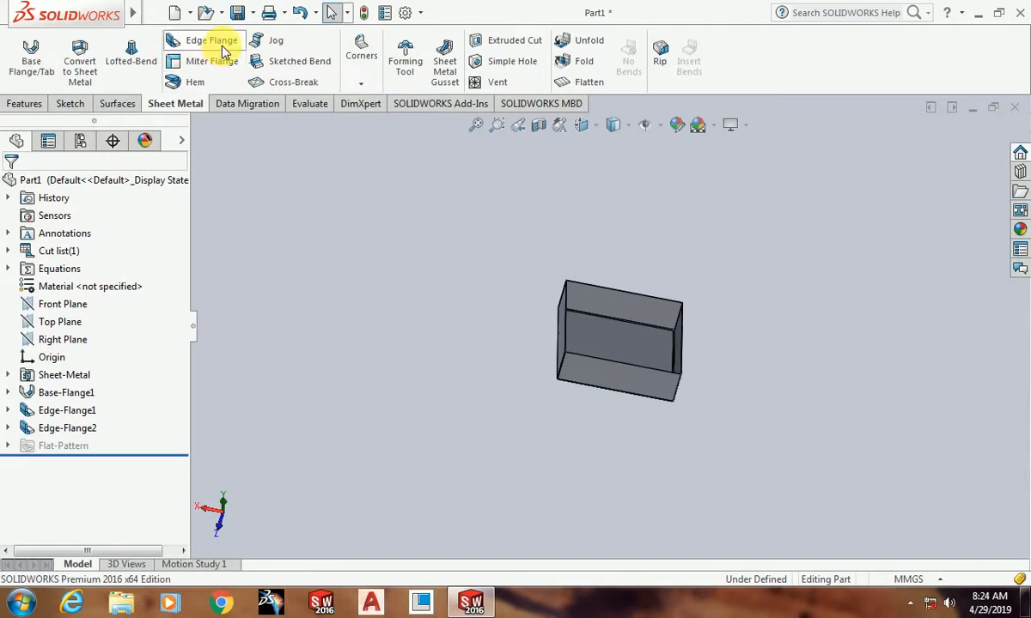
{"action": "middle_click_drag", "start_coordinate": [640, 363], "coordinate": [698, 349]}
{"action": "scroll", "coordinate": [709, 350], "scroll_direction": "down", "scroll_amount": 3}
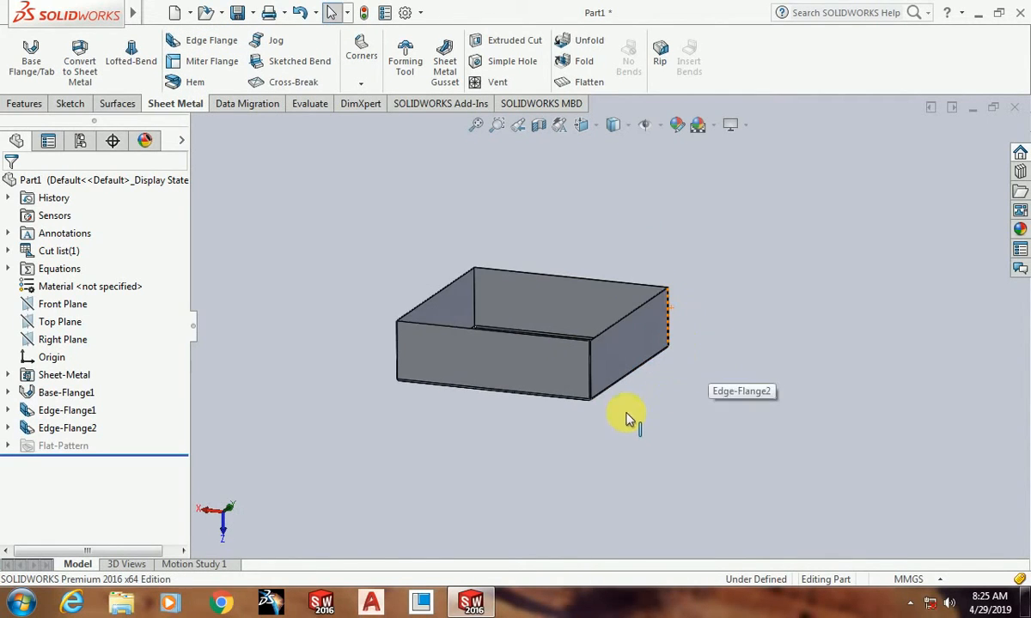
{"action": "mouse_move", "coordinate": [627, 419]}
{"action": "middle_mouse_down"}
{"action": "mouse_move", "coordinate": [672, 322]}
{"action": "mouse_move", "coordinate": [637, 436]}
{"action": "middle_mouse_up"}
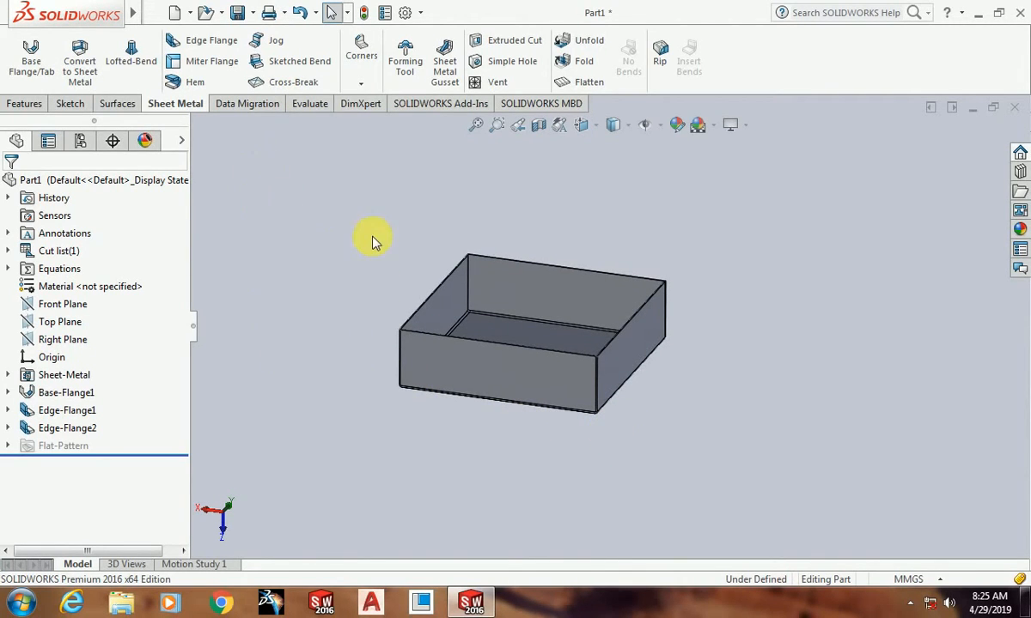
{"action": "scroll", "coordinate": [373, 237], "scroll_direction": "up", "scroll_amount": 2}
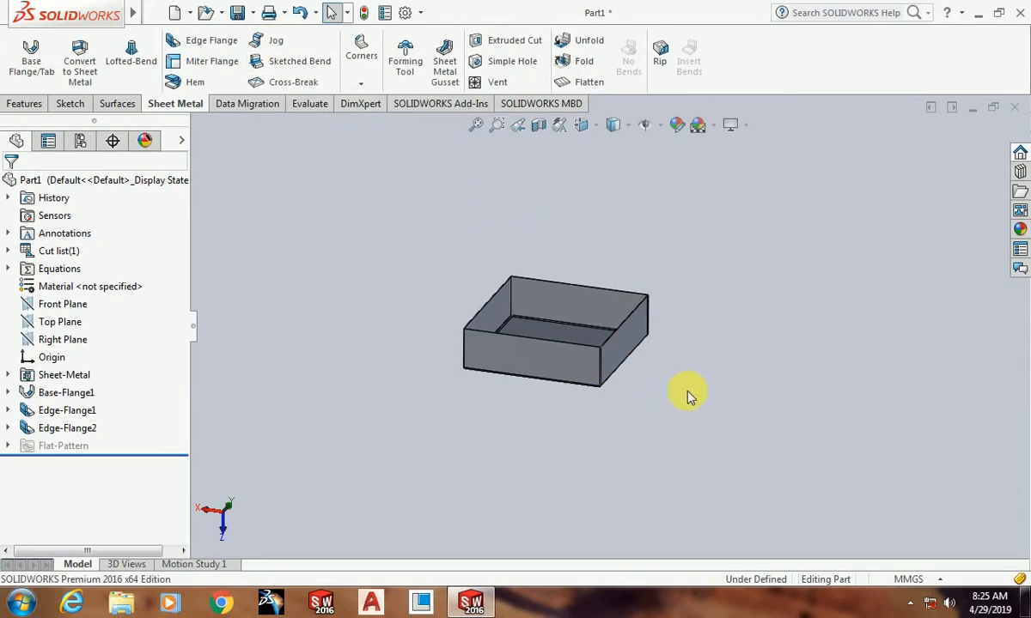
{"action": "mouse_move", "coordinate": [645, 369]}
{"action": "middle_mouse_down"}
{"action": "mouse_move", "coordinate": [672, 276]}
{"action": "mouse_move", "coordinate": [663, 371]}
{"action": "middle_mouse_up"}
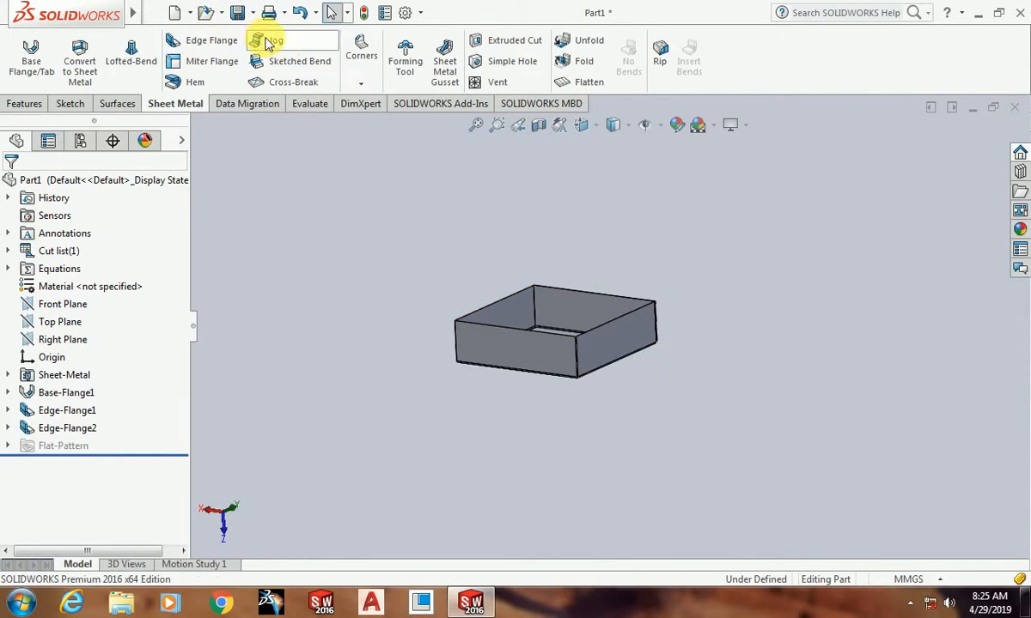
{"action": "left_click", "coordinate": [69, 434]}
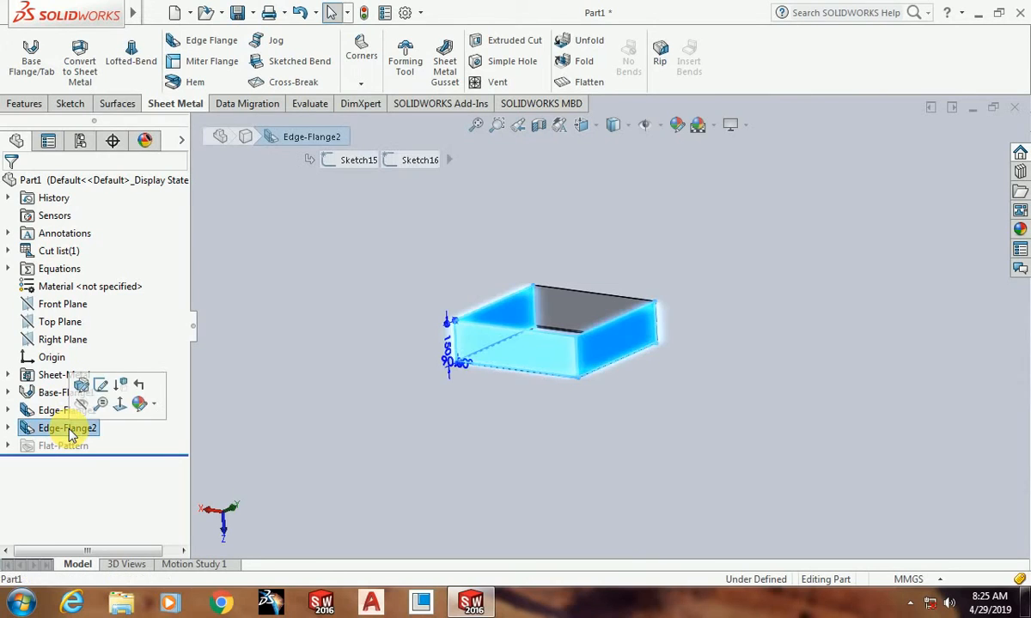
{"action": "left_click", "coordinate": [89, 387]}
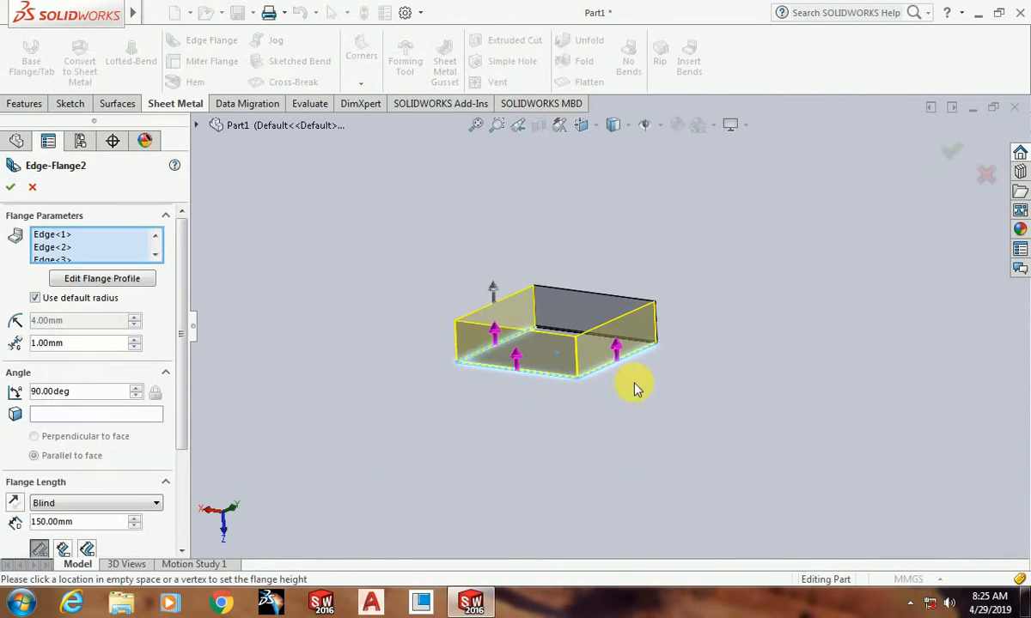
{"action": "scroll", "coordinate": [627, 359], "scroll_direction": "down", "scroll_amount": 2}
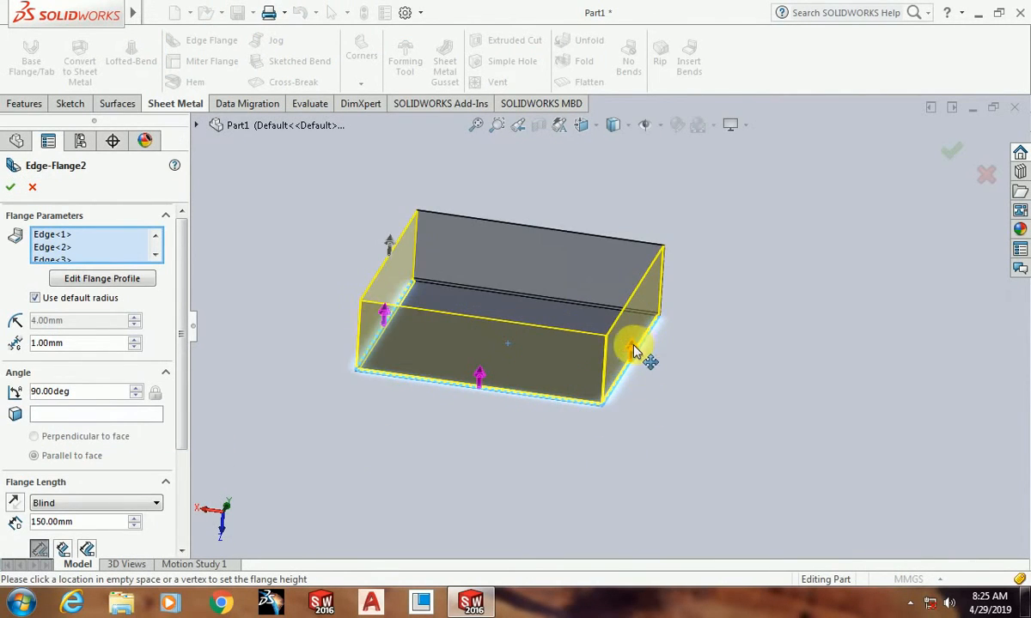
{"action": "left_click", "coordinate": [634, 351]}
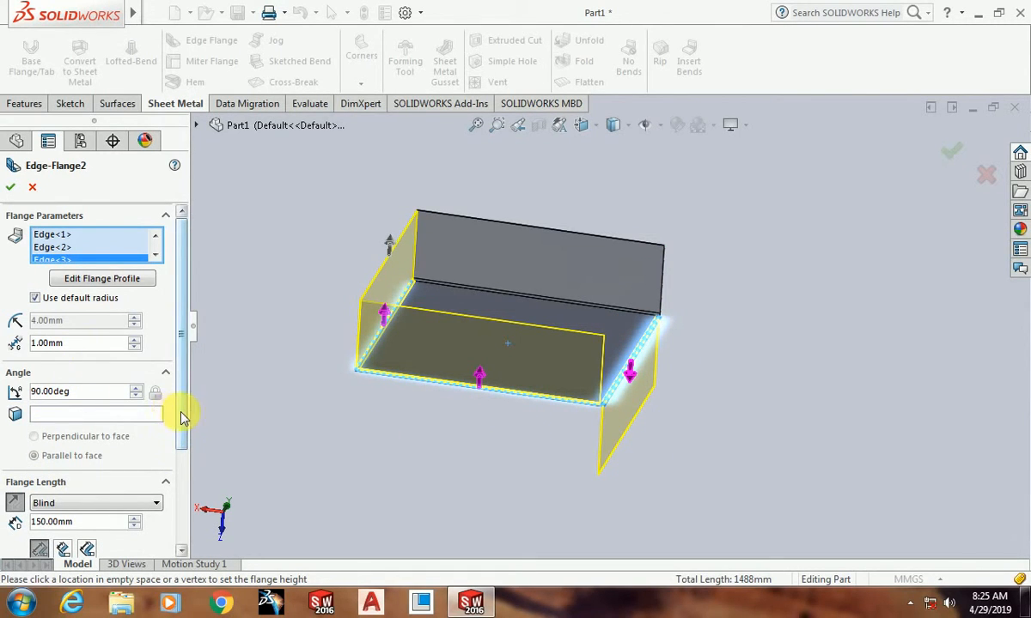
{"action": "left_click_drag", "start_coordinate": [183, 418], "coordinate": [189, 476]}
{"action": "left_click", "coordinate": [11, 189]}
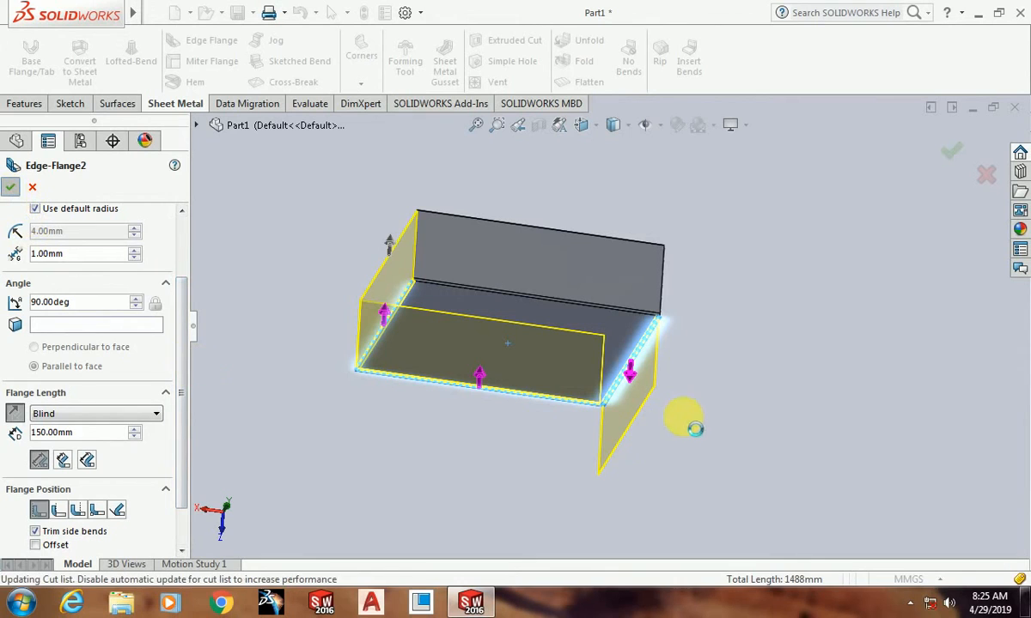
Step: Start a sketch on the outer face of the downward flange and view it face-on
{"action": "middle_click_drag", "start_coordinate": [691, 461], "coordinate": [589, 349]}
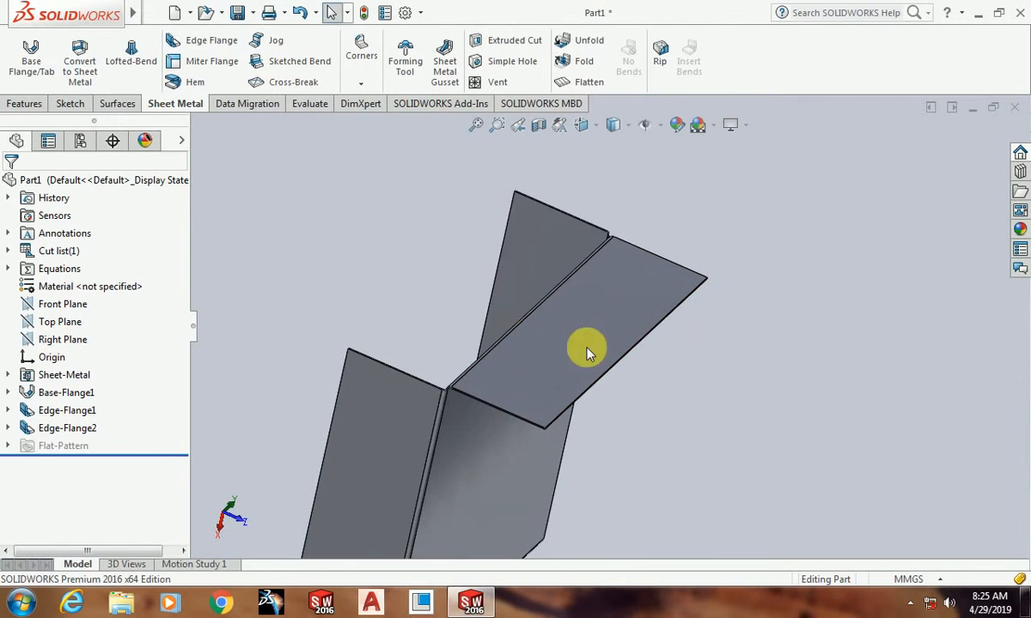
{"action": "left_click", "coordinate": [583, 340]}
{"action": "left_click", "coordinate": [647, 295]}
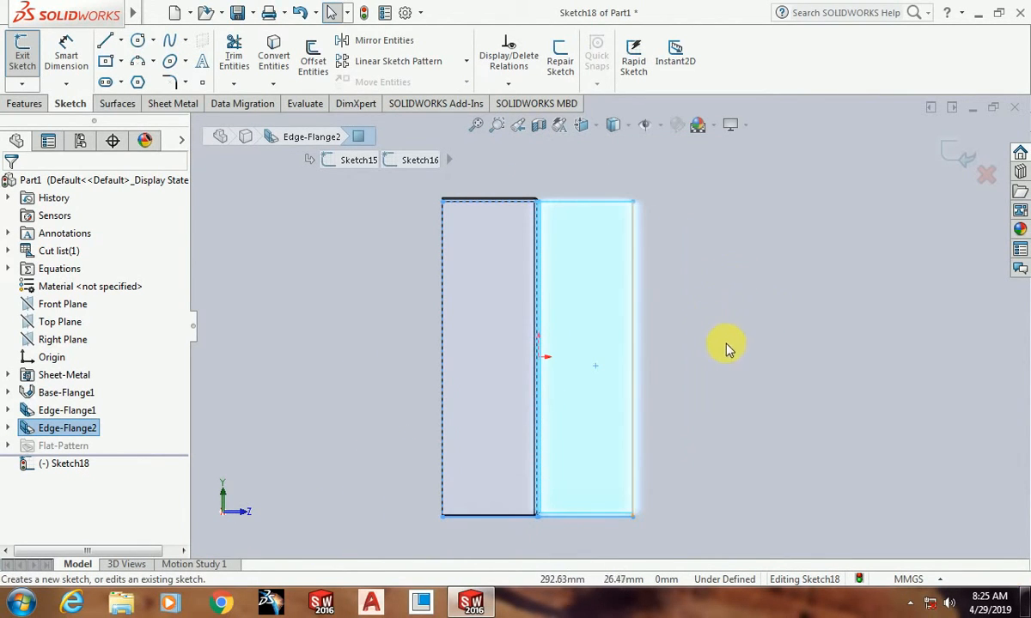
{"action": "mouse_move", "coordinate": [687, 506]}
{"action": "middle_mouse_down"}
{"action": "mouse_move", "coordinate": [599, 518]}
{"action": "mouse_move", "coordinate": [599, 349]}
{"action": "mouse_move", "coordinate": [589, 480]}
{"action": "middle_mouse_up"}
{"action": "scroll", "coordinate": [589, 480], "scroll_direction": "down", "scroll_amount": 5}
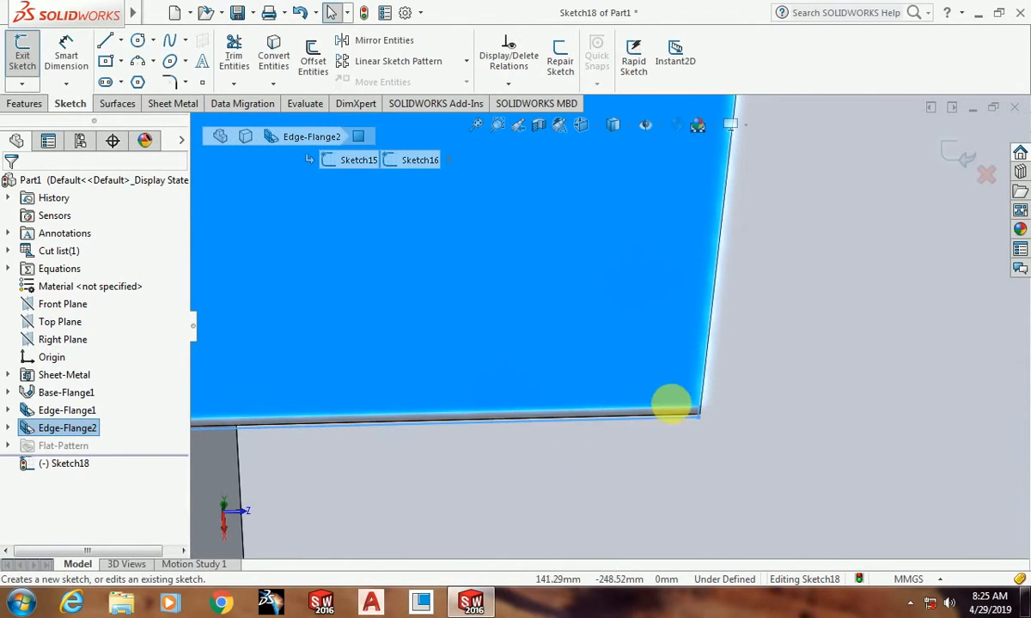
{"action": "scroll", "coordinate": [621, 417], "scroll_direction": "up", "scroll_amount": 5}
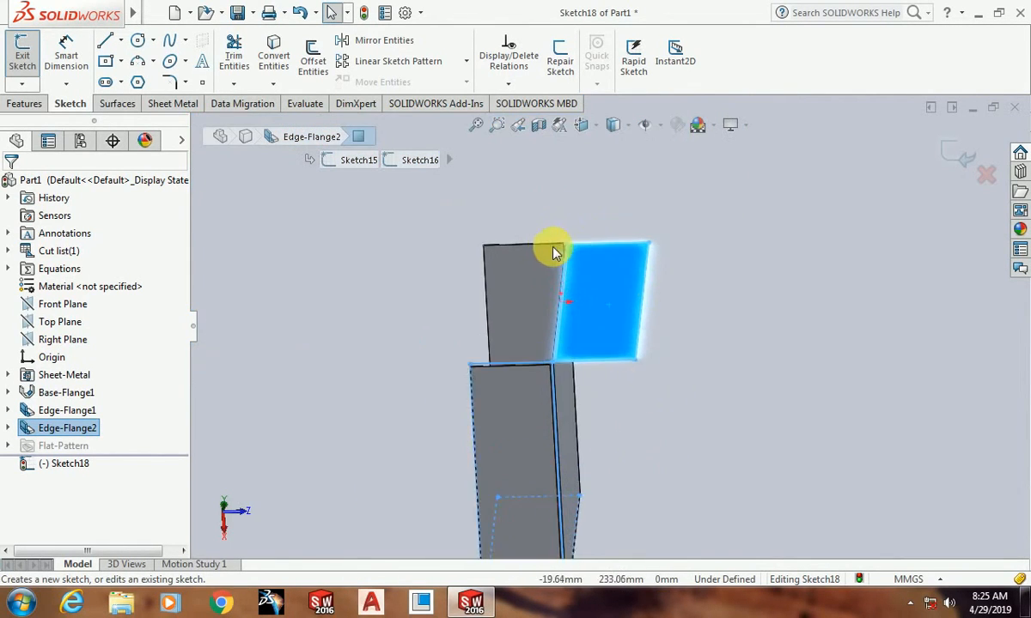
{"action": "key", "text": "ctrl+8"}
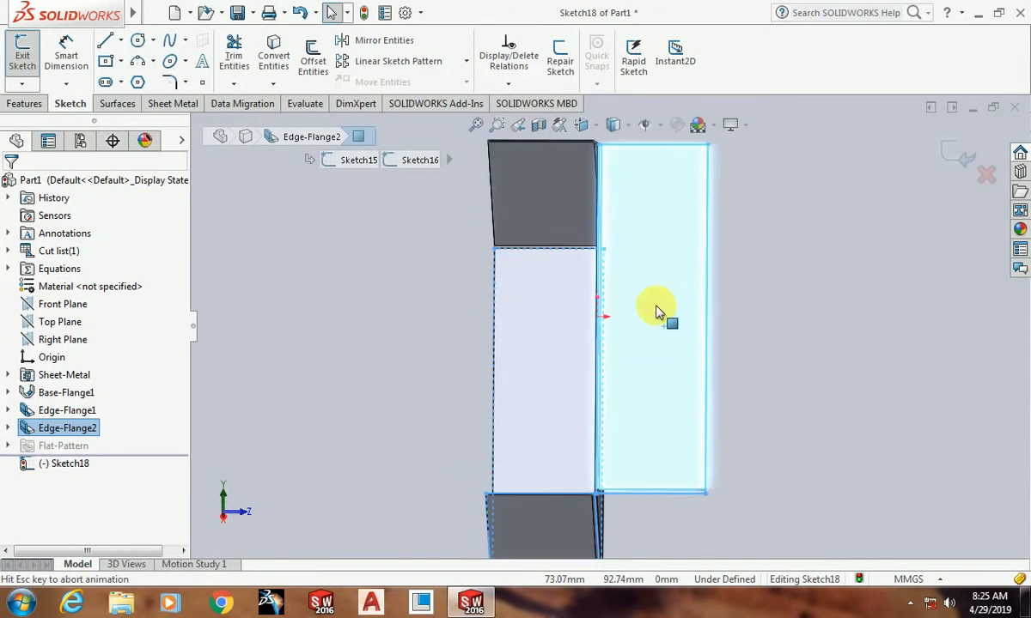
{"action": "scroll", "coordinate": [751, 352], "scroll_direction": "up", "scroll_amount": 3}
{"action": "scroll", "coordinate": [730, 317], "scroll_direction": "down", "scroll_amount": 2}
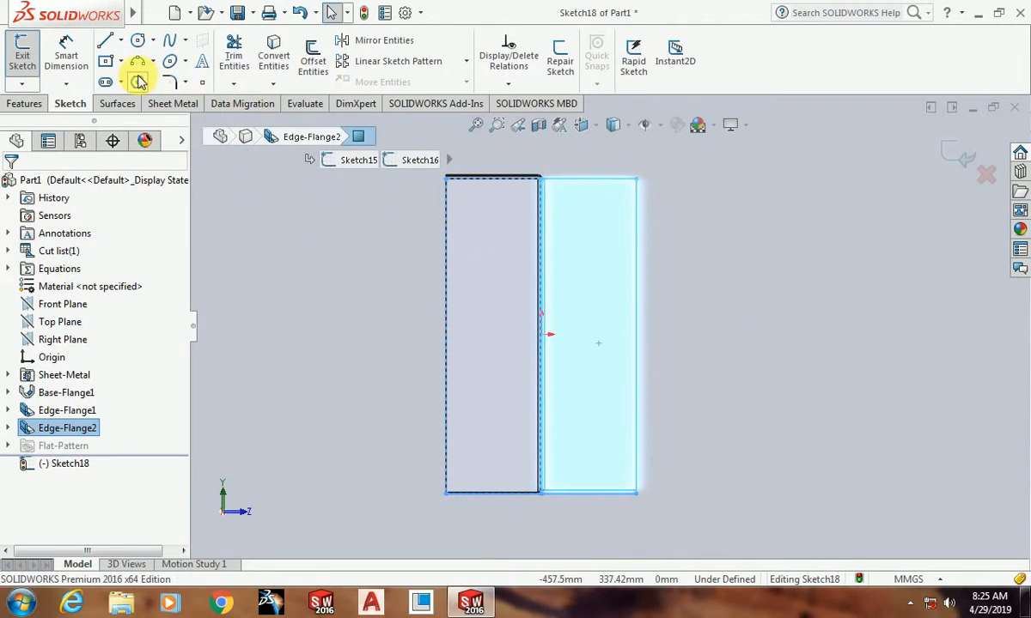
Step: Draw a straight line lengthwise along the middle of the downward flange's face, from one end edge to the other
{"action": "left_click", "coordinate": [105, 40]}
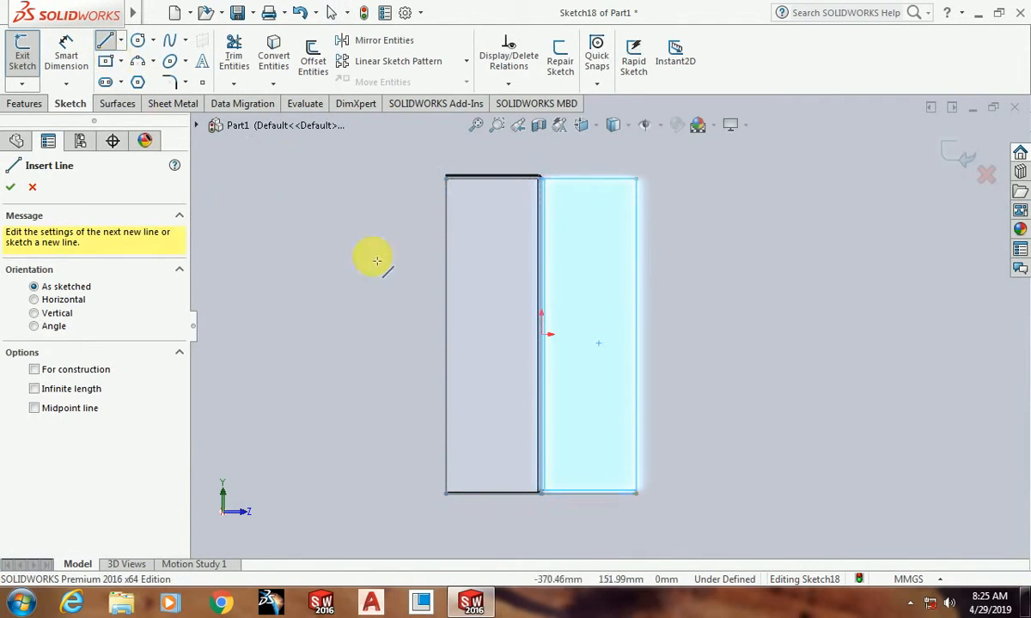
{"action": "left_click", "coordinate": [589, 180]}
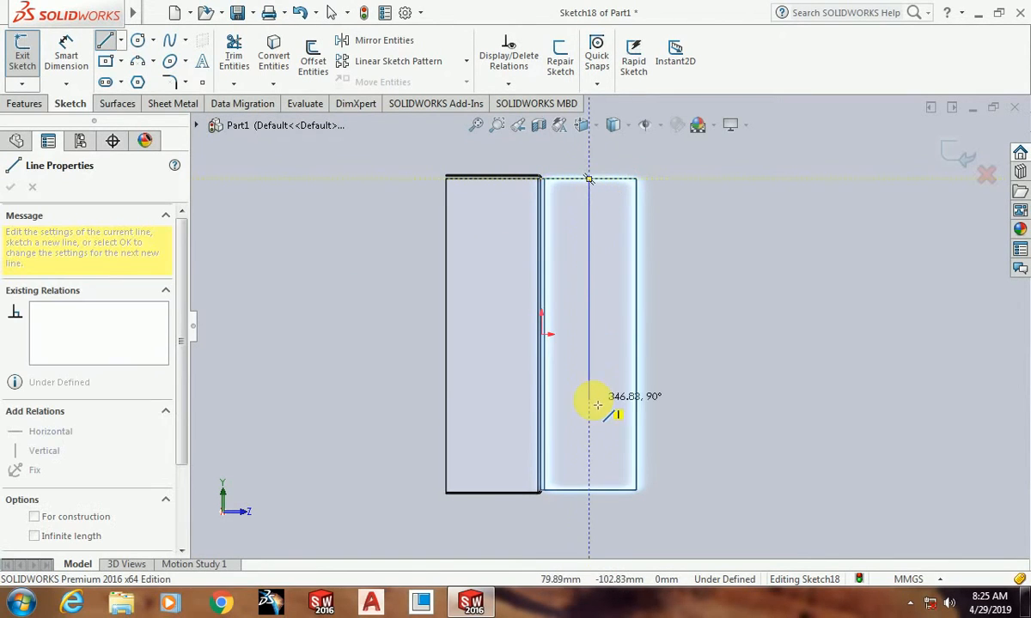
{"action": "left_click", "coordinate": [589, 491]}
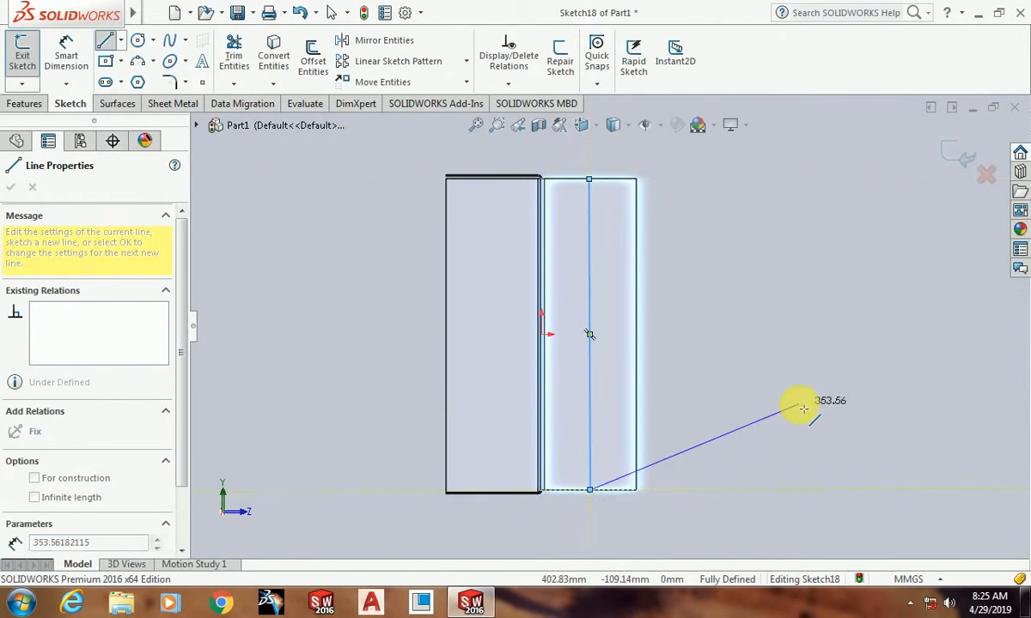
{"action": "key", "text": "Escape"}
{"action": "scroll", "coordinate": [665, 403], "scroll_direction": "down", "scroll_amount": 3}
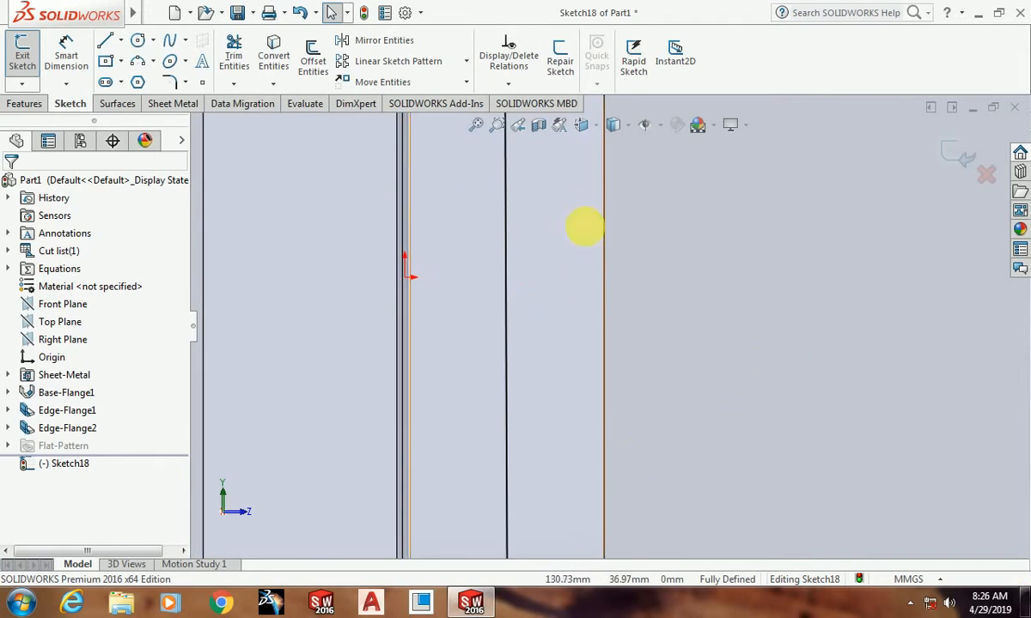
{"action": "scroll", "coordinate": [601, 266], "scroll_direction": "up", "scroll_amount": 5}
{"action": "mouse_move", "coordinate": [638, 361]}
{"action": "middle_mouse_down"}
{"action": "mouse_move", "coordinate": [626, 278]}
{"action": "mouse_move", "coordinate": [617, 313]}
{"action": "mouse_move", "coordinate": [602, 292]}
{"action": "middle_mouse_up"}
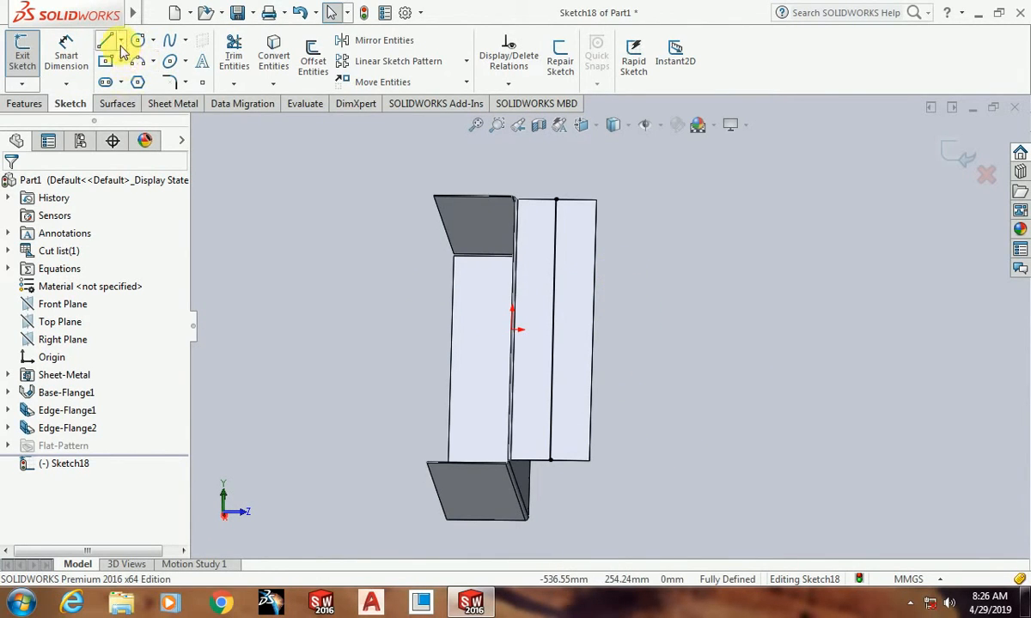
{"action": "left_click", "coordinate": [120, 40]}
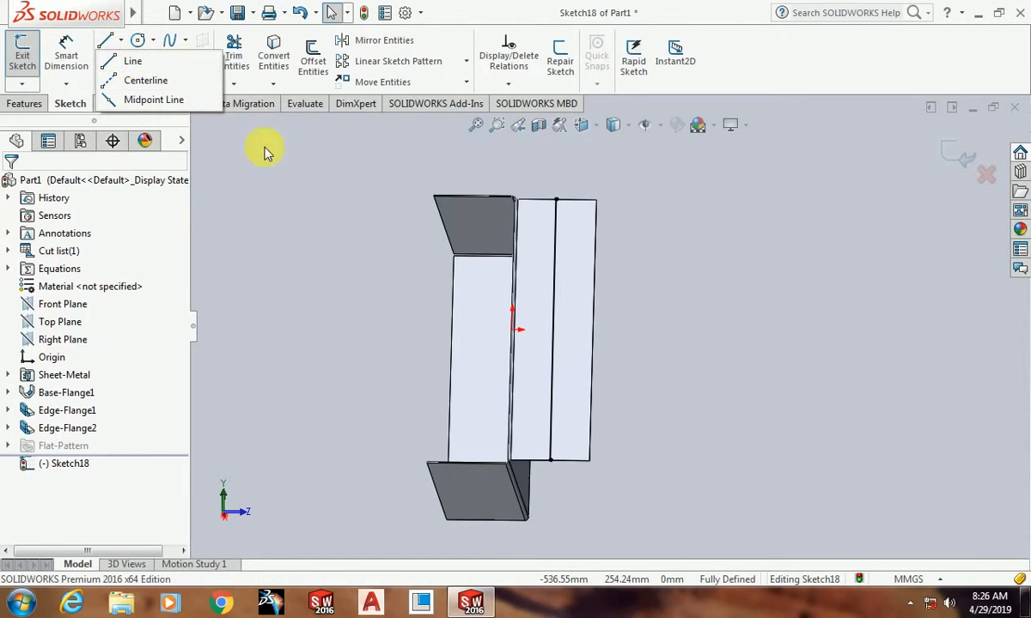
{"action": "left_click", "coordinate": [297, 180]}
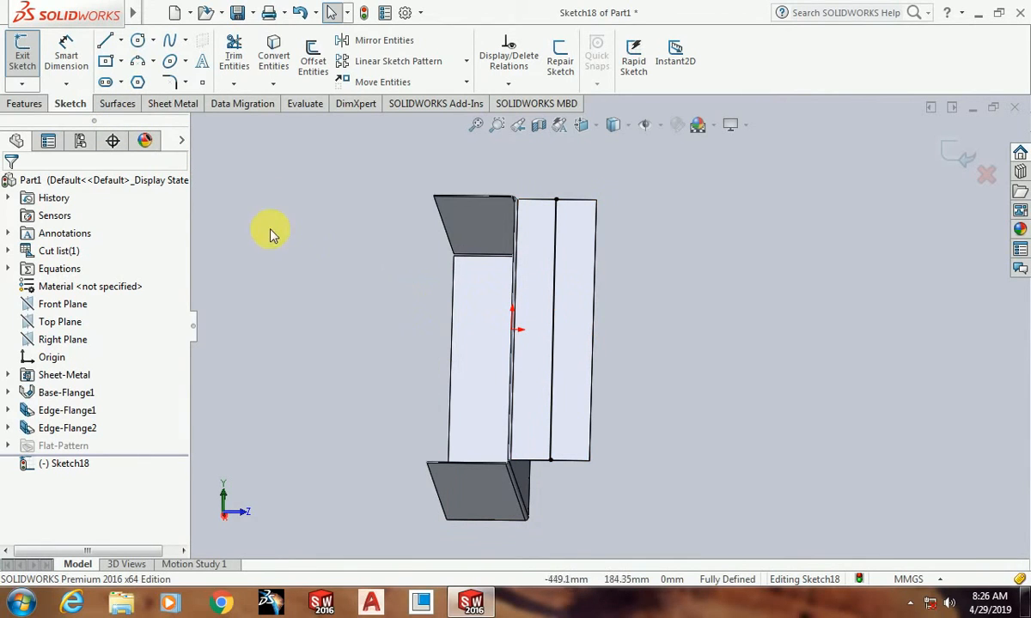
Step: Start a Jog from the sketched line on the downward flange, using the free-edge half of the flange face as fixed
{"action": "left_click", "coordinate": [161, 103]}
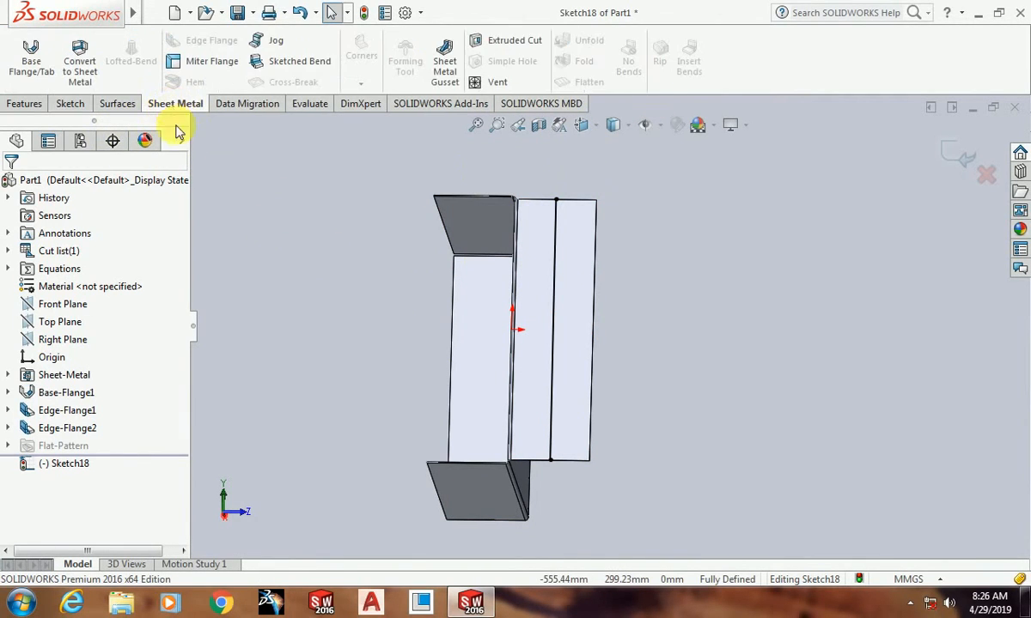
{"action": "left_click", "coordinate": [273, 41]}
{"action": "scroll", "coordinate": [631, 434], "scroll_direction": "down", "scroll_amount": 4}
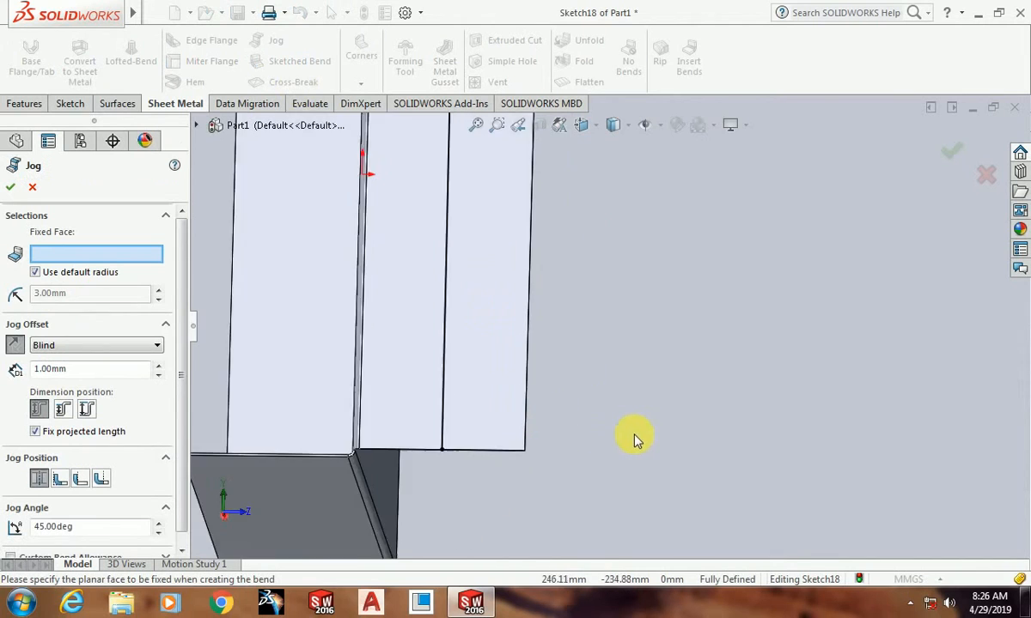
{"action": "scroll", "coordinate": [602, 416], "scroll_direction": "up", "scroll_amount": 3}
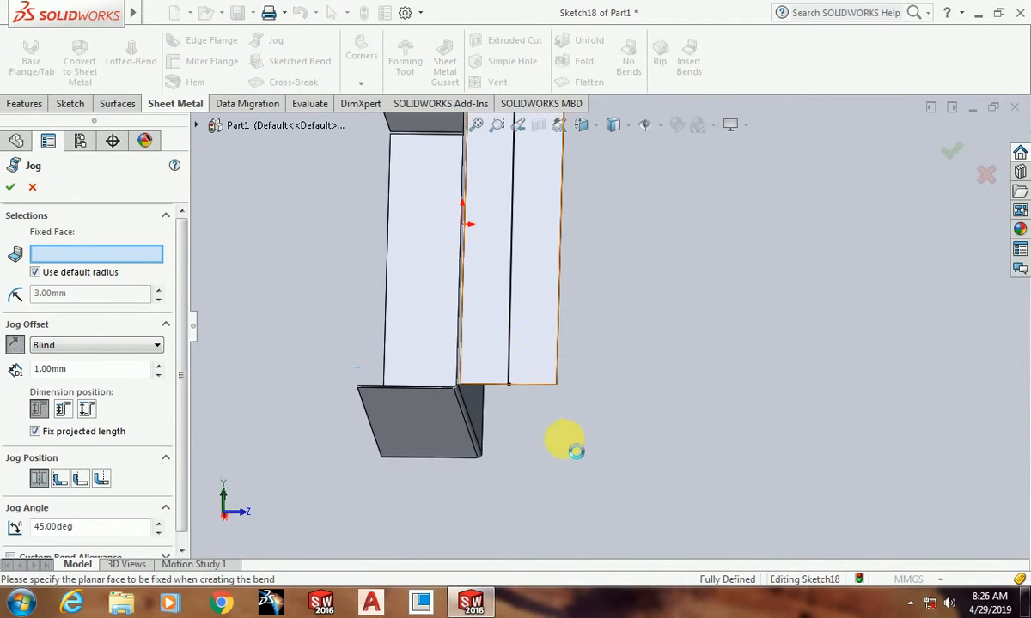
{"action": "left_click", "coordinate": [507, 375]}
{"action": "middle_click_drag", "start_coordinate": [506, 374], "coordinate": [552, 322]}
{"action": "scroll", "coordinate": [635, 292], "scroll_direction": "down", "scroll_amount": 6}
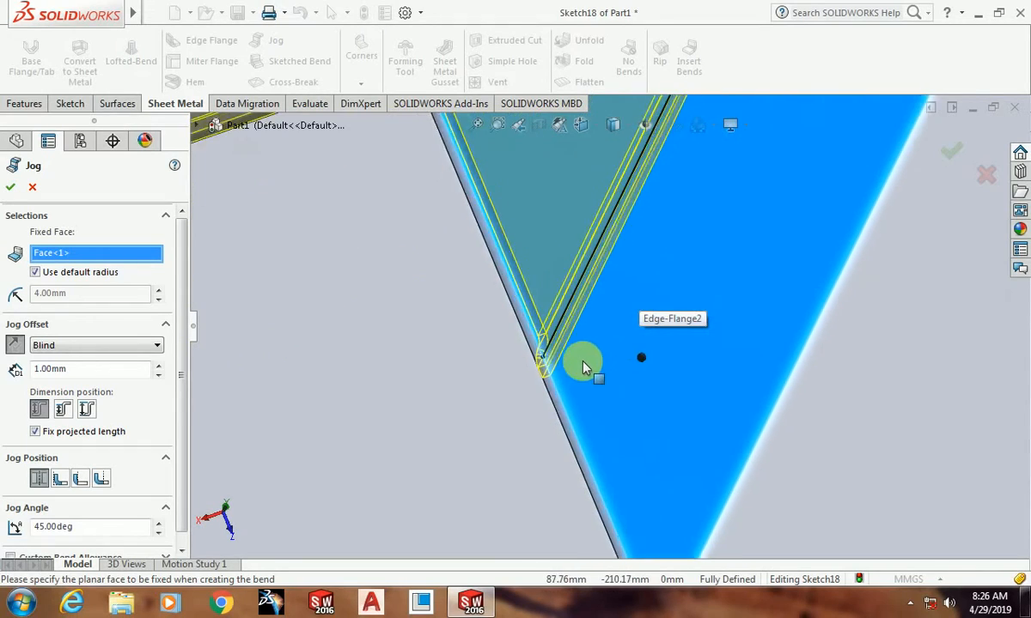
{"action": "middle_click_drag", "start_coordinate": [584, 367], "coordinate": [589, 340]}
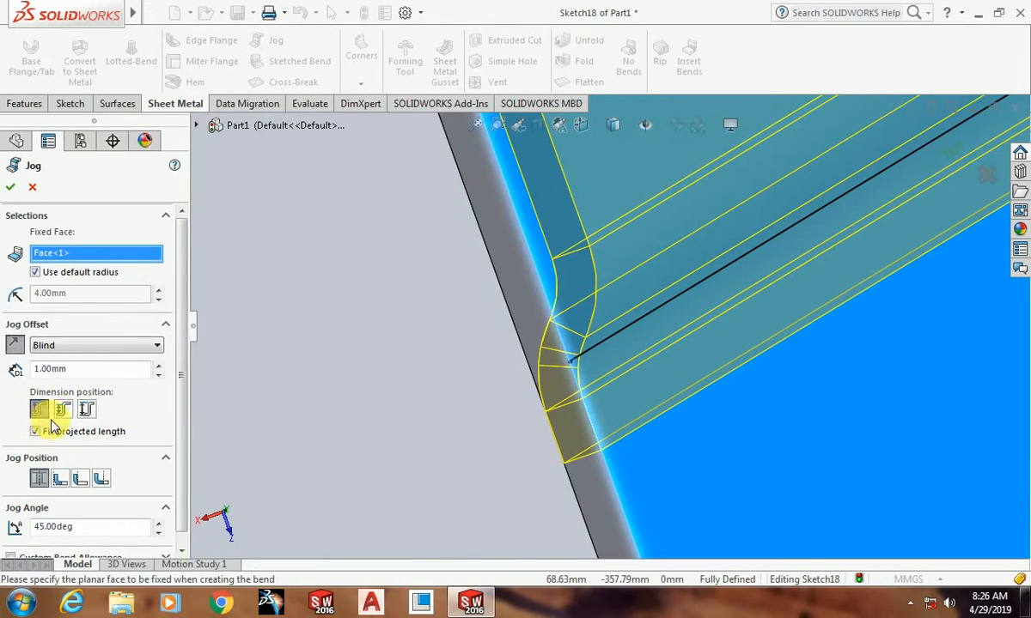
{"action": "middle_click_drag", "start_coordinate": [621, 414], "coordinate": [624, 323]}
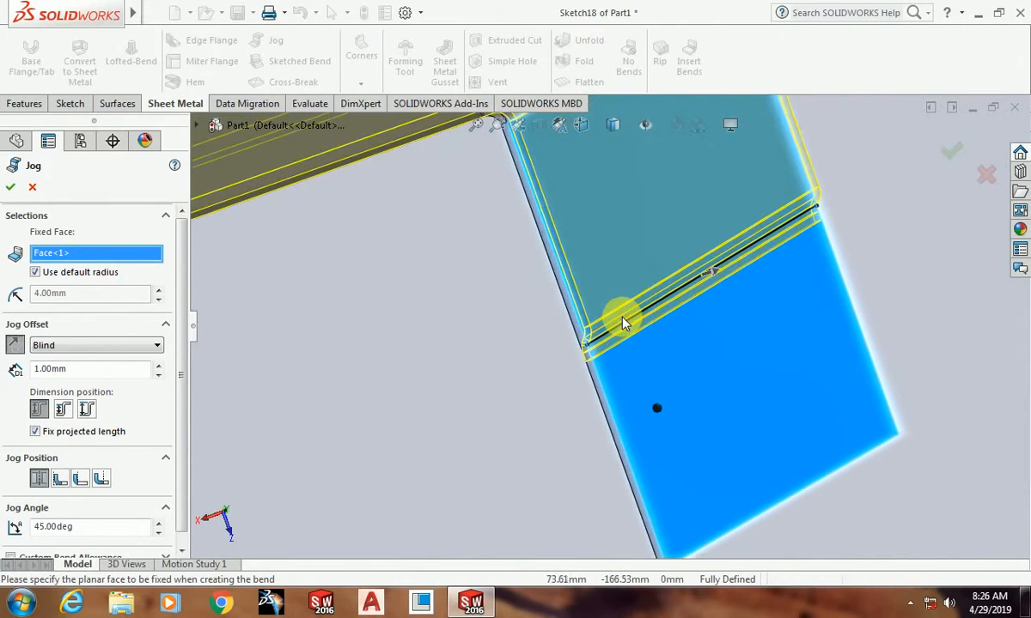
{"action": "middle_click_drag", "start_coordinate": [908, 200], "coordinate": [702, 273]}
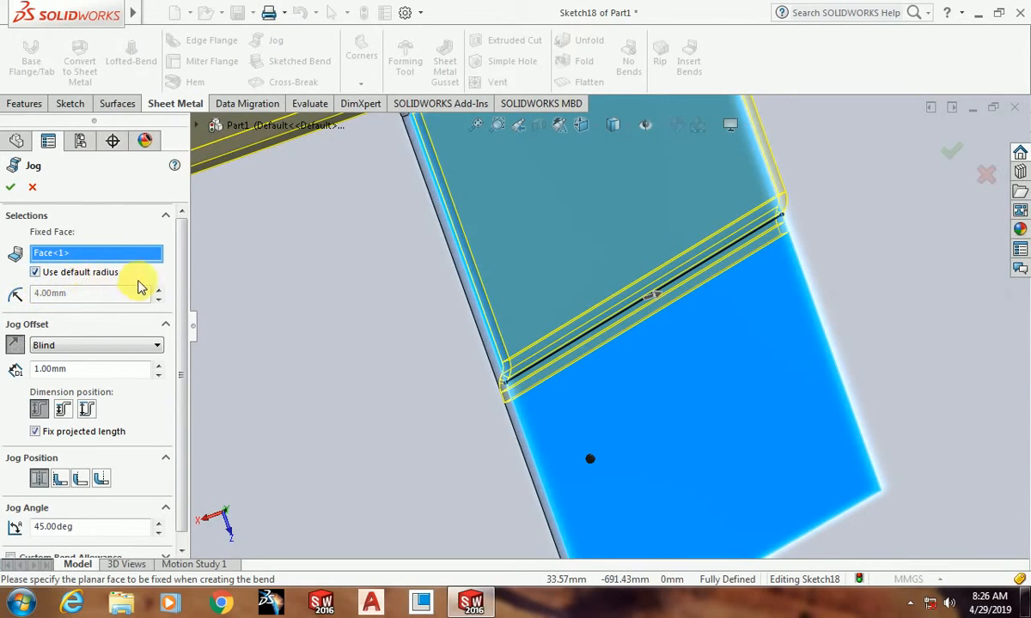
Step: Try a jog offset of 2 mm and return it to 1 mm
{"action": "scroll", "coordinate": [188, 309], "scroll_direction": "down", "scroll_amount": 1}
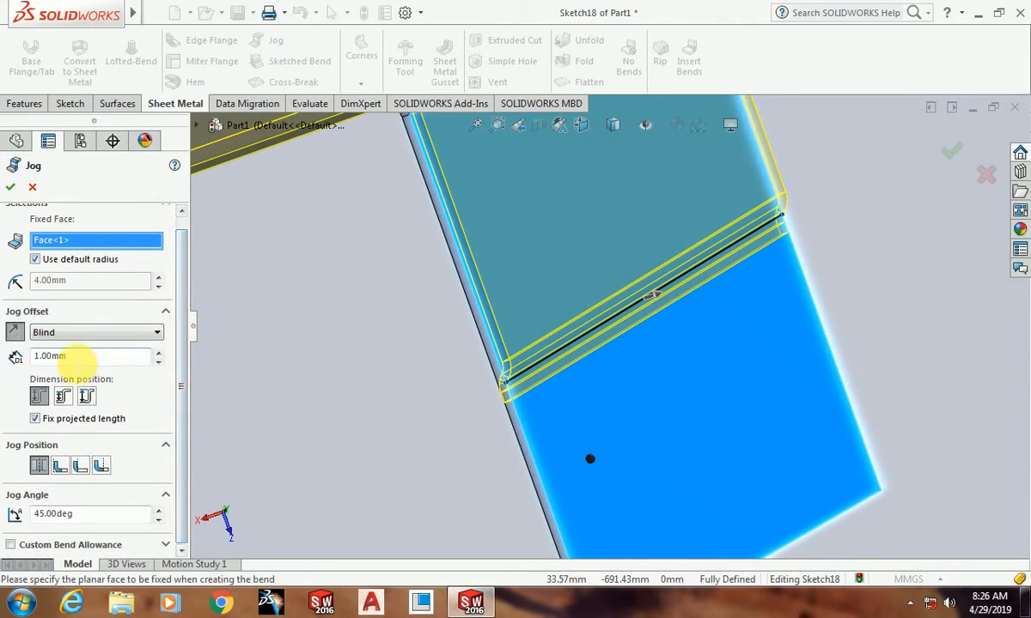
{"action": "double_click", "coordinate": [69, 356]}
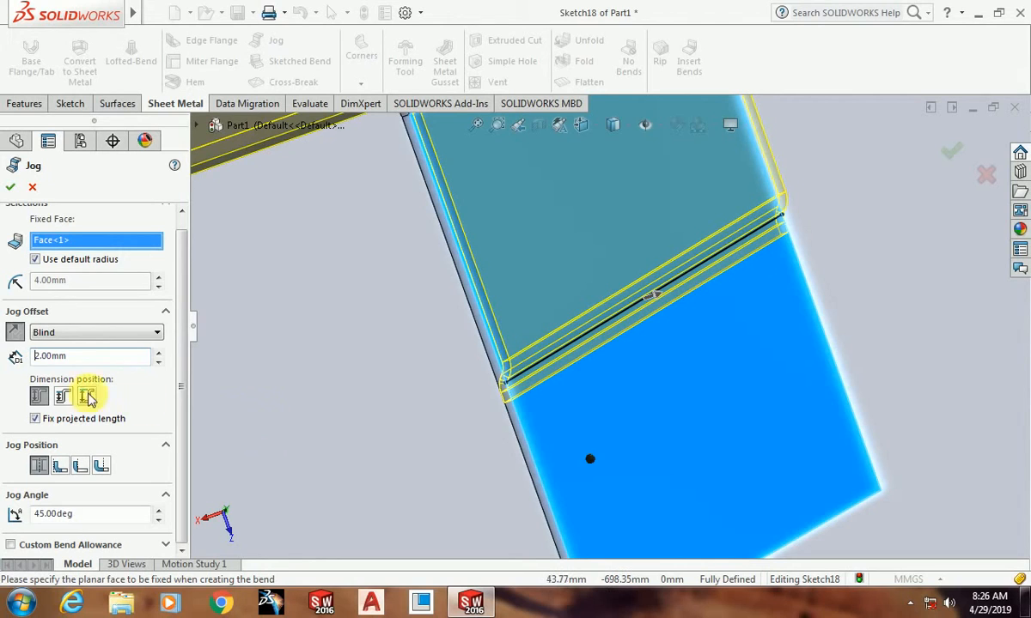
{"action": "type", "text": "2.00mm"}
{"action": "key", "text": "Return"}
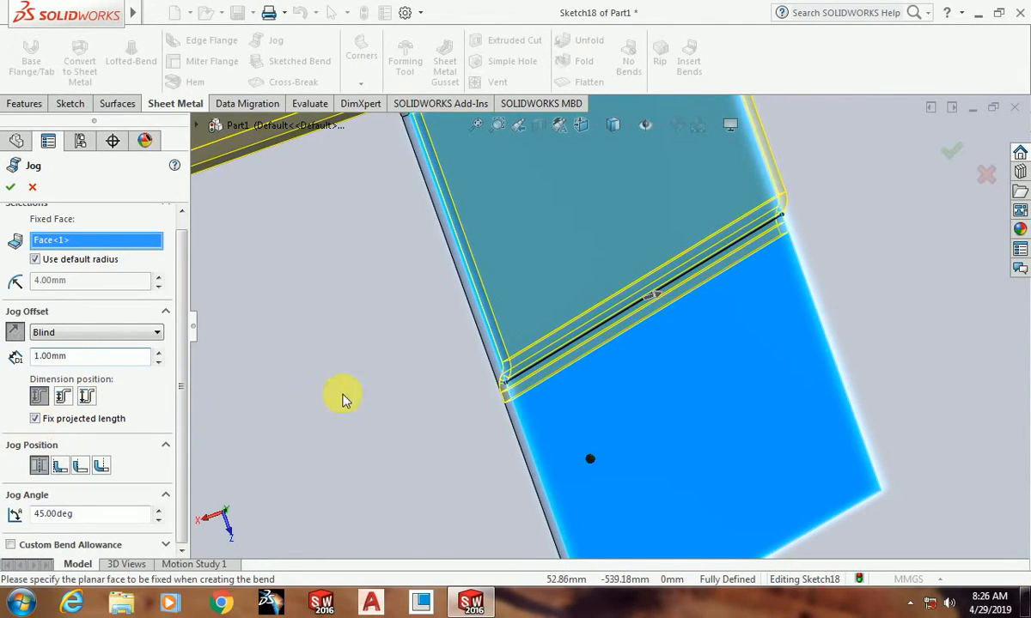
Step: Try reversing the jog direction, restore it, and reselect the free-edge half of the flange face as fixed
{"action": "scroll", "coordinate": [430, 399], "scroll_direction": "up", "scroll_amount": 3}
{"action": "middle_click_drag", "start_coordinate": [554, 423], "coordinate": [617, 363]}
{"action": "scroll", "coordinate": [619, 346], "scroll_direction": "down", "scroll_amount": 5}
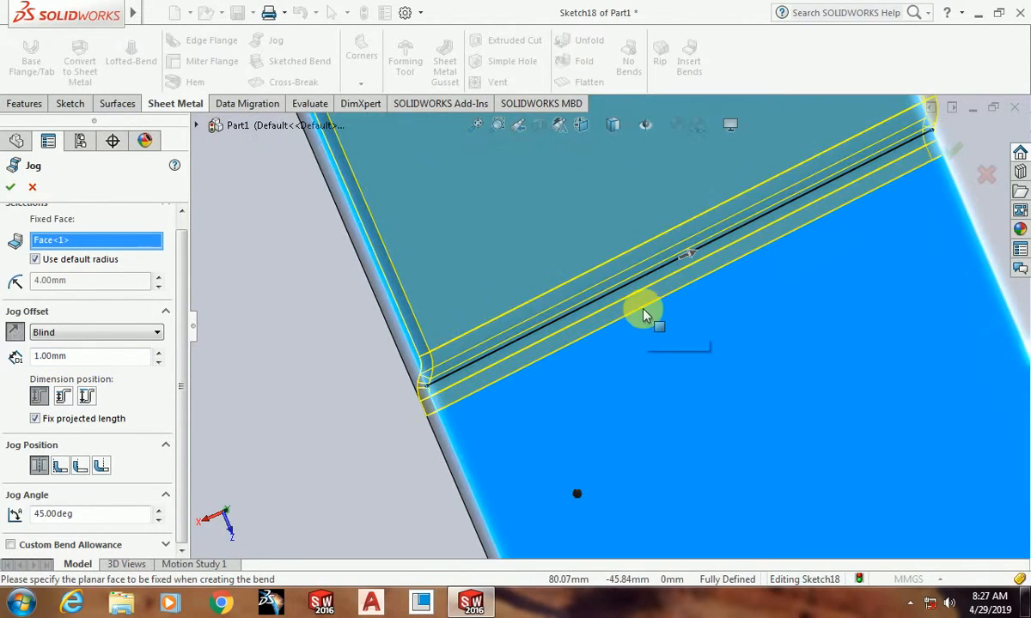
{"action": "left_click", "coordinate": [692, 254]}
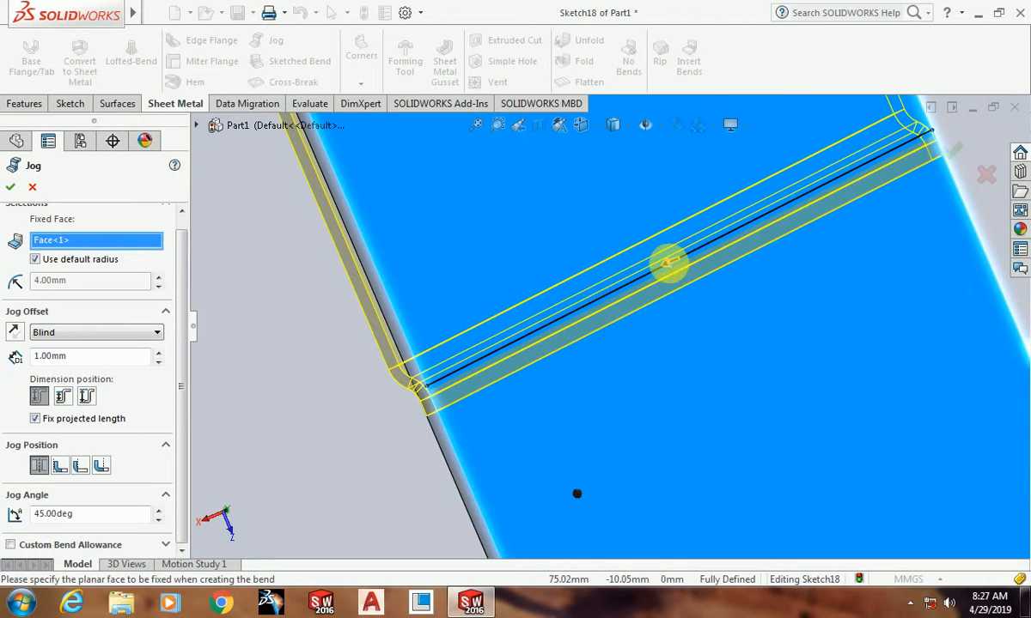
{"action": "left_click", "coordinate": [667, 262]}
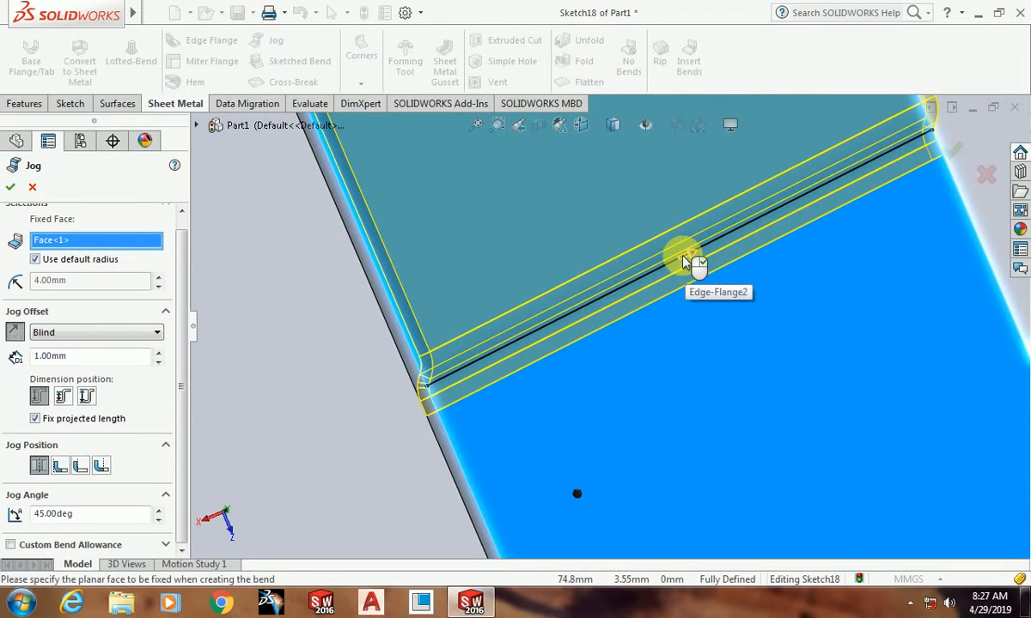
{"action": "left_click", "coordinate": [692, 259]}
{"action": "scroll", "coordinate": [599, 335], "scroll_direction": "up", "scroll_amount": 8}
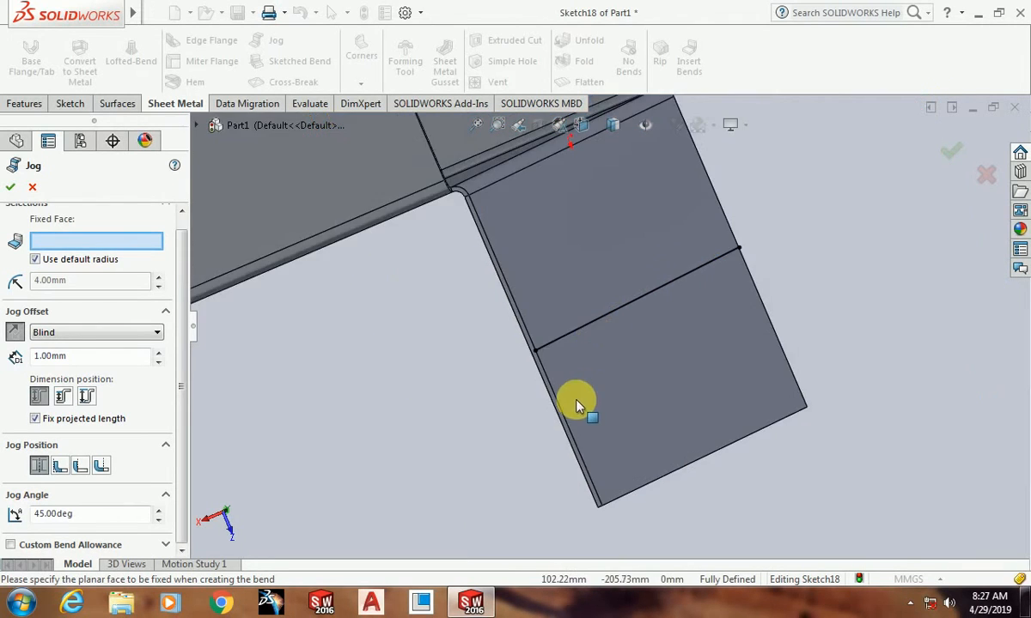
{"action": "middle_click_drag", "start_coordinate": [410, 497], "coordinate": [580, 365]}
{"action": "left_click", "coordinate": [488, 371]}
Step: Examine the jog preview along the sketched line, comparing both offset directions
{"action": "scroll", "coordinate": [711, 403], "scroll_direction": "up", "scroll_amount": 5}
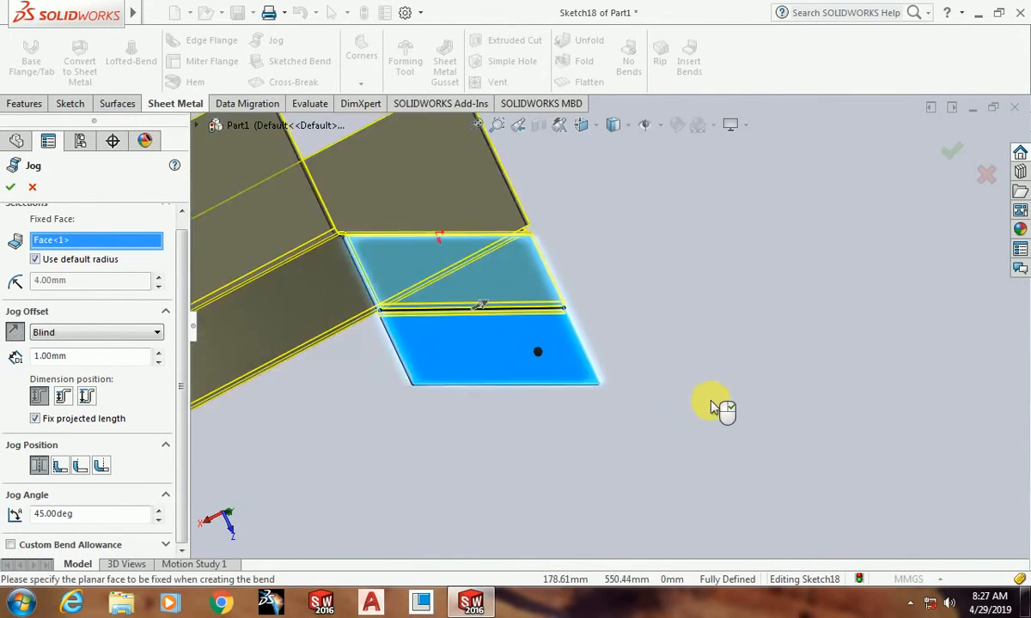
{"action": "scroll", "coordinate": [525, 335], "scroll_direction": "down", "scroll_amount": 5}
{"action": "scroll", "coordinate": [399, 311], "scroll_direction": "down", "scroll_amount": 5}
{"action": "scroll", "coordinate": [382, 306], "scroll_direction": "up", "scroll_amount": 5}
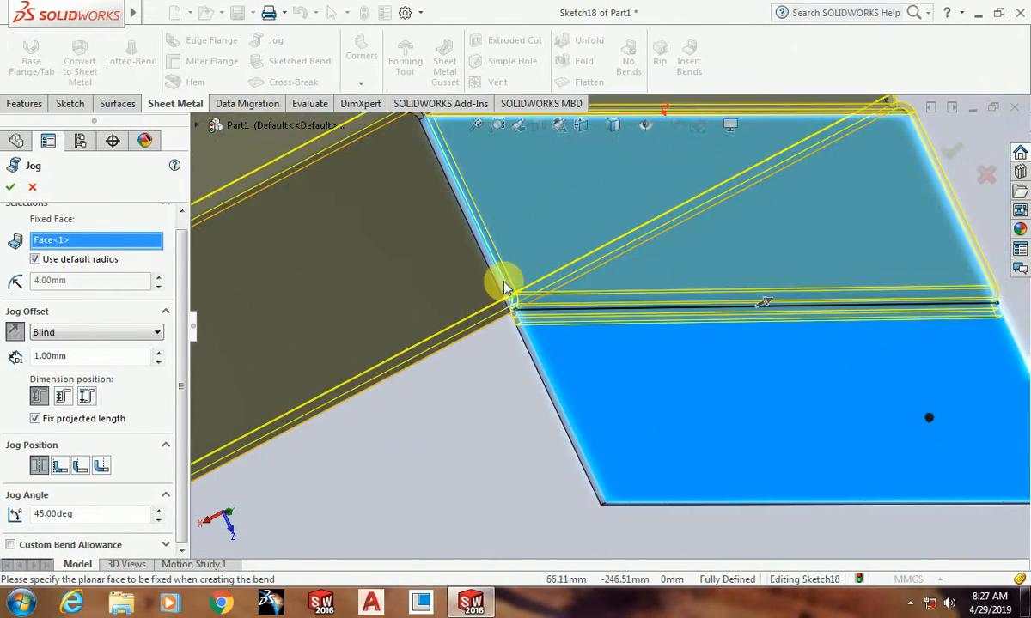
{"action": "scroll", "coordinate": [592, 279], "scroll_direction": "down", "scroll_amount": 2}
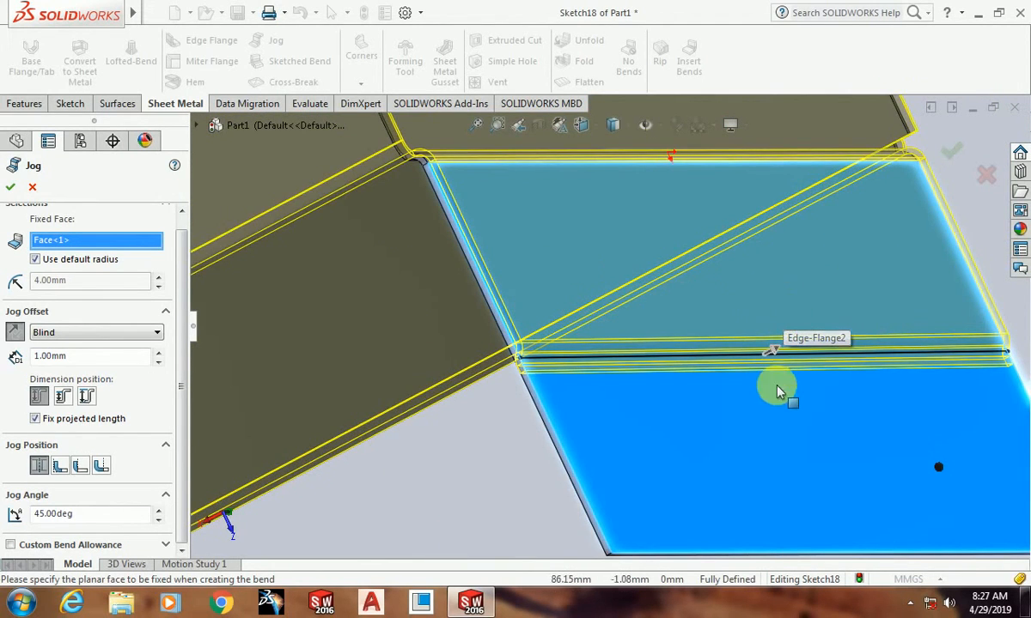
{"action": "scroll", "coordinate": [777, 396], "scroll_direction": "down", "scroll_amount": 2}
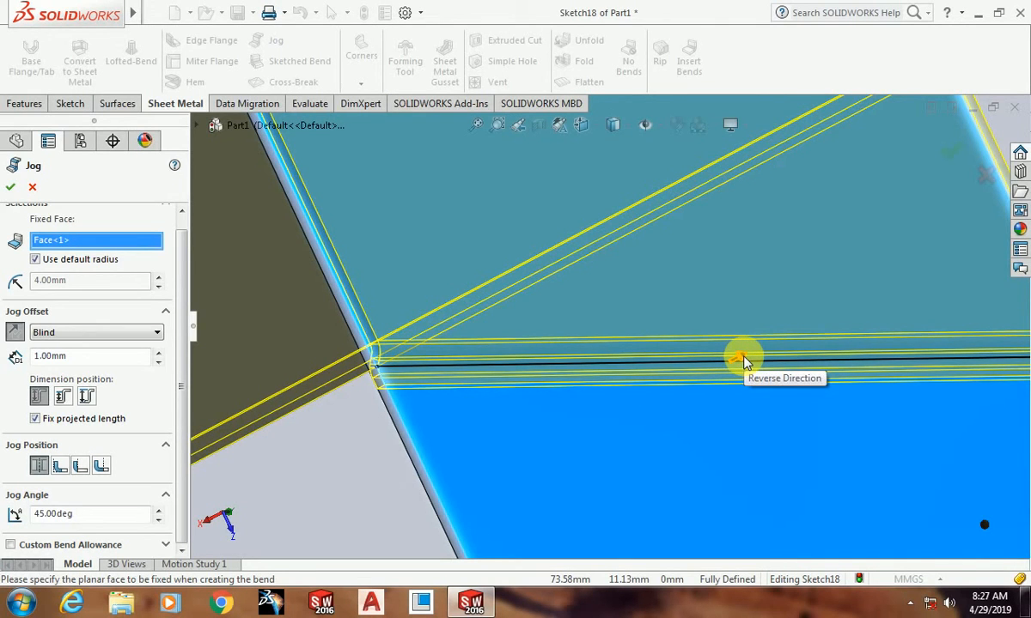
{"action": "scroll", "coordinate": [527, 402], "scroll_direction": "up", "scroll_amount": 5}
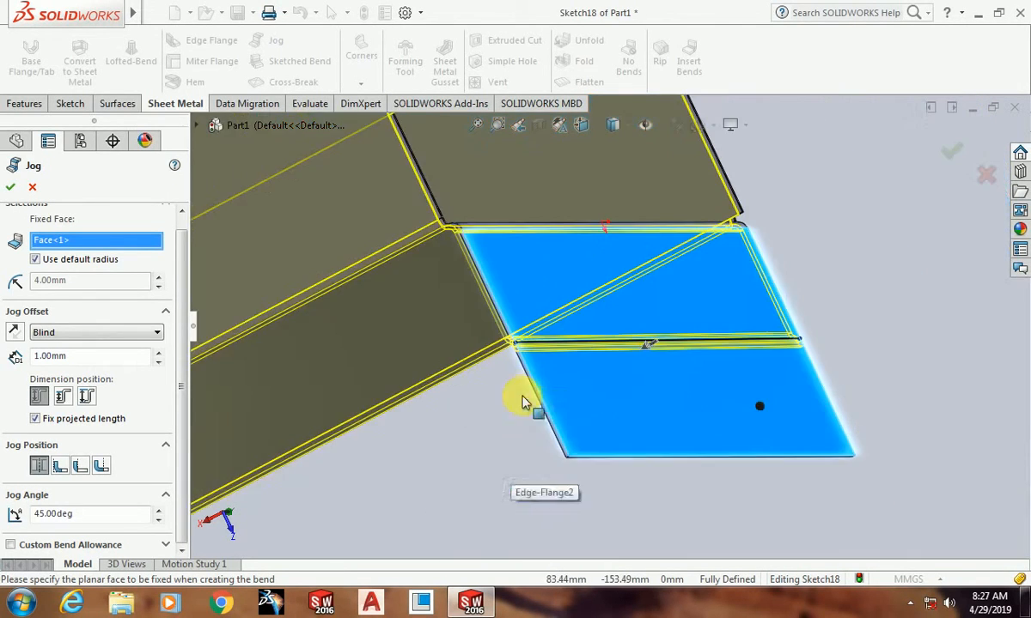
{"action": "scroll", "coordinate": [549, 403], "scroll_direction": "up", "scroll_amount": 2}
{"action": "scroll", "coordinate": [678, 354], "scroll_direction": "down", "scroll_amount": 4}
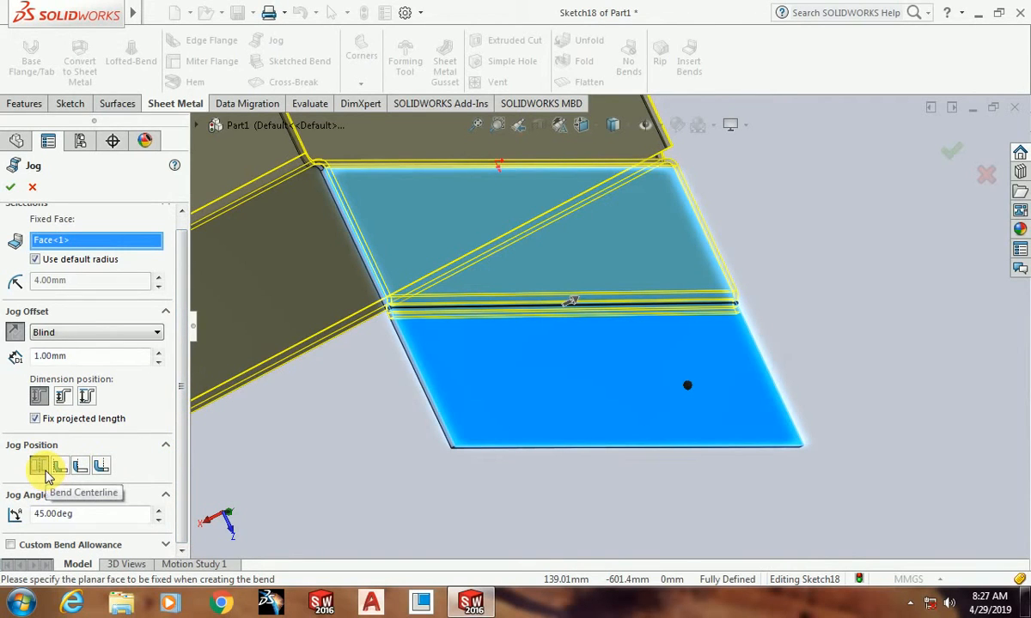
Step: Try the jog positions from Material Inside through Bend Outside, and return to Bend Centerline
{"action": "scroll", "coordinate": [430, 270], "scroll_direction": "down", "scroll_amount": 5}
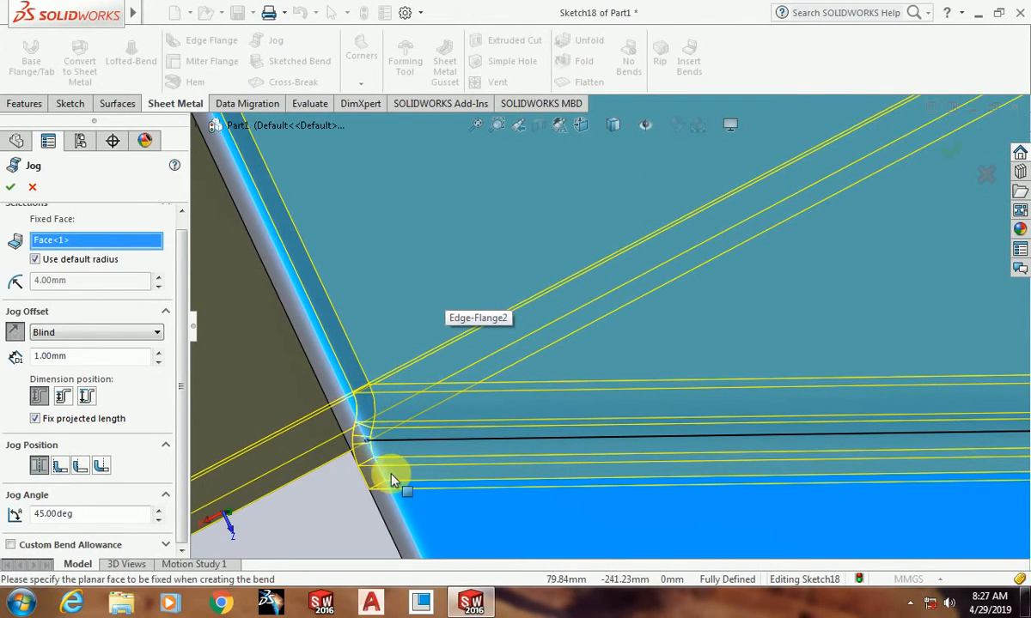
{"action": "left_click", "coordinate": [59, 466]}
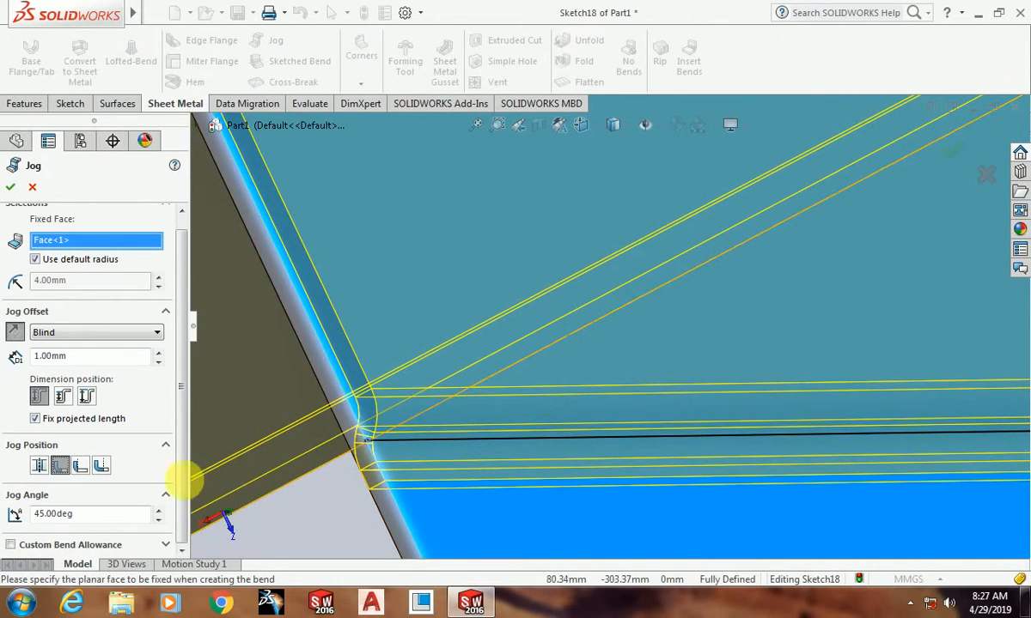
{"action": "left_click", "coordinate": [83, 471]}
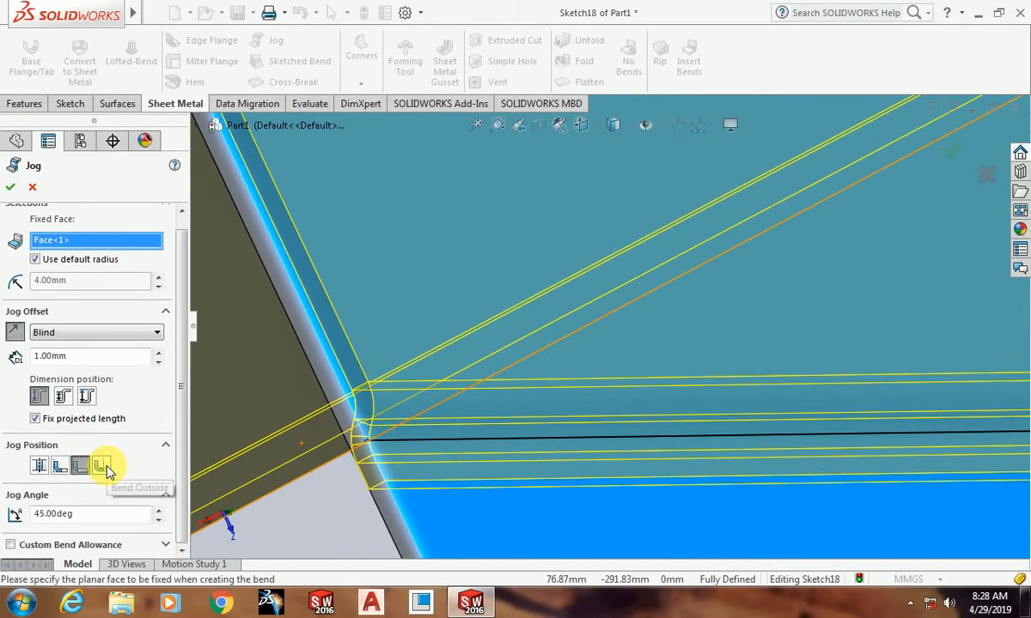
{"action": "left_click", "coordinate": [101, 466]}
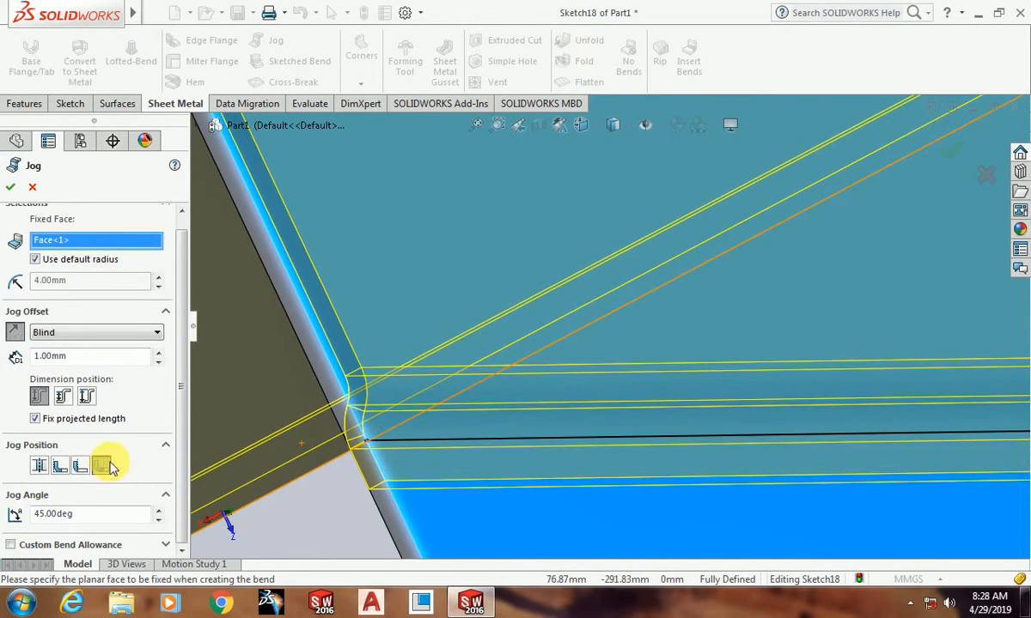
{"action": "left_click", "coordinate": [38, 466]}
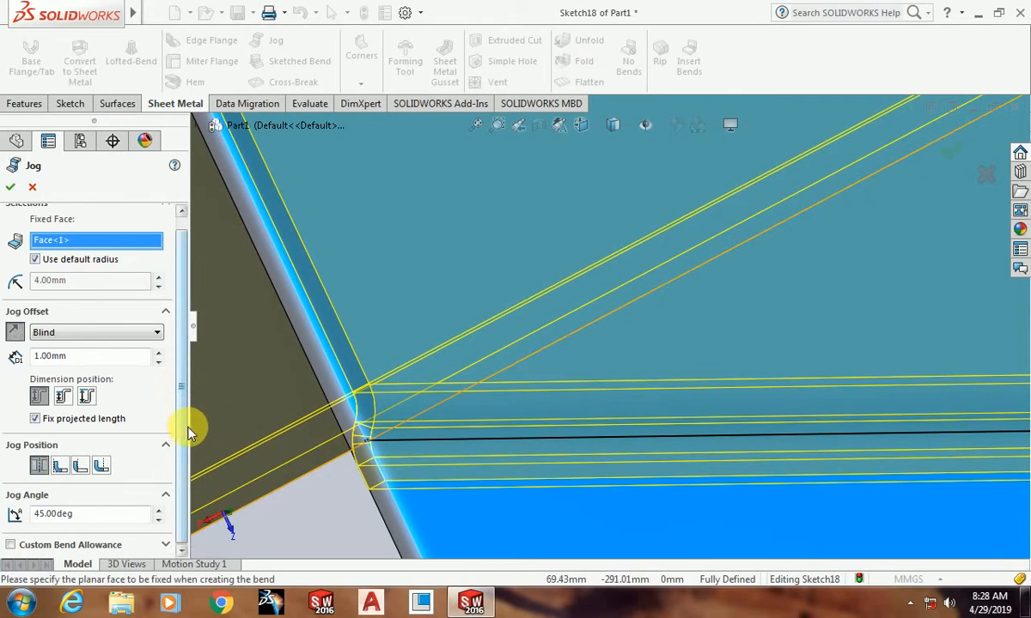
Step: Accept the jog with a blind 1 mm offset, Bend Centerline position and 45° angle, and acknowledge the minimum-offset warning
{"action": "scroll", "coordinate": [400, 429], "scroll_direction": "up", "scroll_amount": 5}
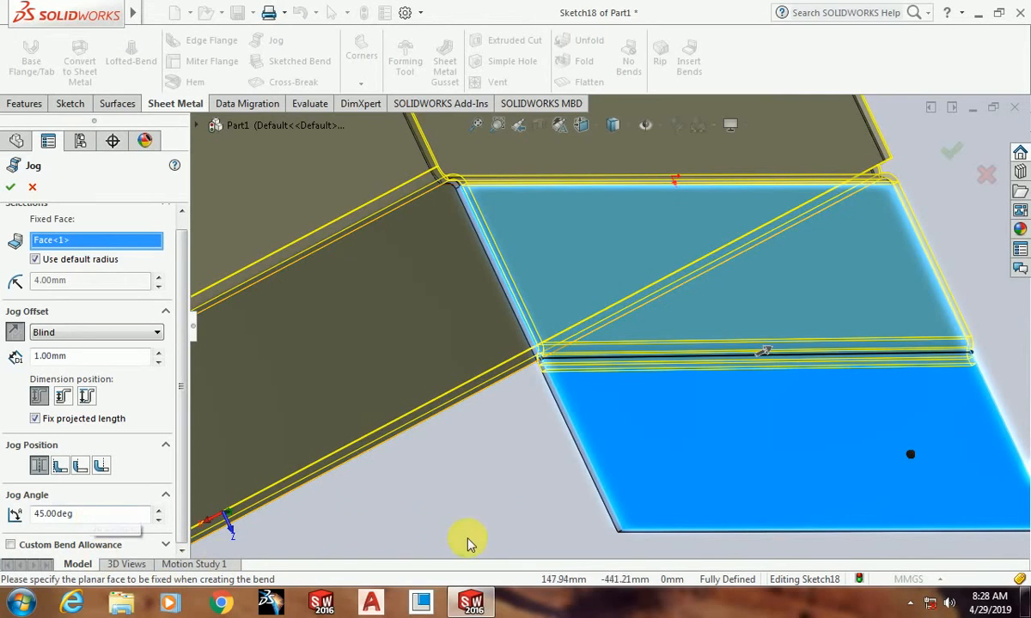
{"action": "scroll", "coordinate": [603, 338], "scroll_direction": "up", "scroll_amount": 4}
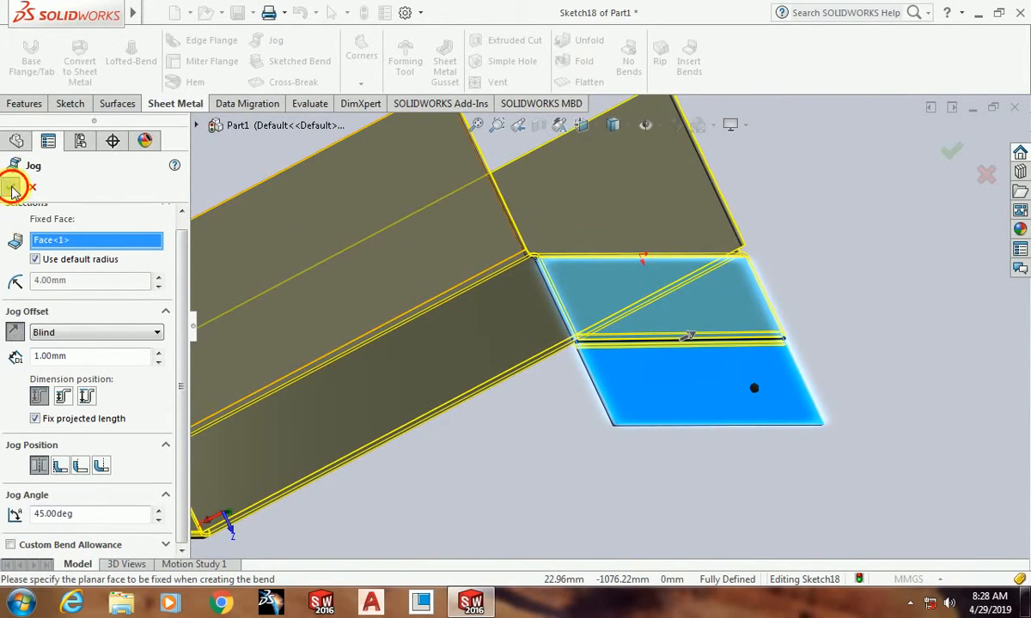
{"action": "left_click", "coordinate": [10, 187]}
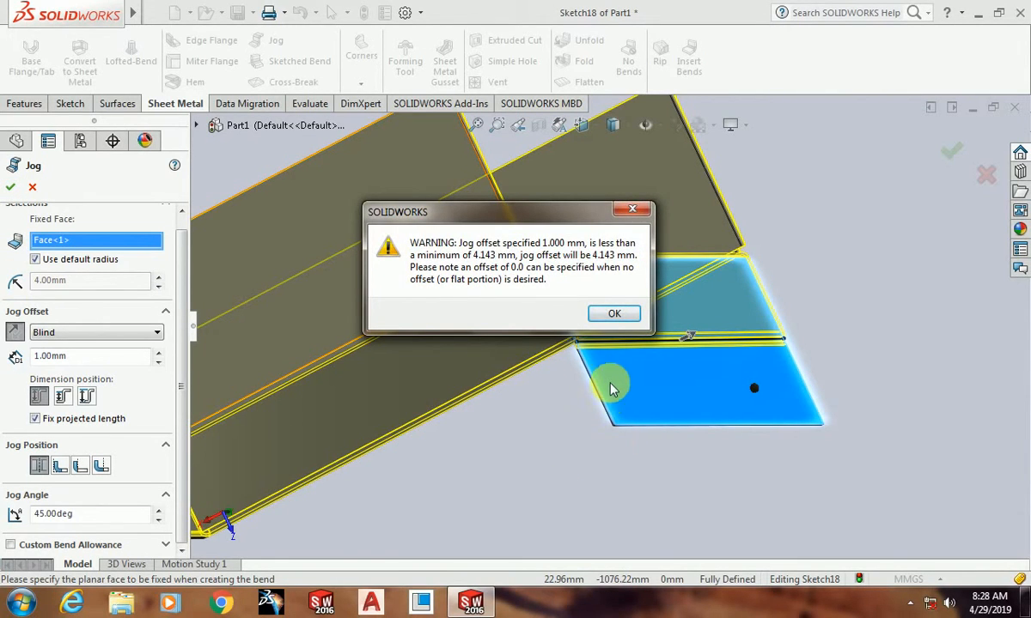
{"action": "left_click", "coordinate": [612, 311]}
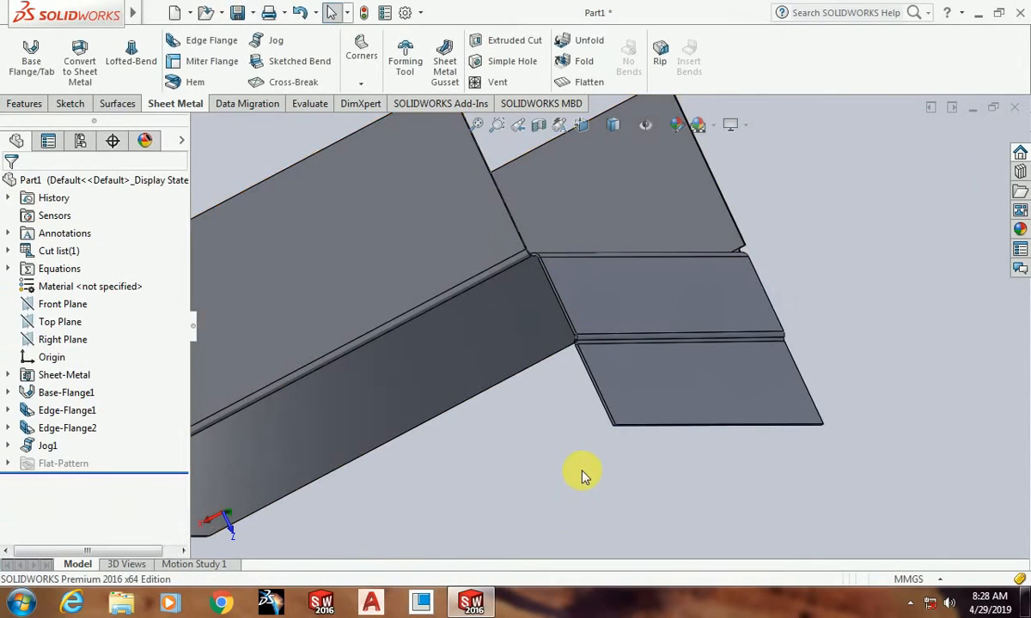
Step: Examine the finished jog on the downward flange from several angles
{"action": "mouse_move", "coordinate": [485, 445]}
{"action": "middle_mouse_down"}
{"action": "mouse_move", "coordinate": [552, 465]}
{"action": "mouse_move", "coordinate": [524, 410]}
{"action": "mouse_move", "coordinate": [451, 403]}
{"action": "mouse_move", "coordinate": [480, 442]}
{"action": "middle_mouse_up"}
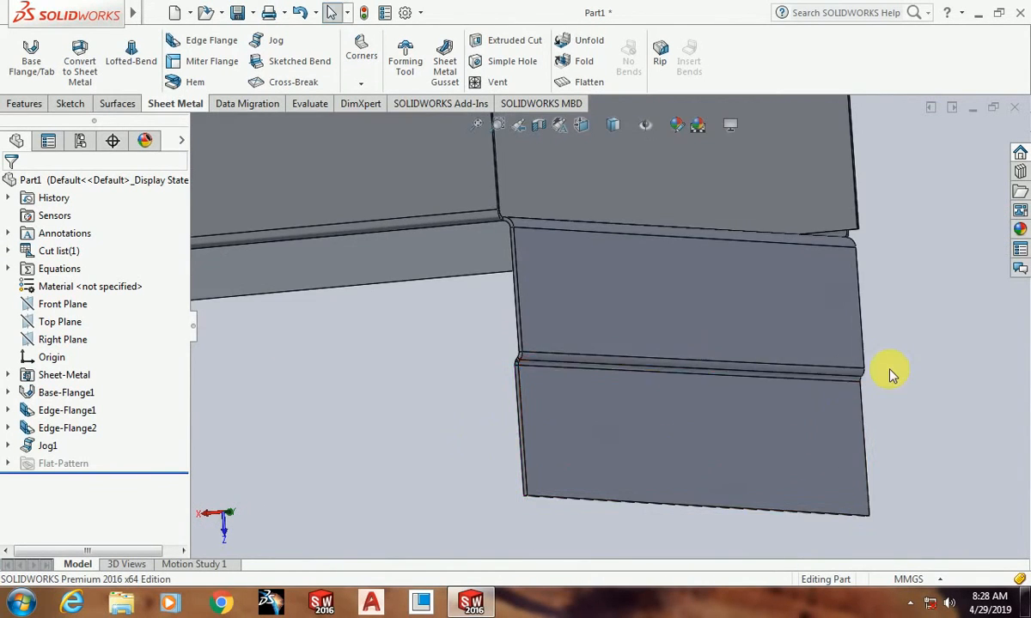
{"action": "scroll", "coordinate": [851, 391], "scroll_direction": "up", "scroll_amount": 5}
{"action": "middle_click_drag", "start_coordinate": [812, 410], "coordinate": [610, 442]}
{"action": "scroll", "coordinate": [674, 338], "scroll_direction": "down", "scroll_amount": 2}
{"action": "middle_click_drag", "start_coordinate": [674, 337], "coordinate": [619, 461]}
{"action": "middle_click_drag", "start_coordinate": [704, 485], "coordinate": [427, 240]}
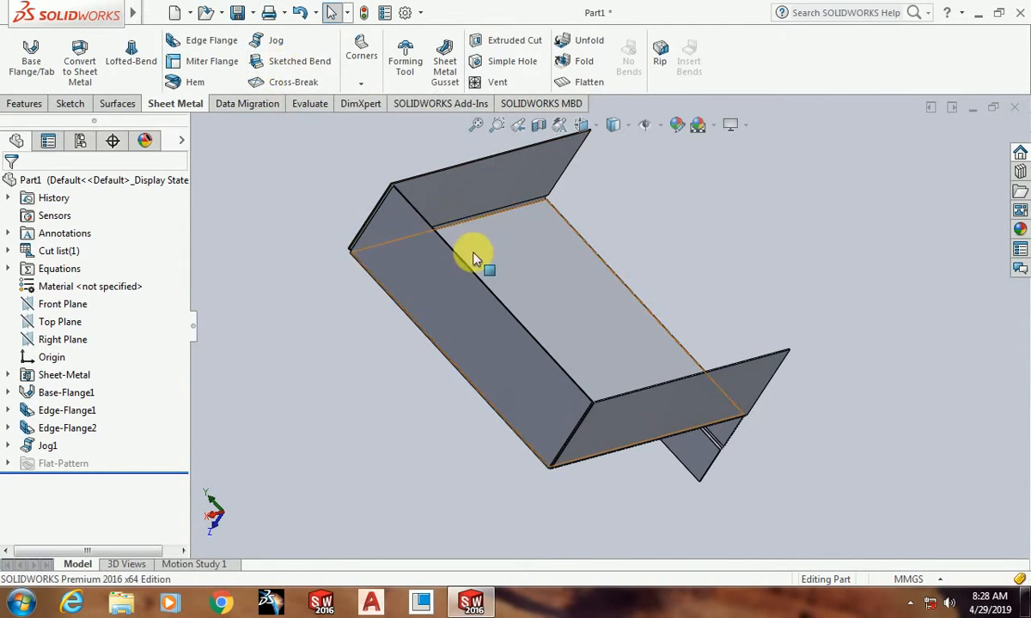
Step: Edit the first edge flange so that the wall on the plate's positive Y edge points downward
{"action": "left_click", "coordinate": [66, 416]}
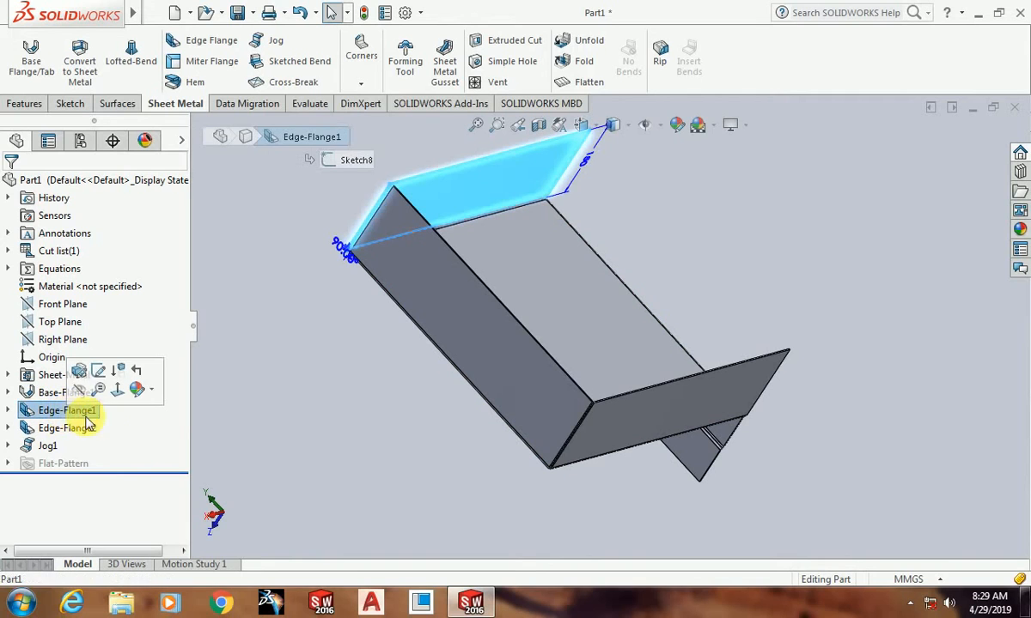
{"action": "left_click", "coordinate": [78, 375]}
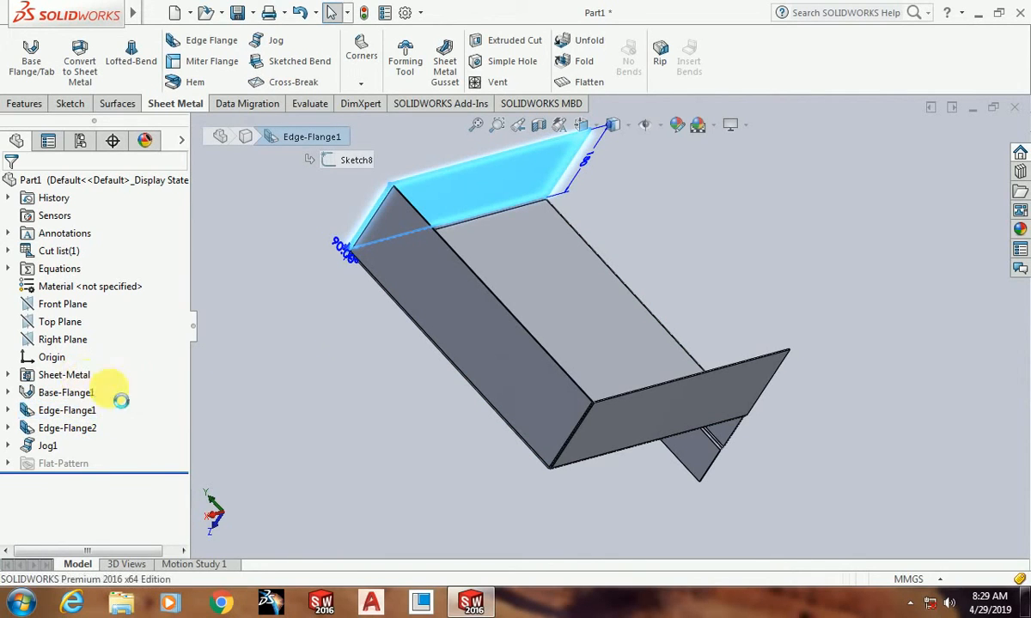
{"action": "middle_click_drag", "start_coordinate": [352, 420], "coordinate": [437, 437]}
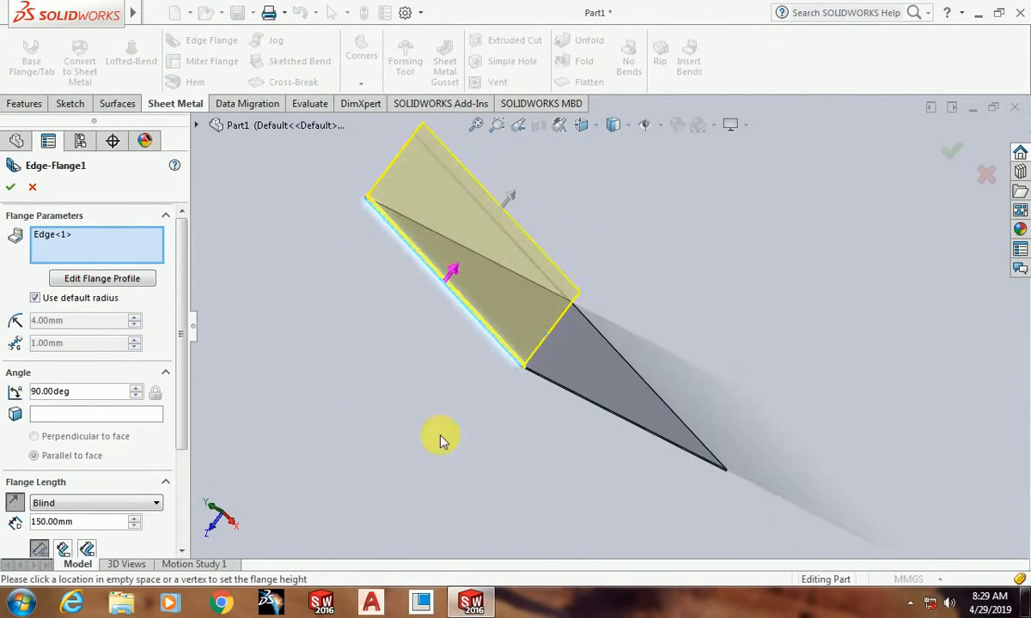
{"action": "mouse_move", "coordinate": [512, 199]}
{"action": "left_mouse_down"}
{"action": "mouse_move", "coordinate": [478, 271]}
{"action": "mouse_move", "coordinate": [335, 397]}
{"action": "mouse_move", "coordinate": [343, 375]}
{"action": "mouse_move", "coordinate": [379, 374]}
{"action": "left_mouse_up"}
{"action": "left_click", "coordinate": [14, 189]}
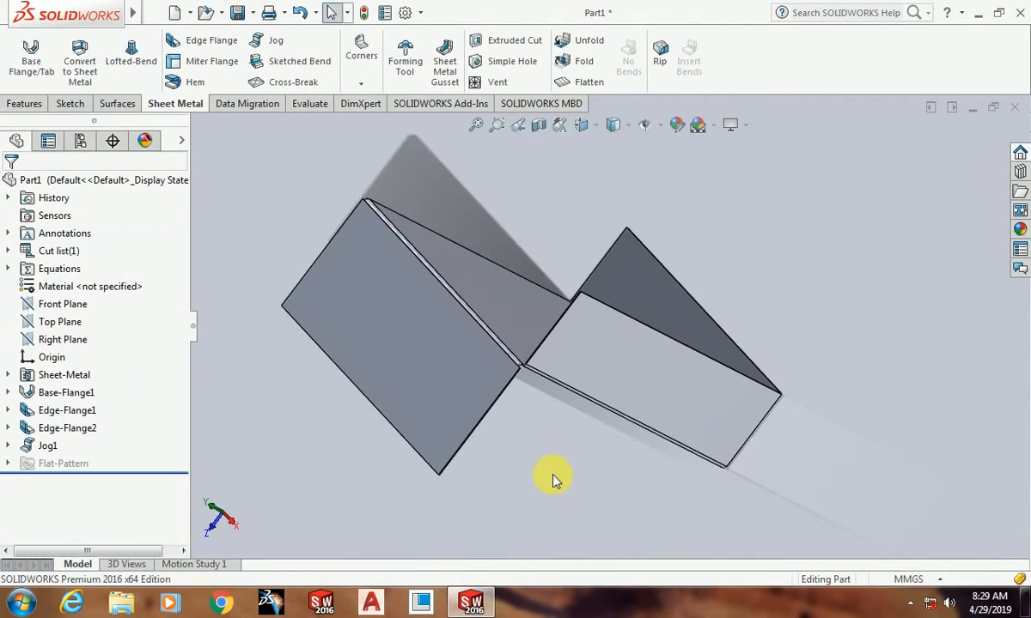
Step: Start a sketch on the outer face of the downward flange made by the first edge flange, viewed face-on
{"action": "middle_click_drag", "start_coordinate": [552, 476], "coordinate": [748, 509]}
{"action": "scroll", "coordinate": [604, 318], "scroll_direction": "down", "scroll_amount": 5}
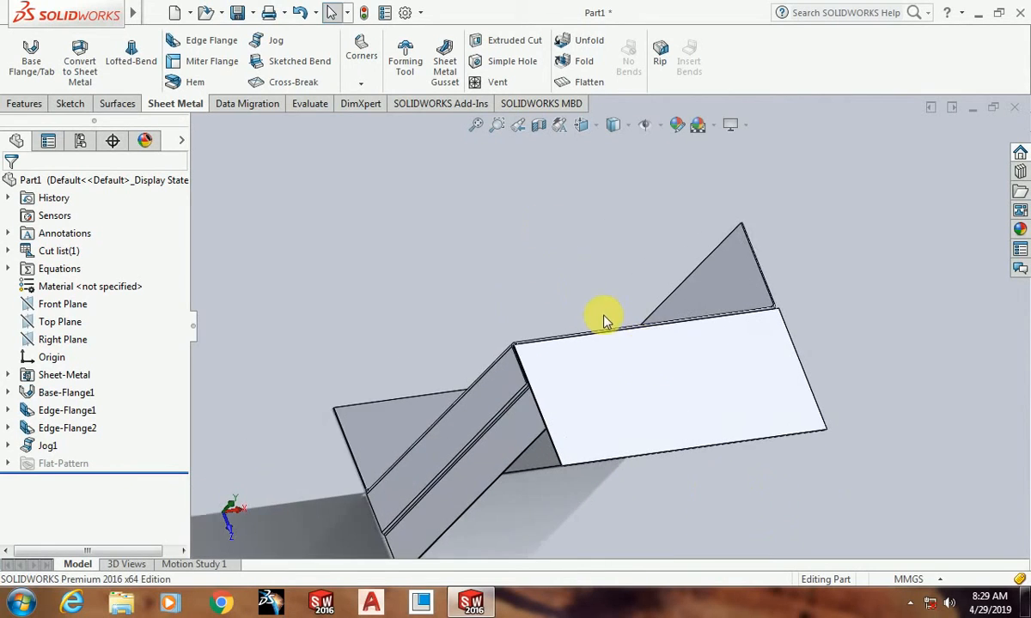
{"action": "middle_click_drag", "start_coordinate": [605, 318], "coordinate": [604, 464]}
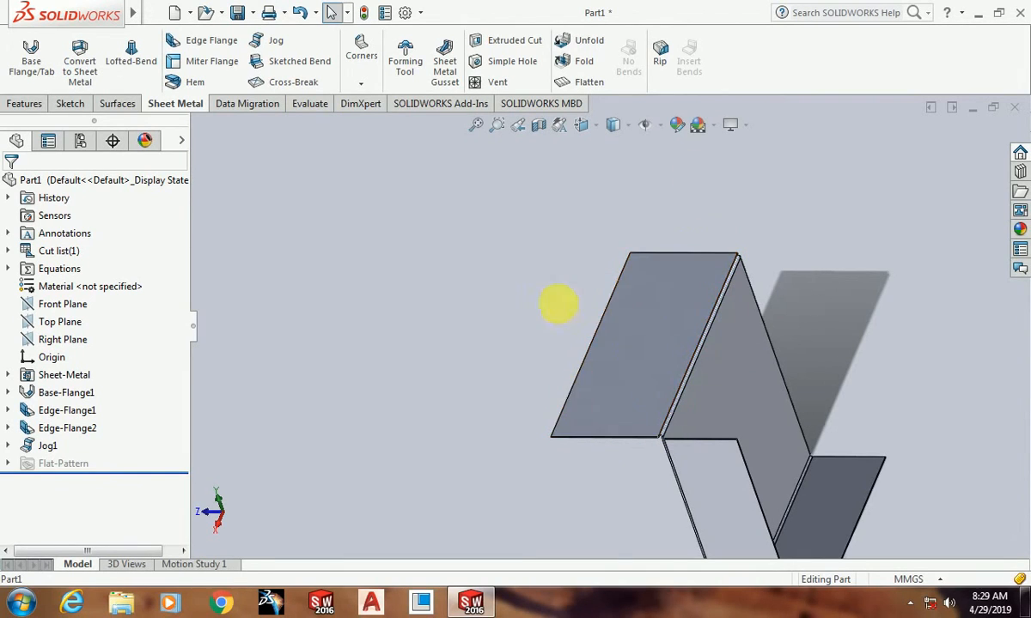
{"action": "middle_click_drag", "start_coordinate": [600, 369], "coordinate": [702, 361]}
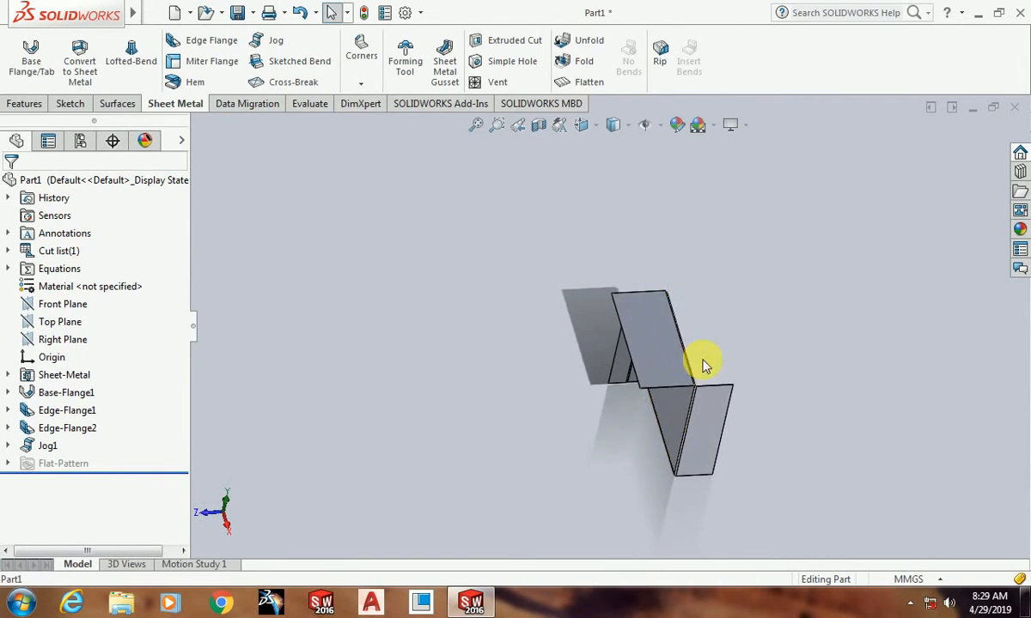
{"action": "scroll", "coordinate": [700, 357], "scroll_direction": "down", "scroll_amount": 3}
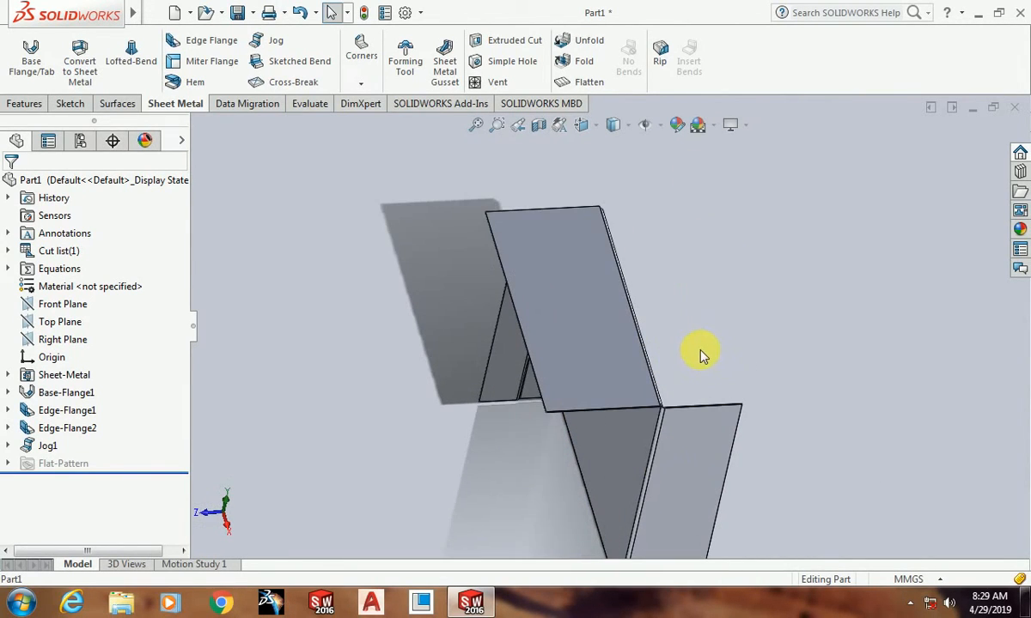
{"action": "left_click", "coordinate": [600, 342]}
{"action": "key", "text": "Escape"}
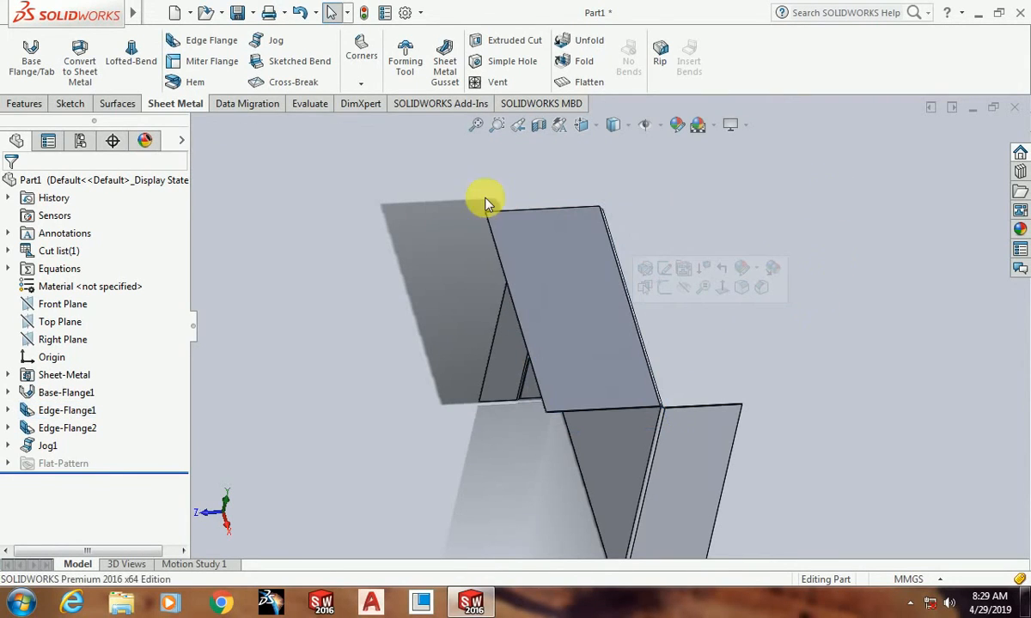
{"action": "left_click", "coordinate": [586, 334]}
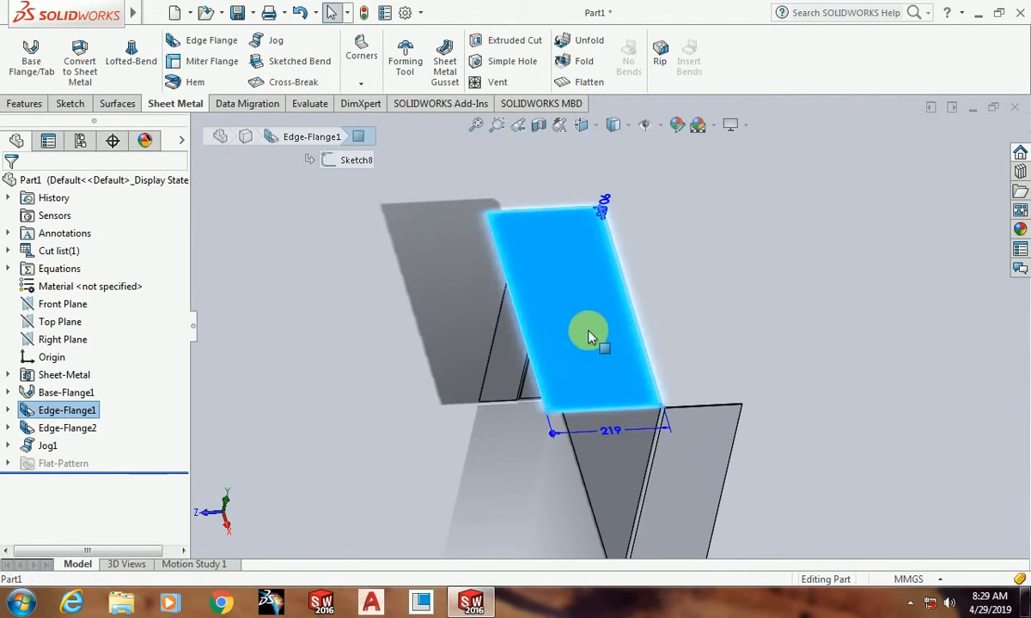
{"action": "left_click", "coordinate": [615, 275]}
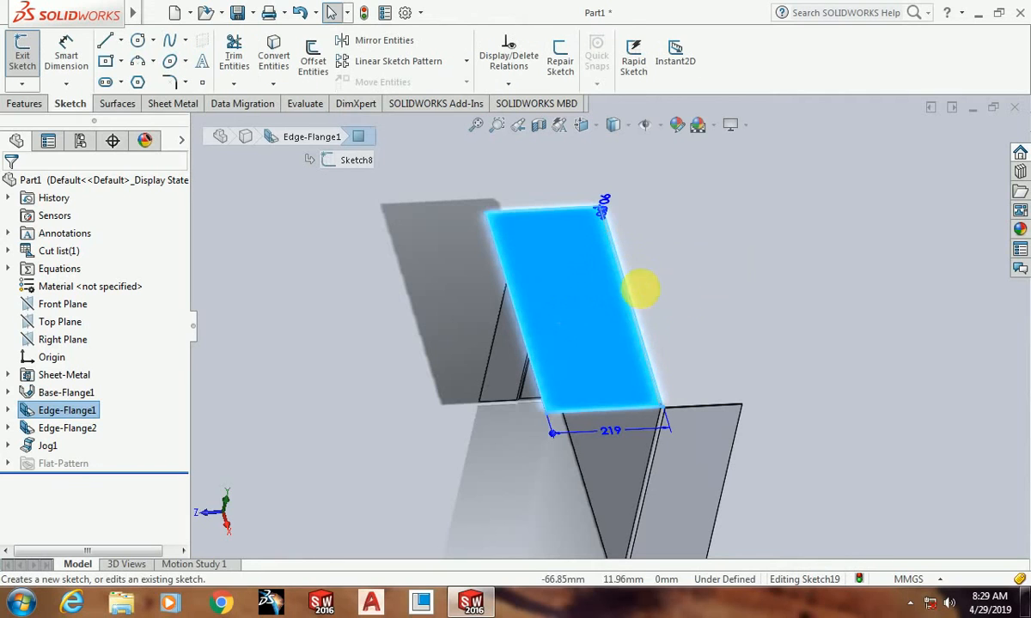
{"action": "key", "text": "ctrl+8"}
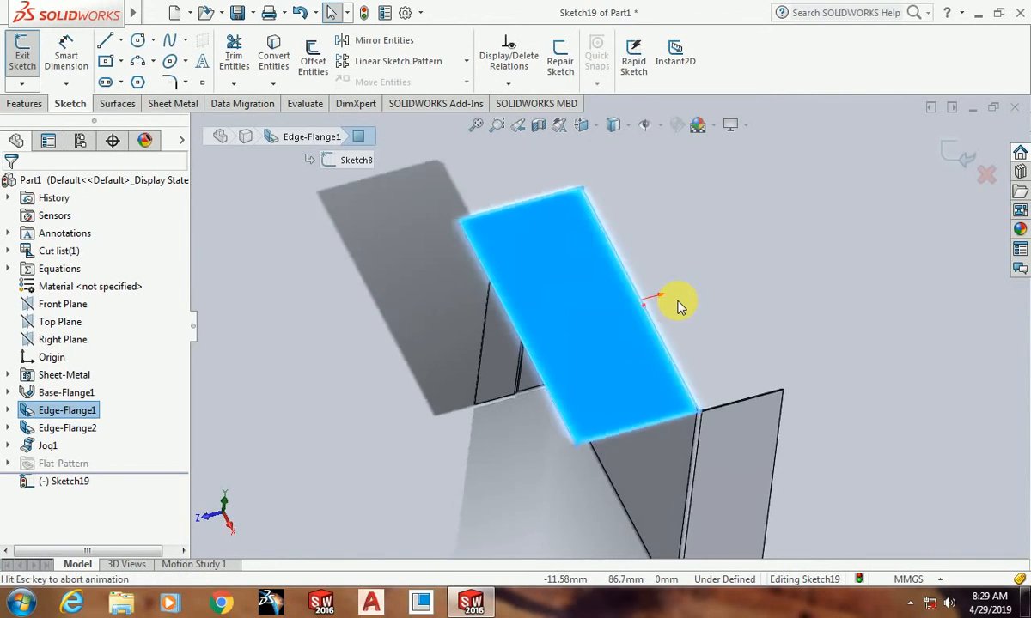
Step: Sketch a horizontal line about 497 mm long across the middle of the flange face, from one side edge to the other
{"action": "left_click", "coordinate": [106, 41]}
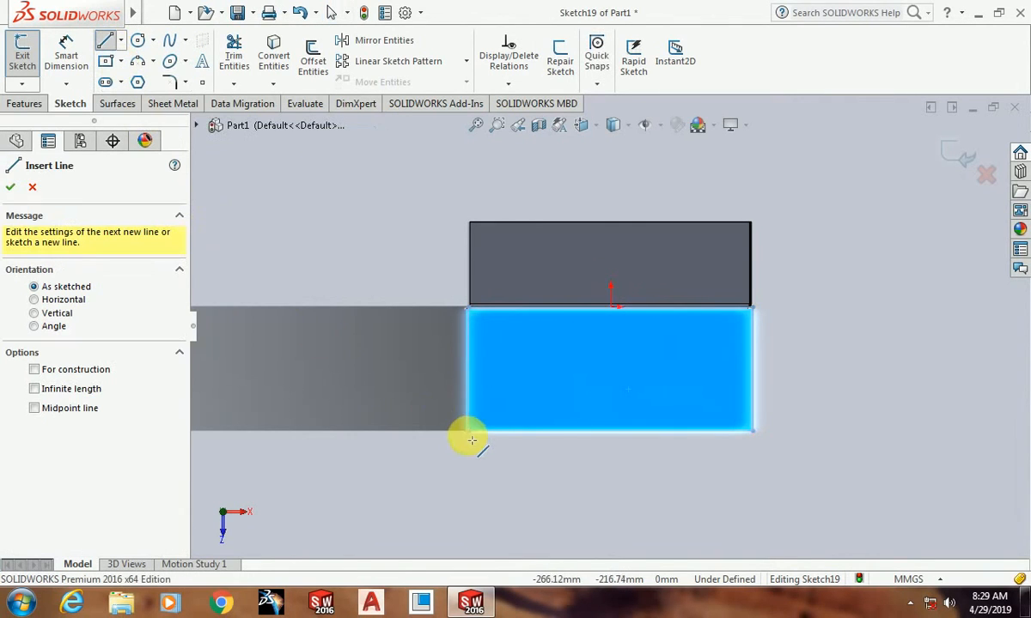
{"action": "left_click", "coordinate": [468, 370]}
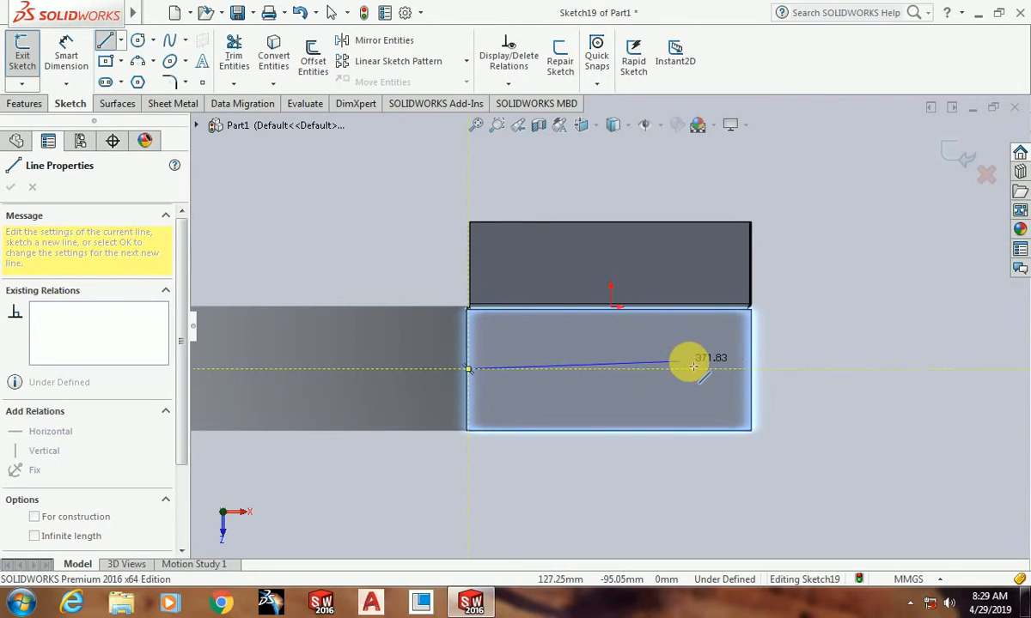
{"action": "left_click", "coordinate": [750, 370]}
{"action": "key", "text": "Escape"}
Step: Set up a Sketched Bend from the line, fixing the outer portion of the flange face, away from the plate
{"action": "middle_click_drag", "start_coordinate": [688, 455], "coordinate": [633, 354]}
{"action": "scroll", "coordinate": [603, 265], "scroll_direction": "down", "scroll_amount": 3}
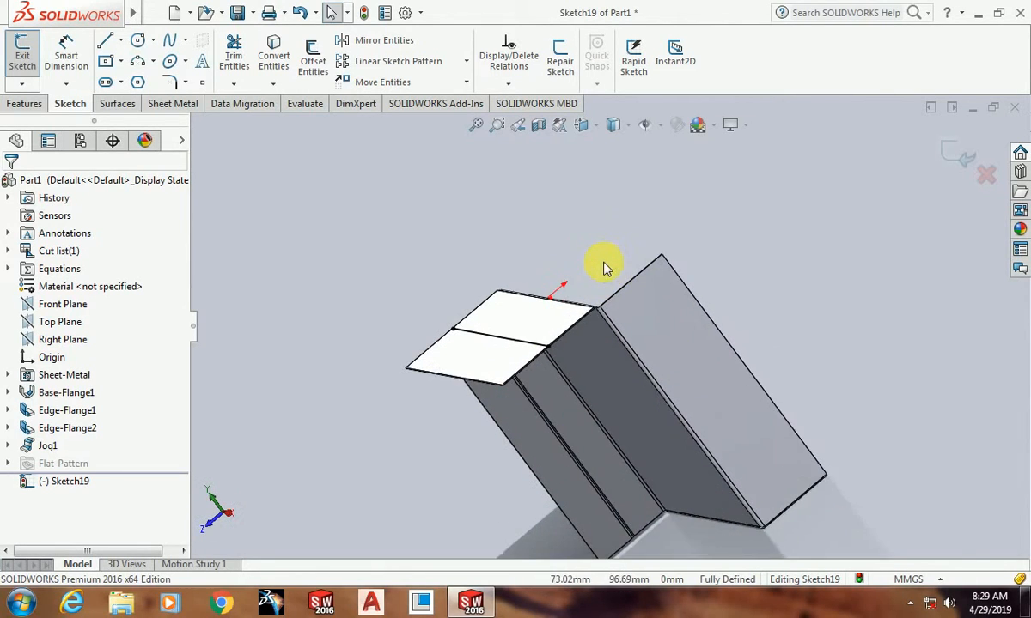
{"action": "scroll", "coordinate": [546, 349], "scroll_direction": "down", "scroll_amount": 3}
{"action": "left_click", "coordinate": [173, 103]}
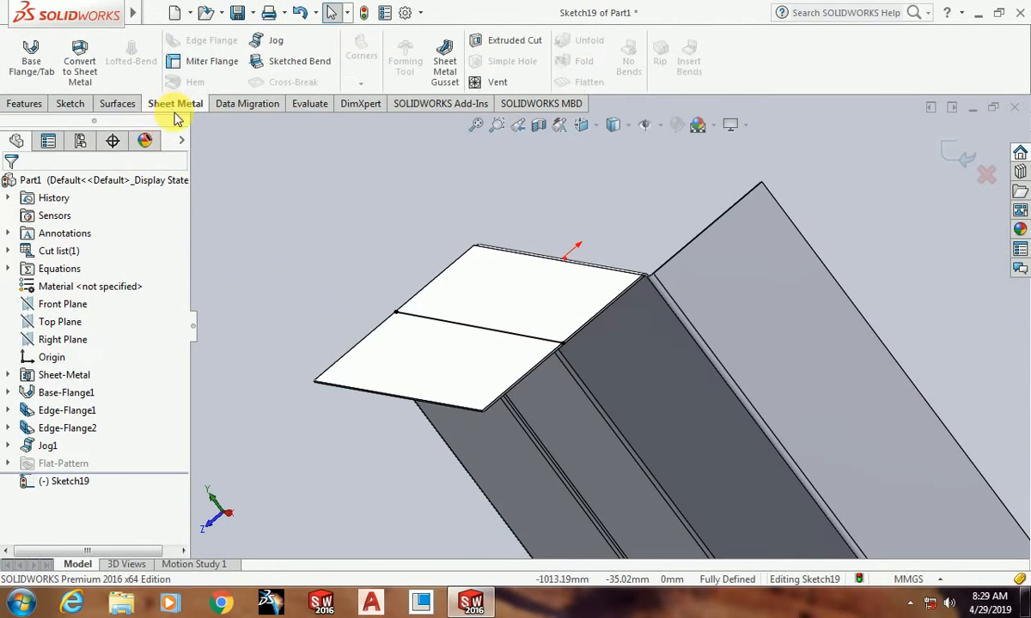
{"action": "left_click", "coordinate": [258, 61]}
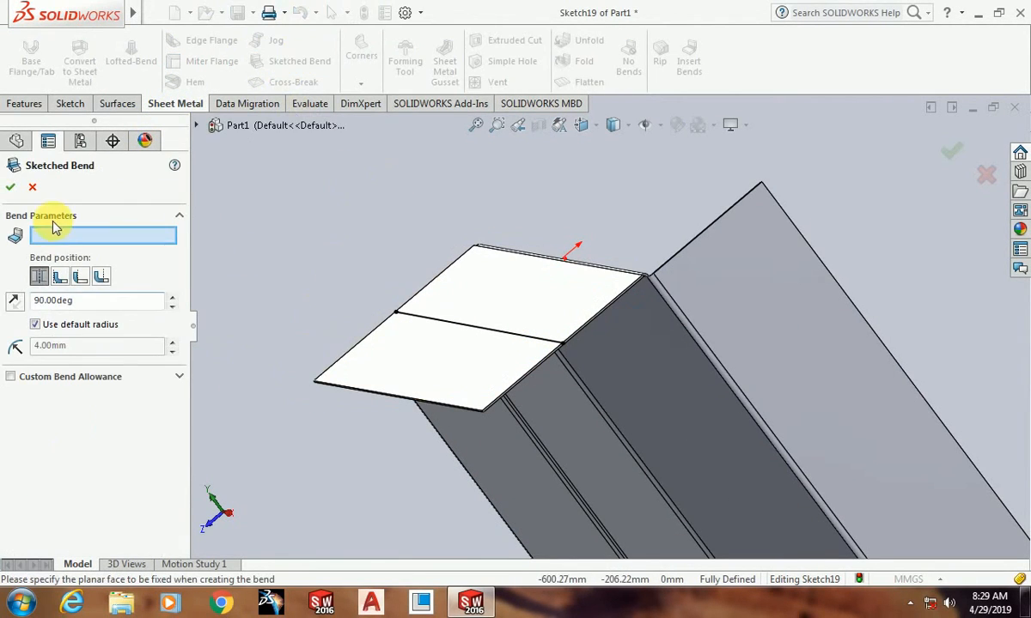
{"action": "left_click", "coordinate": [405, 365]}
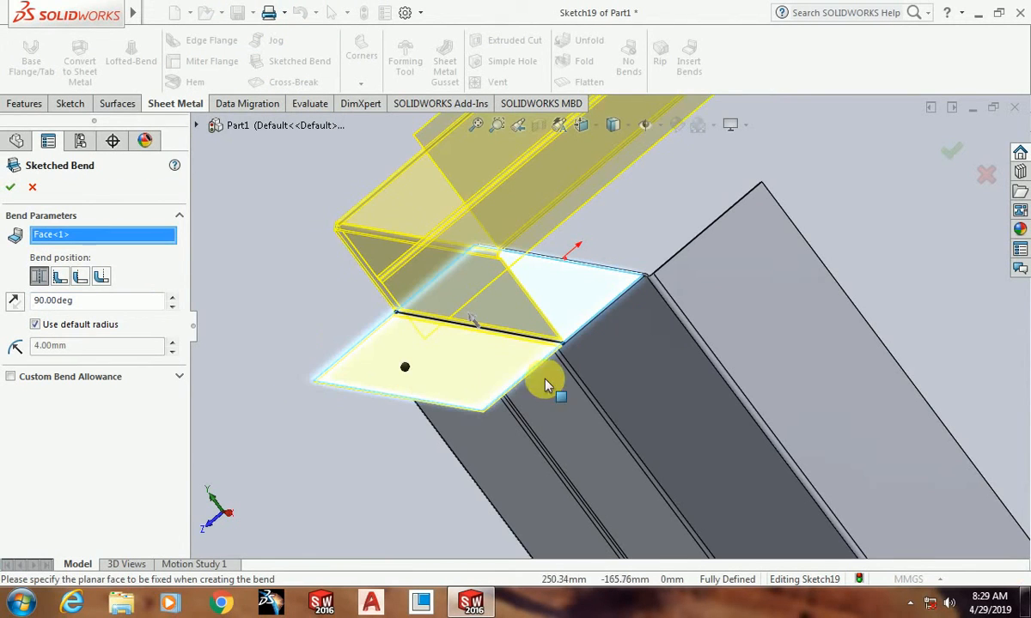
Step: Try the opposite direction for the sketched bend, and restore the original direction
{"action": "middle_click_drag", "start_coordinate": [548, 387], "coordinate": [562, 382]}
{"action": "scroll", "coordinate": [592, 352], "scroll_direction": "down", "scroll_amount": 5}
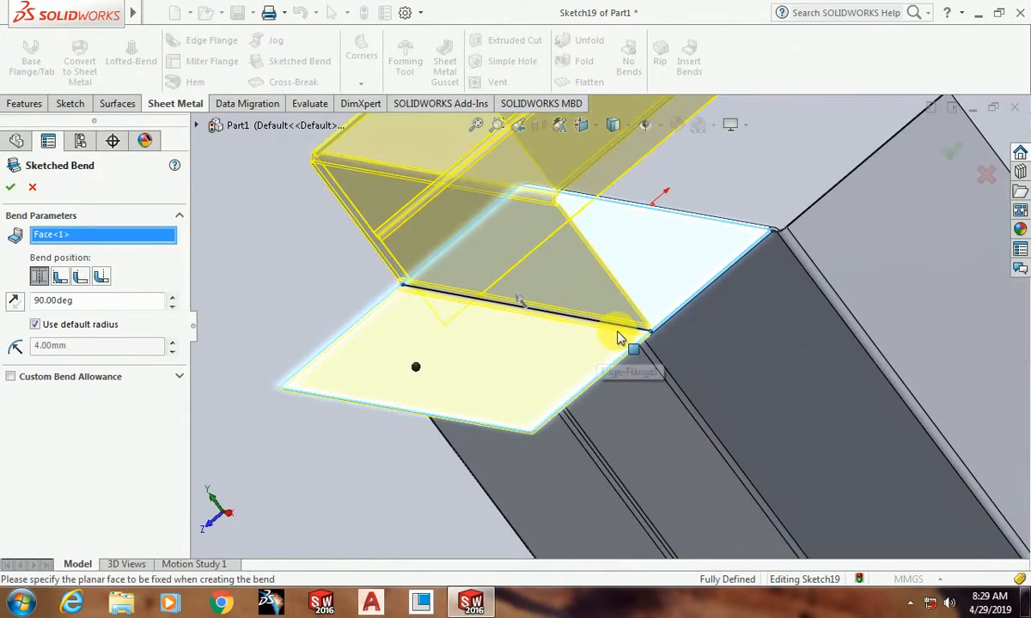
{"action": "left_click", "coordinate": [520, 300]}
{"action": "middle_click_drag", "start_coordinate": [644, 359], "coordinate": [620, 330]}
{"action": "scroll", "coordinate": [599, 316], "scroll_direction": "up", "scroll_amount": 5}
{"action": "scroll", "coordinate": [599, 315], "scroll_direction": "up", "scroll_amount": 2}
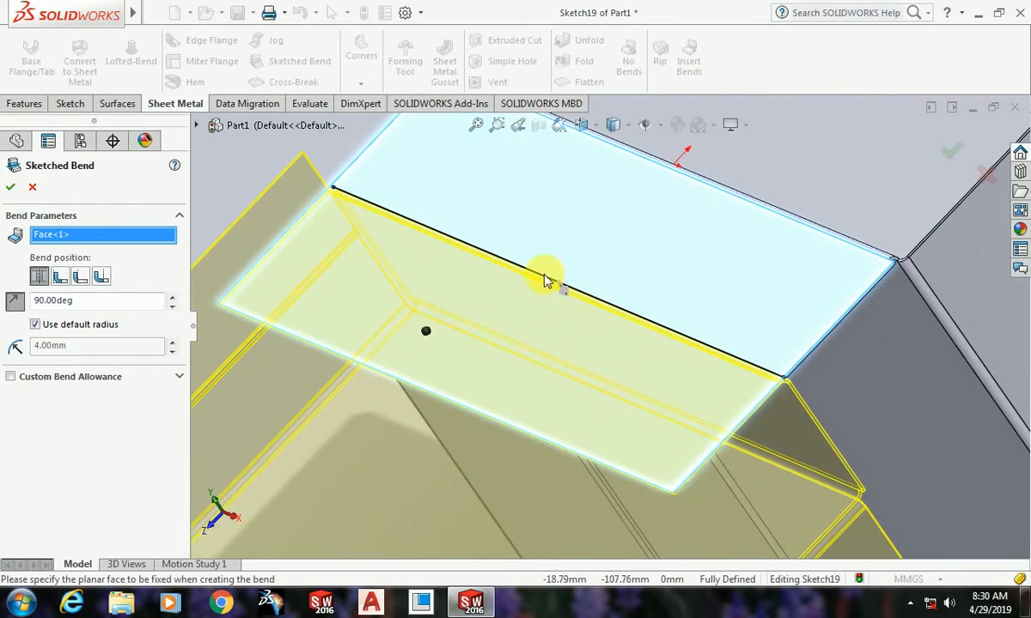
{"action": "left_click", "coordinate": [590, 340]}
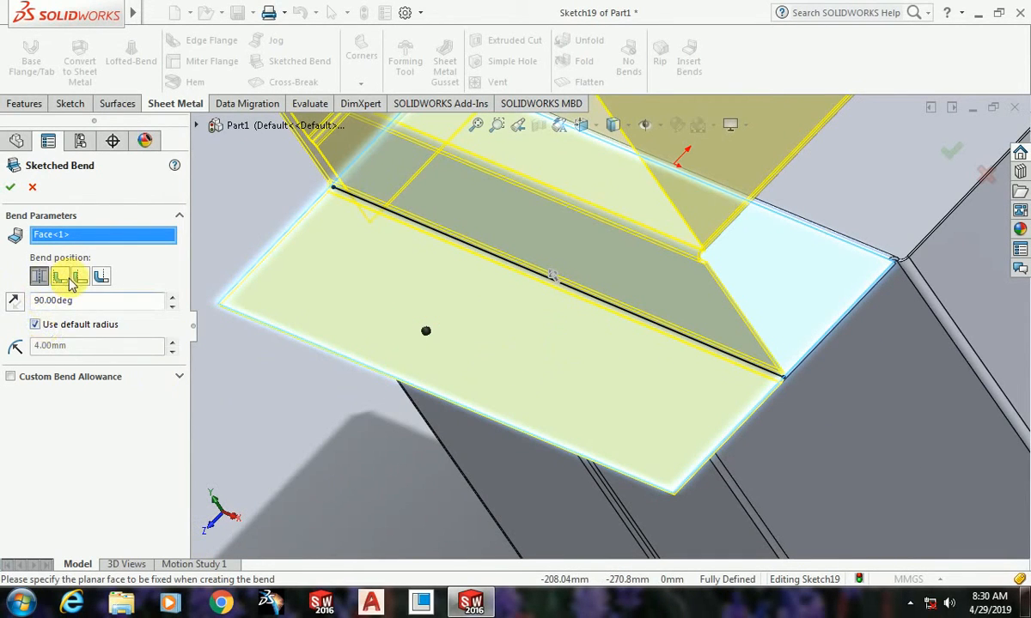
Step: Set the sketched bend's angle to 45° and create the bend with the Bend Centerline position and default radius
{"action": "double_click", "coordinate": [54, 300]}
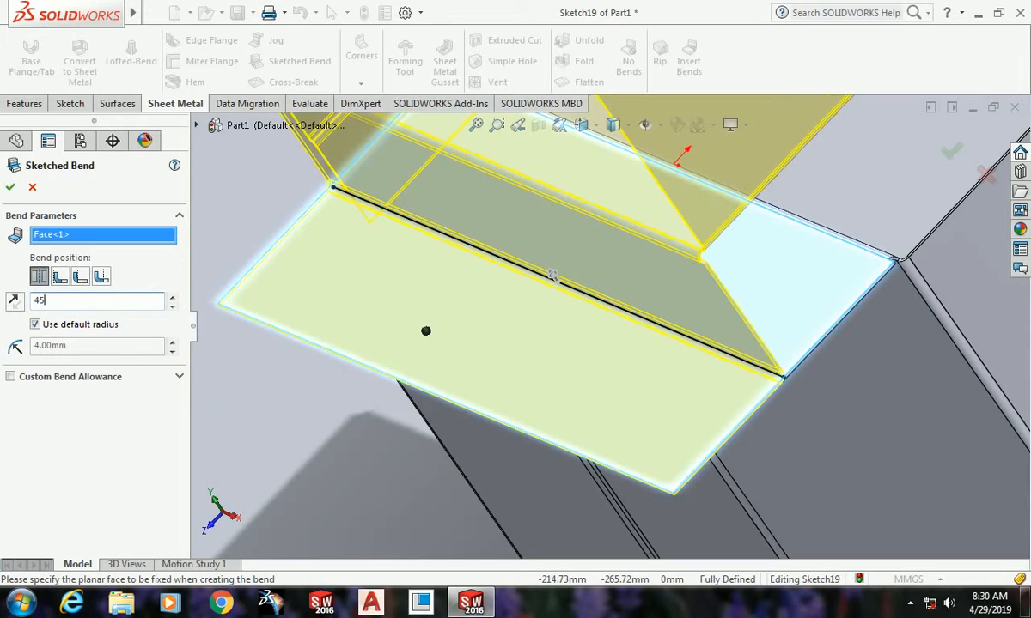
{"action": "key", "text": "Return"}
{"action": "left_click", "coordinate": [11, 187]}
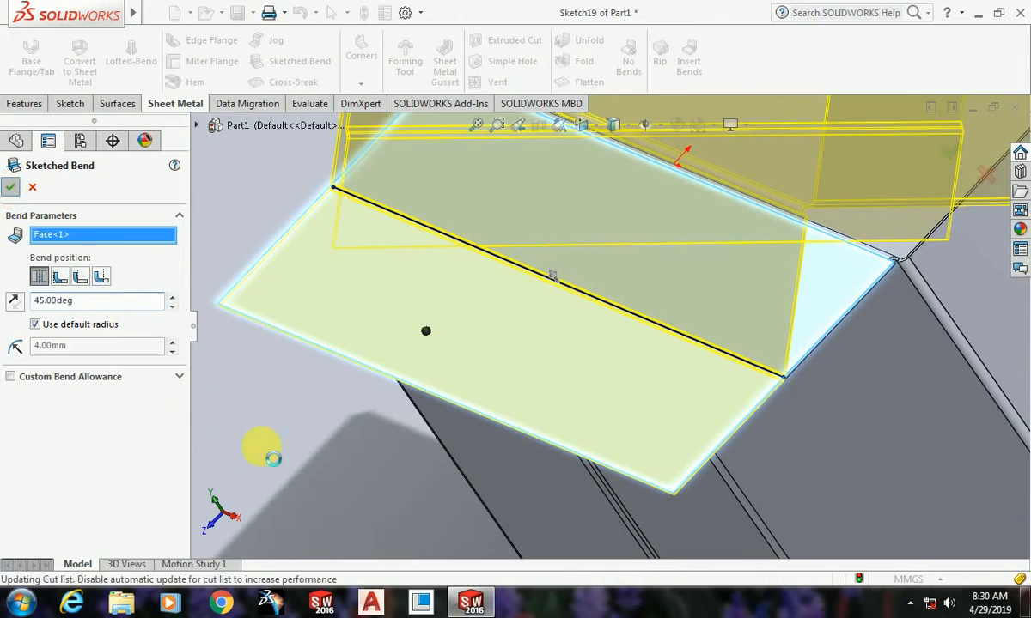
Step: Examine the finished sketched bend, the jogged flange and the upright walls from several angles
{"action": "scroll", "coordinate": [302, 456], "scroll_direction": "up", "scroll_amount": 13}
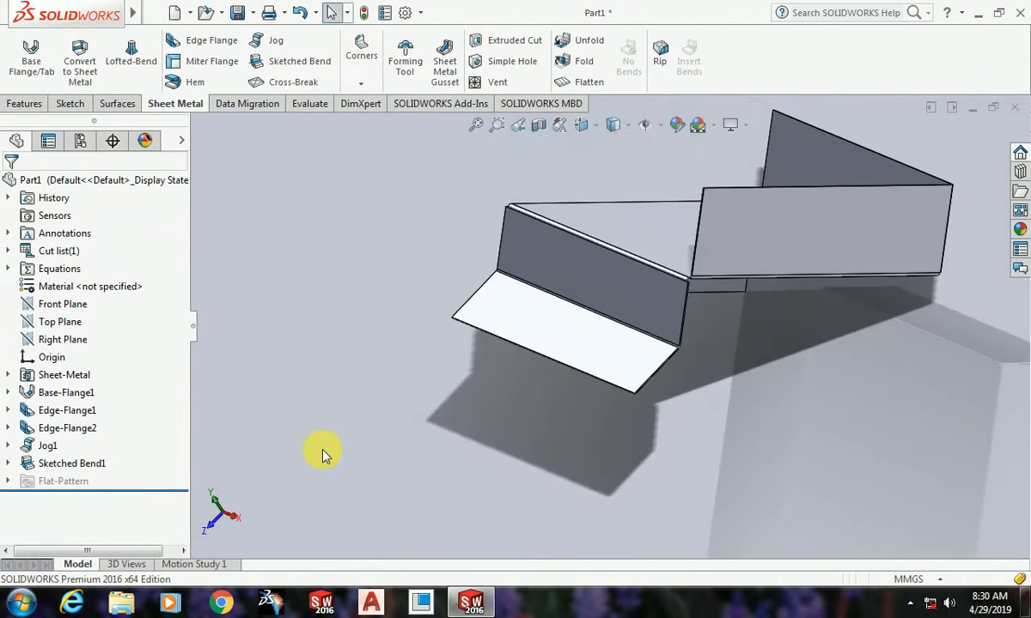
{"action": "mouse_move", "coordinate": [611, 357]}
{"action": "middle_mouse_down"}
{"action": "mouse_move", "coordinate": [599, 339]}
{"action": "mouse_move", "coordinate": [590, 424]}
{"action": "mouse_move", "coordinate": [702, 414]}
{"action": "mouse_move", "coordinate": [800, 536]}
{"action": "mouse_move", "coordinate": [644, 309]}
{"action": "middle_mouse_up"}
{"action": "scroll", "coordinate": [679, 316], "scroll_direction": "down", "scroll_amount": 5}
{"action": "mouse_move", "coordinate": [713, 323]}
{"action": "middle_mouse_down"}
{"action": "mouse_move", "coordinate": [661, 420]}
{"action": "mouse_move", "coordinate": [655, 479]}
{"action": "mouse_move", "coordinate": [627, 510]}
{"action": "mouse_move", "coordinate": [582, 384]}
{"action": "mouse_move", "coordinate": [476, 384]}
{"action": "mouse_move", "coordinate": [647, 402]}
{"action": "mouse_move", "coordinate": [617, 409]}
{"action": "mouse_move", "coordinate": [713, 400]}
{"action": "middle_mouse_up"}
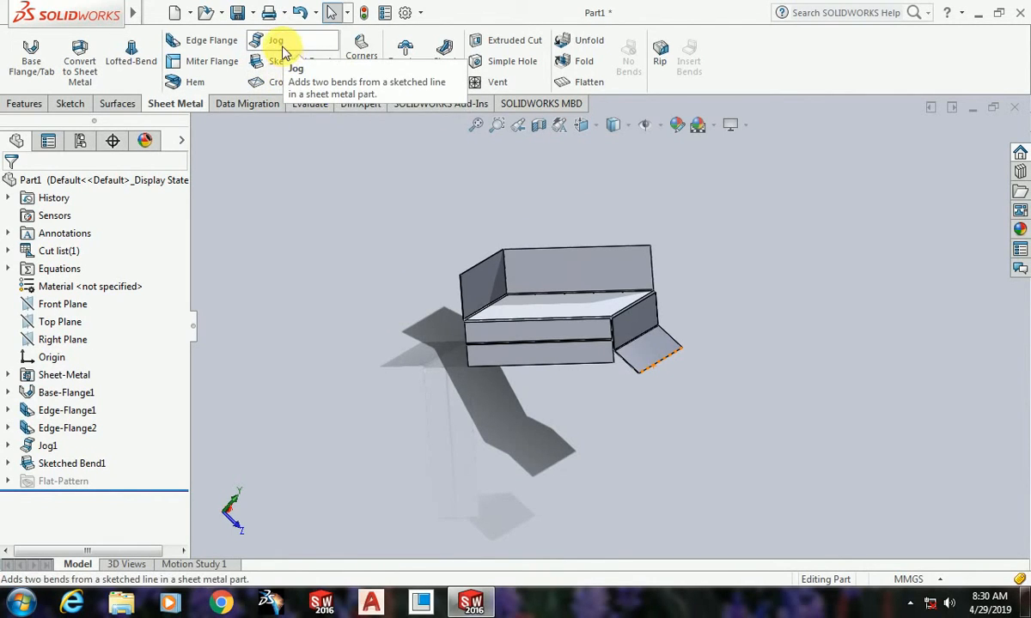
{"action": "scroll", "coordinate": [600, 340], "scroll_direction": "up", "scroll_amount": 3}
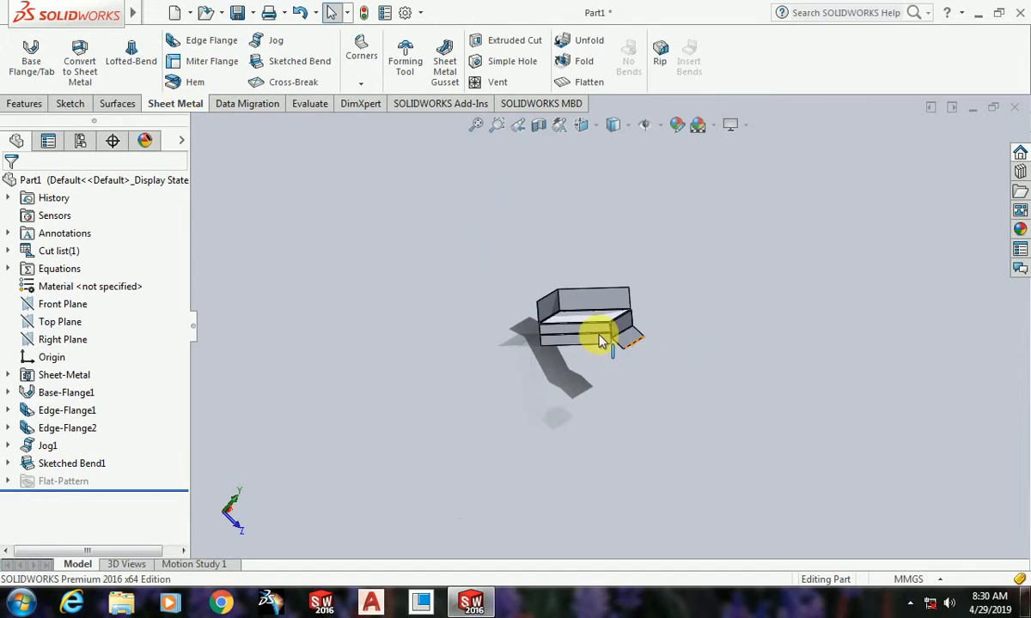
{"action": "scroll", "coordinate": [603, 339], "scroll_direction": "down", "scroll_amount": 8}
{"action": "middle_click_drag", "start_coordinate": [700, 367], "coordinate": [578, 240]}
{"action": "scroll", "coordinate": [573, 284], "scroll_direction": "up", "scroll_amount": 3}
{"action": "scroll", "coordinate": [601, 391], "scroll_direction": "down", "scroll_amount": 6}
{"action": "middle_click_drag", "start_coordinate": [606, 391], "coordinate": [572, 373]}
{"action": "scroll", "coordinate": [575, 378], "scroll_direction": "up", "scroll_amount": 4}
{"action": "scroll", "coordinate": [871, 388], "scroll_direction": "down", "scroll_amount": 4}
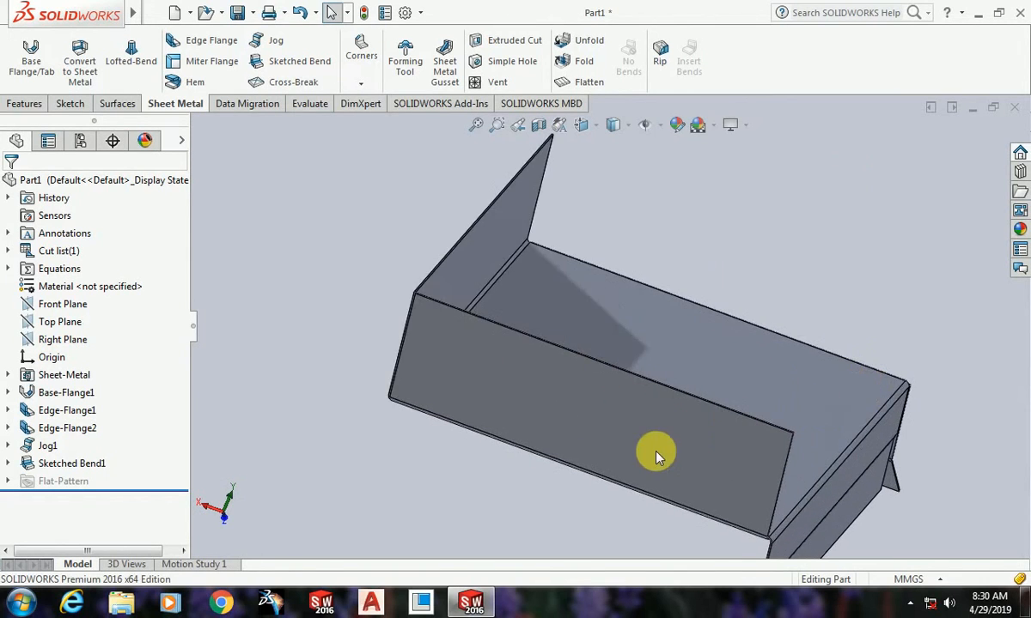
{"action": "middle_click_drag", "start_coordinate": [648, 450], "coordinate": [684, 448]}
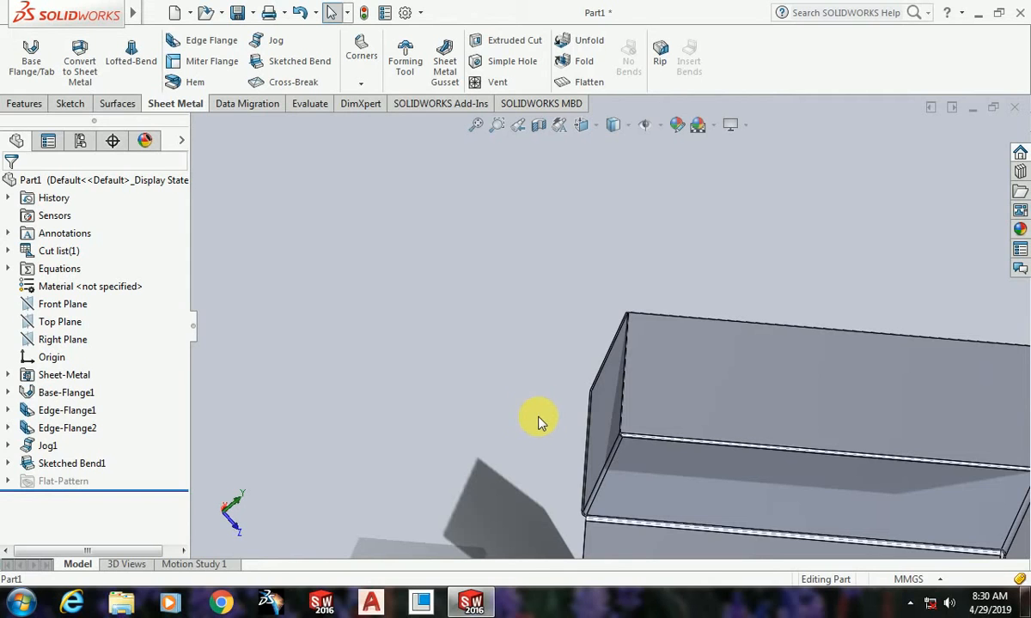
Step: Set up a hem on the long free edge of an upright edge flange and inspect its preview
{"action": "middle_click_drag", "start_coordinate": [536, 419], "coordinate": [694, 367]}
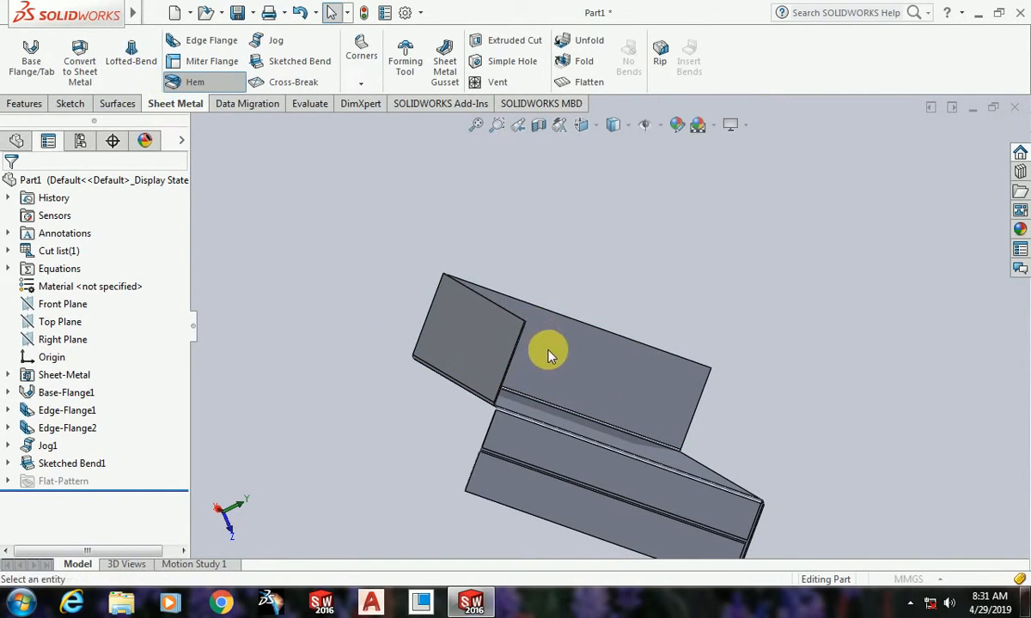
{"action": "scroll", "coordinate": [520, 362], "scroll_direction": "down", "scroll_amount": 4}
{"action": "middle_click_drag", "start_coordinate": [519, 362], "coordinate": [515, 414]}
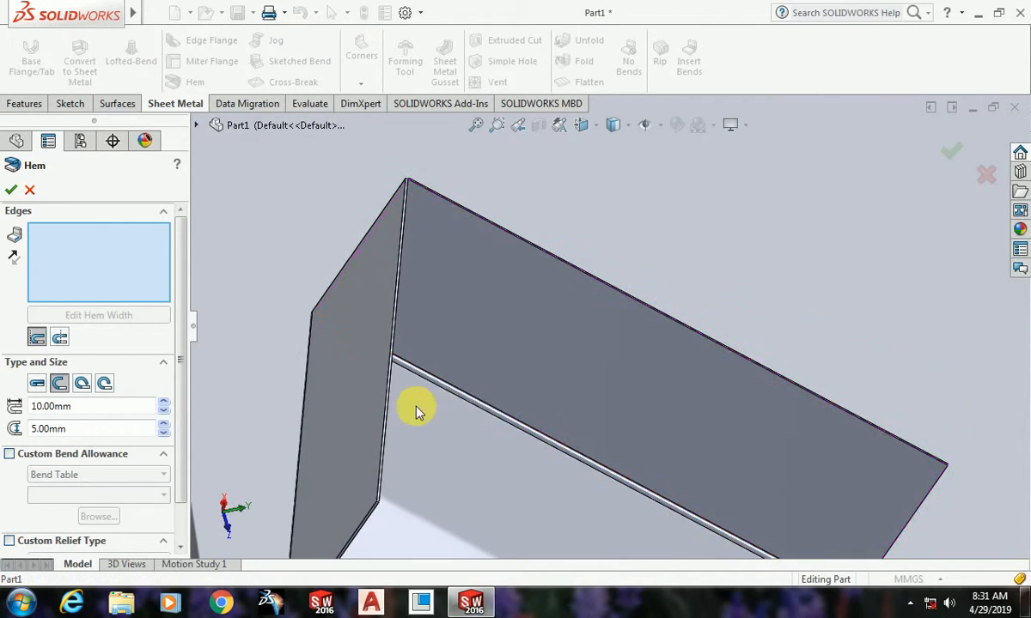
{"action": "left_click", "coordinate": [388, 397]}
{"action": "scroll", "coordinate": [399, 408], "scroll_direction": "up", "scroll_amount": 3}
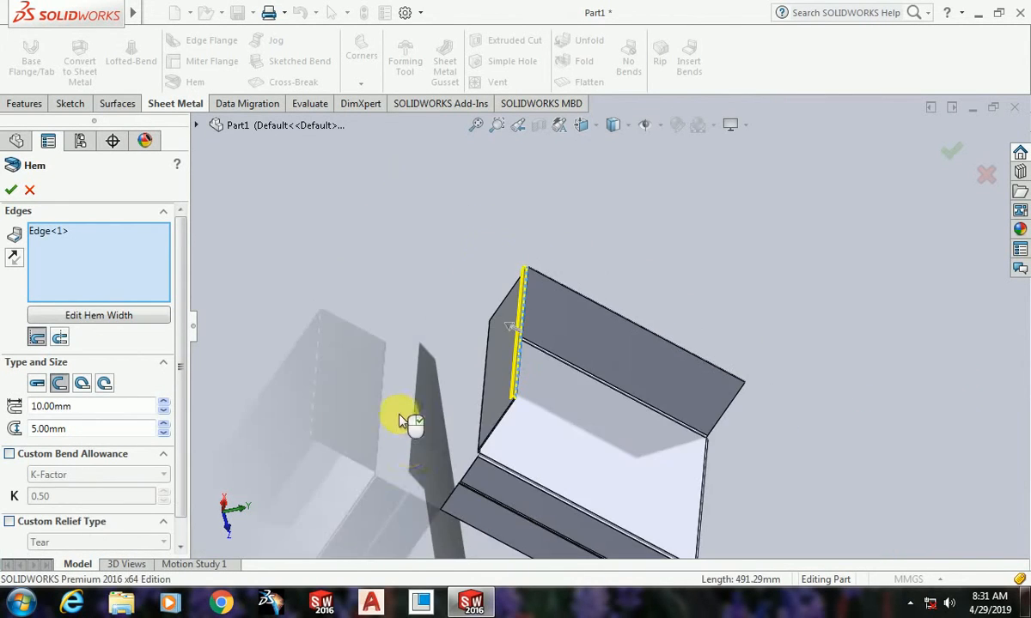
{"action": "mouse_move", "coordinate": [541, 386]}
{"action": "middle_mouse_down"}
{"action": "mouse_move", "coordinate": [558, 424]}
{"action": "mouse_move", "coordinate": [509, 367]}
{"action": "mouse_move", "coordinate": [545, 412]}
{"action": "mouse_move", "coordinate": [540, 398]}
{"action": "middle_mouse_up"}
{"action": "scroll", "coordinate": [638, 347], "scroll_direction": "down", "scroll_amount": 5}
{"action": "middle_click_drag", "start_coordinate": [636, 349], "coordinate": [669, 329]}
{"action": "scroll", "coordinate": [615, 355], "scroll_direction": "up", "scroll_amount": 2}
{"action": "scroll", "coordinate": [620, 292], "scroll_direction": "down", "scroll_amount": 3}
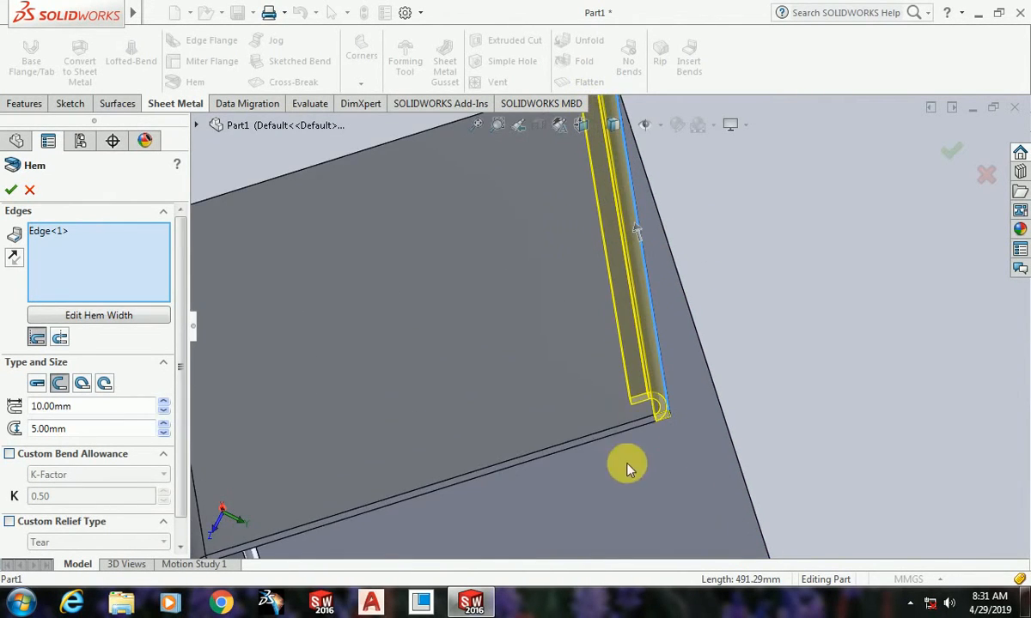
Step: Change the hem type to Closed and inspect the folded profile at the end of the flange edge
{"action": "left_click", "coordinate": [37, 384]}
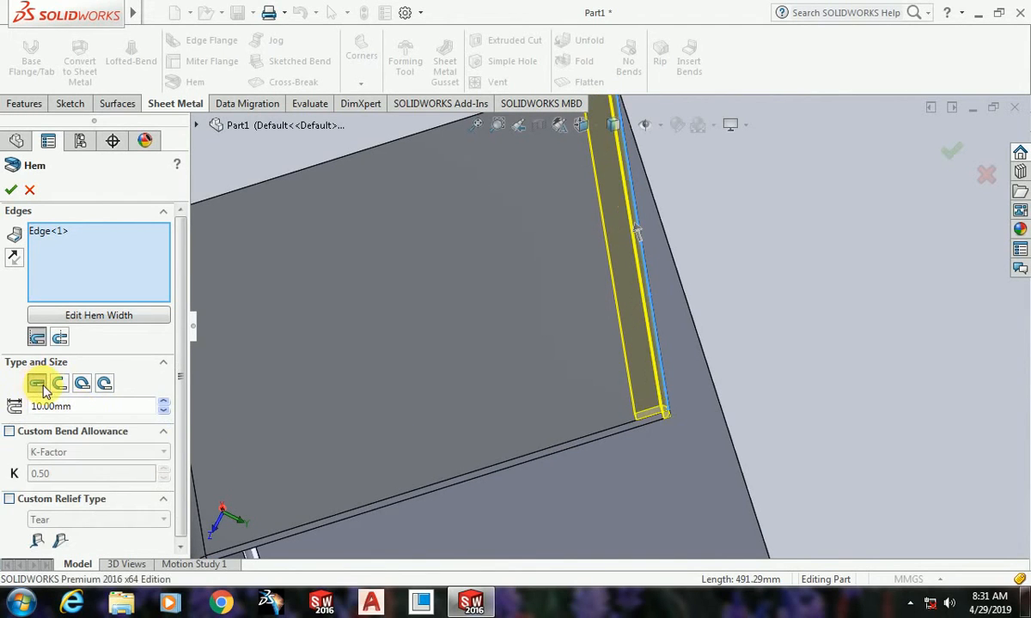
{"action": "scroll", "coordinate": [657, 407], "scroll_direction": "up", "scroll_amount": 2}
{"action": "mouse_move", "coordinate": [666, 397]}
{"action": "middle_mouse_down"}
{"action": "mouse_move", "coordinate": [640, 341]}
{"action": "mouse_move", "coordinate": [610, 368]}
{"action": "mouse_move", "coordinate": [644, 360]}
{"action": "mouse_move", "coordinate": [674, 378]}
{"action": "middle_mouse_up"}
{"action": "scroll", "coordinate": [602, 241], "scroll_direction": "down", "scroll_amount": 5}
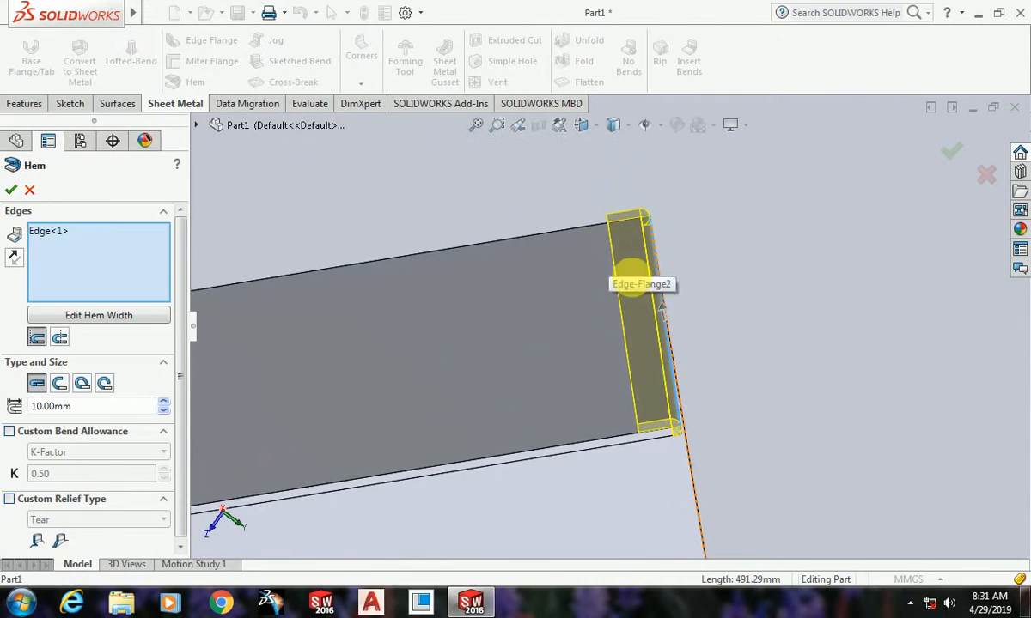
{"action": "scroll", "coordinate": [662, 399], "scroll_direction": "down", "scroll_amount": 2}
{"action": "middle_click_drag", "start_coordinate": [672, 437], "coordinate": [672, 445]}
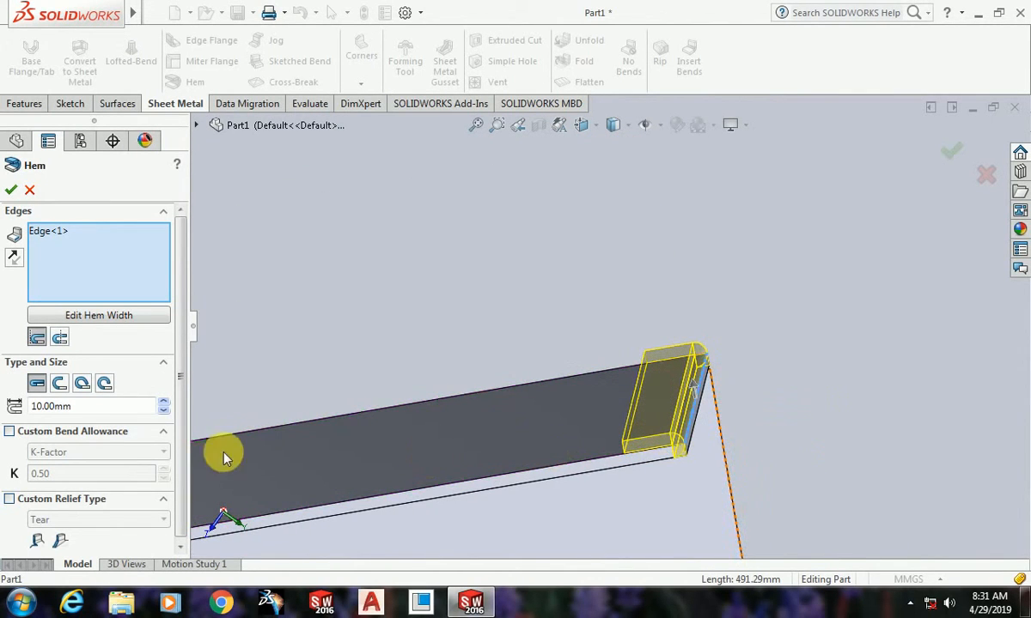
Step: Try a 20 mm length for the closed hem, and return it to 10 mm
{"action": "left_click", "coordinate": [95, 406]}
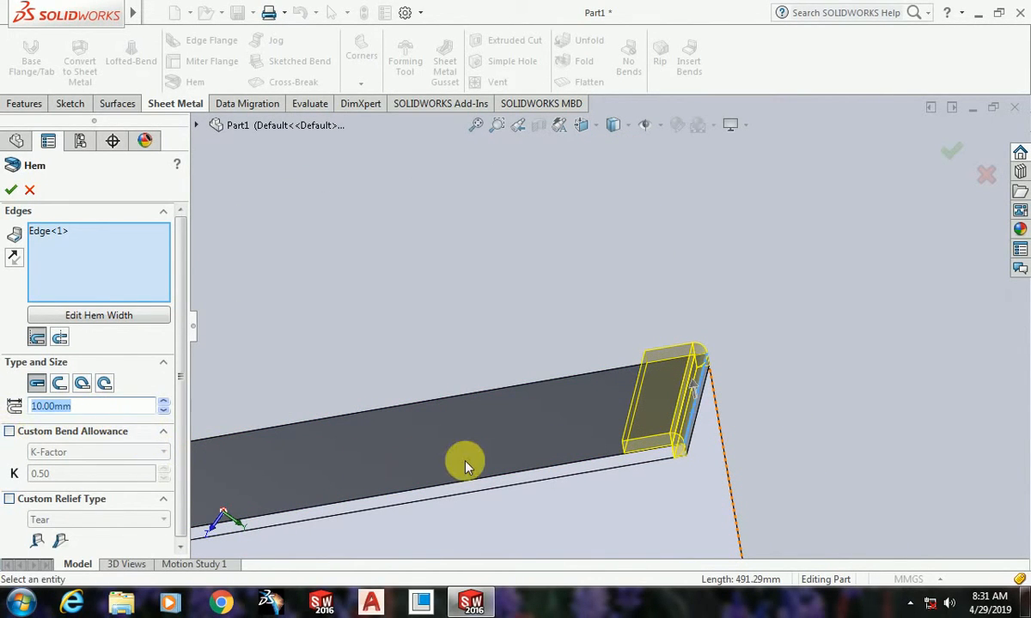
{"action": "type", "text": "20"}
{"action": "key", "text": "Return"}
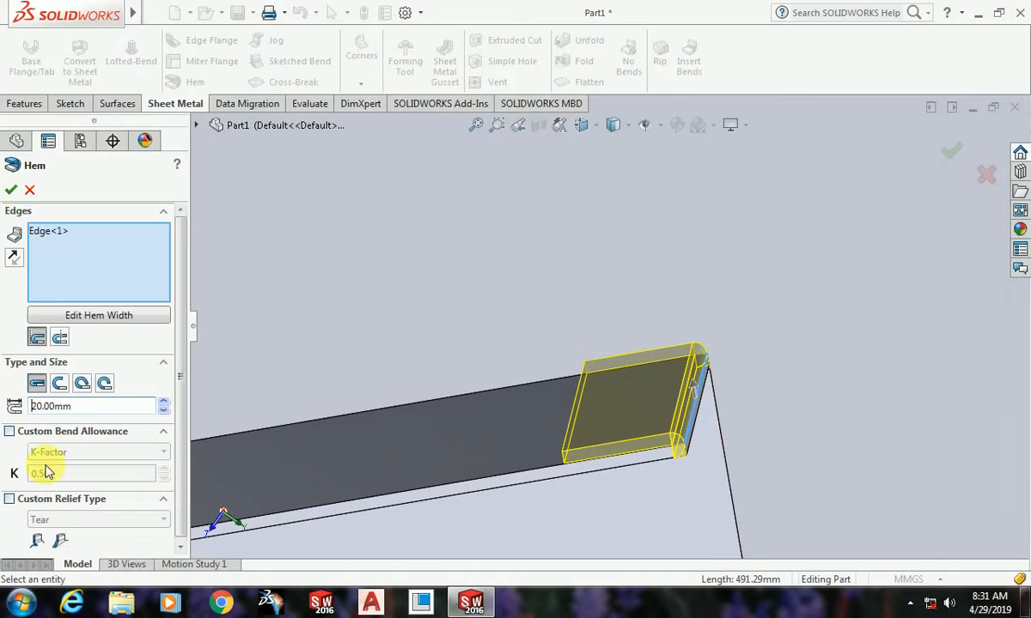
{"action": "left_click", "coordinate": [58, 405]}
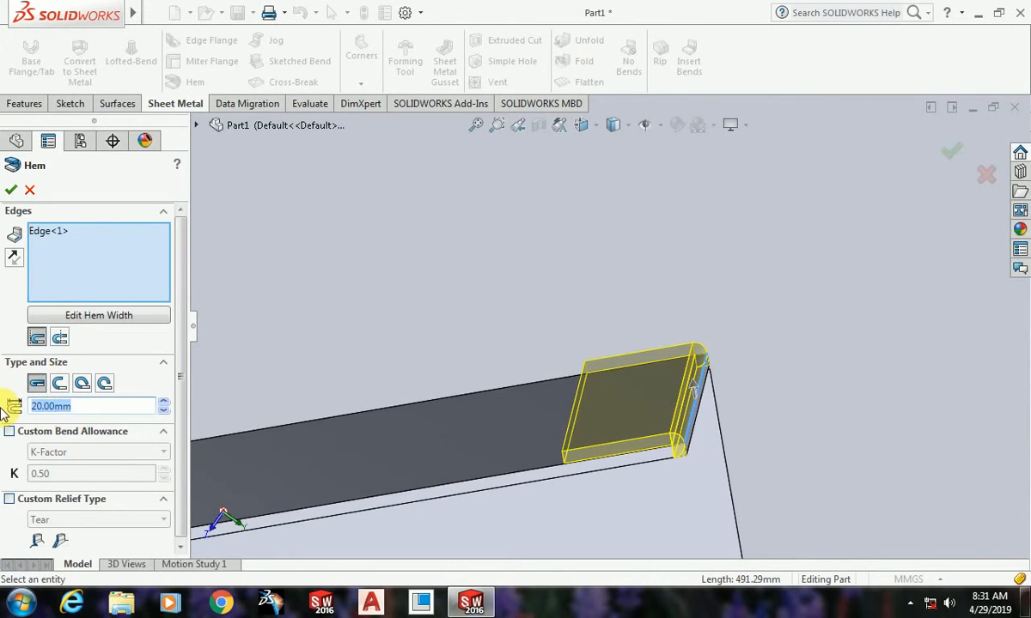
{"action": "key", "text": "Return"}
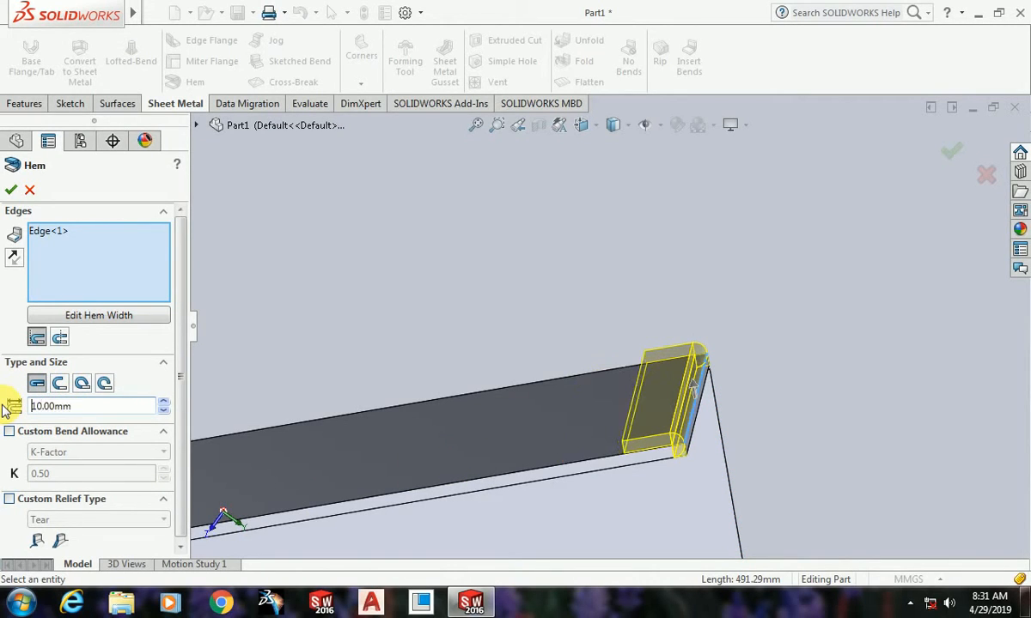
Step: Try the Open and Tear Drop hem types on the flange edge and compare their previewed profiles
{"action": "left_click", "coordinate": [59, 390]}
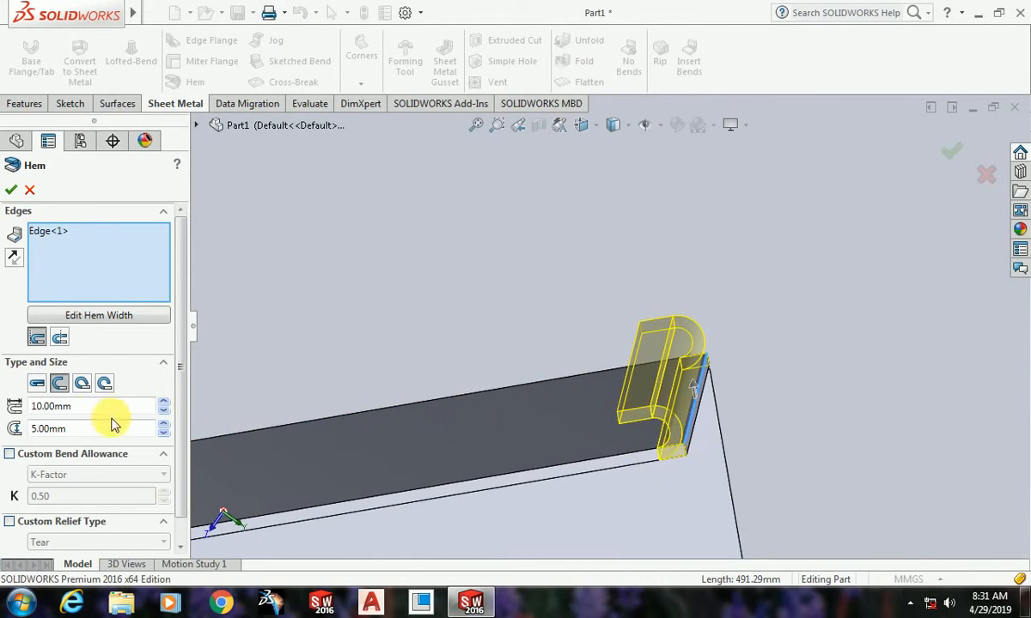
{"action": "left_click", "coordinate": [82, 383]}
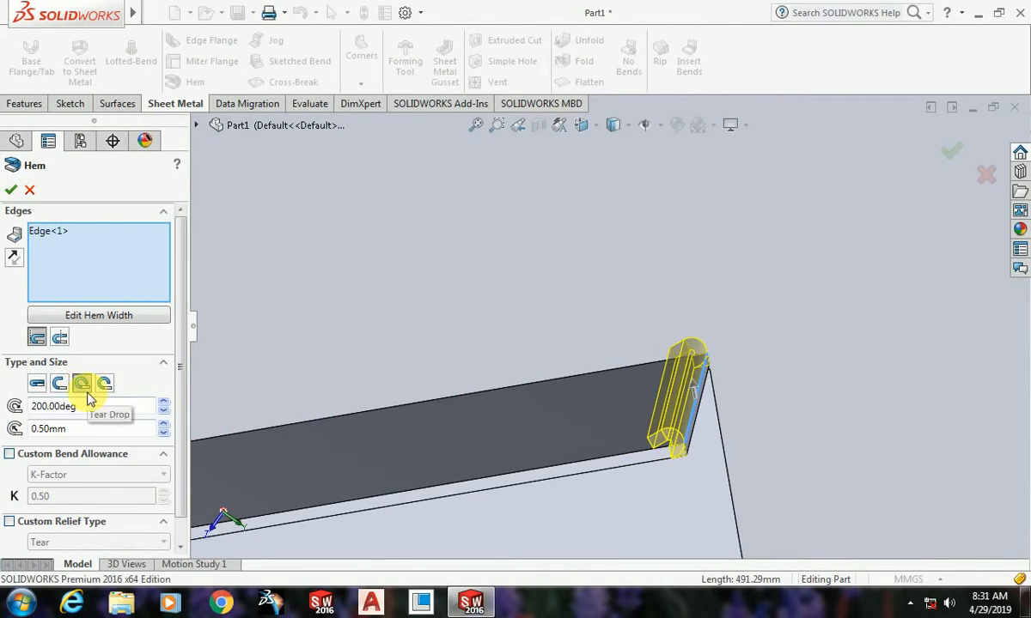
{"action": "scroll", "coordinate": [682, 464], "scroll_direction": "down", "scroll_amount": 2}
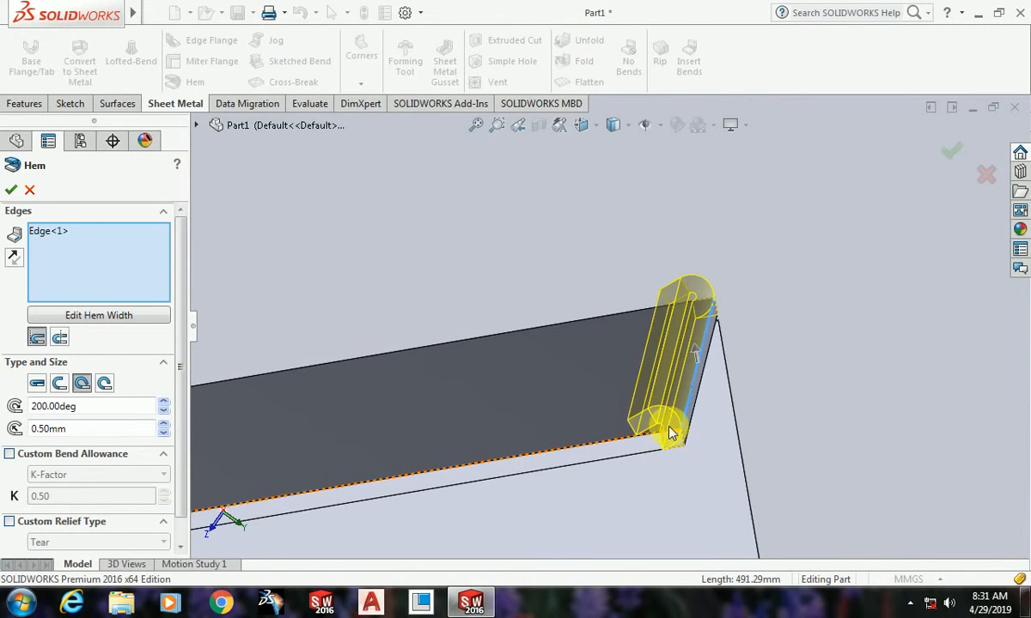
{"action": "scroll", "coordinate": [671, 433], "scroll_direction": "down", "scroll_amount": 1}
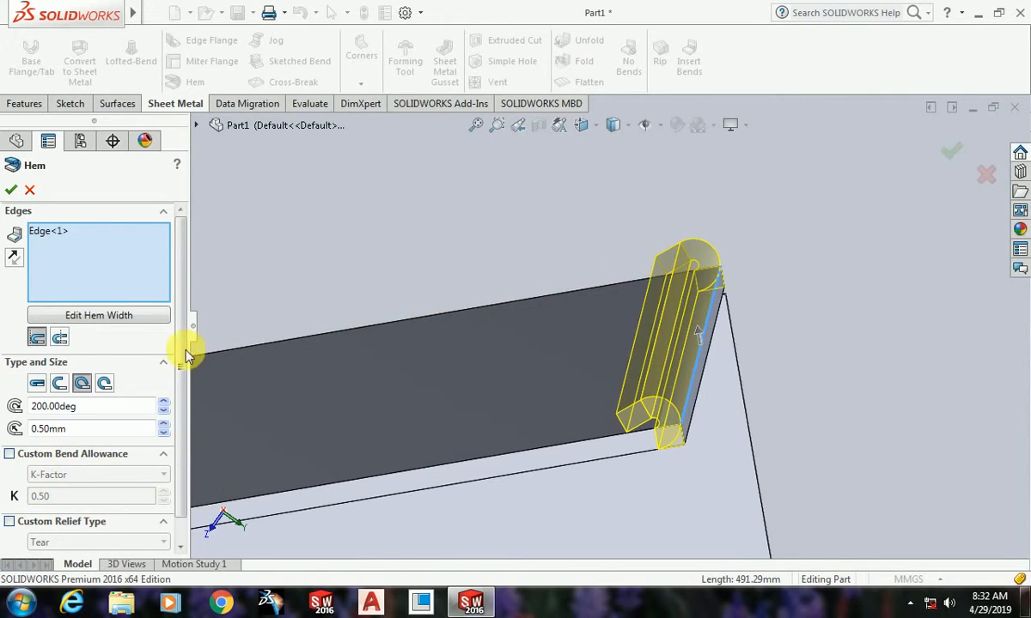
{"action": "scroll", "coordinate": [176, 361], "scroll_direction": "down", "scroll_amount": 1}
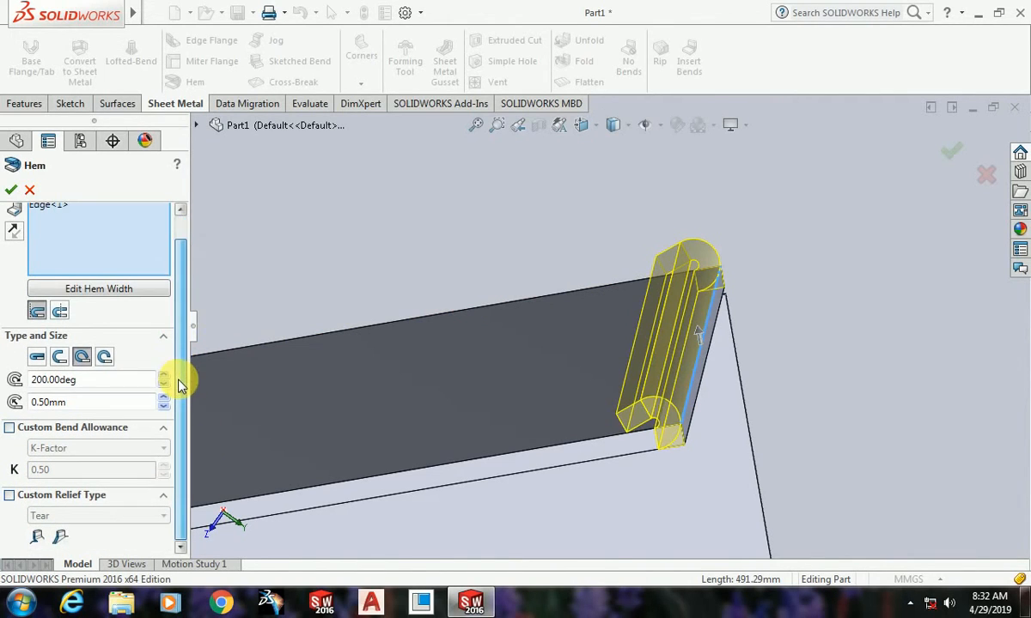
Step: Try the Rolled hem type with a 5 mm radius and inspect the previewed curl
{"action": "left_click", "coordinate": [104, 357]}
{"action": "scroll", "coordinate": [679, 413], "scroll_direction": "down", "scroll_amount": 2}
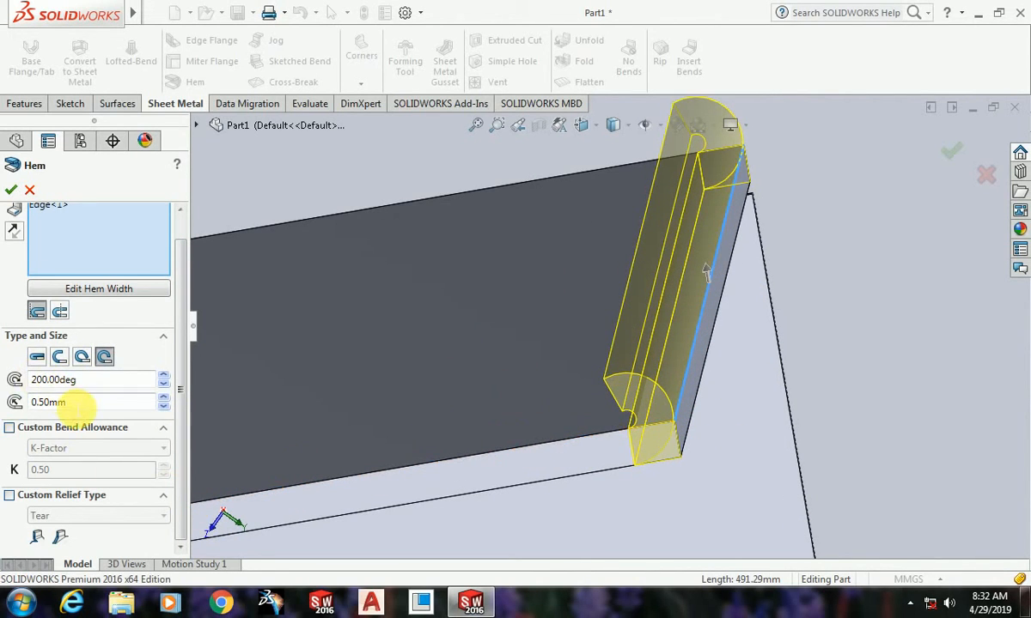
{"action": "left_click", "coordinate": [59, 402]}
{"action": "key", "text": "Return"}
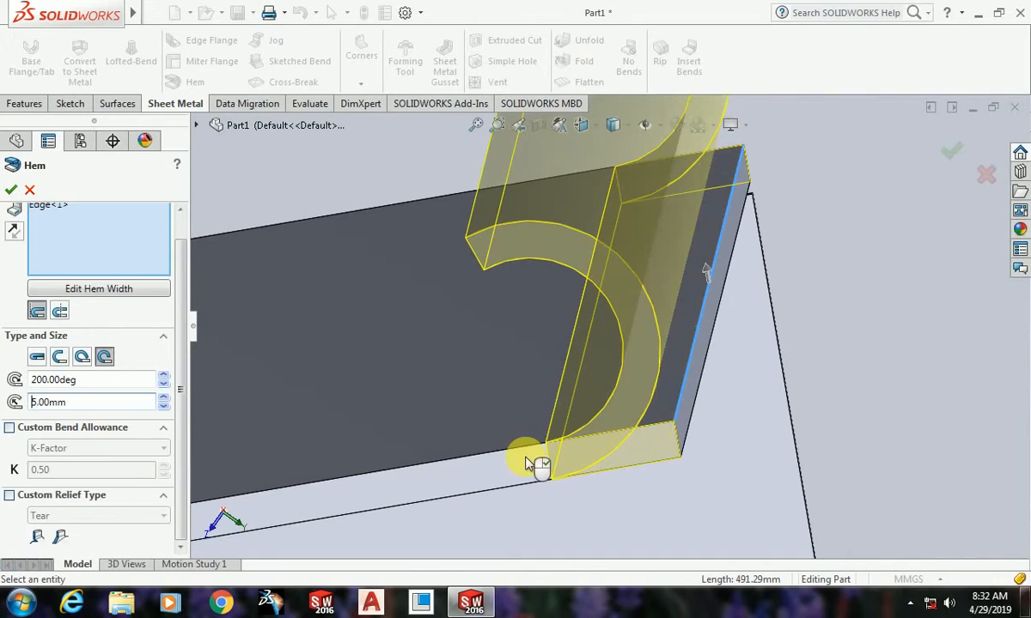
{"action": "scroll", "coordinate": [771, 451], "scroll_direction": "up", "scroll_amount": 3}
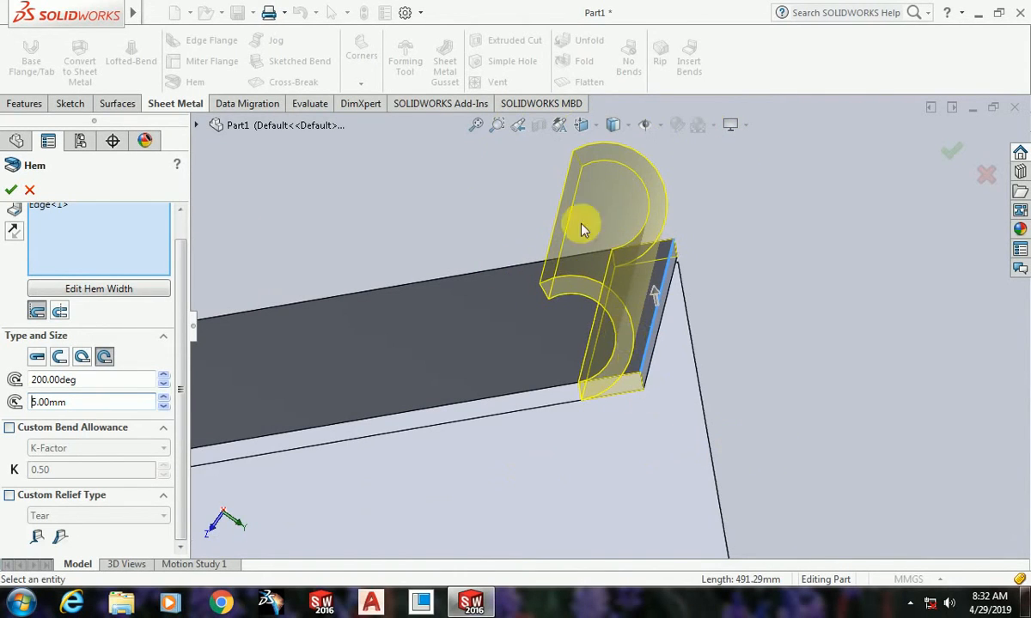
Step: Set the hem type back to Closed with a 10 mm length and create the hem
{"action": "left_click", "coordinate": [39, 358]}
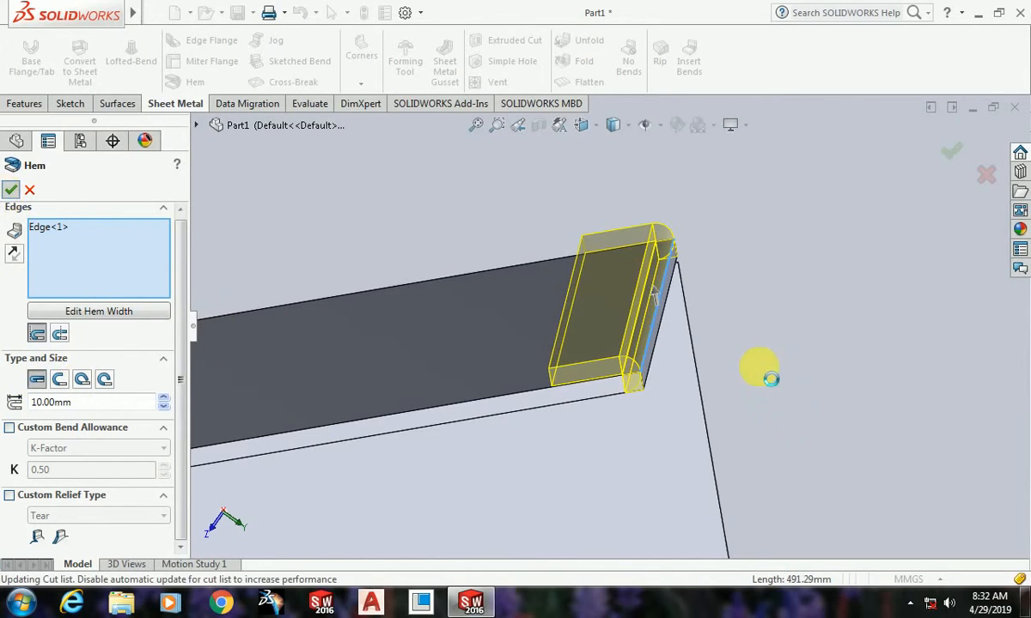
{"action": "scroll", "coordinate": [787, 359], "scroll_direction": "up", "scroll_amount": 7}
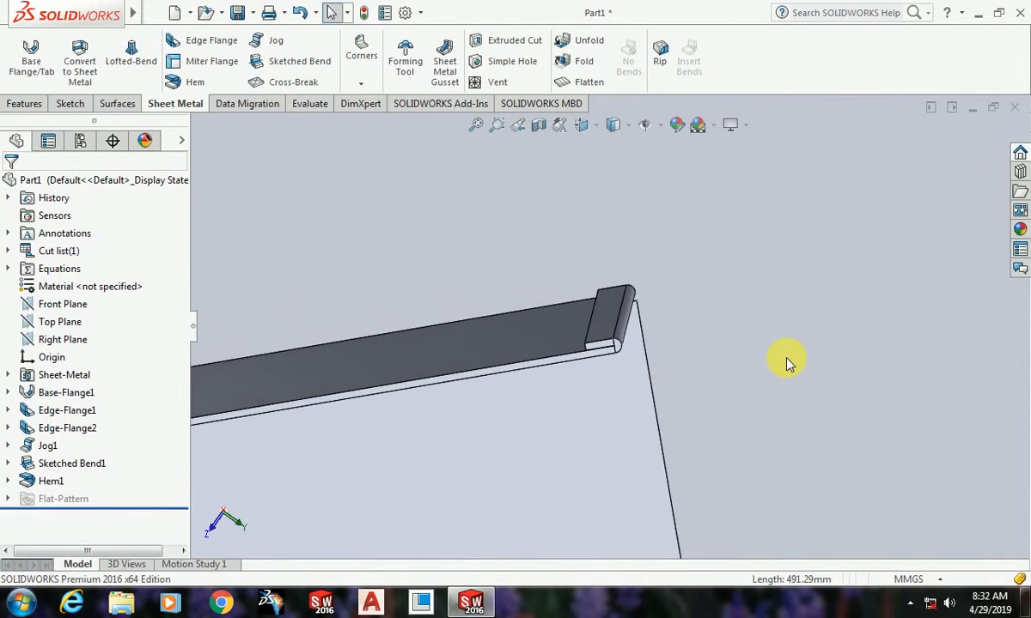
Step: Examine the finished closed hem along the flange edge and its corner with the adjacent wall
{"action": "middle_click_drag", "start_coordinate": [787, 420], "coordinate": [612, 232]}
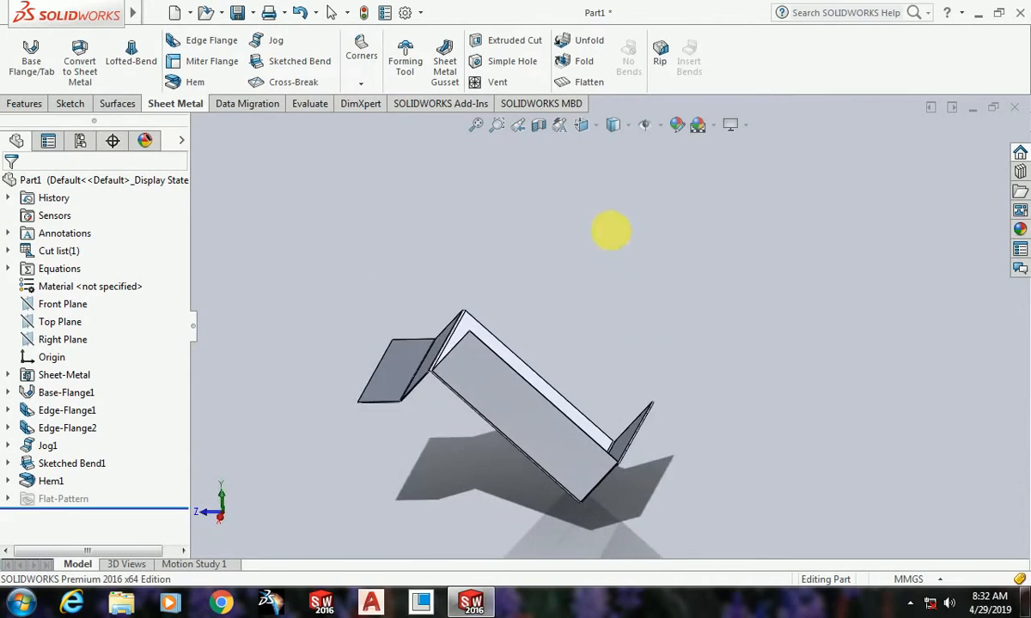
{"action": "scroll", "coordinate": [616, 451], "scroll_direction": "down", "scroll_amount": 8}
{"action": "middle_click_drag", "start_coordinate": [632, 458], "coordinate": [617, 352]}
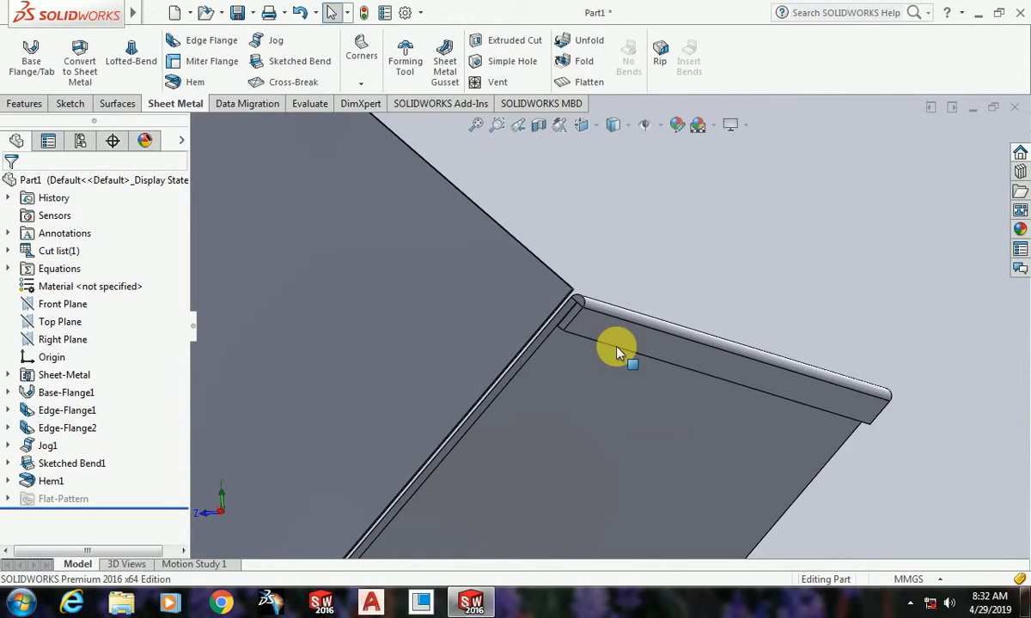
{"action": "middle_click_drag", "start_coordinate": [615, 350], "coordinate": [775, 401]}
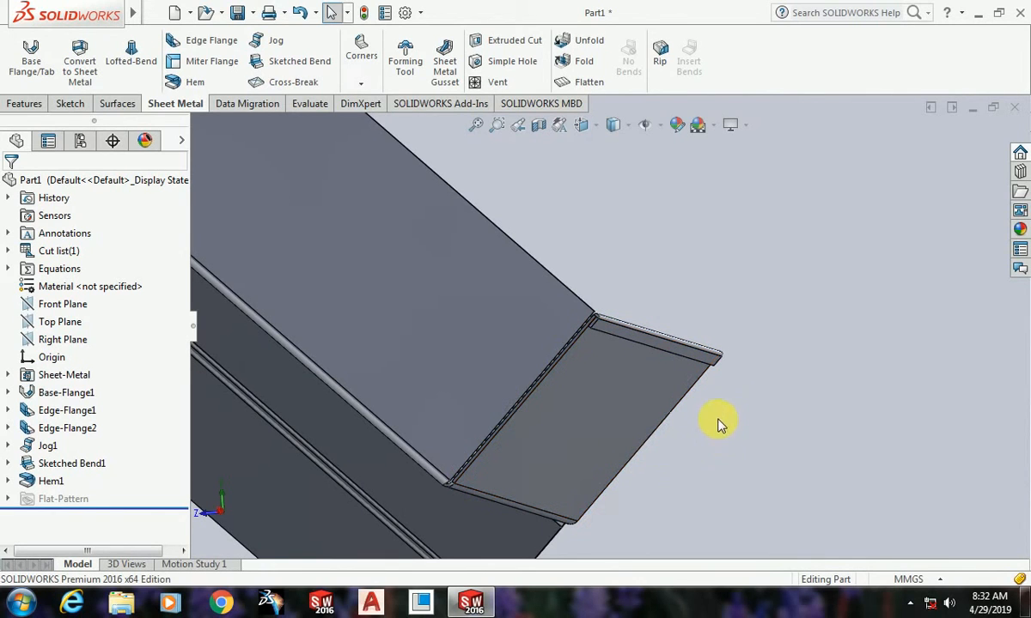
{"action": "scroll", "coordinate": [785, 404], "scroll_direction": "up", "scroll_amount": 4}
{"action": "middle_click_drag", "start_coordinate": [626, 396], "coordinate": [674, 437]}
{"action": "scroll", "coordinate": [674, 437], "scroll_direction": "up", "scroll_amount": 4}
{"action": "scroll", "coordinate": [458, 394], "scroll_direction": "down", "scroll_amount": 5}
{"action": "middle_click_drag", "start_coordinate": [513, 421], "coordinate": [451, 292]}
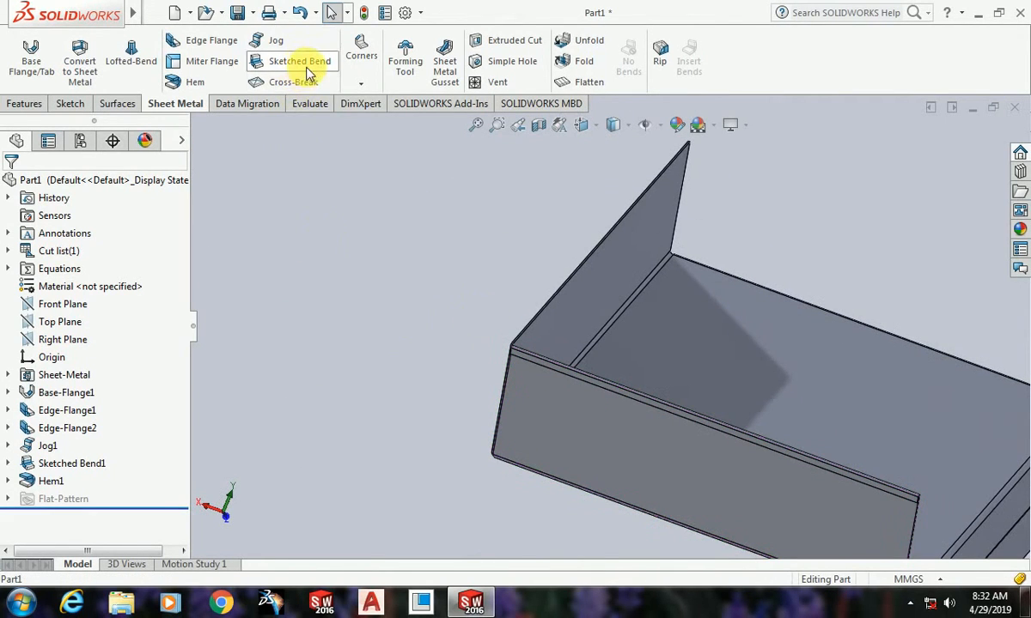
Step: Set up a second hem, type Closed with a 10 mm length, on the free edge of the neighbouring upright flange
{"action": "left_click", "coordinate": [191, 81]}
{"action": "scroll", "coordinate": [541, 378], "scroll_direction": "down", "scroll_amount": 3}
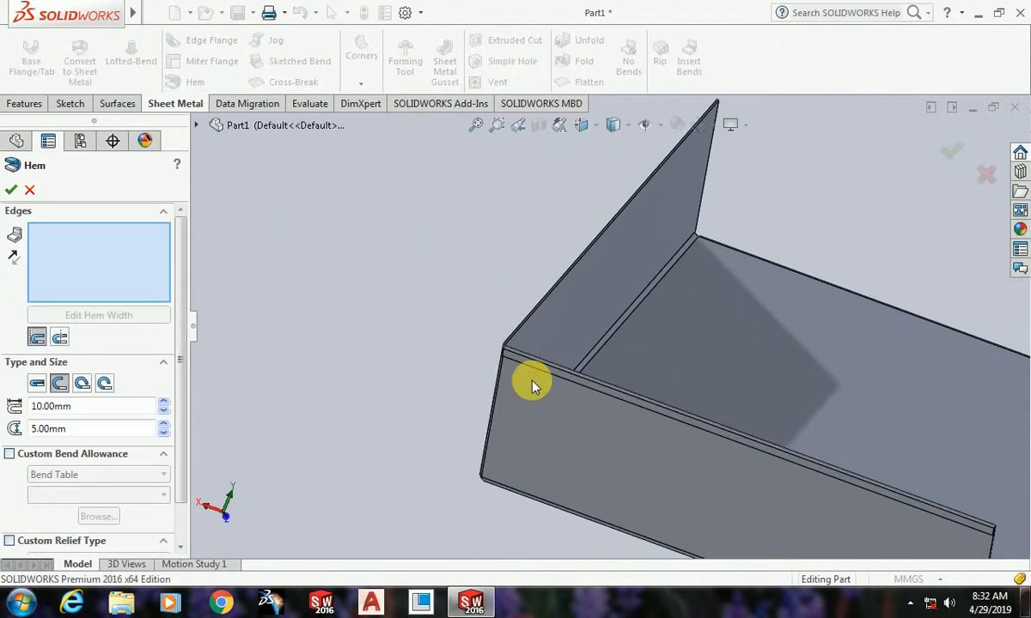
{"action": "middle_click_drag", "start_coordinate": [554, 388], "coordinate": [516, 322]}
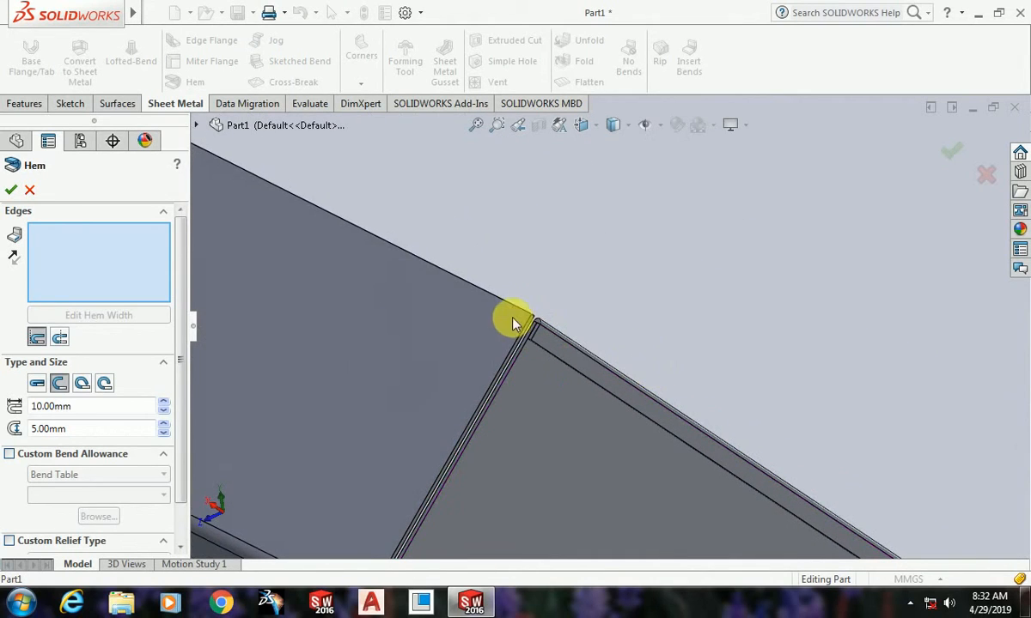
{"action": "left_click", "coordinate": [526, 315]}
{"action": "key", "text": "z"}
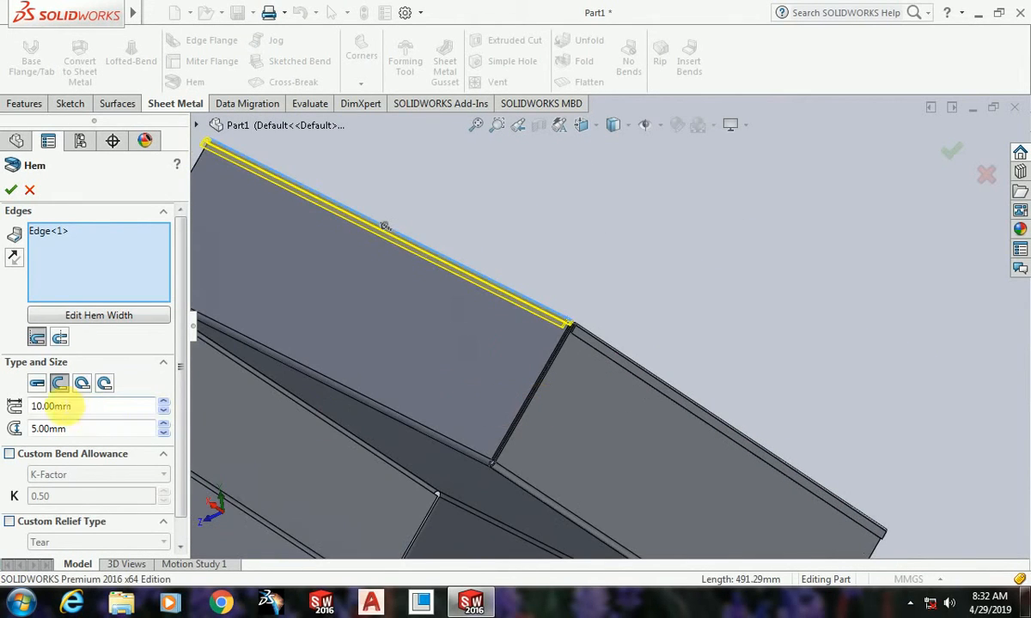
{"action": "left_click", "coordinate": [37, 384]}
Step: Add the free edges of two more flanges to the closed hem and create it on all three edges
{"action": "scroll", "coordinate": [311, 404], "scroll_direction": "up", "scroll_amount": 4}
{"action": "middle_click_drag", "start_coordinate": [662, 413], "coordinate": [525, 398]}
{"action": "middle_click_drag", "start_coordinate": [821, 455], "coordinate": [697, 483]}
{"action": "scroll", "coordinate": [673, 429], "scroll_direction": "down", "scroll_amount": 3}
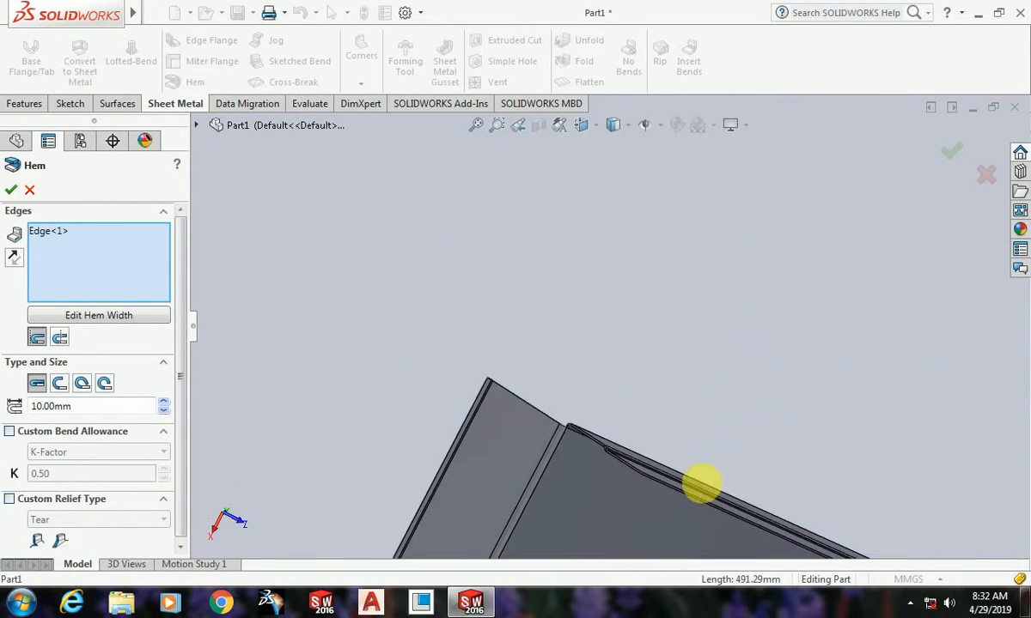
{"action": "left_click", "coordinate": [697, 502]}
{"action": "middle_click_drag", "start_coordinate": [637, 495], "coordinate": [794, 491]}
{"action": "left_click", "coordinate": [623, 422]}
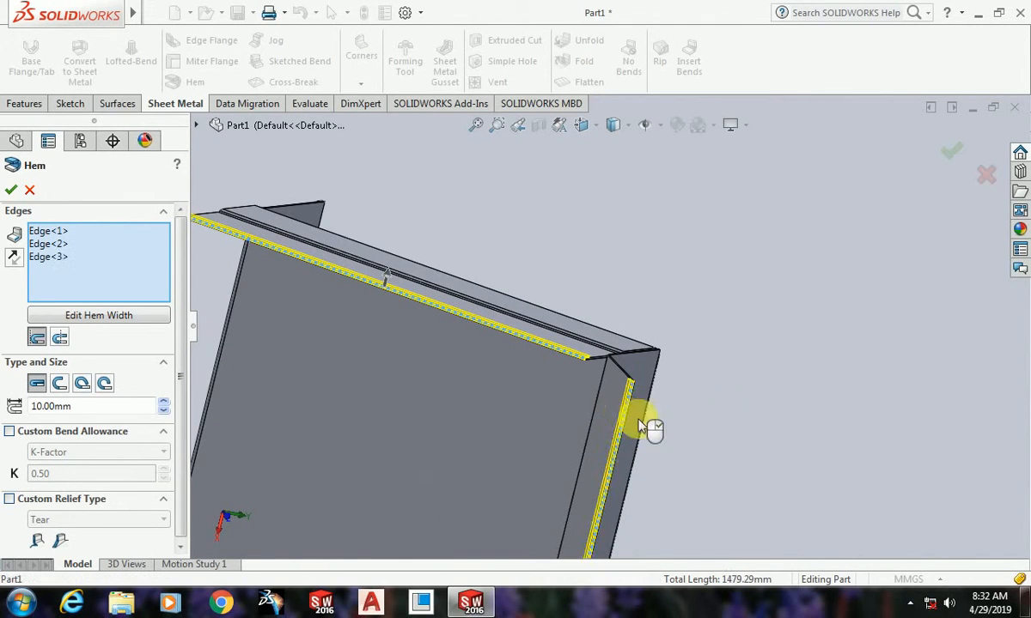
{"action": "scroll", "coordinate": [651, 426], "scroll_direction": "up", "scroll_amount": 3}
{"action": "middle_click_drag", "start_coordinate": [613, 460], "coordinate": [644, 329]}
{"action": "scroll", "coordinate": [580, 393], "scroll_direction": "down", "scroll_amount": 5}
{"action": "middle_click_drag", "start_coordinate": [639, 455], "coordinate": [597, 297]}
{"action": "left_click", "coordinate": [11, 190]}
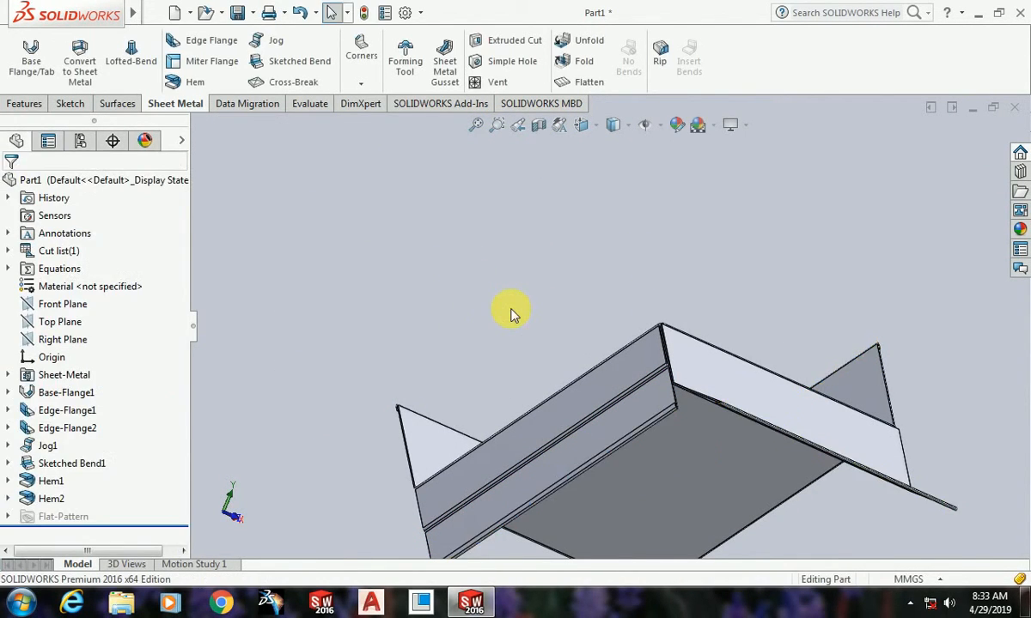
Step: Examine the hemmed edges, the corners and the overall shape of the sheet metal part from several angles
{"action": "middle_click_drag", "start_coordinate": [511, 306], "coordinate": [702, 383]}
{"action": "scroll", "coordinate": [702, 384], "scroll_direction": "down", "scroll_amount": 3}
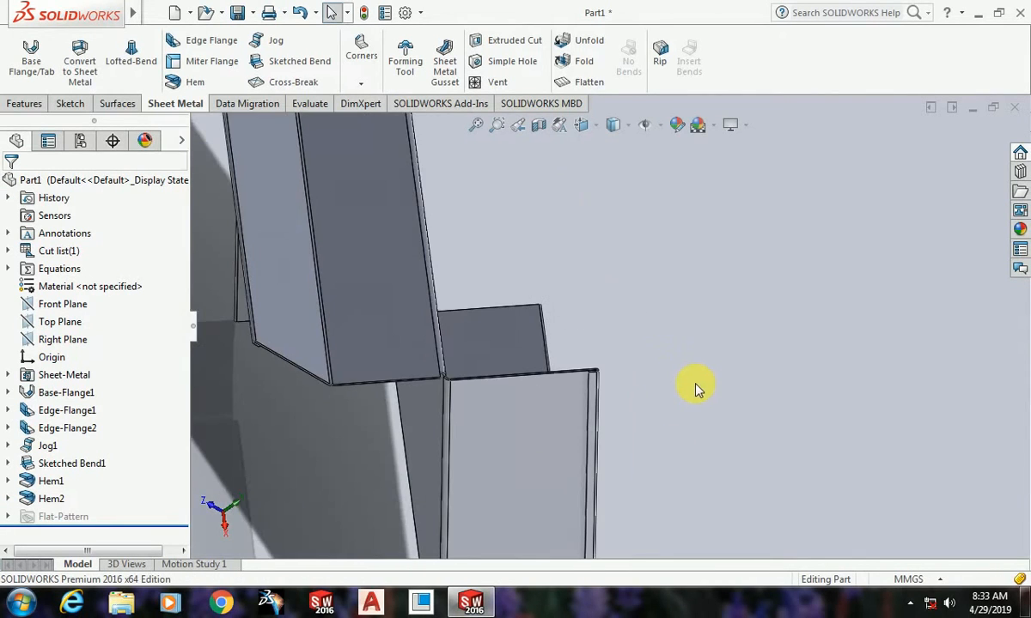
{"action": "scroll", "coordinate": [469, 419], "scroll_direction": "up", "scroll_amount": 1}
{"action": "middle_click_drag", "start_coordinate": [422, 334], "coordinate": [380, 454]}
{"action": "scroll", "coordinate": [678, 451], "scroll_direction": "down", "scroll_amount": 2}
{"action": "scroll", "coordinate": [563, 345], "scroll_direction": "up", "scroll_amount": 2}
{"action": "scroll", "coordinate": [563, 345], "scroll_direction": "down", "scroll_amount": 3}
{"action": "scroll", "coordinate": [631, 451], "scroll_direction": "up", "scroll_amount": 4}
{"action": "scroll", "coordinate": [598, 416], "scroll_direction": "down", "scroll_amount": 2}
{"action": "scroll", "coordinate": [607, 343], "scroll_direction": "down", "scroll_amount": 3}
{"action": "scroll", "coordinate": [592, 396], "scroll_direction": "up", "scroll_amount": 5}
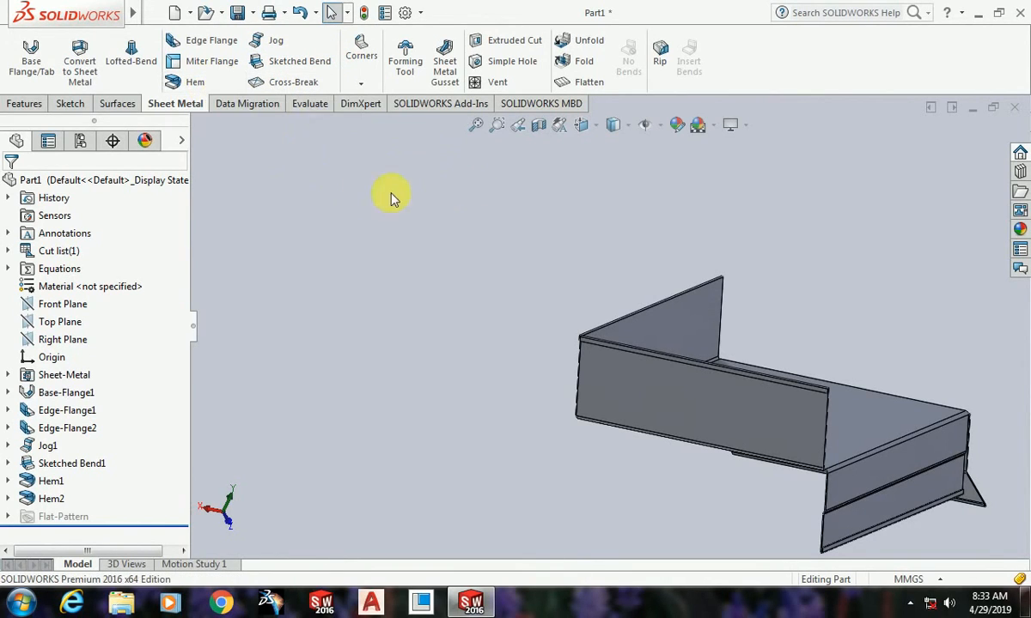
{"action": "scroll", "coordinate": [611, 292], "scroll_direction": "up", "scroll_amount": 4}
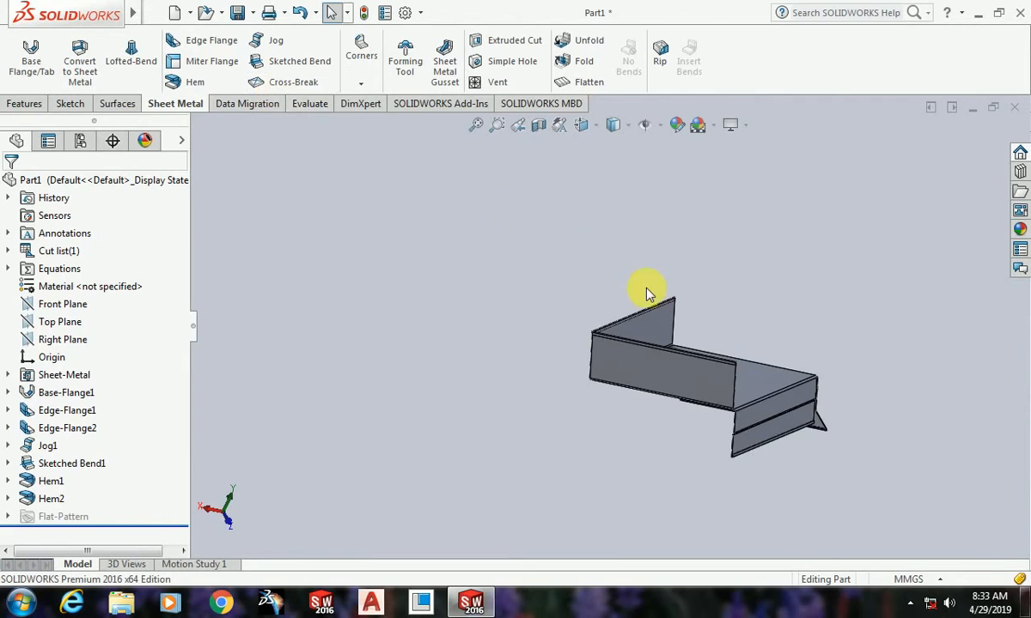
{"action": "middle_click_drag", "start_coordinate": [649, 293], "coordinate": [784, 441]}
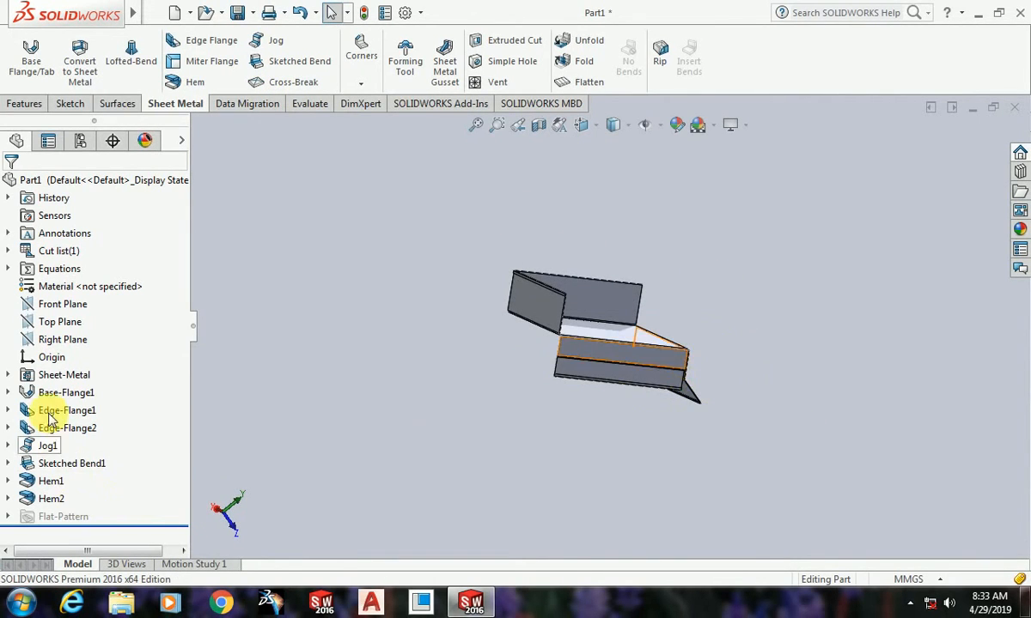
Step: Roll the model history back to just after the base flange so only the flat sheet is active
{"action": "left_click", "coordinate": [110, 526]}
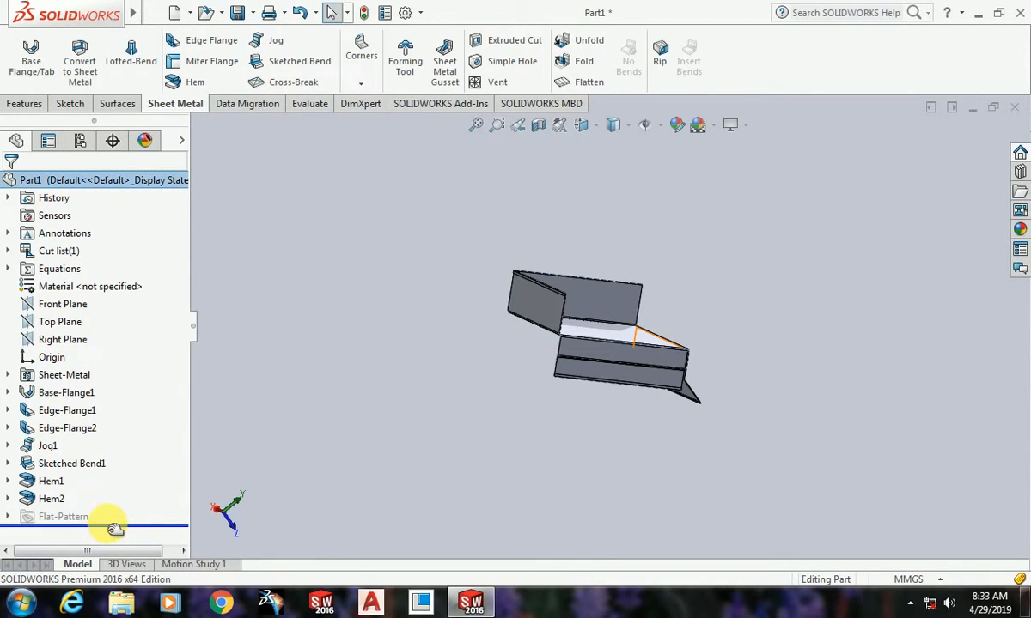
{"action": "left_click_drag", "start_coordinate": [114, 530], "coordinate": [125, 416]}
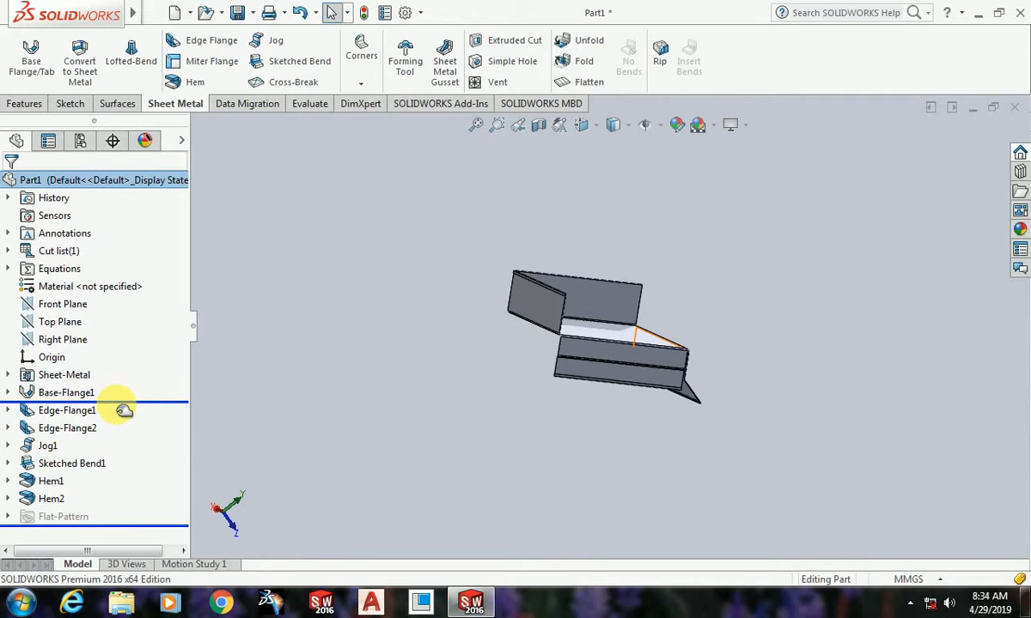
{"action": "left_click_drag", "start_coordinate": [128, 416], "coordinate": [127, 401]}
{"action": "middle_click_drag", "start_coordinate": [599, 433], "coordinate": [673, 445]}
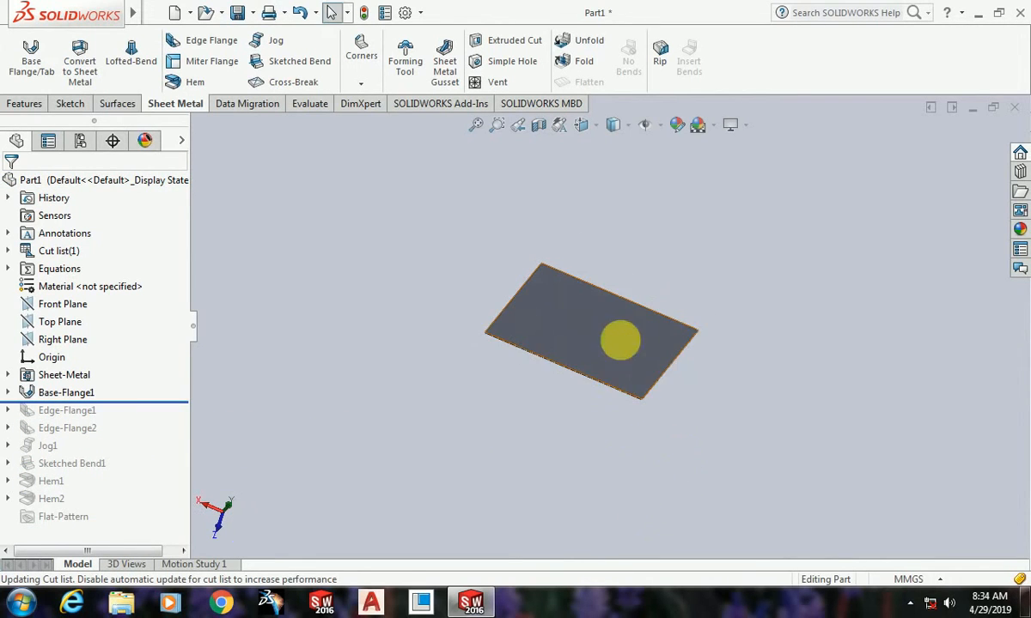
{"action": "scroll", "coordinate": [620, 340], "scroll_direction": "down", "scroll_amount": 4}
{"action": "middle_click_drag", "start_coordinate": [605, 487], "coordinate": [591, 434]}
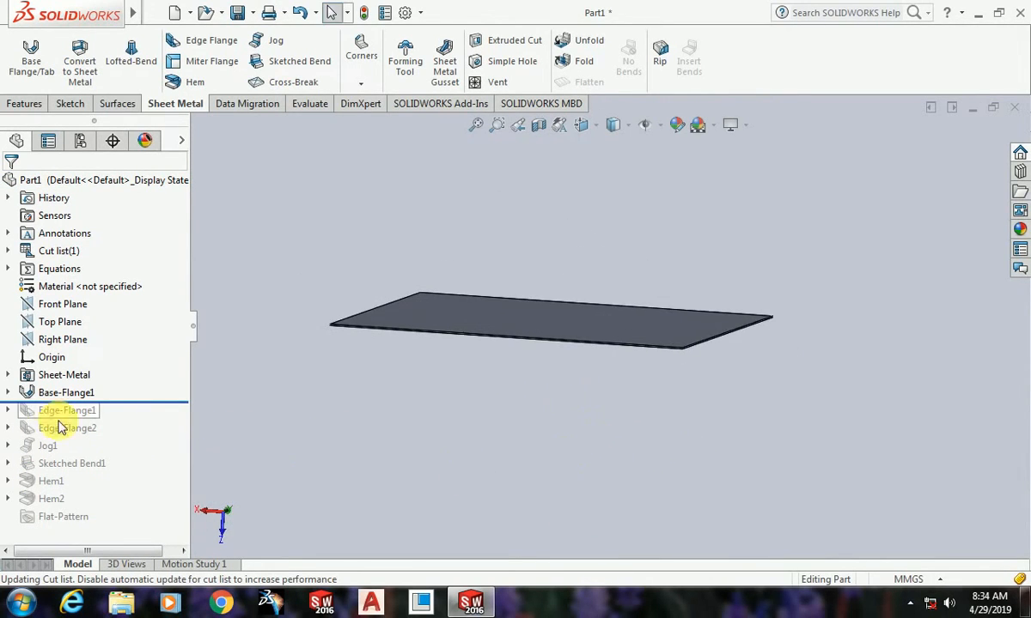
{"action": "middle_click_drag", "start_coordinate": [552, 365], "coordinate": [528, 380]}
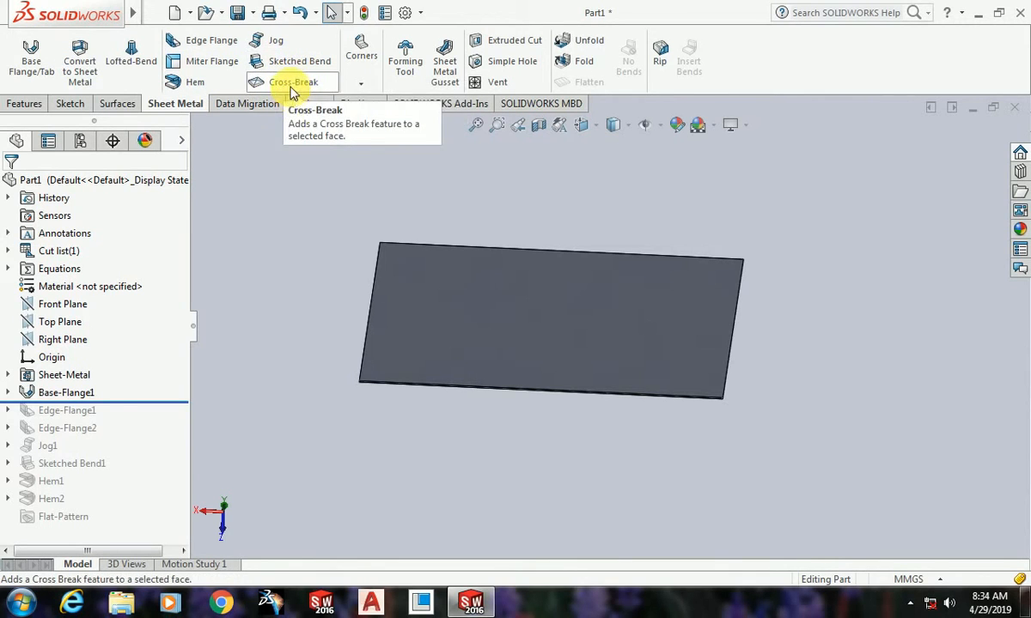
Step: Start a new sketch on the thin long side face of the base sheet
{"action": "scroll", "coordinate": [731, 344], "scroll_direction": "up", "scroll_amount": 3}
{"action": "mouse_move", "coordinate": [557, 450]}
{"action": "middle_mouse_down"}
{"action": "mouse_move", "coordinate": [559, 400]}
{"action": "mouse_move", "coordinate": [563, 437]}
{"action": "middle_mouse_up"}
{"action": "scroll", "coordinate": [662, 385], "scroll_direction": "down", "scroll_amount": 8}
{"action": "scroll", "coordinate": [714, 340], "scroll_direction": "up", "scroll_amount": 5}
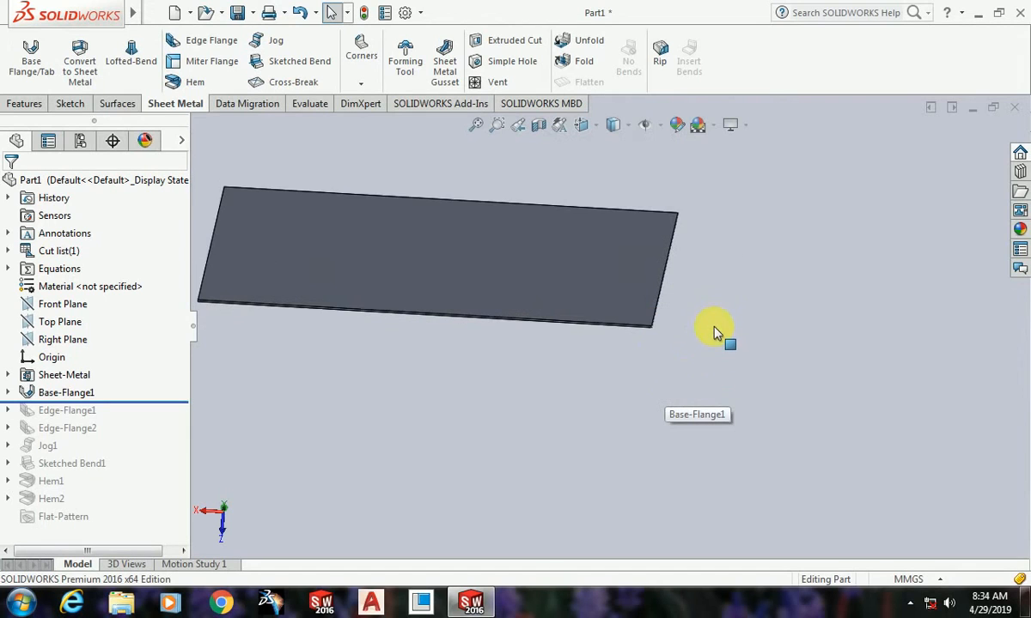
{"action": "scroll", "coordinate": [621, 320], "scroll_direction": "down", "scroll_amount": 5}
{"action": "middle_click_drag", "start_coordinate": [621, 330], "coordinate": [688, 391]}
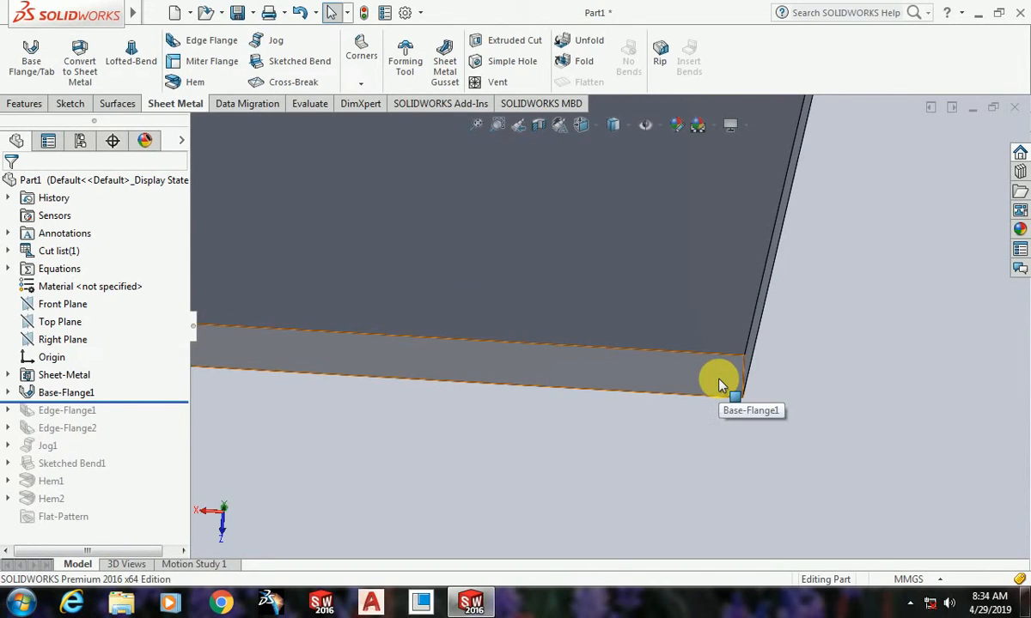
{"action": "left_click", "coordinate": [720, 384]}
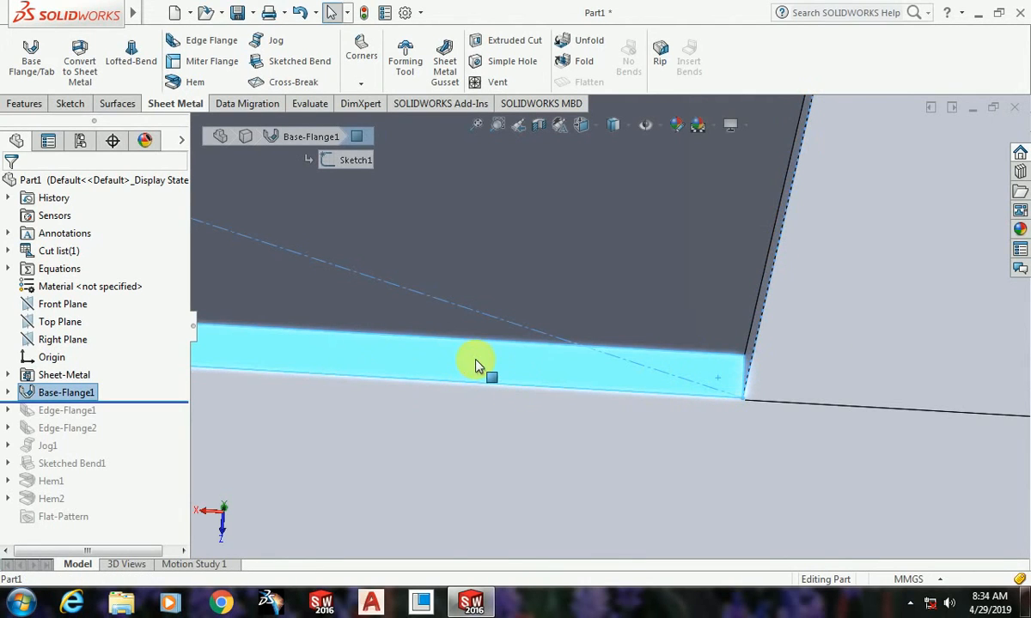
{"action": "left_click", "coordinate": [534, 317]}
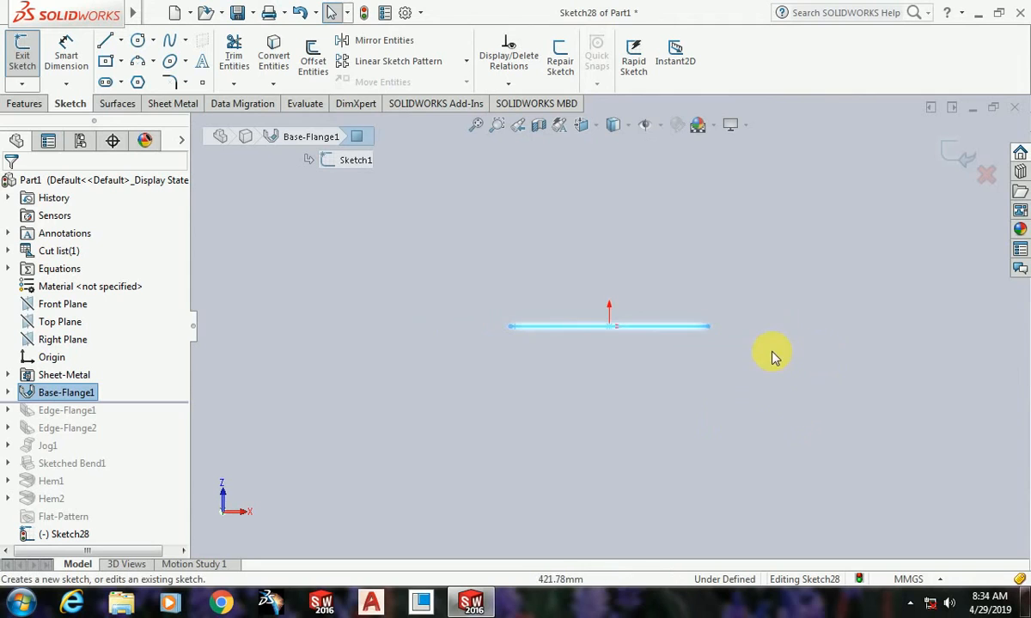
Step: Sketch a vertical line about 472 mm up from the sheet's end and a horizontal line about 134 mm outward from its top
{"action": "left_click", "coordinate": [105, 40]}
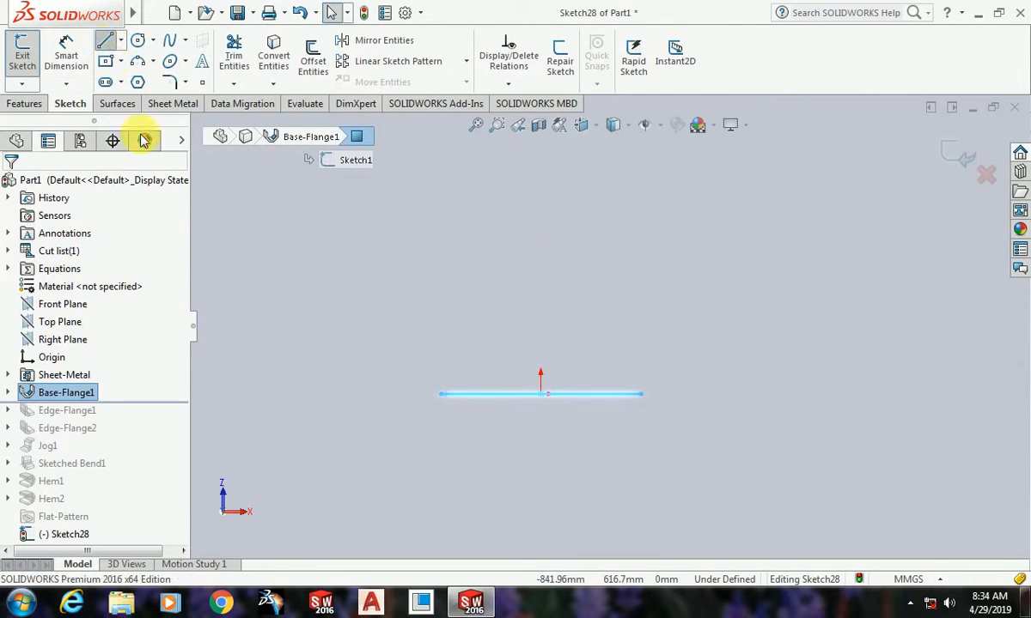
{"action": "left_click", "coordinate": [642, 395]}
{"action": "left_click", "coordinate": [640, 204]}
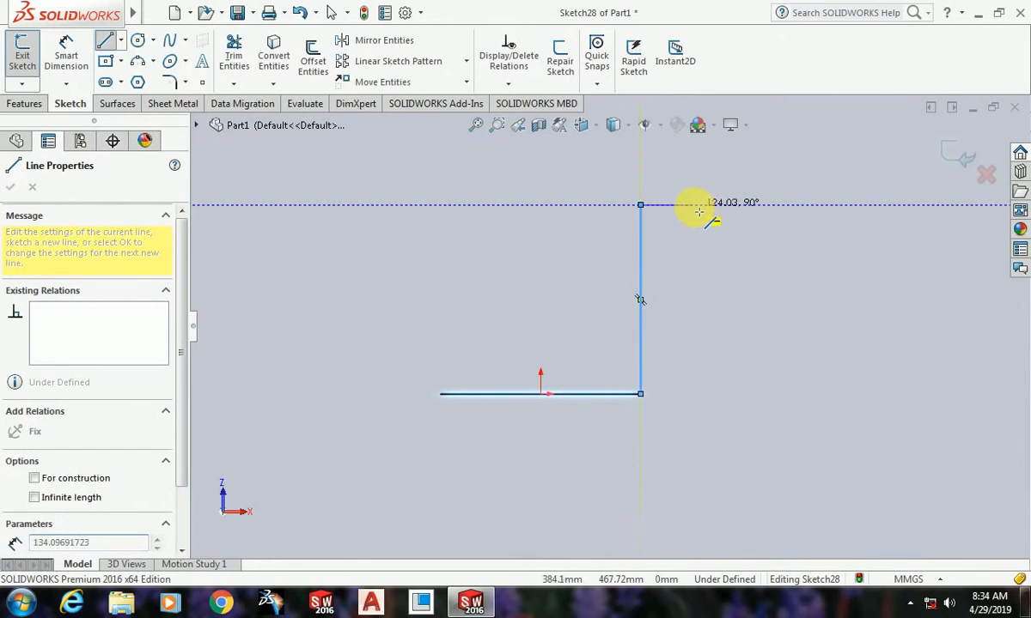
{"action": "left_click", "coordinate": [695, 206]}
{"action": "key", "text": "Escape"}
Step: Dimension the vertical profile line to a length of 1000 mm
{"action": "left_click", "coordinate": [63, 59]}
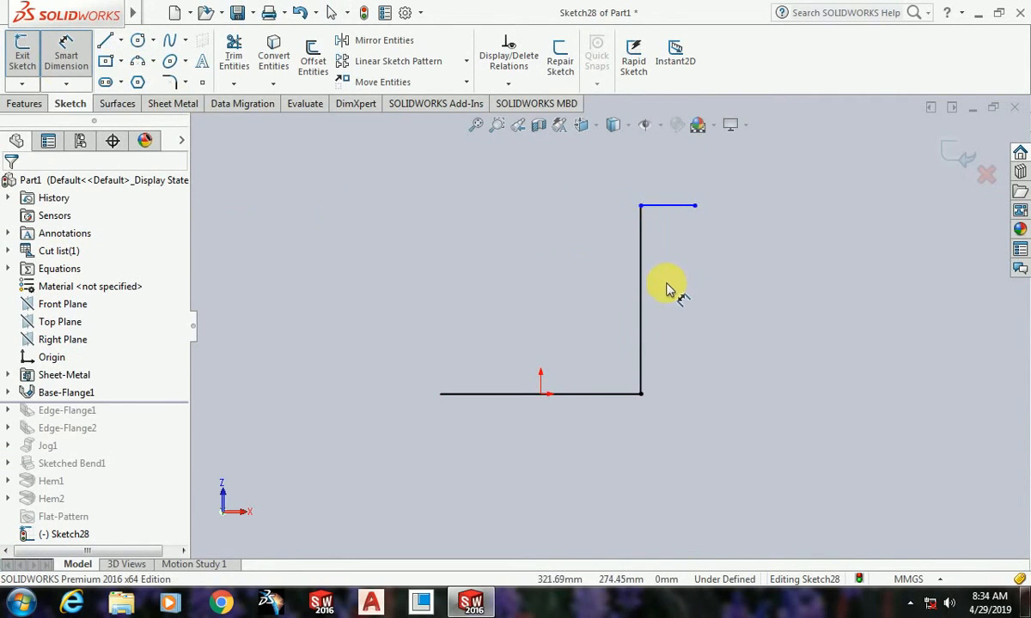
{"action": "left_click", "coordinate": [640, 267]}
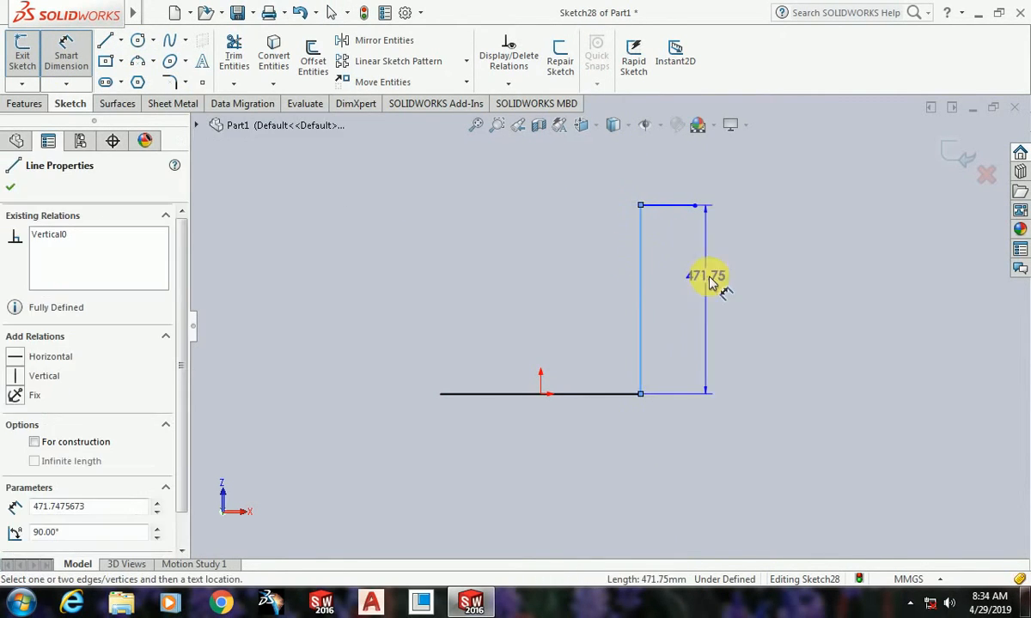
{"action": "left_click", "coordinate": [722, 281]}
{"action": "type", "text": "1000"}
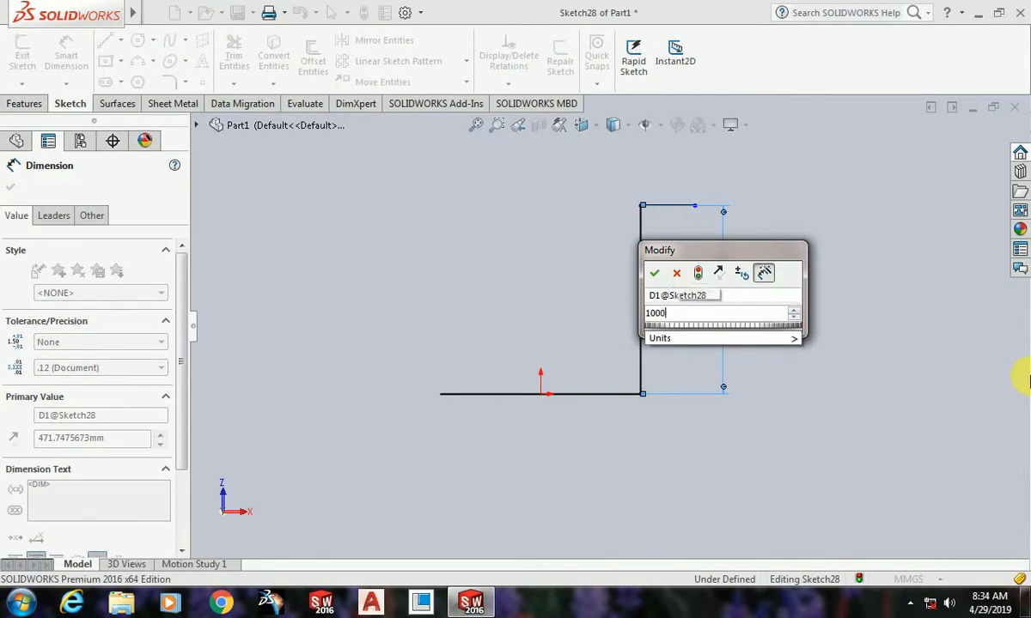
{"action": "key", "text": "Return"}
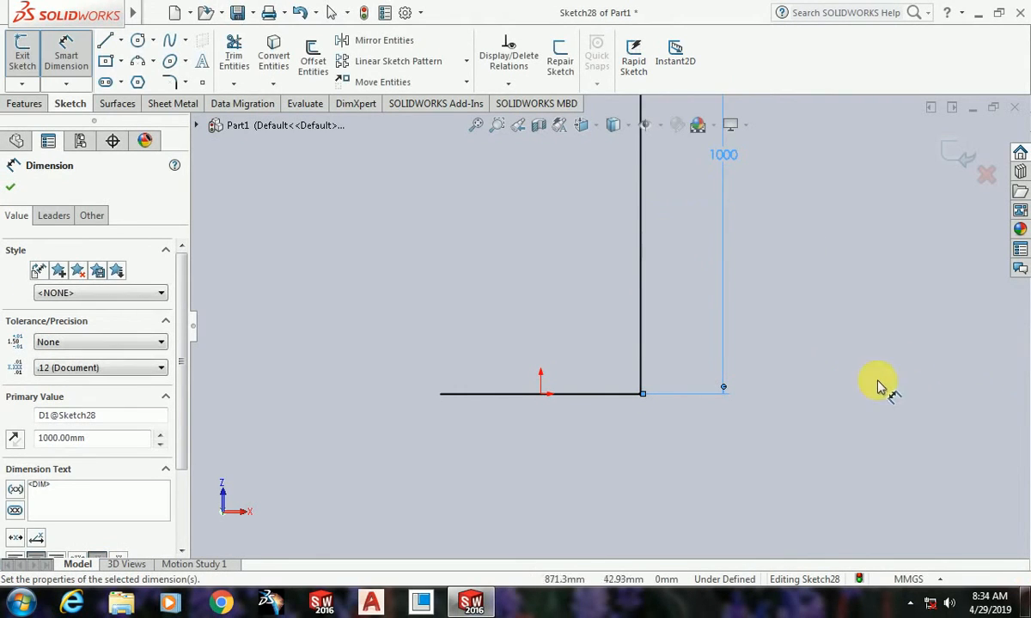
Step: Dimension the short horizontal line at the top of the profile to 150 mm
{"action": "scroll", "coordinate": [773, 369], "scroll_direction": "up", "scroll_amount": 3}
{"action": "scroll", "coordinate": [666, 243], "scroll_direction": "down", "scroll_amount": 3}
{"action": "left_click", "coordinate": [663, 259]}
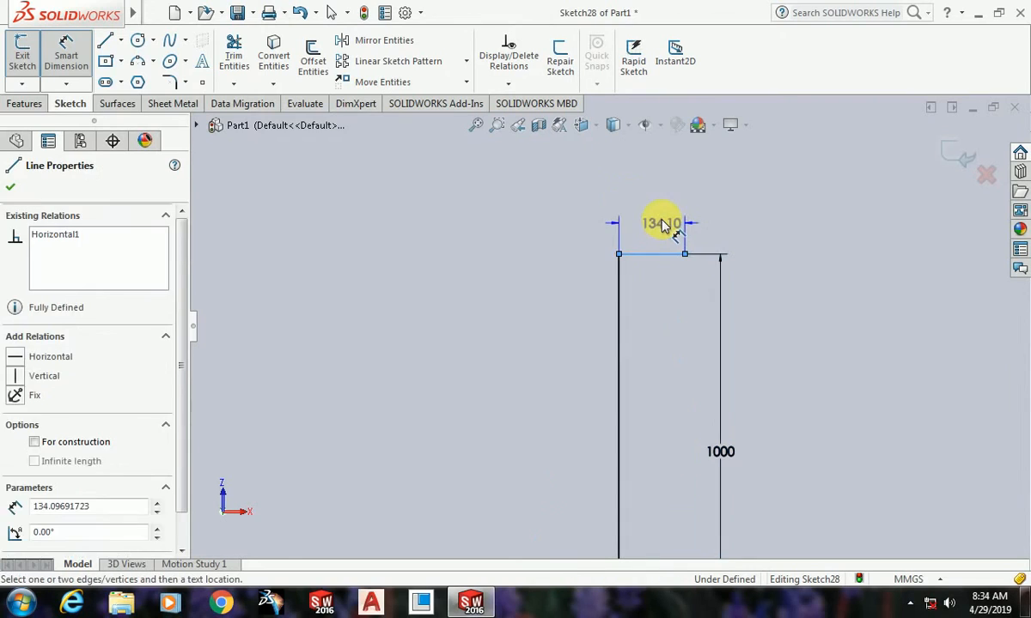
{"action": "left_click", "coordinate": [731, 253]}
{"action": "type", "text": "150"}
{"action": "key", "text": "Return"}
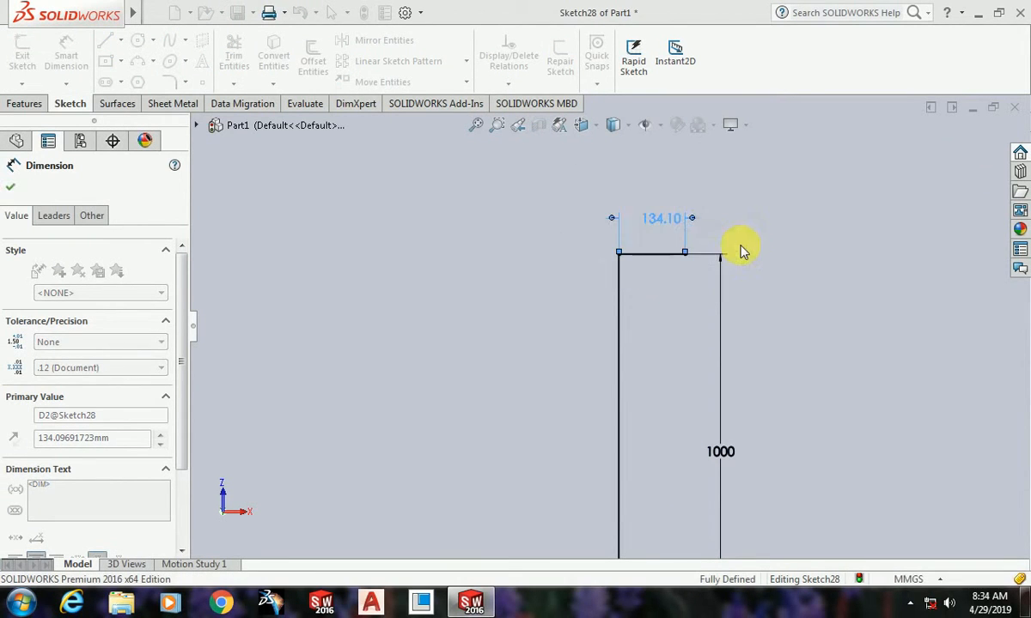
{"action": "left_click", "coordinate": [11, 189]}
{"action": "left_click", "coordinate": [948, 159]}
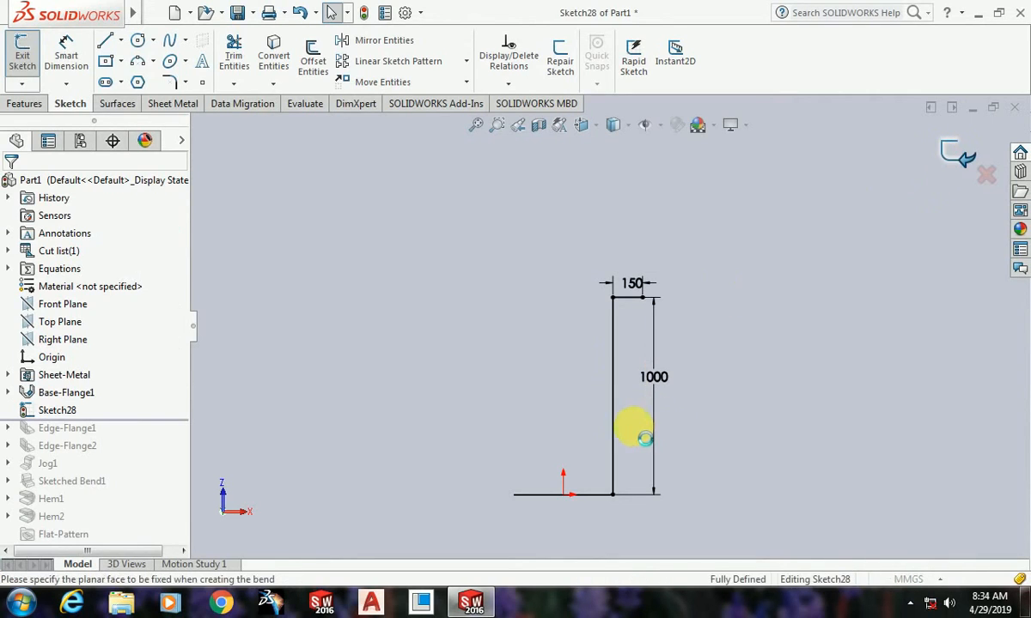
{"action": "mouse_move", "coordinate": [700, 494]}
{"action": "middle_mouse_down"}
{"action": "mouse_move", "coordinate": [644, 481]}
{"action": "mouse_move", "coordinate": [527, 497]}
{"action": "middle_mouse_up"}
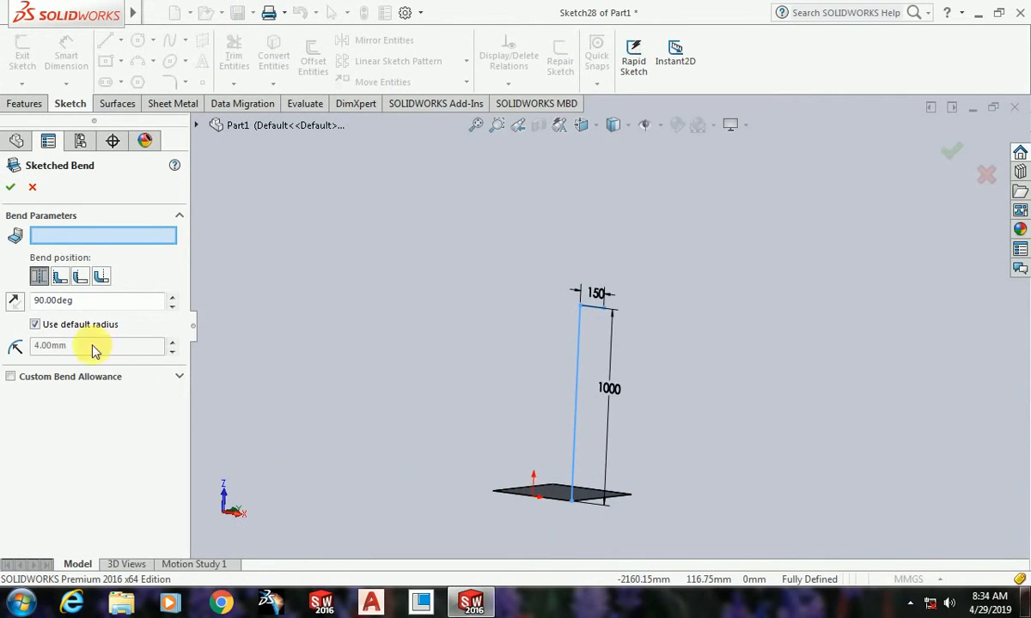
{"action": "left_click", "coordinate": [32, 188]}
Step: Start a Miter Flange from the bent profile sketch and add two more edges of the base sheet to it
{"action": "left_click", "coordinate": [174, 106]}
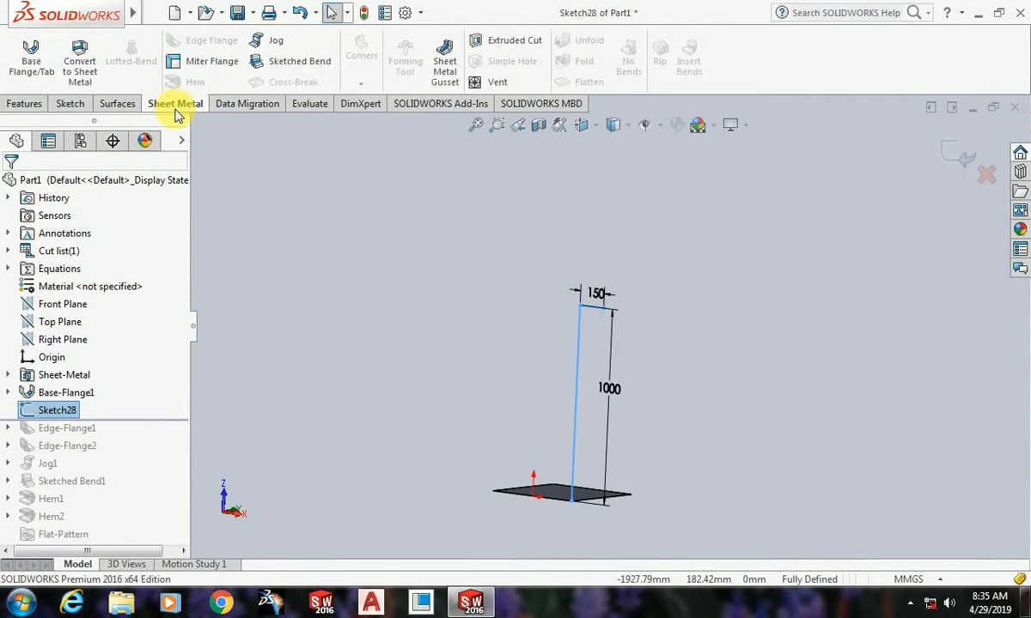
{"action": "left_click", "coordinate": [206, 69]}
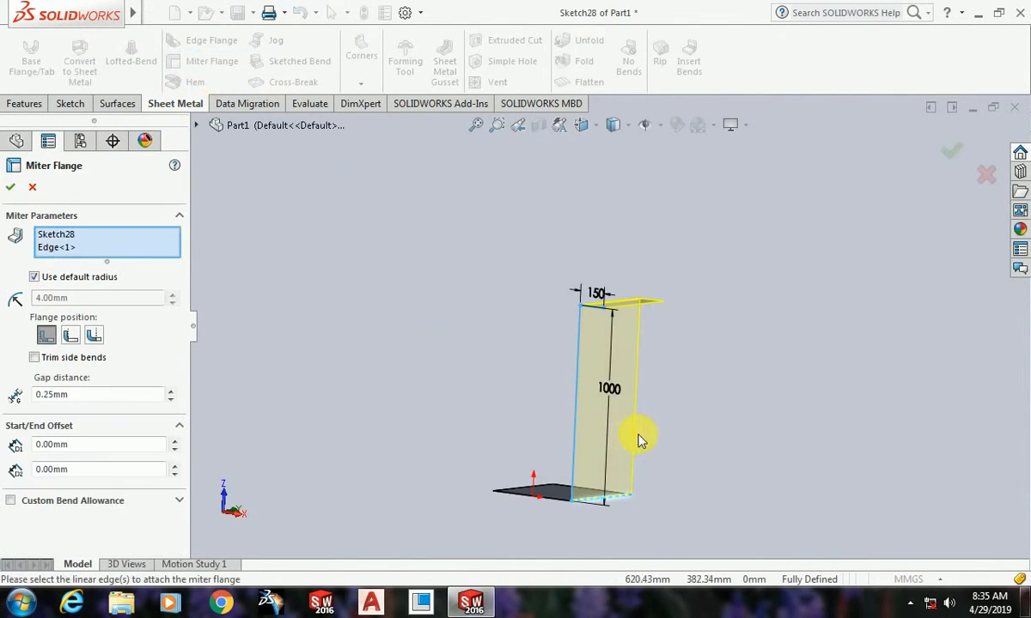
{"action": "mouse_move", "coordinate": [665, 497]}
{"action": "middle_mouse_down"}
{"action": "mouse_move", "coordinate": [709, 456]}
{"action": "mouse_move", "coordinate": [749, 516]}
{"action": "mouse_move", "coordinate": [726, 469]}
{"action": "mouse_move", "coordinate": [794, 494]}
{"action": "mouse_move", "coordinate": [732, 391]}
{"action": "mouse_move", "coordinate": [687, 376]}
{"action": "middle_mouse_up"}
{"action": "scroll", "coordinate": [606, 497], "scroll_direction": "down", "scroll_amount": 6}
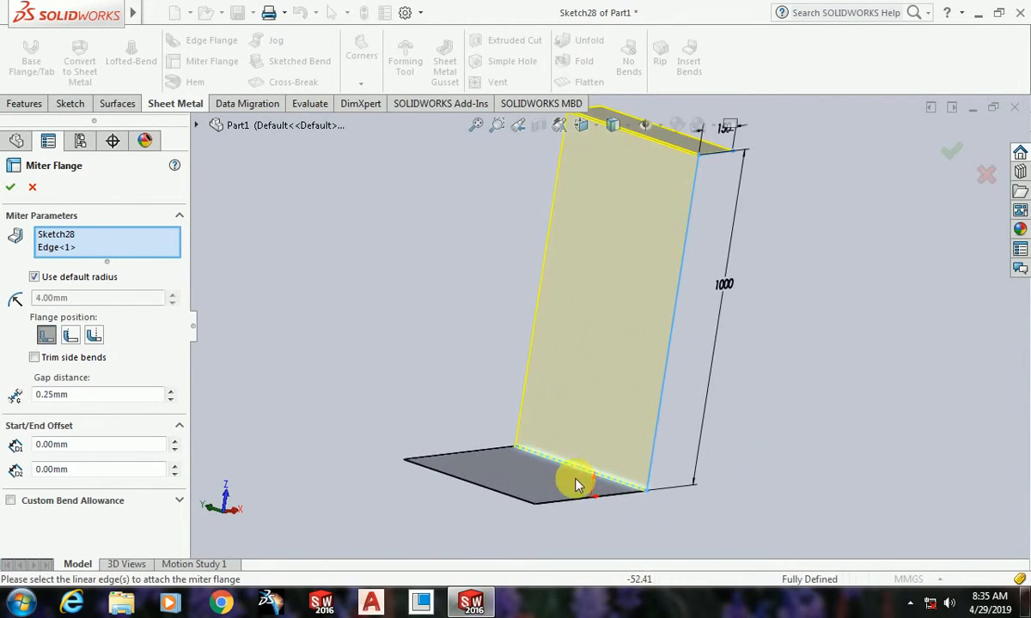
{"action": "scroll", "coordinate": [660, 524], "scroll_direction": "up", "scroll_amount": 5}
{"action": "scroll", "coordinate": [610, 432], "scroll_direction": "down", "scroll_amount": 2}
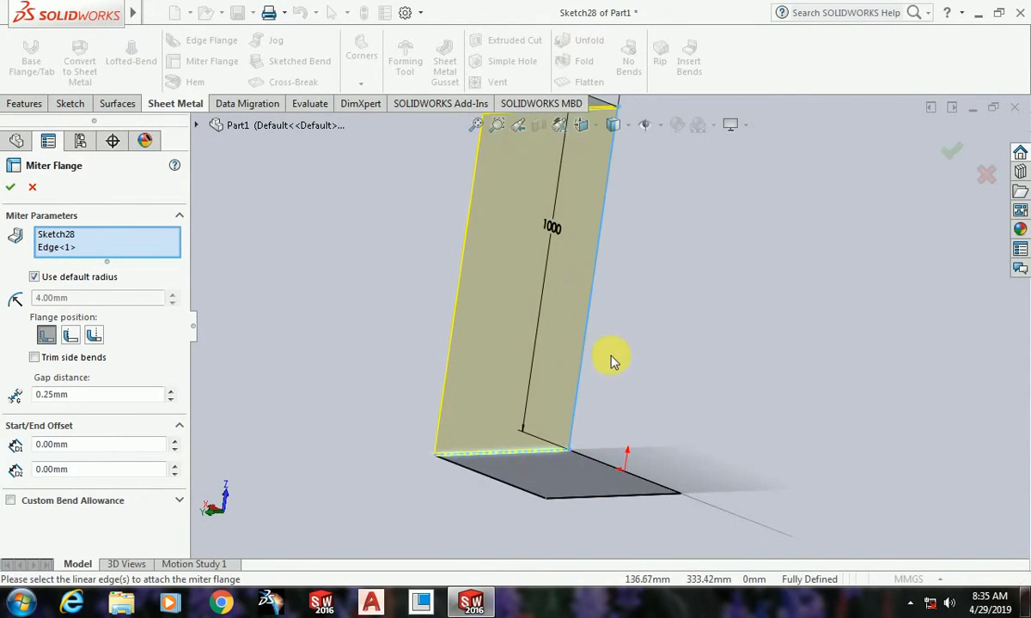
{"action": "left_click", "coordinate": [509, 492]}
{"action": "left_click", "coordinate": [584, 505]}
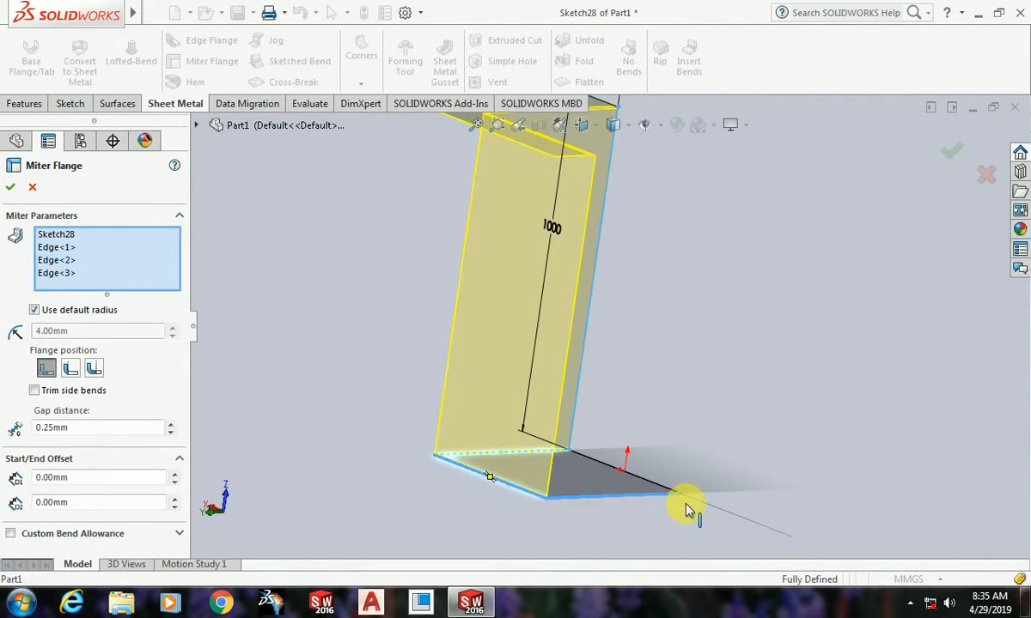
Step: Add the remaining base edge and create the miter flange around all four sides of the sheet
{"action": "middle_click_drag", "start_coordinate": [690, 510], "coordinate": [616, 492]}
{"action": "scroll", "coordinate": [627, 438], "scroll_direction": "down", "scroll_amount": 4}
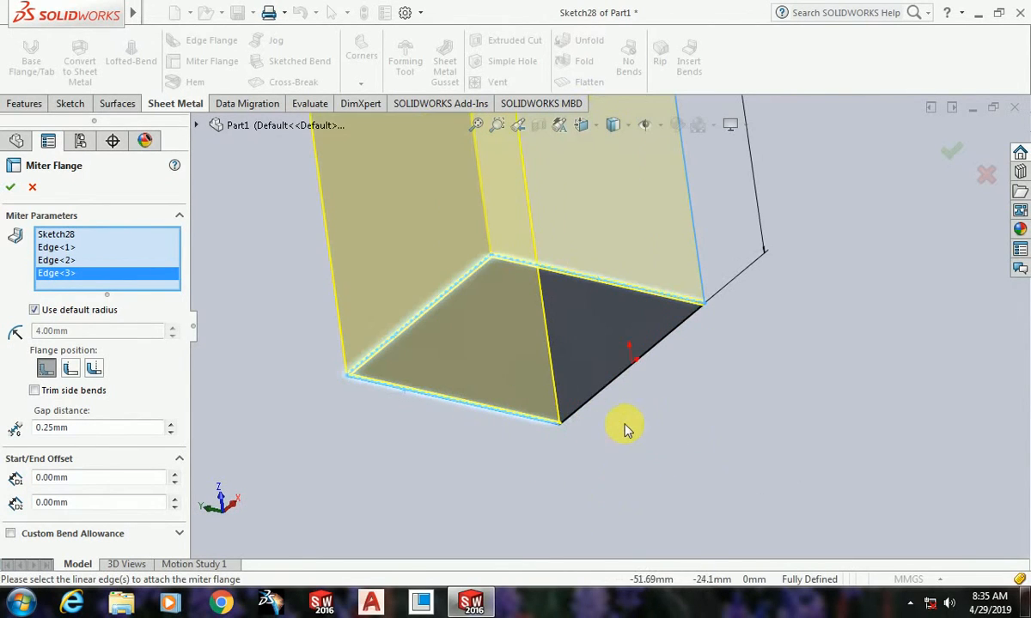
{"action": "left_click", "coordinate": [594, 409]}
{"action": "scroll", "coordinate": [715, 451], "scroll_direction": "up", "scroll_amount": 5}
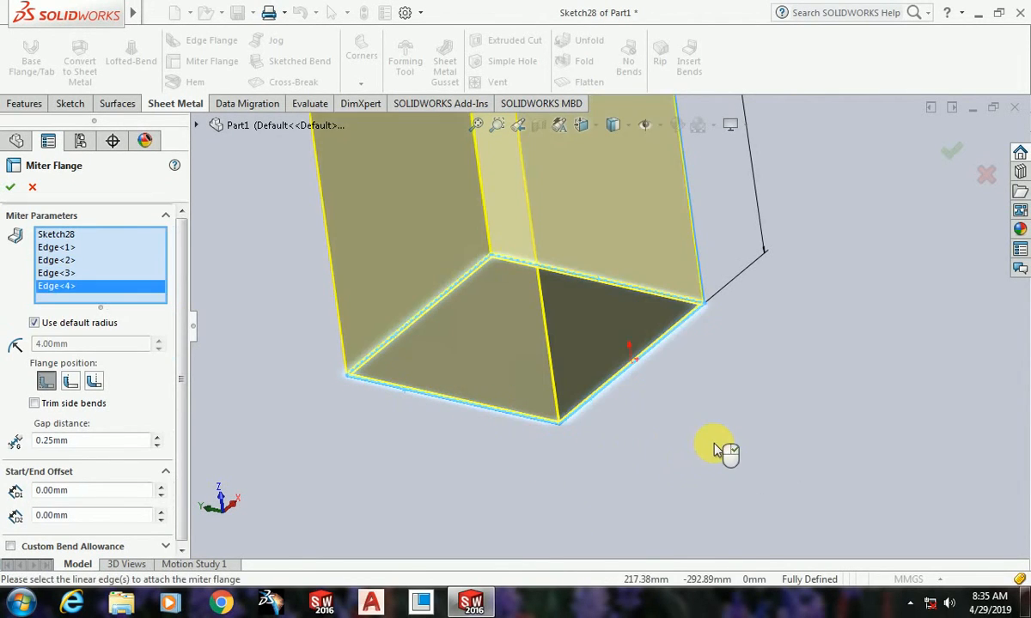
{"action": "scroll", "coordinate": [587, 318], "scroll_direction": "down", "scroll_amount": 3}
{"action": "middle_click_drag", "start_coordinate": [587, 318], "coordinate": [597, 408]}
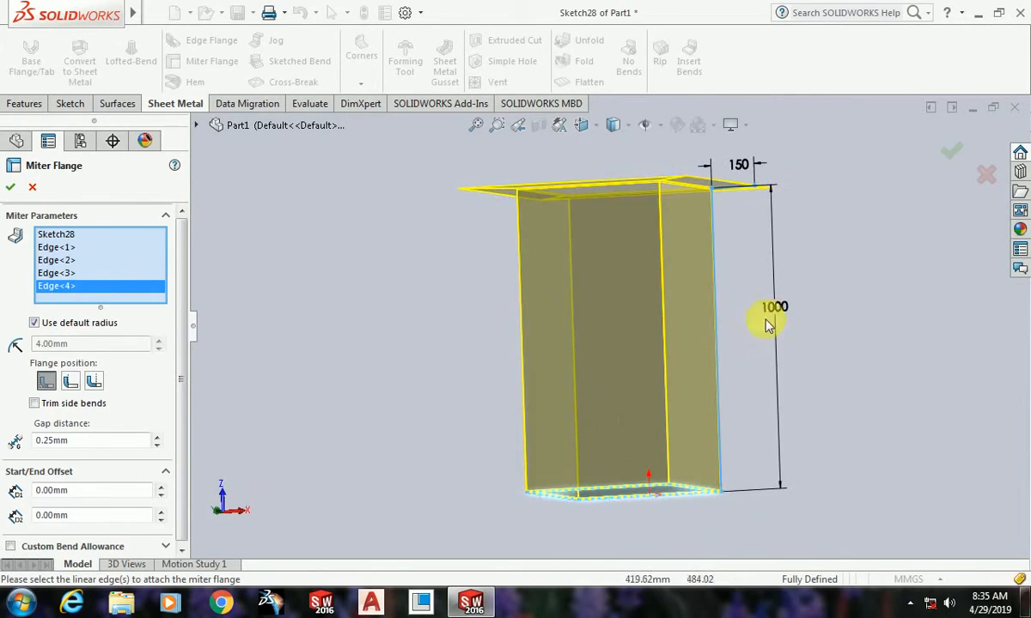
{"action": "middle_click_drag", "start_coordinate": [768, 325], "coordinate": [752, 299]}
{"action": "scroll", "coordinate": [584, 302], "scroll_direction": "down", "scroll_amount": 5}
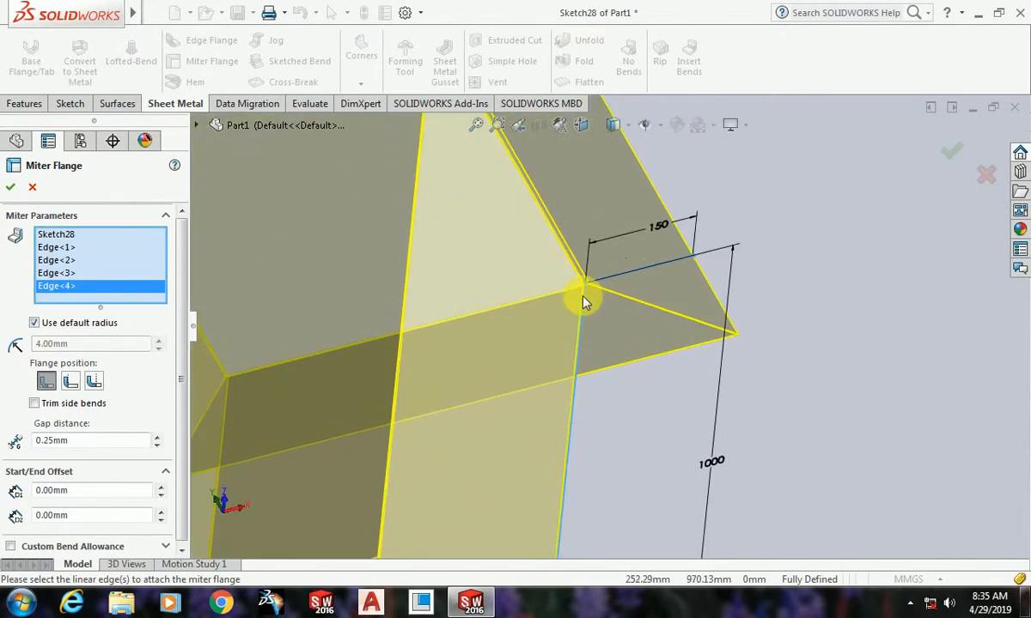
{"action": "scroll", "coordinate": [584, 302], "scroll_direction": "up", "scroll_amount": 5}
{"action": "scroll", "coordinate": [606, 271], "scroll_direction": "down", "scroll_amount": 2}
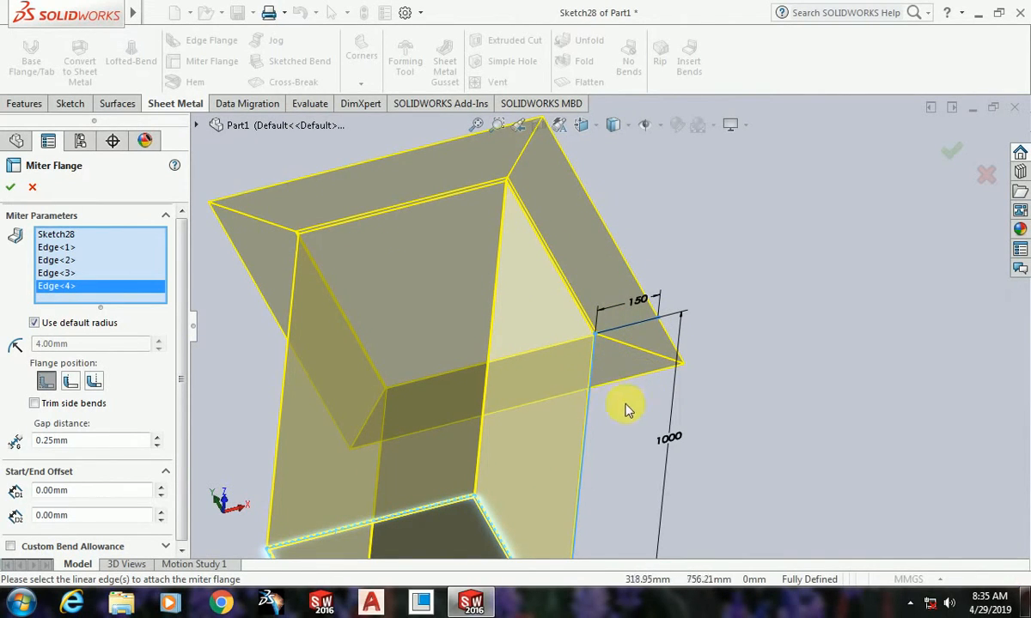
{"action": "scroll", "coordinate": [664, 355], "scroll_direction": "up", "scroll_amount": 3}
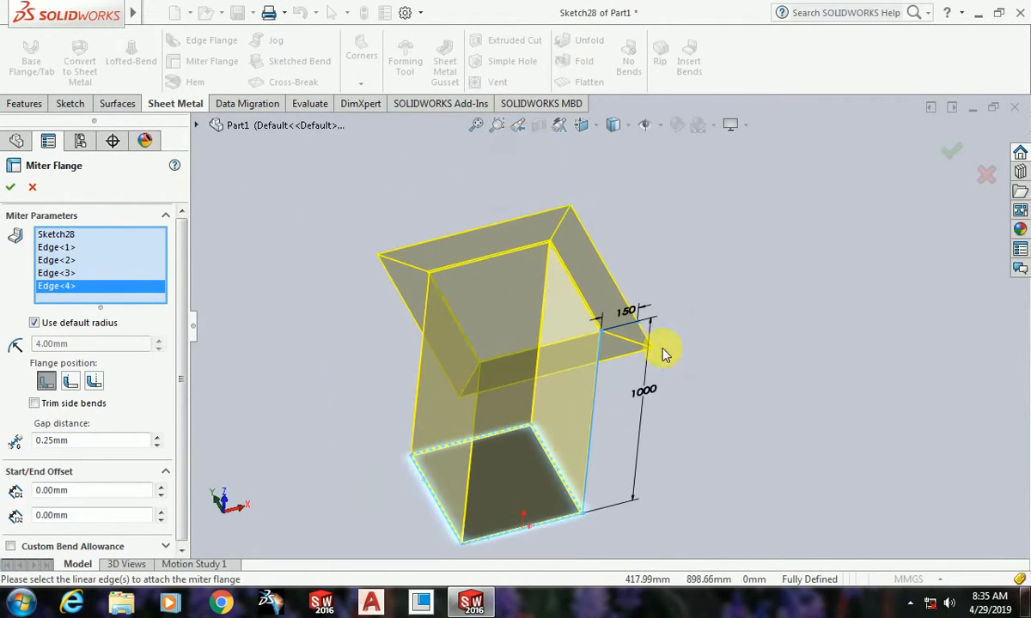
{"action": "scroll", "coordinate": [622, 343], "scroll_direction": "down", "scroll_amount": 6}
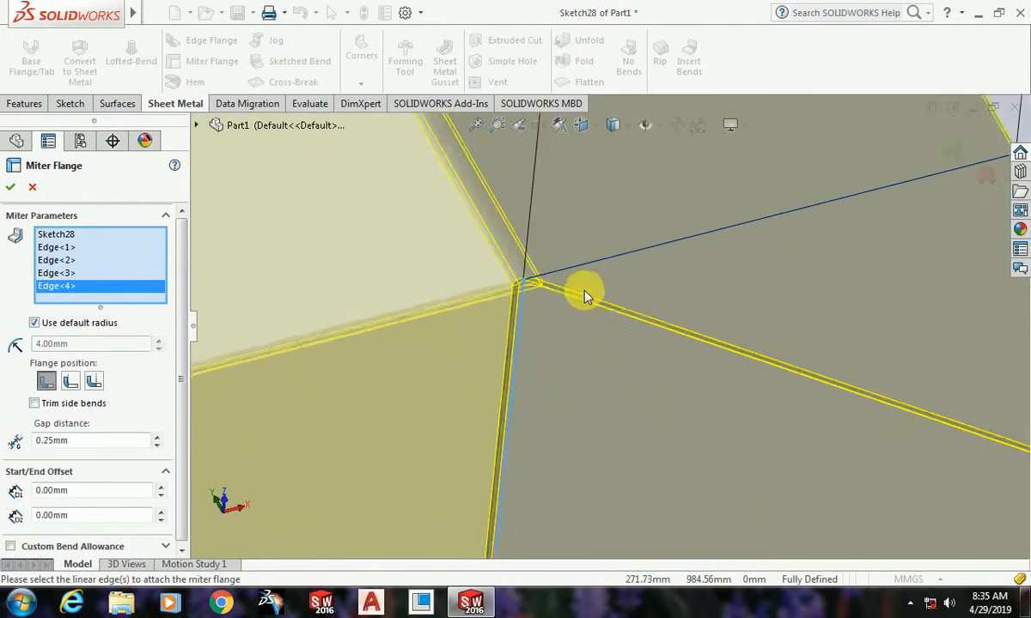
{"action": "scroll", "coordinate": [529, 290], "scroll_direction": "up", "scroll_amount": 8}
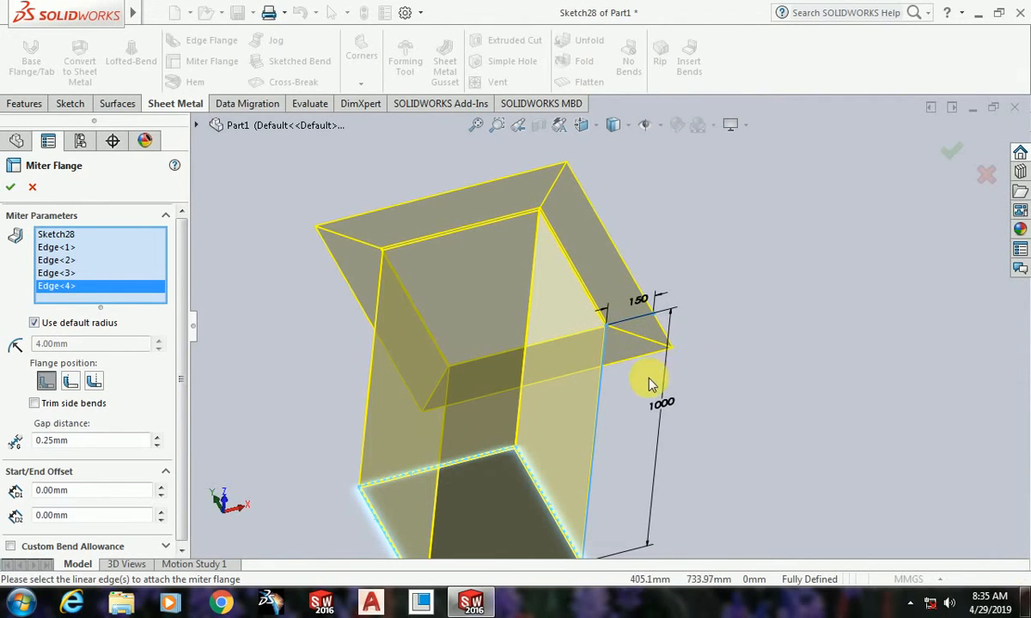
{"action": "left_click", "coordinate": [10, 187]}
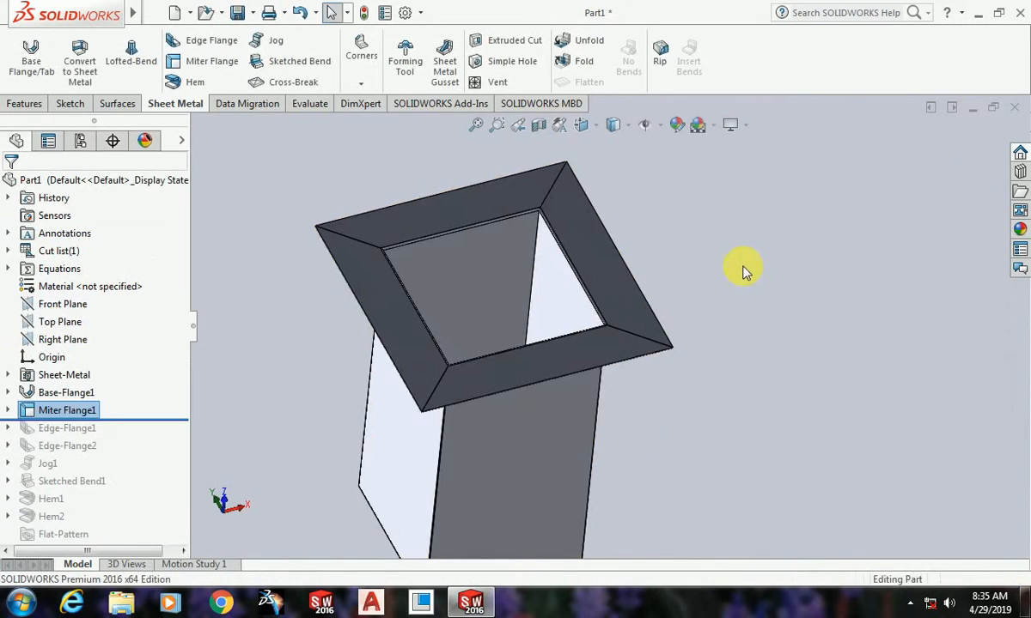
Step: Examine the mitered corners, gaps and bends of the outward rim close up from several angles
{"action": "middle_click_drag", "start_coordinate": [706, 405], "coordinate": [620, 338]}
{"action": "scroll", "coordinate": [614, 322], "scroll_direction": "down", "scroll_amount": 10}
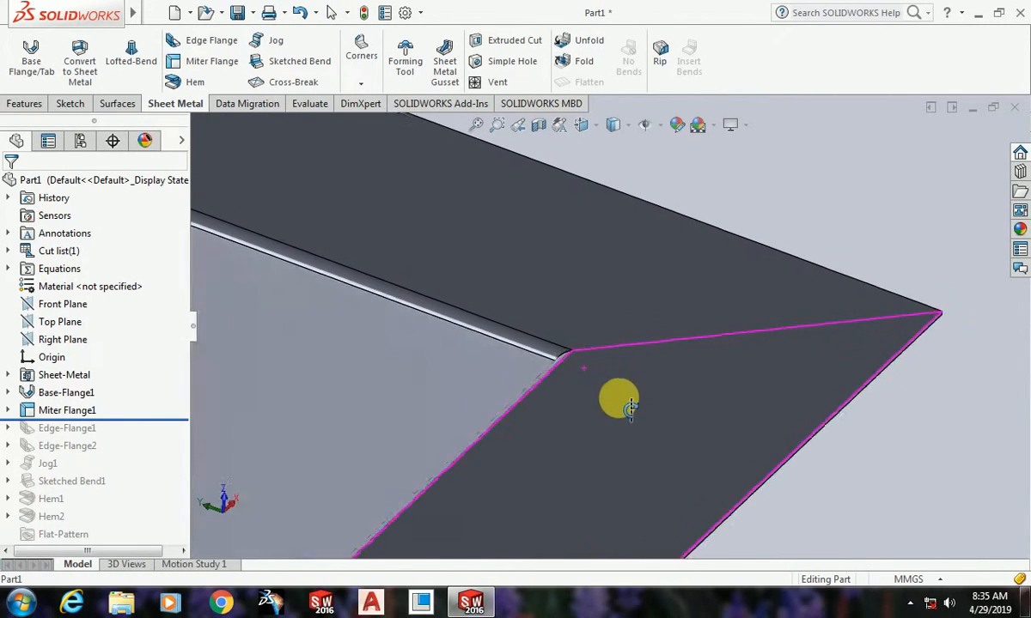
{"action": "middle_click_drag", "start_coordinate": [629, 409], "coordinate": [533, 357]}
{"action": "scroll", "coordinate": [549, 352], "scroll_direction": "down", "scroll_amount": 10}
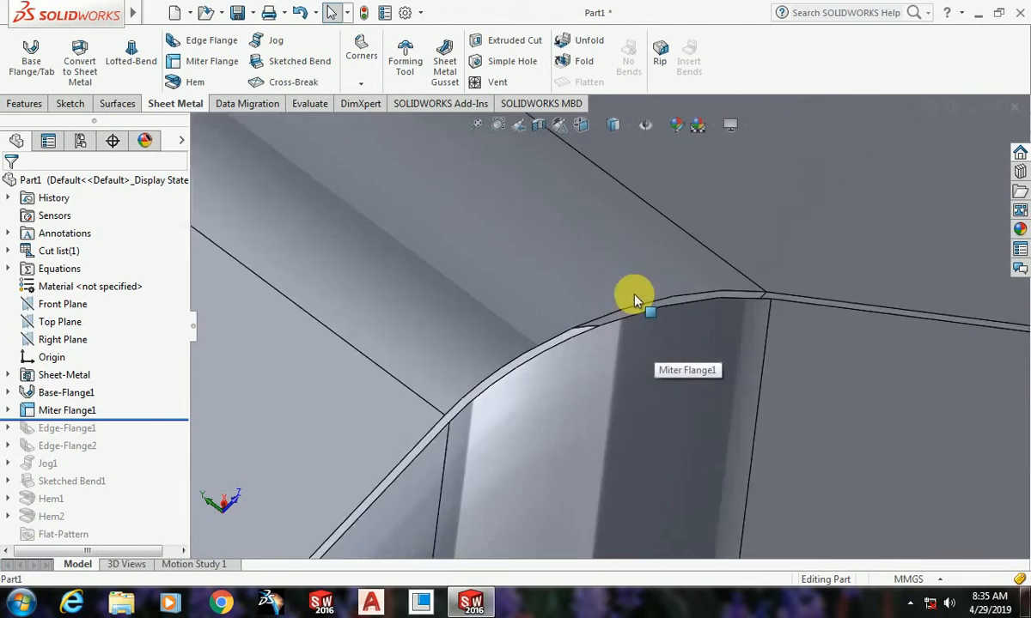
{"action": "scroll", "coordinate": [606, 357], "scroll_direction": "up", "scroll_amount": 5}
{"action": "scroll", "coordinate": [608, 363], "scroll_direction": "up", "scroll_amount": 8}
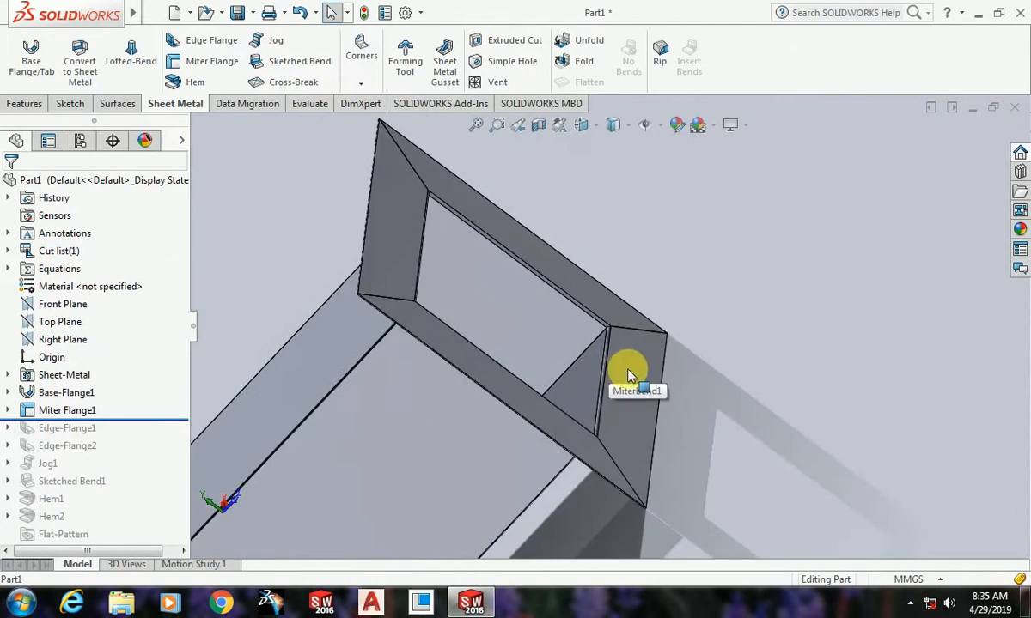
{"action": "middle_click_drag", "start_coordinate": [626, 376], "coordinate": [672, 340]}
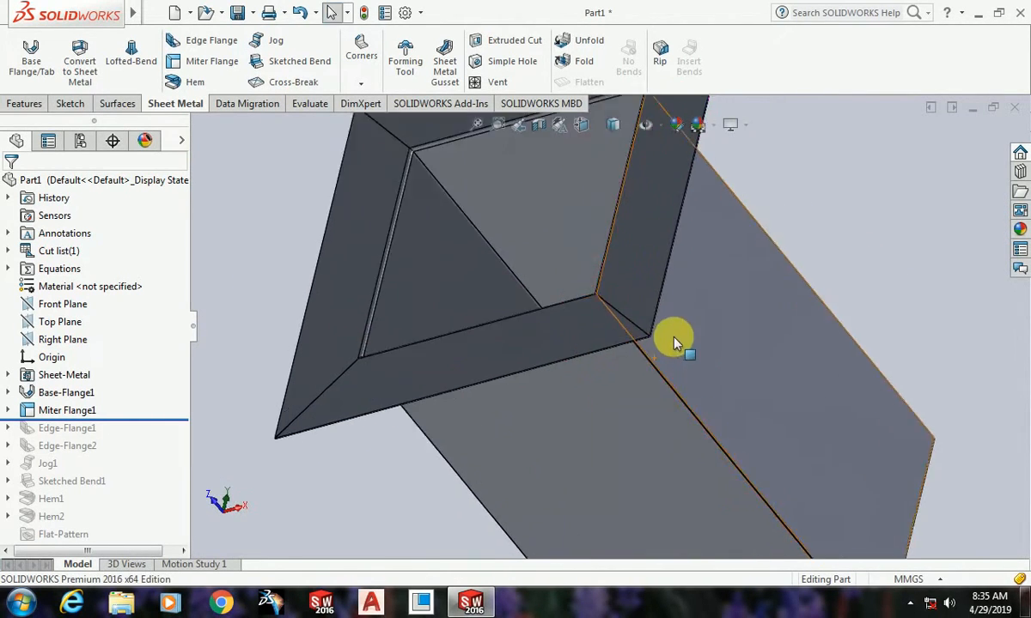
{"action": "scroll", "coordinate": [525, 323], "scroll_direction": "down", "scroll_amount": 6}
{"action": "scroll", "coordinate": [700, 359], "scroll_direction": "down", "scroll_amount": 3}
{"action": "scroll", "coordinate": [705, 371], "scroll_direction": "down", "scroll_amount": 8}
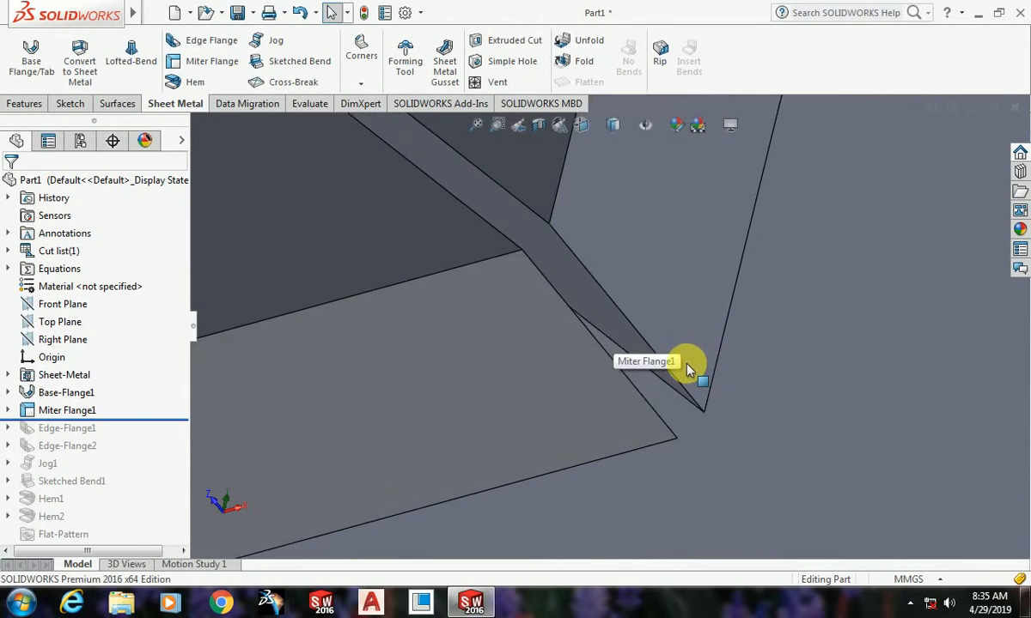
{"action": "scroll", "coordinate": [688, 374], "scroll_direction": "up", "scroll_amount": 8}
{"action": "scroll", "coordinate": [698, 383], "scroll_direction": "up", "scroll_amount": 10}
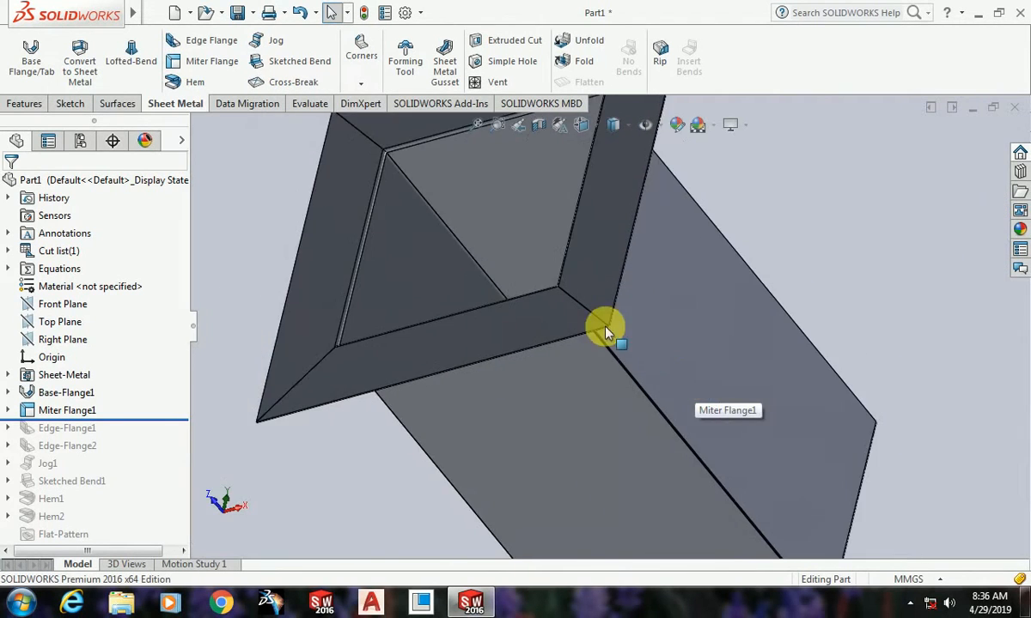
{"action": "scroll", "coordinate": [627, 271], "scroll_direction": "down", "scroll_amount": 5}
{"action": "scroll", "coordinate": [631, 273], "scroll_direction": "down", "scroll_amount": 5}
{"action": "scroll", "coordinate": [661, 305], "scroll_direction": "up", "scroll_amount": 3}
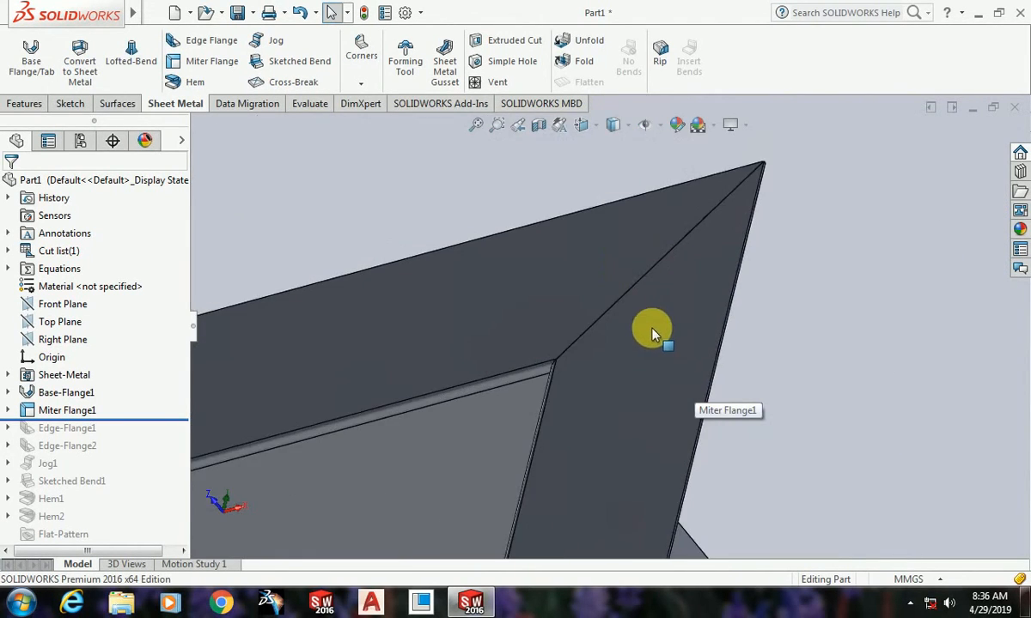
{"action": "scroll", "coordinate": [618, 352], "scroll_direction": "down", "scroll_amount": 6}
{"action": "scroll", "coordinate": [584, 432], "scroll_direction": "up", "scroll_amount": 2}
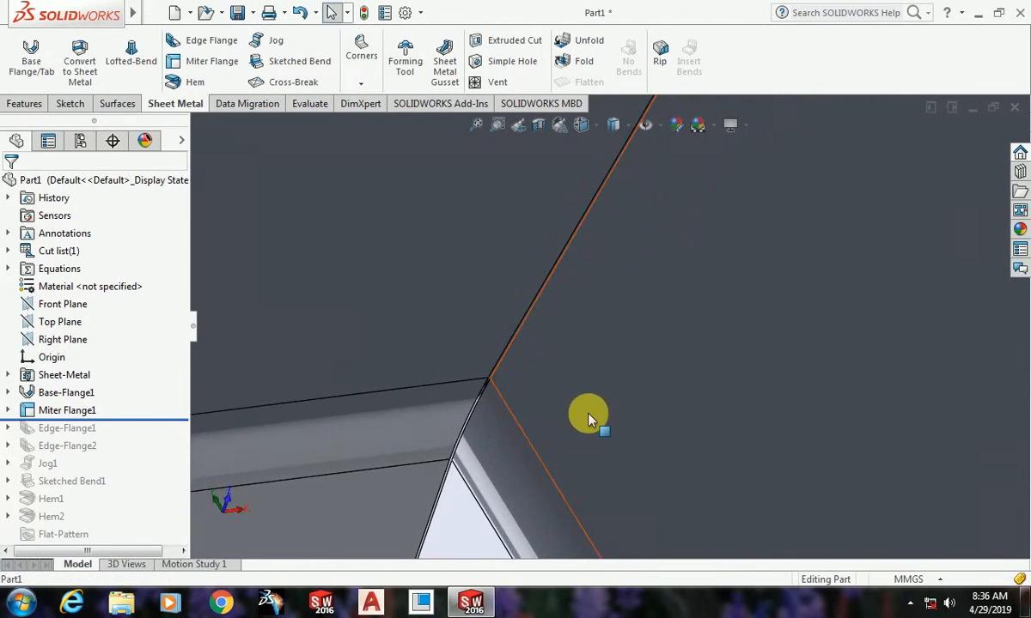
{"action": "scroll", "coordinate": [494, 404], "scroll_direction": "down", "scroll_amount": 5}
{"action": "scroll", "coordinate": [533, 276], "scroll_direction": "up", "scroll_amount": 5}
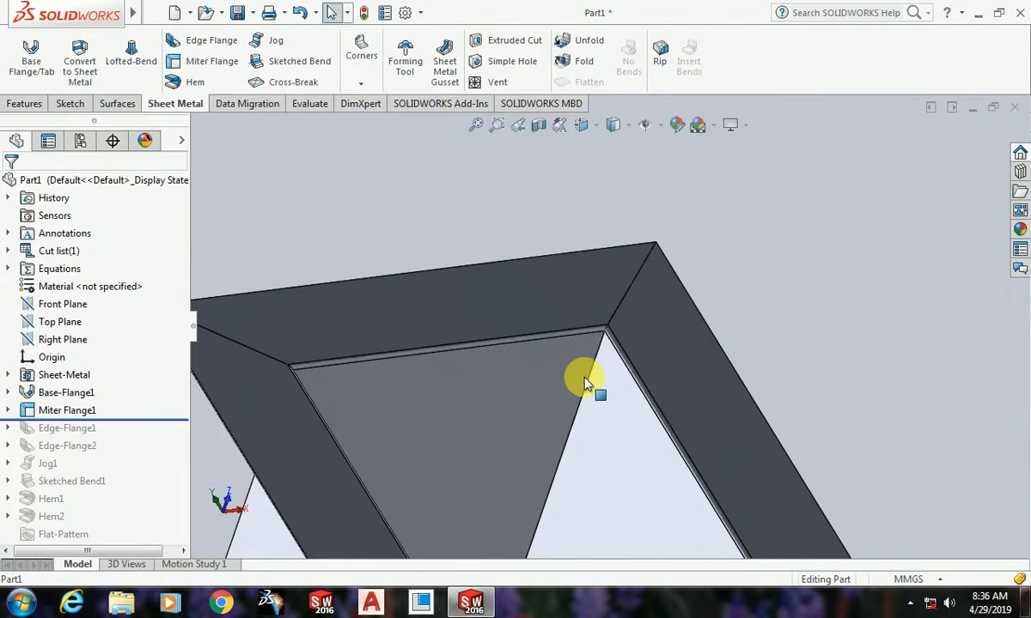
{"action": "scroll", "coordinate": [584, 384], "scroll_direction": "up", "scroll_amount": 5}
Step: Examine the overall shape of the flanged box, including its side walls and underside
{"action": "middle_click_drag", "start_coordinate": [594, 387], "coordinate": [655, 543]}
{"action": "scroll", "coordinate": [685, 352], "scroll_direction": "up", "scroll_amount": 3}
{"action": "scroll", "coordinate": [603, 271], "scroll_direction": "down", "scroll_amount": 10}
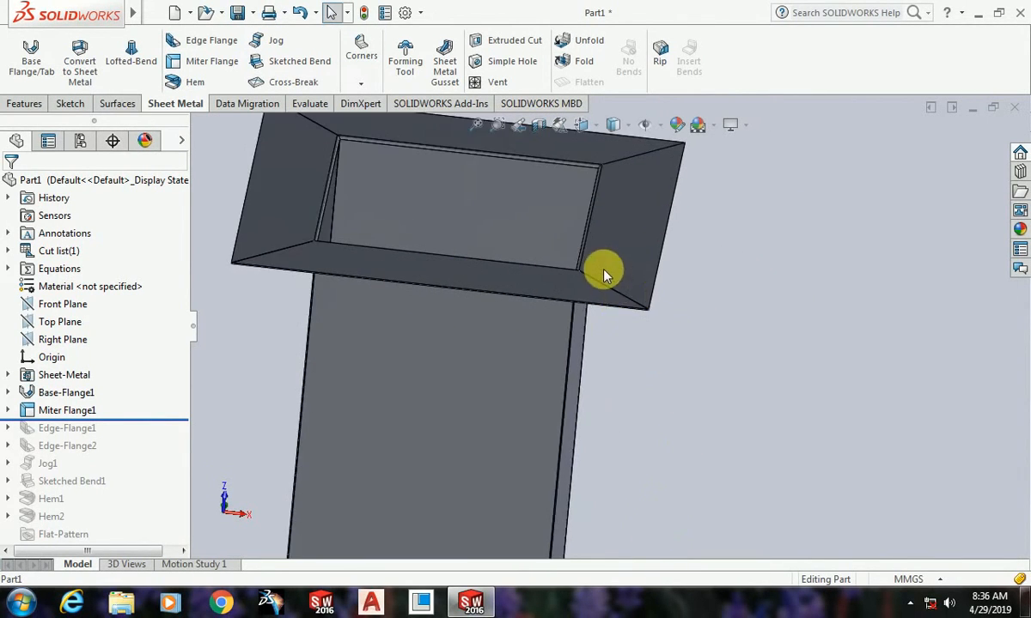
{"action": "scroll", "coordinate": [483, 384], "scroll_direction": "up", "scroll_amount": 8}
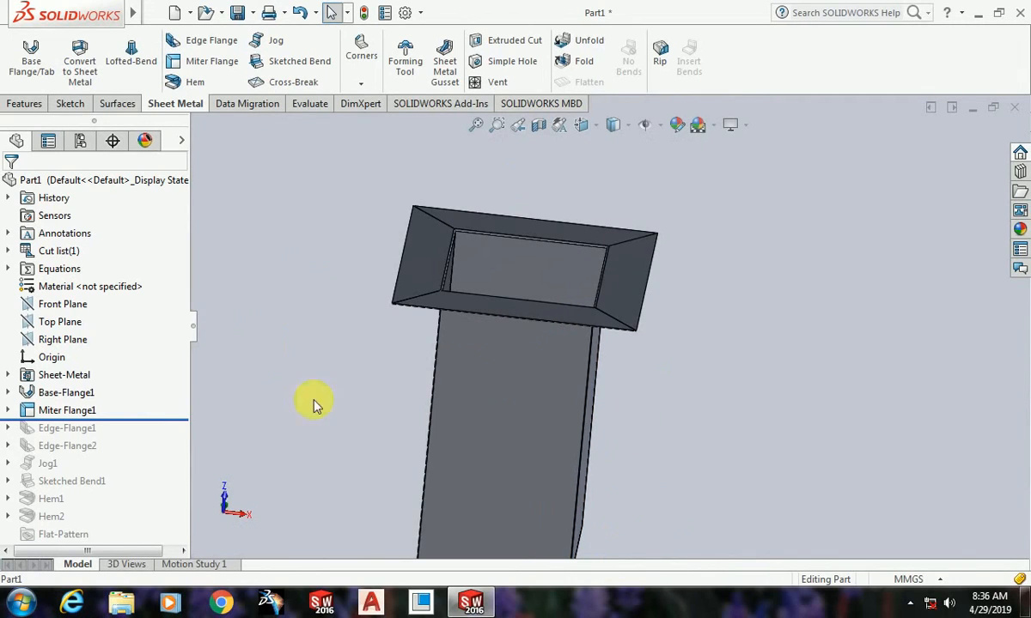
{"action": "scroll", "coordinate": [594, 272], "scroll_direction": "down", "scroll_amount": 5}
{"action": "scroll", "coordinate": [671, 369], "scroll_direction": "up", "scroll_amount": 6}
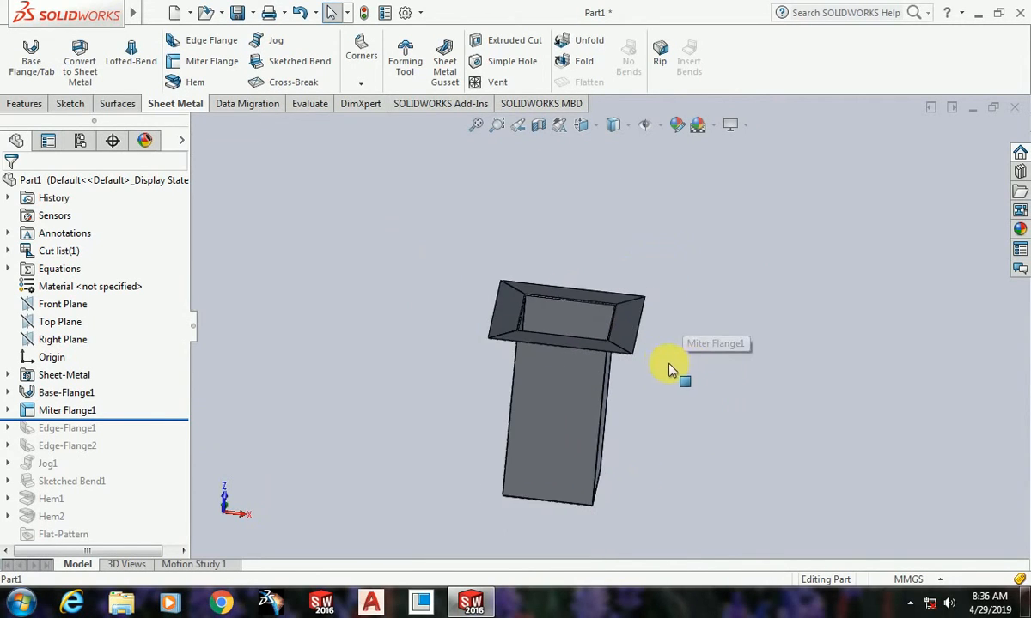
{"action": "scroll", "coordinate": [666, 386], "scroll_direction": "up", "scroll_amount": 5}
{"action": "middle_click_drag", "start_coordinate": [661, 401], "coordinate": [486, 318]}
{"action": "scroll", "coordinate": [601, 361], "scroll_direction": "down", "scroll_amount": 5}
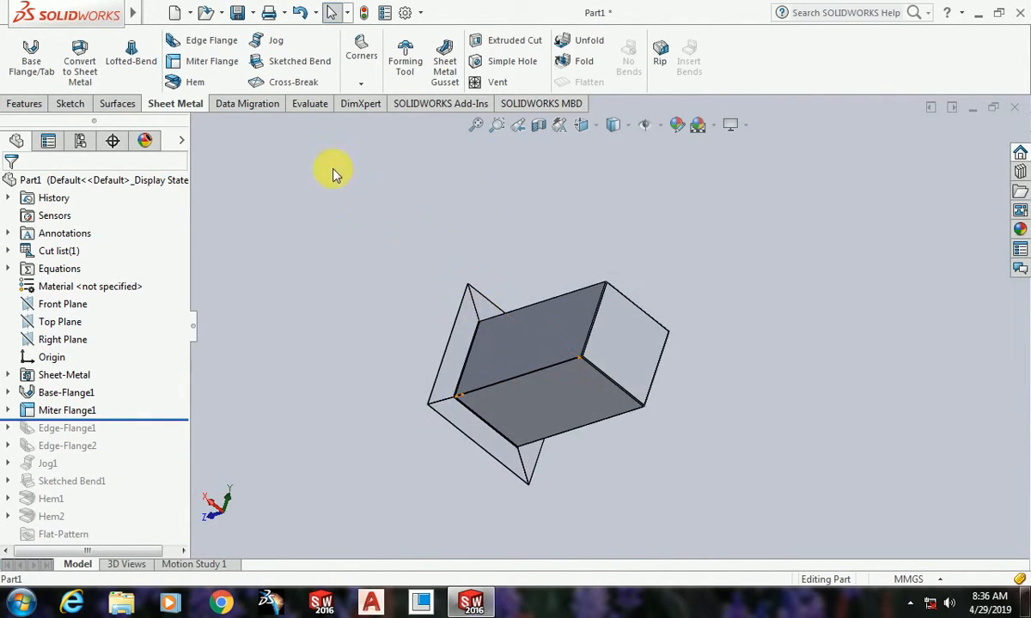
{"action": "scroll", "coordinate": [593, 309], "scroll_direction": "up", "scroll_amount": 3}
{"action": "scroll", "coordinate": [674, 346], "scroll_direction": "down", "scroll_amount": 3}
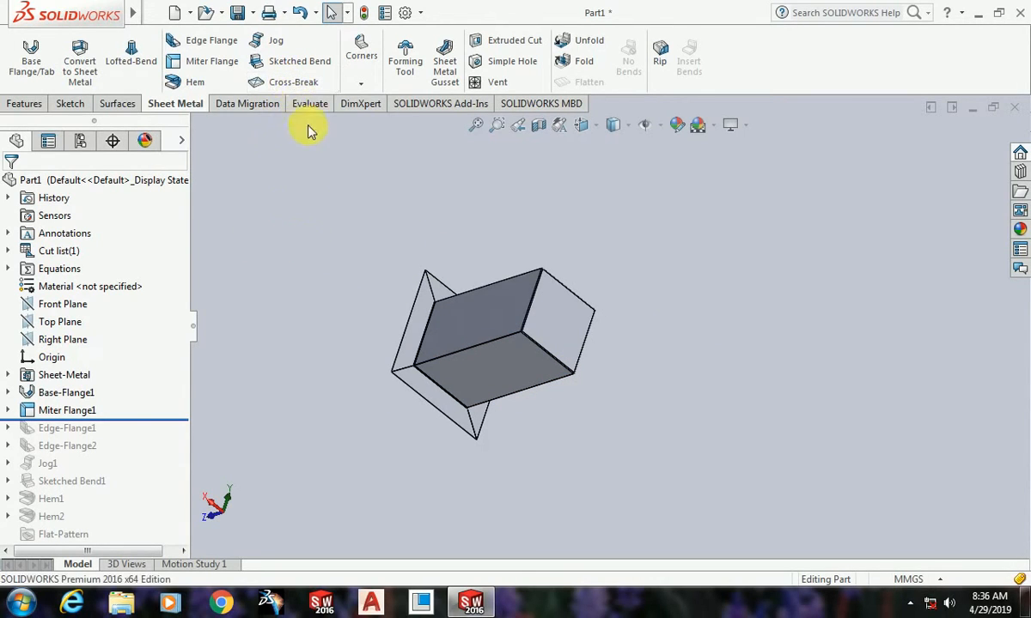
Step: Start a Cross Break on the outer square face of the box's base
{"action": "left_click", "coordinate": [280, 89]}
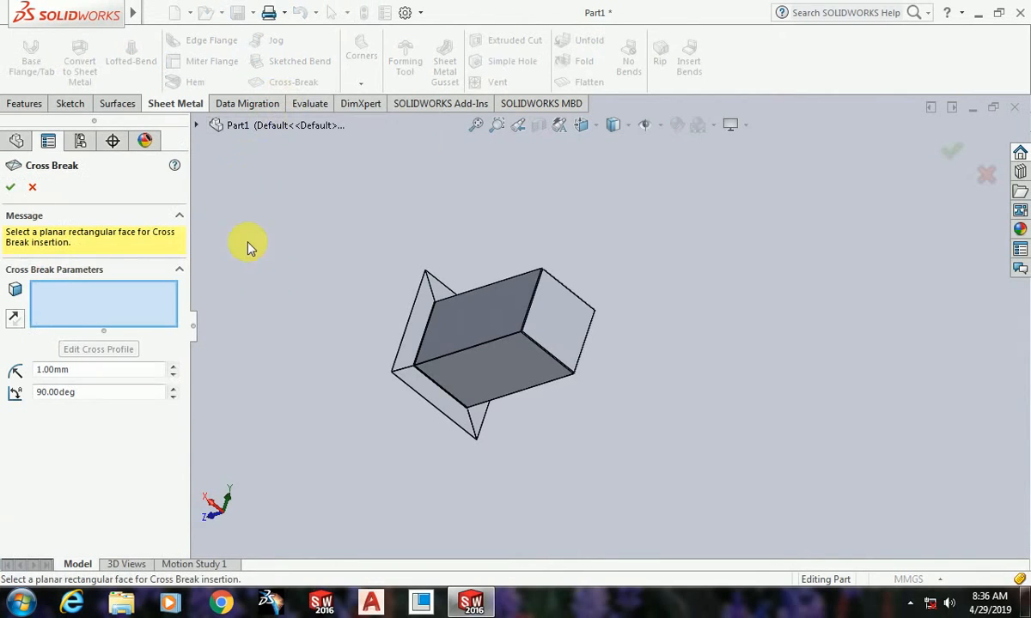
{"action": "scroll", "coordinate": [545, 369], "scroll_direction": "down", "scroll_amount": 3}
{"action": "left_click", "coordinate": [559, 302]}
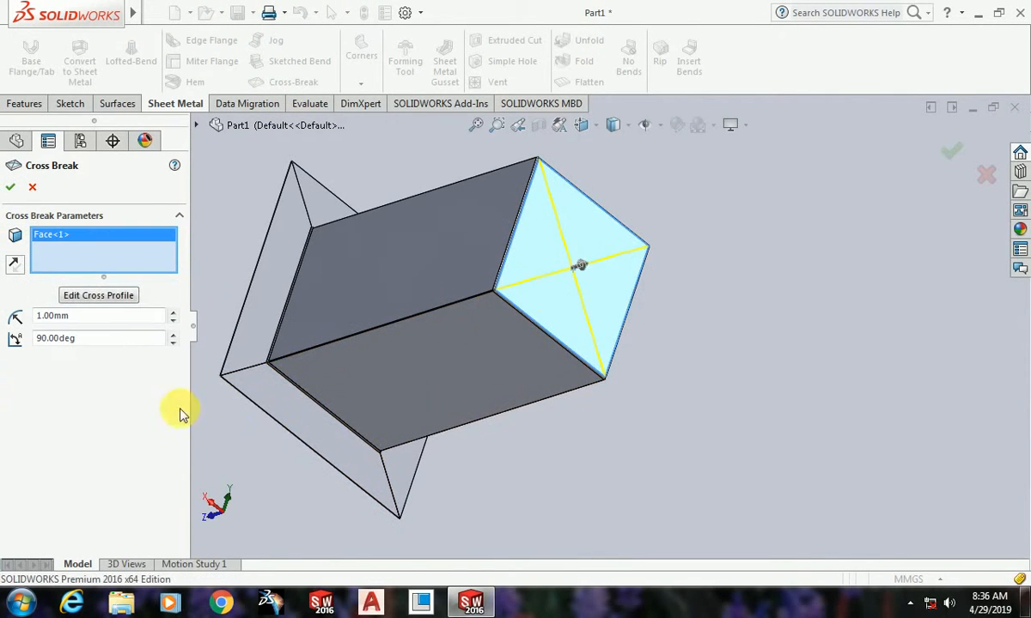
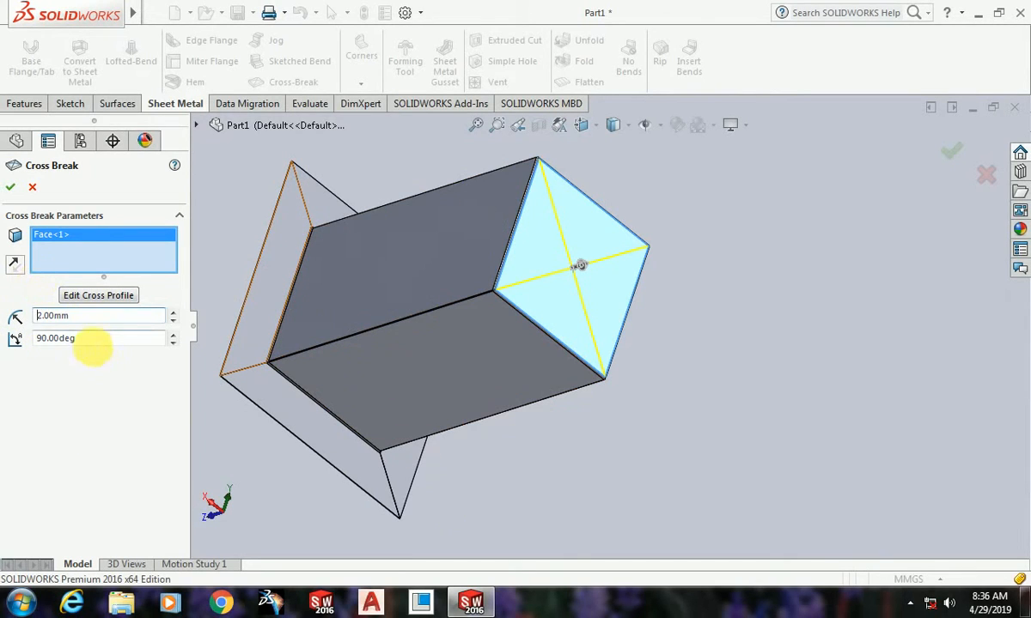
Step: Set the cross break angle to 45 degrees and create the feature on the box's outer square face
{"action": "double_click", "coordinate": [86, 338]}
{"action": "type", "text": "45"}
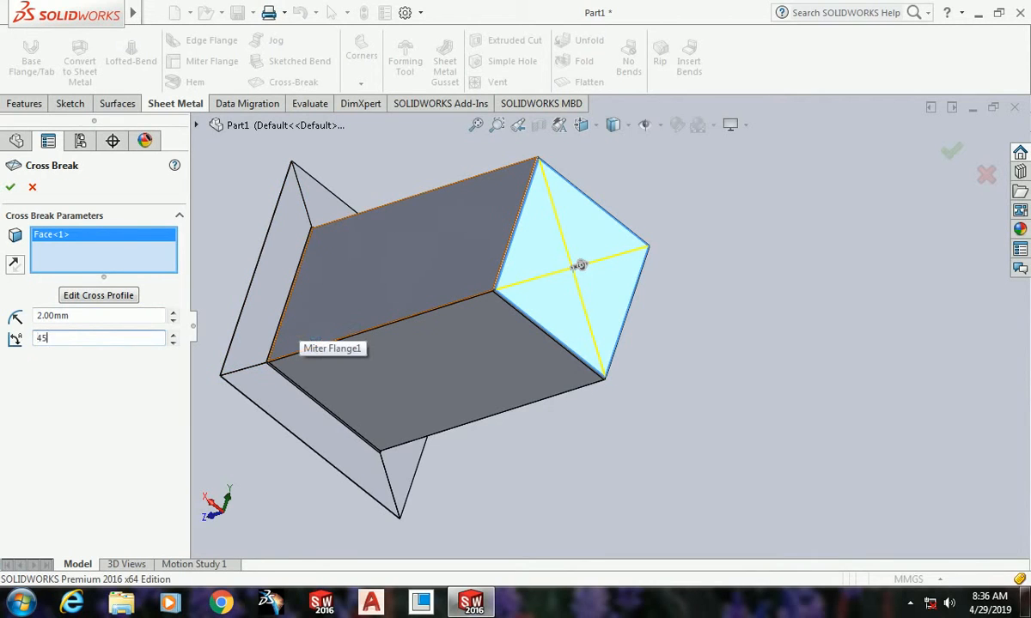
{"action": "left_click", "coordinate": [19, 193]}
Step: Examine the cross break lines, bends and corner gap at the box's closed end up close
{"action": "scroll", "coordinate": [513, 325], "scroll_direction": "down", "scroll_amount": 5}
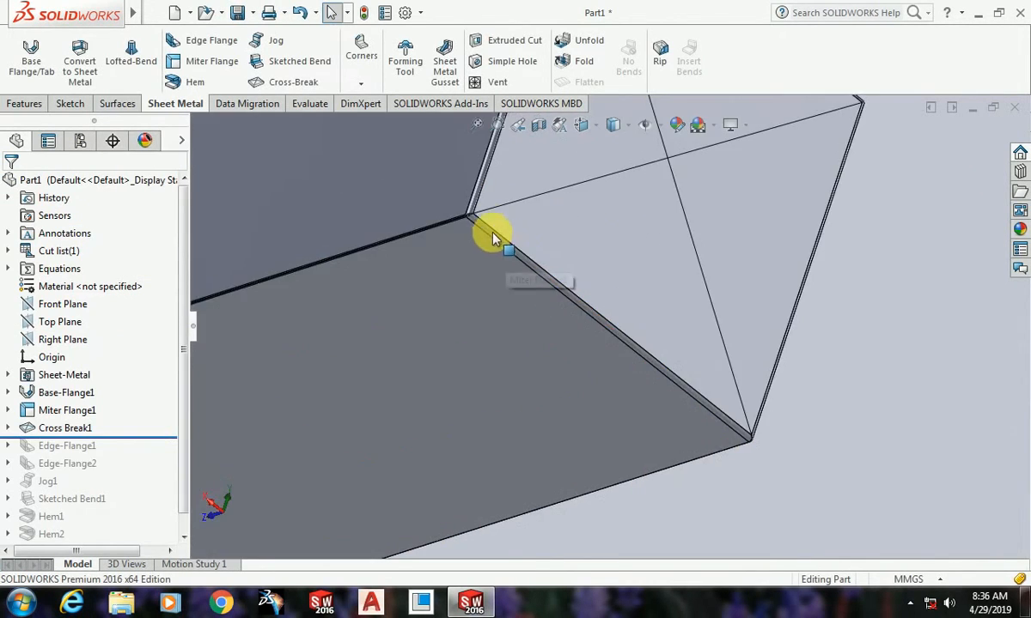
{"action": "scroll", "coordinate": [667, 329], "scroll_direction": "up", "scroll_amount": 10}
{"action": "middle_click_drag", "start_coordinate": [671, 333], "coordinate": [637, 173]}
{"action": "scroll", "coordinate": [501, 340], "scroll_direction": "down", "scroll_amount": 8}
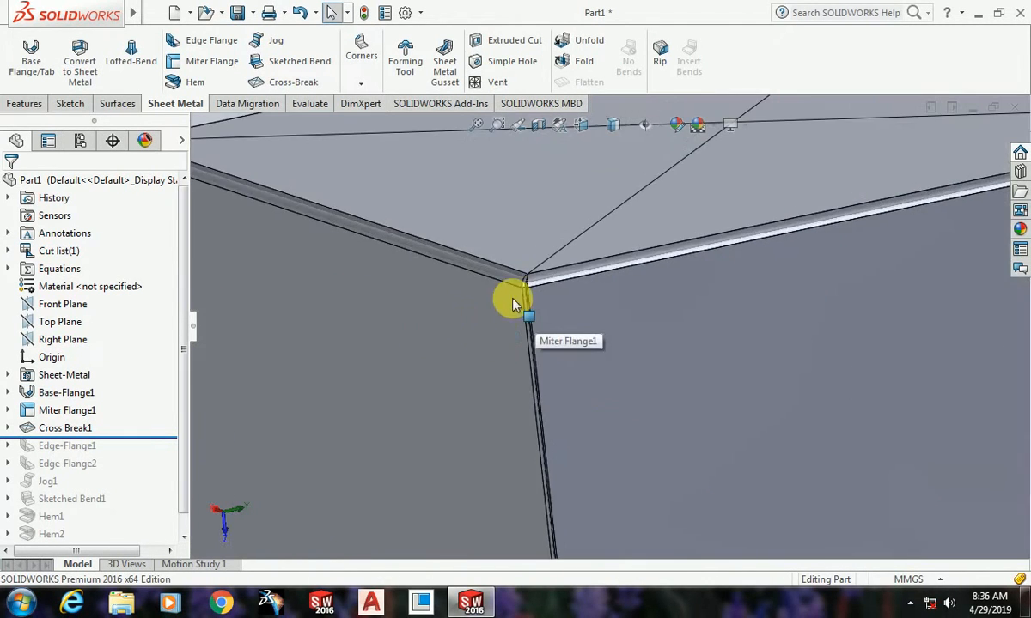
{"action": "scroll", "coordinate": [534, 260], "scroll_direction": "down", "scroll_amount": 5}
{"action": "scroll", "coordinate": [552, 356], "scroll_direction": "down", "scroll_amount": 4}
{"action": "middle_click", "coordinate": [551, 383]}
{"action": "middle_click_drag", "start_coordinate": [561, 383], "coordinate": [657, 375]}
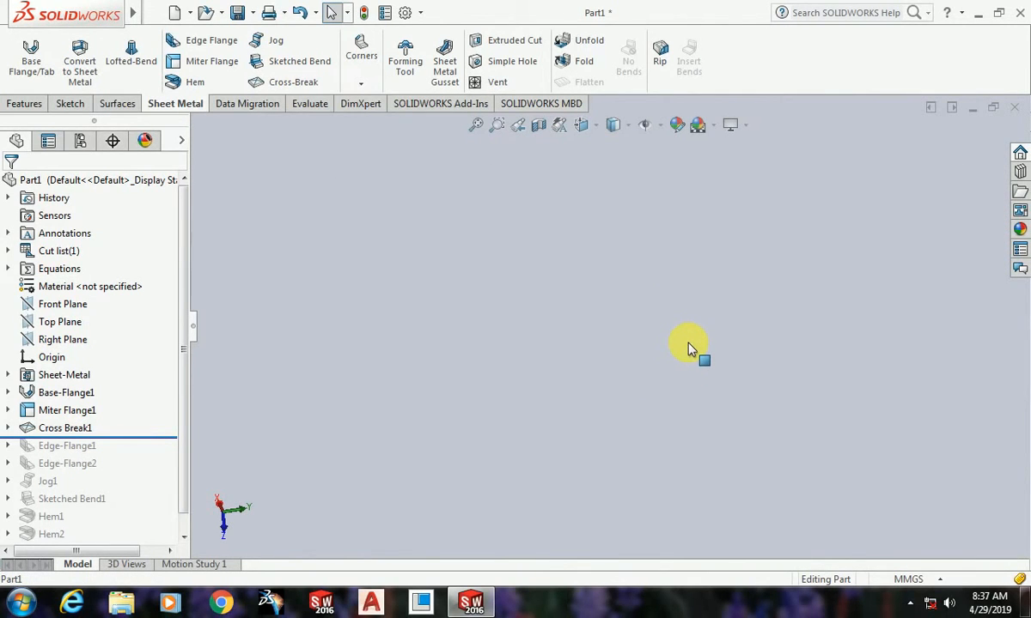
Step: Bring the whole box back into view, oriented with the cross-broken face visible
{"action": "middle_click_drag", "start_coordinate": [584, 277], "coordinate": [550, 383]}
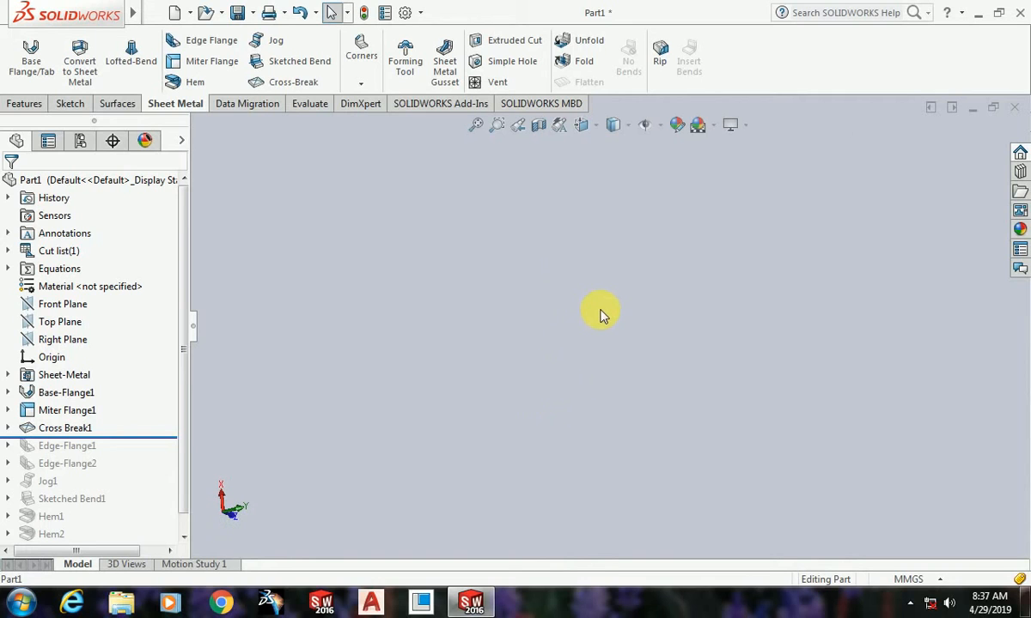
{"action": "left_click", "coordinate": [584, 129]}
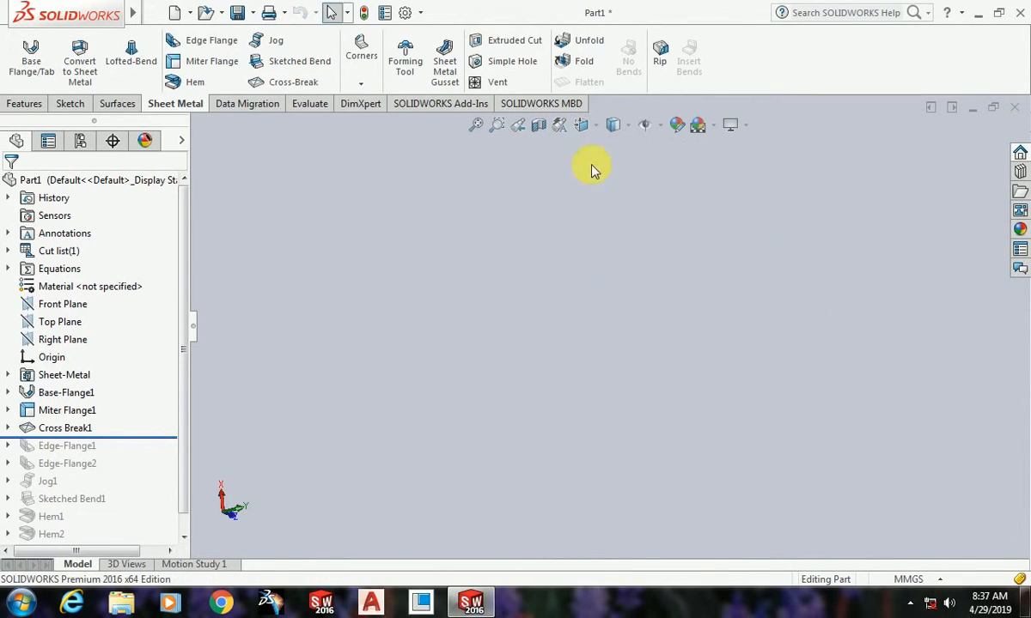
{"action": "left_click", "coordinate": [582, 126]}
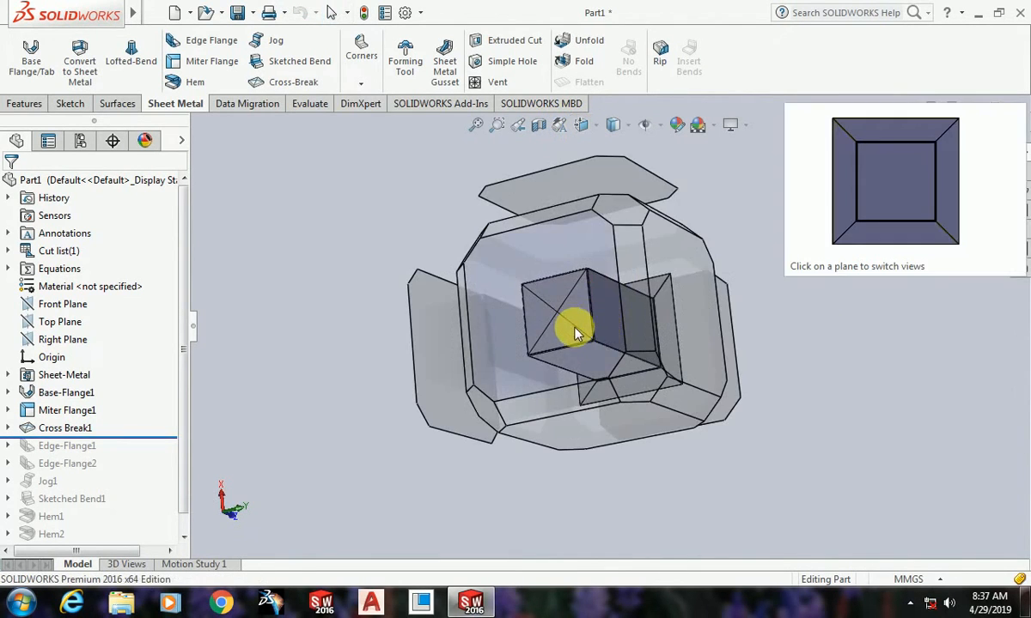
{"action": "scroll", "coordinate": [696, 363], "scroll_direction": "up", "scroll_amount": 5}
{"action": "middle_click_drag", "start_coordinate": [742, 376], "coordinate": [732, 488]}
{"action": "scroll", "coordinate": [569, 332], "scroll_direction": "down", "scroll_amount": 6}
{"action": "scroll", "coordinate": [543, 226], "scroll_direction": "up", "scroll_amount": 6}
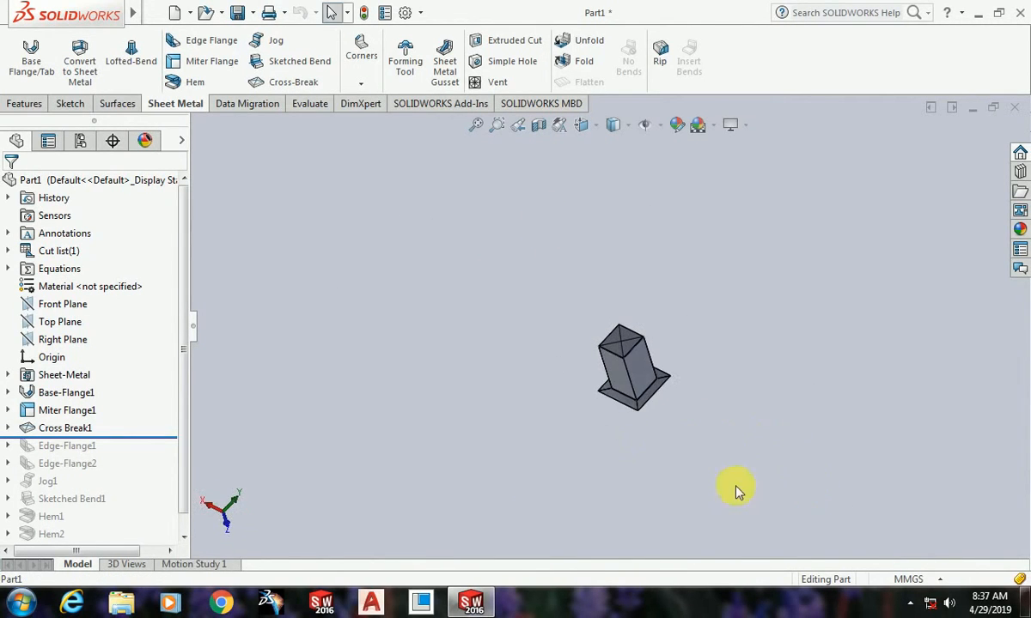
Step: Examine the cross-broken face, side walls and outward rim of the whole box from several angles
{"action": "scroll", "coordinate": [632, 359], "scroll_direction": "down", "scroll_amount": 5}
{"action": "scroll", "coordinate": [576, 299], "scroll_direction": "down", "scroll_amount": 5}
{"action": "scroll", "coordinate": [563, 373], "scroll_direction": "up", "scroll_amount": 8}
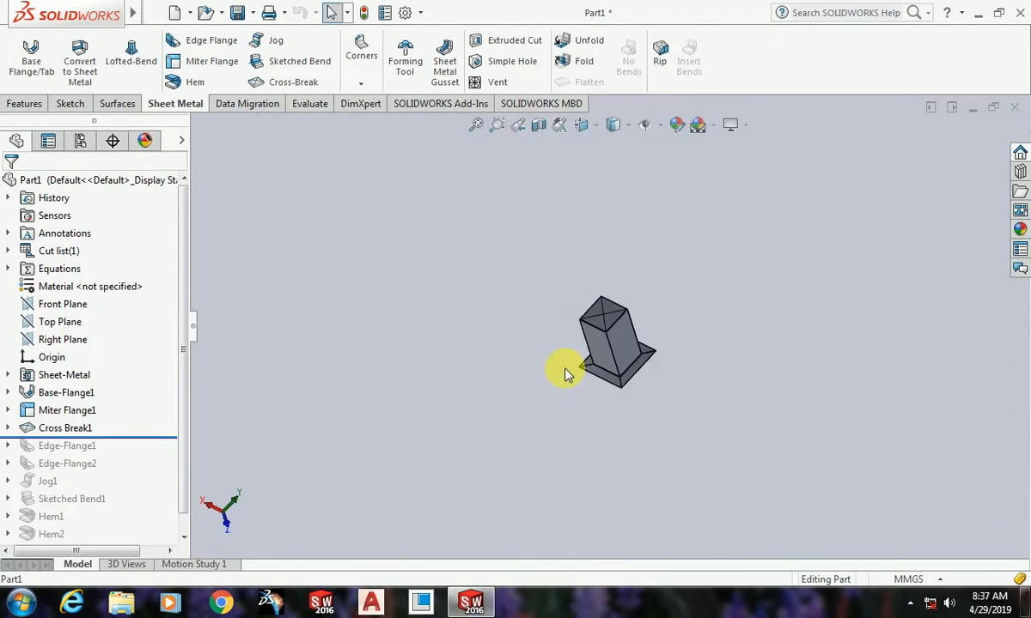
{"action": "scroll", "coordinate": [653, 370], "scroll_direction": "down", "scroll_amount": 3}
{"action": "scroll", "coordinate": [628, 360], "scroll_direction": "up", "scroll_amount": 3}
{"action": "scroll", "coordinate": [640, 378], "scroll_direction": "down", "scroll_amount": 8}
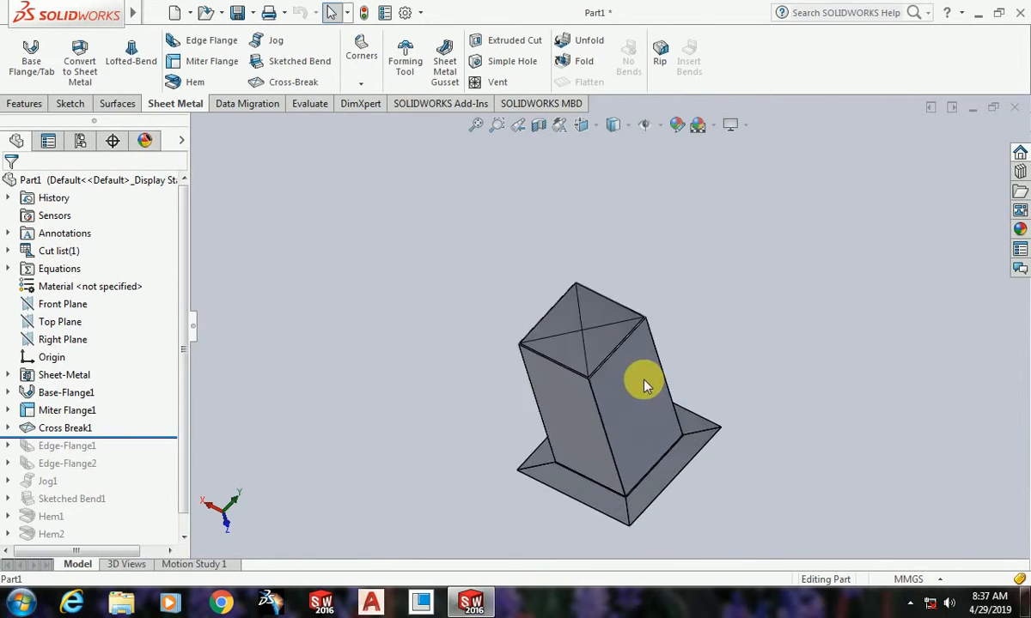
{"action": "scroll", "coordinate": [593, 333], "scroll_direction": "up", "scroll_amount": 6}
{"action": "scroll", "coordinate": [599, 299], "scroll_direction": "down", "scroll_amount": 5}
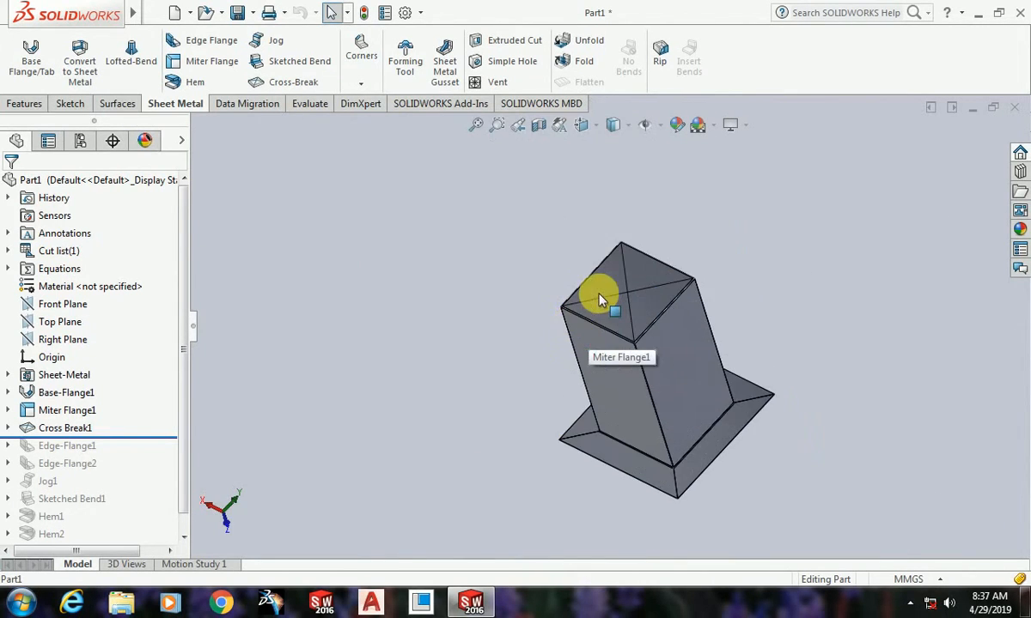
{"action": "middle_click_drag", "start_coordinate": [662, 410], "coordinate": [767, 265]}
{"action": "scroll", "coordinate": [748, 387], "scroll_direction": "up", "scroll_amount": 5}
{"action": "scroll", "coordinate": [530, 376], "scroll_direction": "up", "scroll_amount": 4}
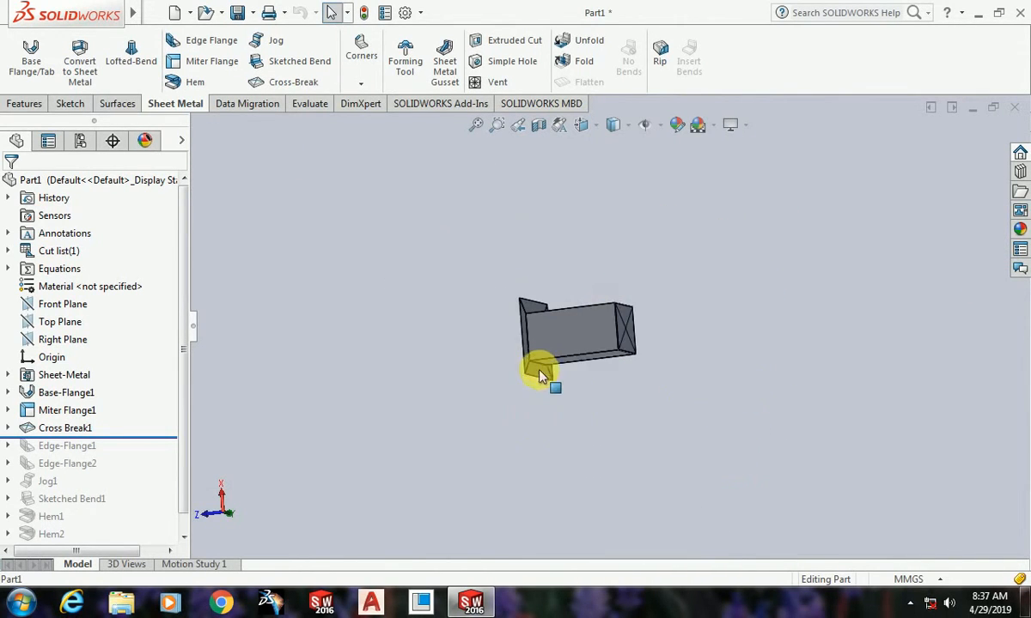
{"action": "scroll", "coordinate": [540, 372], "scroll_direction": "down", "scroll_amount": 5}
{"action": "middle_click_drag", "start_coordinate": [651, 448], "coordinate": [718, 483]}
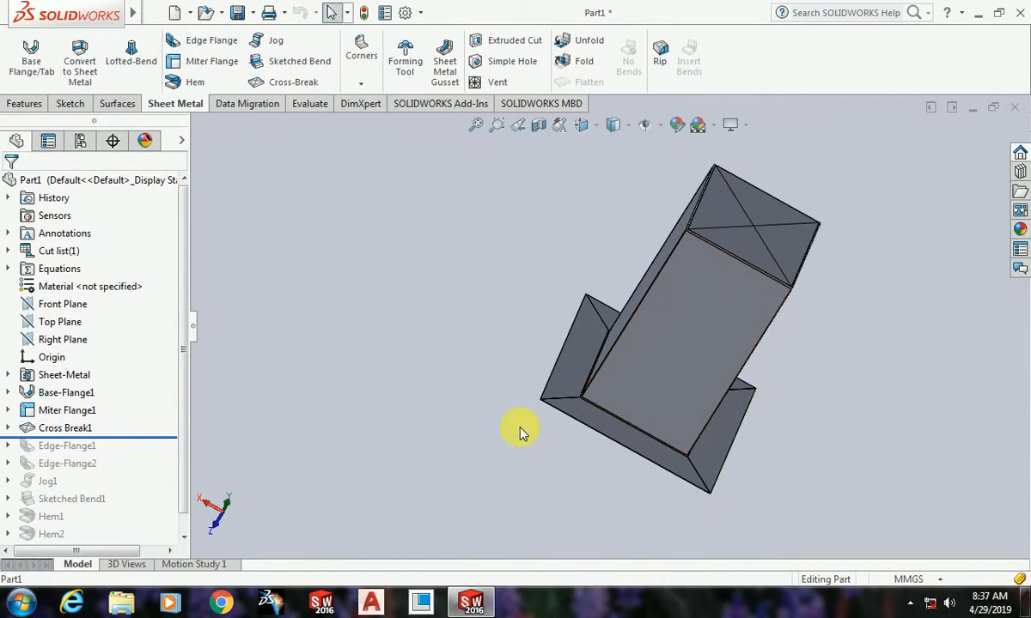
{"action": "scroll", "coordinate": [549, 434], "scroll_direction": "up", "scroll_amount": 3}
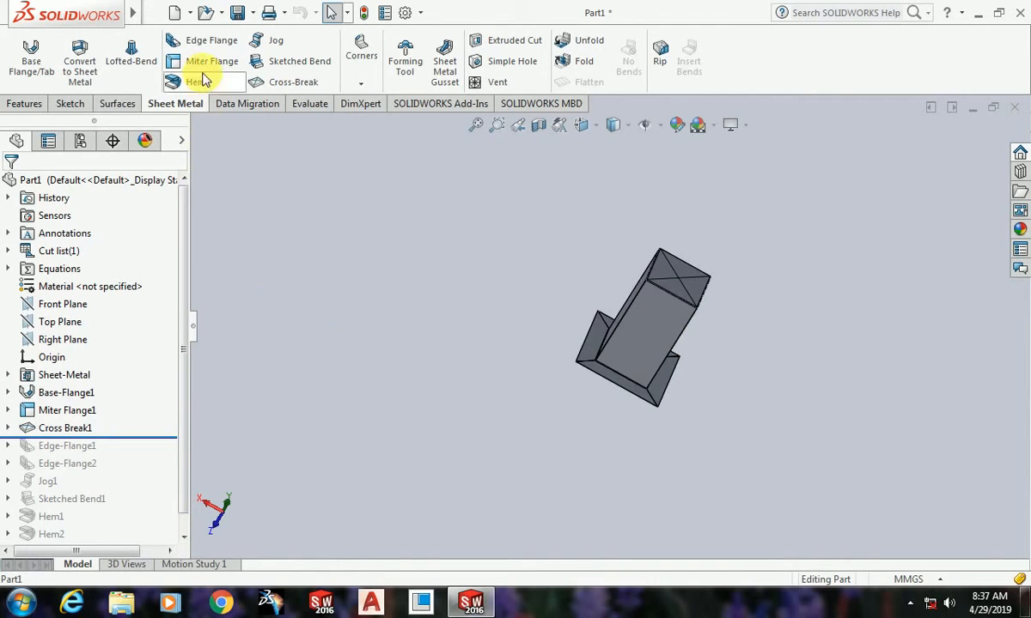
Step: Look up the Swept Flange command among the available sheet metal features without starting it
{"action": "mouse_move", "coordinate": [133, 12]}
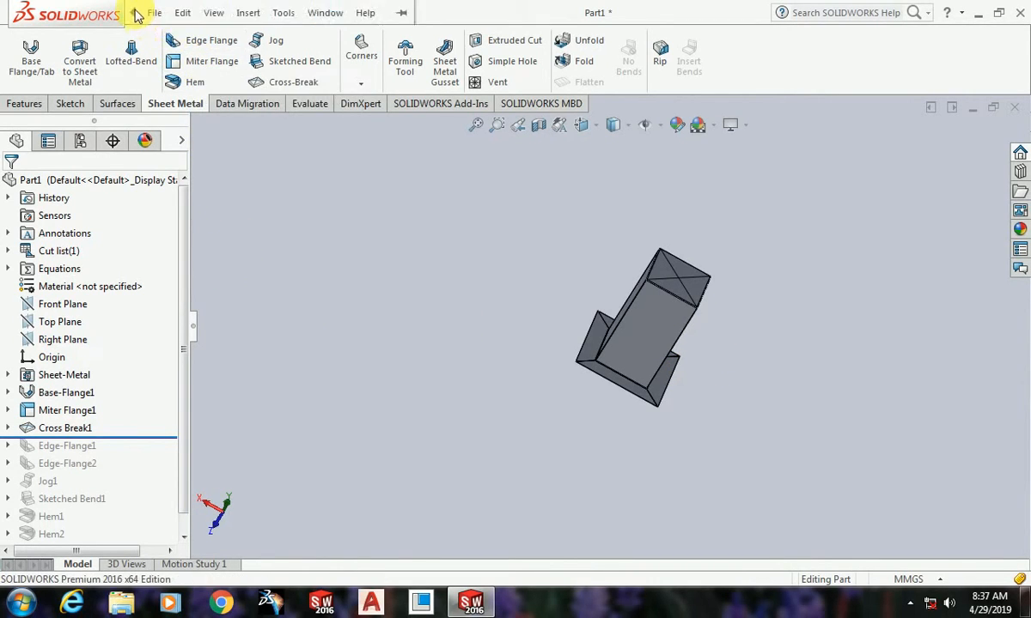
{"action": "left_click", "coordinate": [214, 12]}
{"action": "mouse_move", "coordinate": [240, 13]}
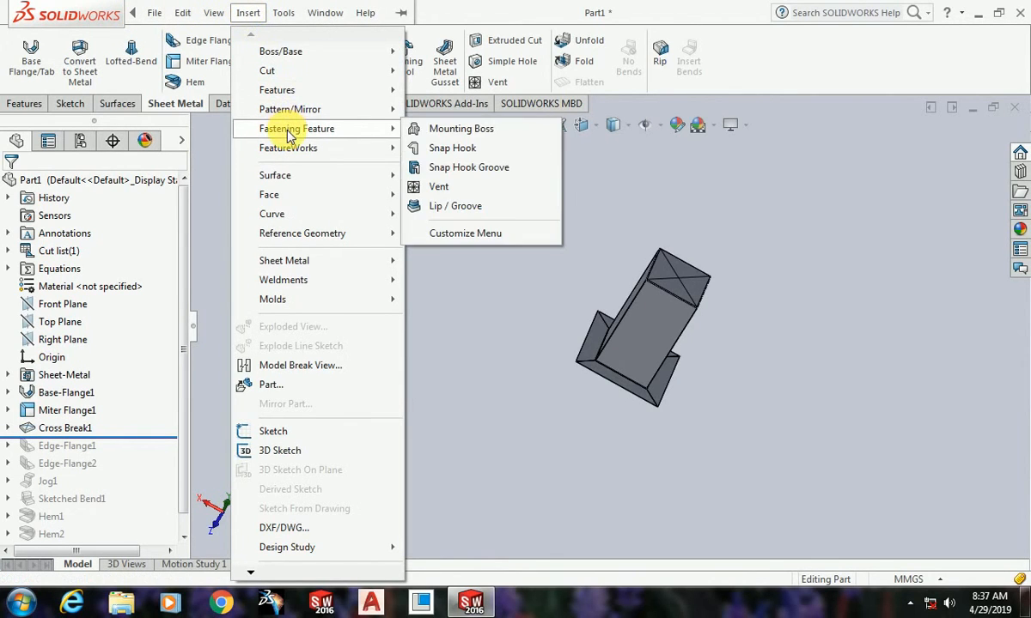
{"action": "mouse_move", "coordinate": [306, 148]}
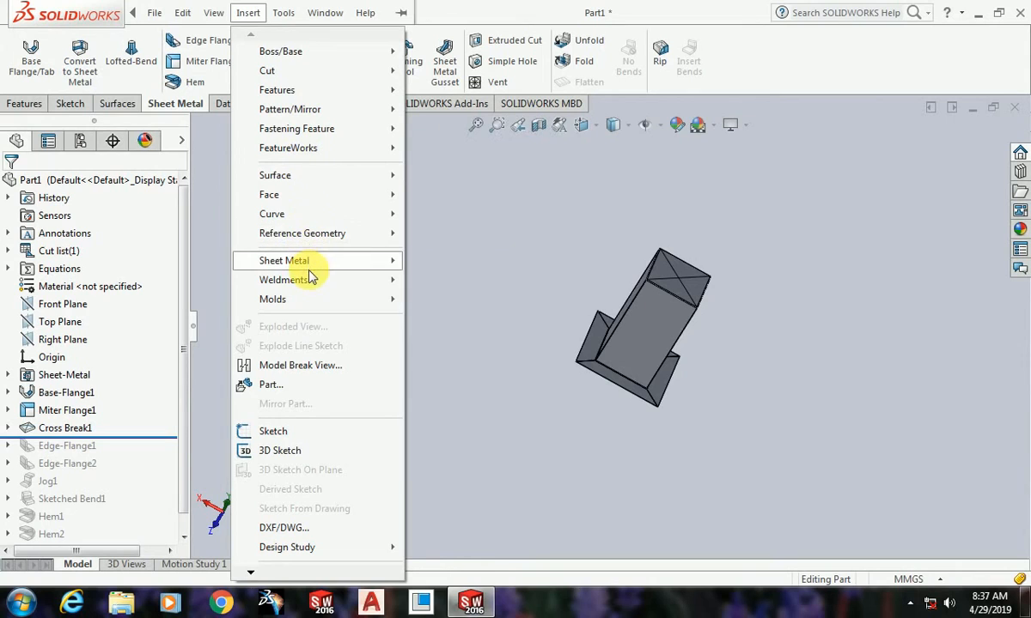
{"action": "mouse_move", "coordinate": [310, 262]}
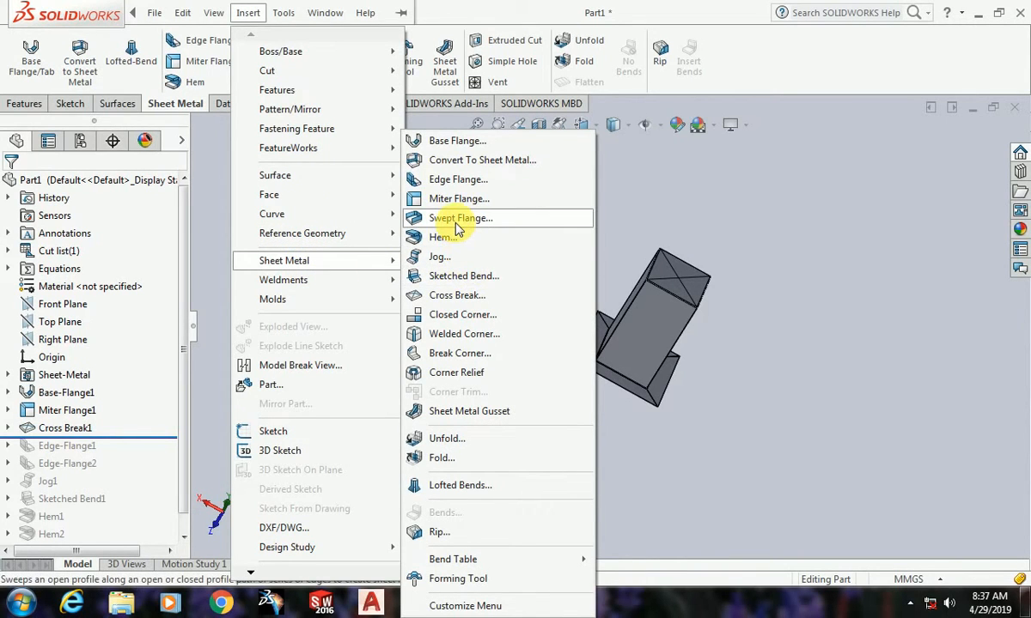
{"action": "left_click", "coordinate": [680, 182]}
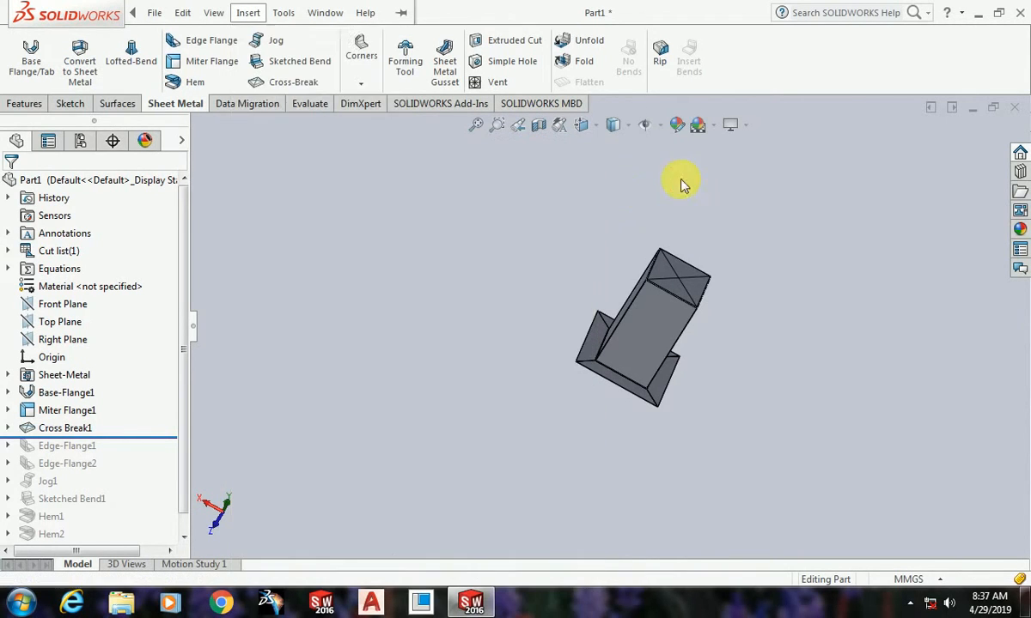
{"action": "left_click", "coordinate": [153, 13]}
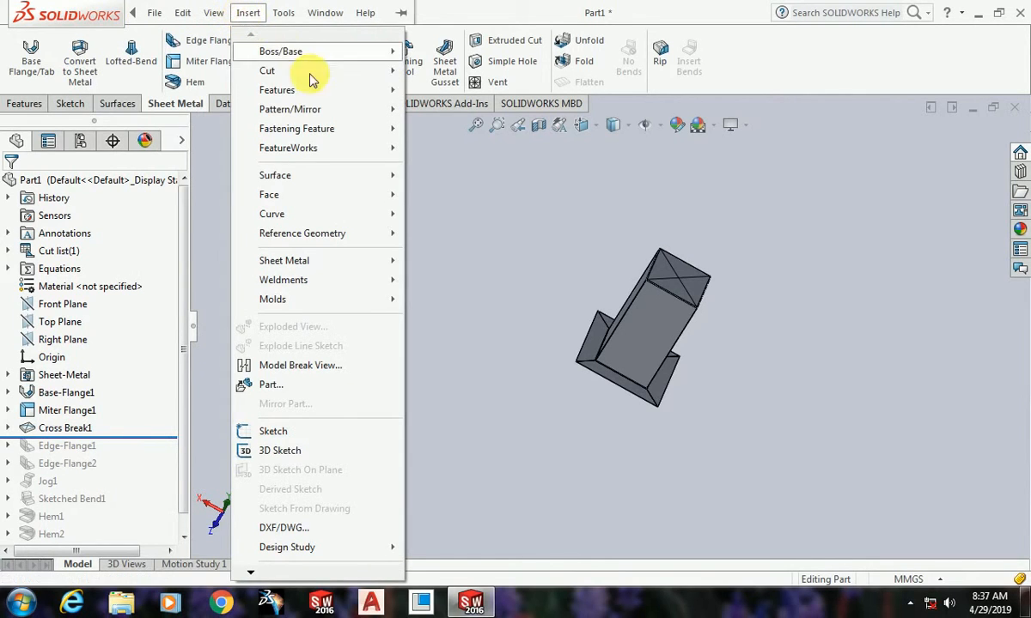
{"action": "mouse_move", "coordinate": [318, 266]}
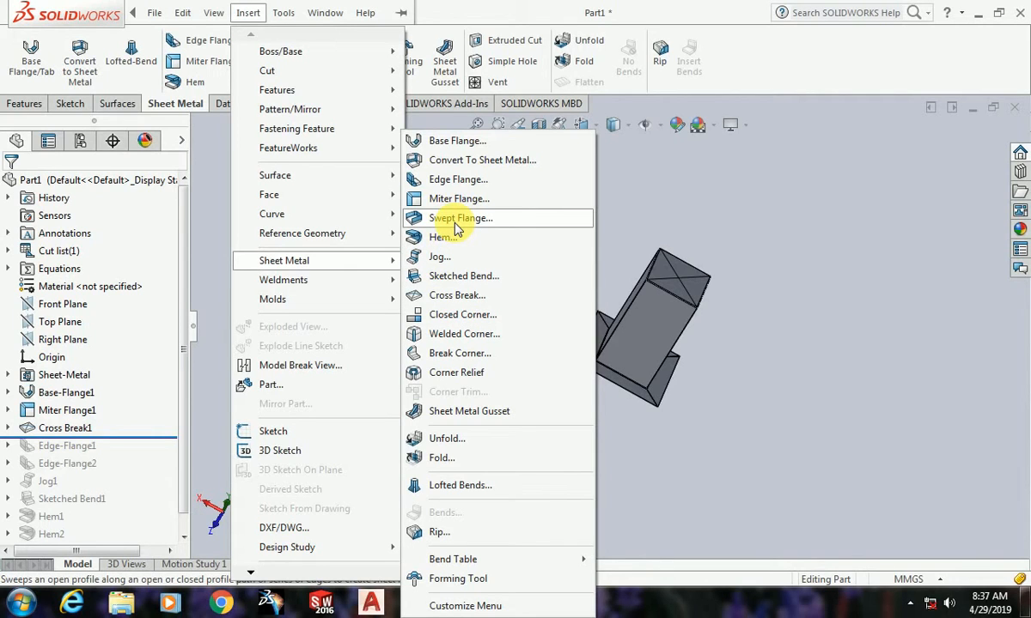
{"action": "left_click", "coordinate": [760, 224]}
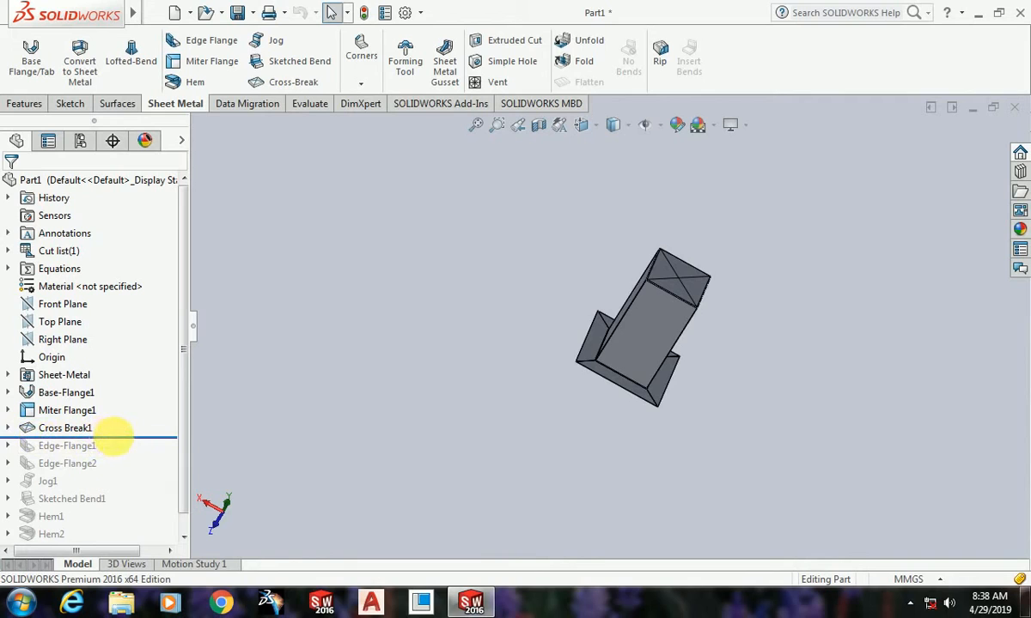
Step: Try to delete the miter flange feature, continuing the rebuild with errors ignored
{"action": "left_click", "coordinate": [120, 438]}
{"action": "left_click_drag", "start_coordinate": [122, 444], "coordinate": [126, 418]}
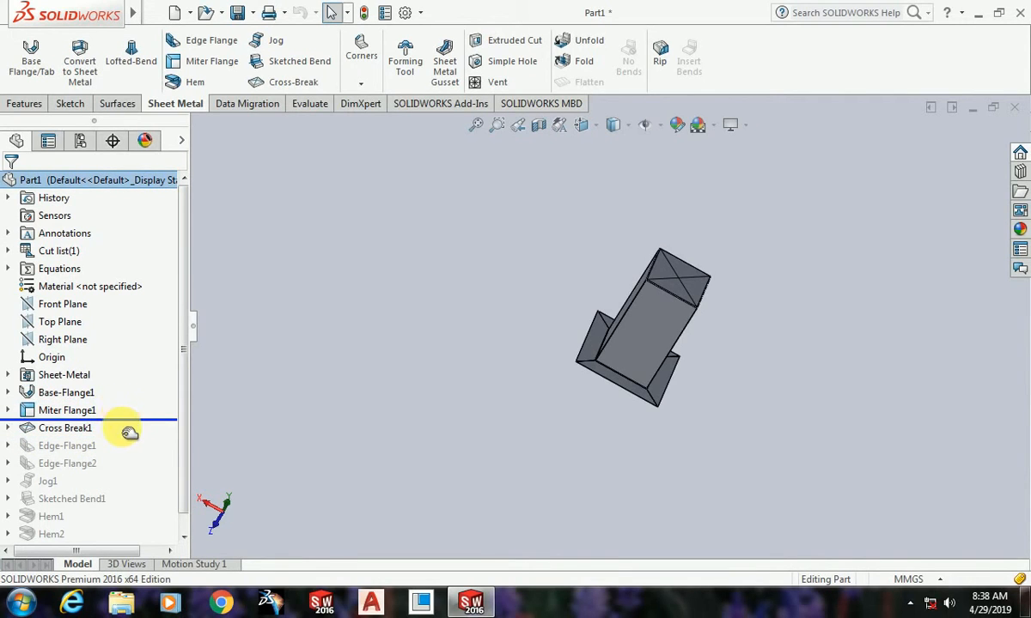
{"action": "left_click", "coordinate": [8, 410]}
{"action": "left_click", "coordinate": [54, 376]}
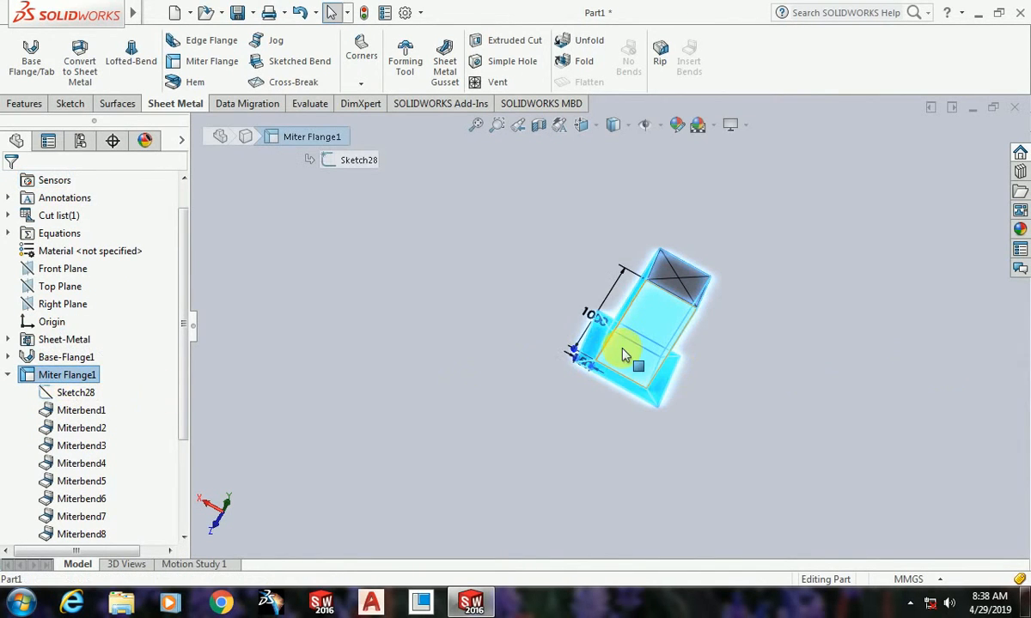
{"action": "key", "text": "Delete"}
{"action": "key", "text": "Return"}
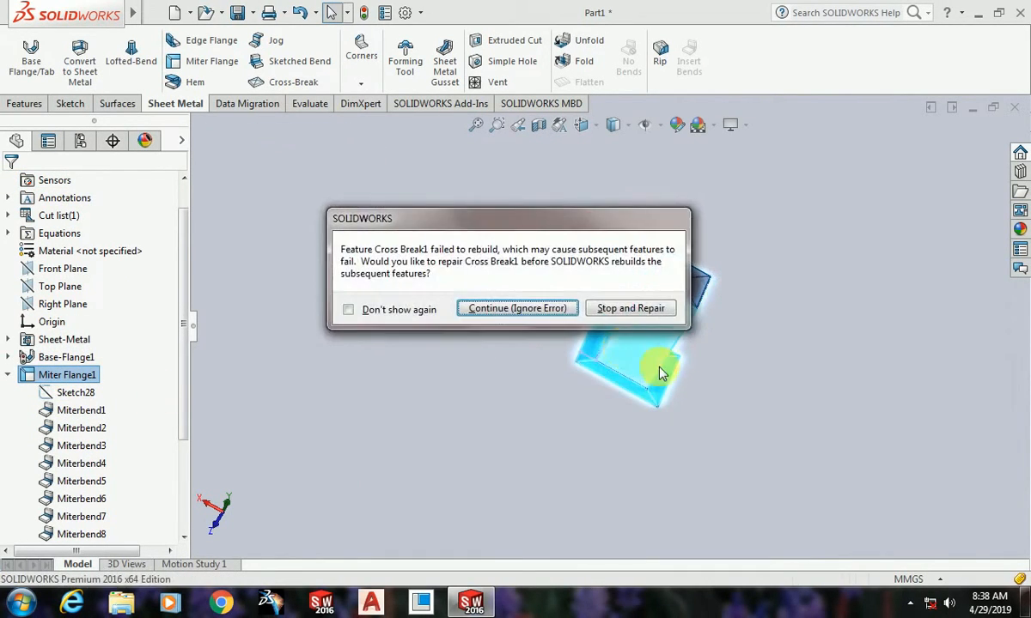
{"action": "left_click", "coordinate": [513, 311]}
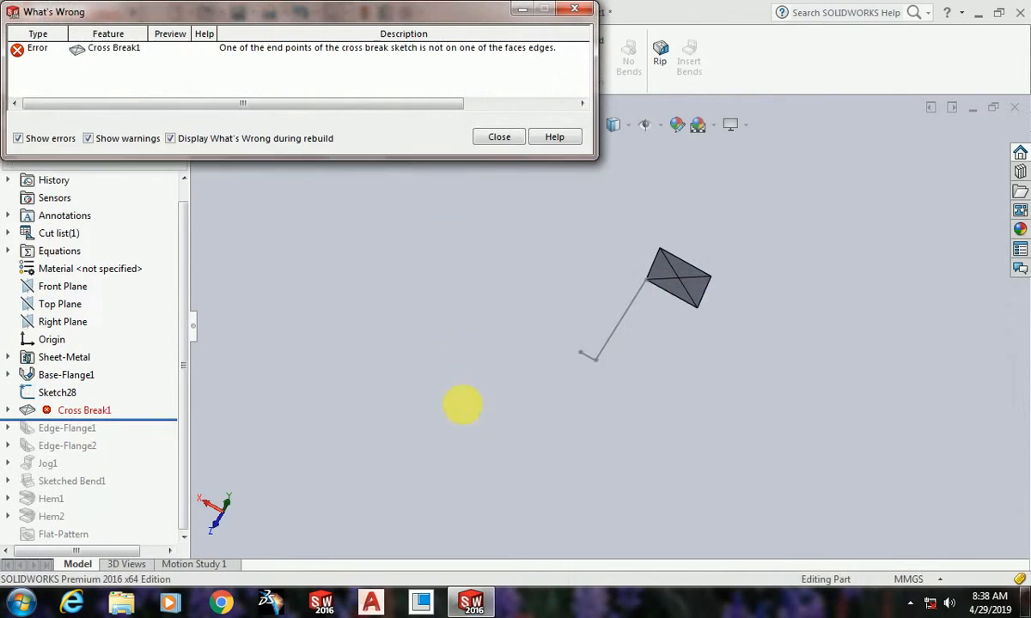
{"action": "left_click", "coordinate": [499, 137]}
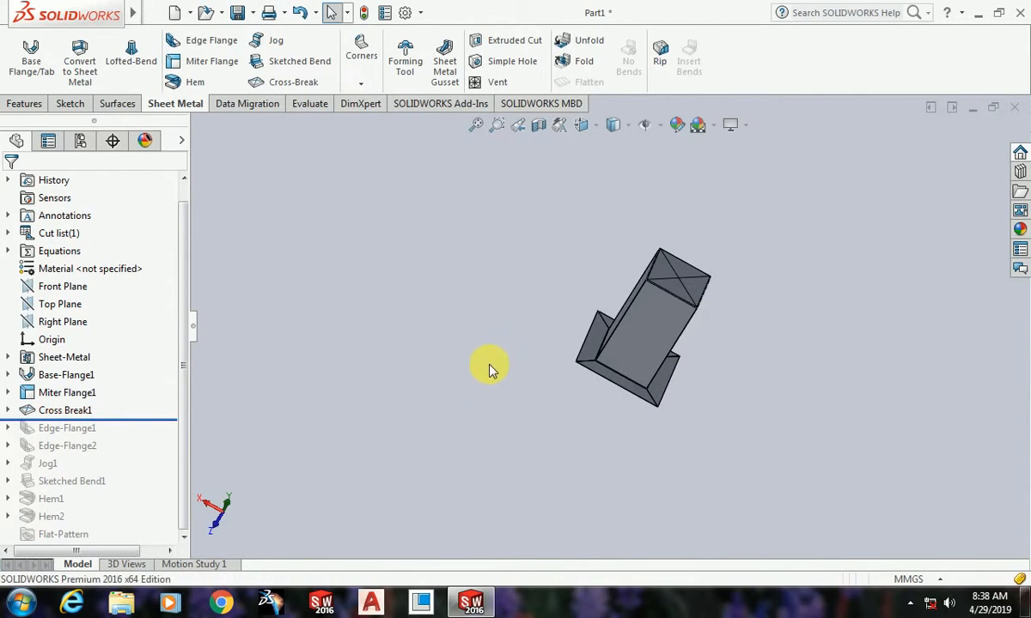
Step: Inspect the sketches that belong to the cross break and the miter flange in the feature history
{"action": "middle_click_drag", "start_coordinate": [726, 414], "coordinate": [709, 372]}
{"action": "scroll", "coordinate": [709, 372], "scroll_direction": "down", "scroll_amount": 3}
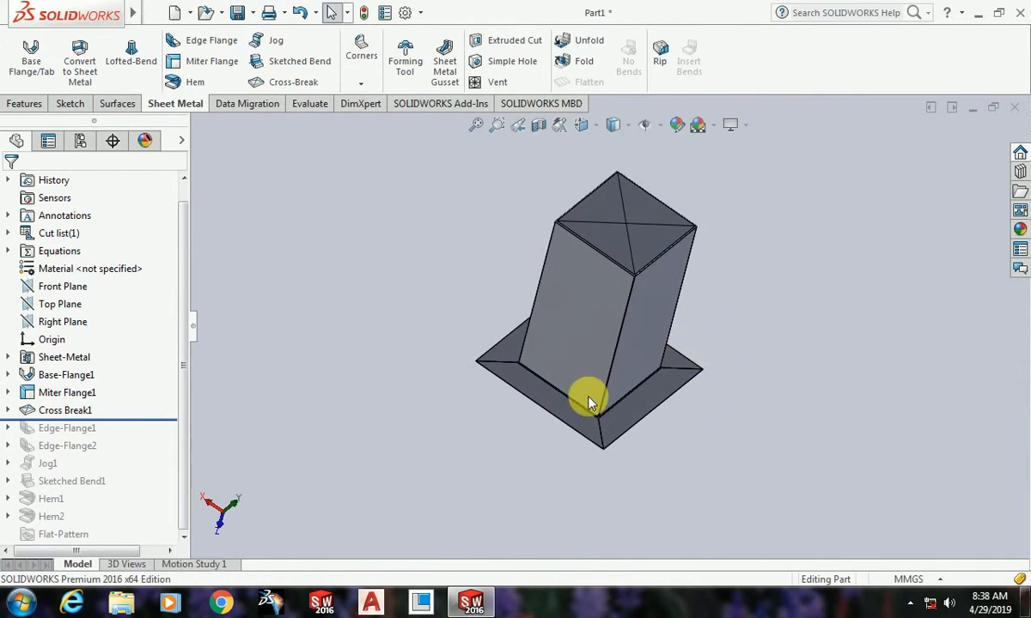
{"action": "left_click", "coordinate": [10, 411]}
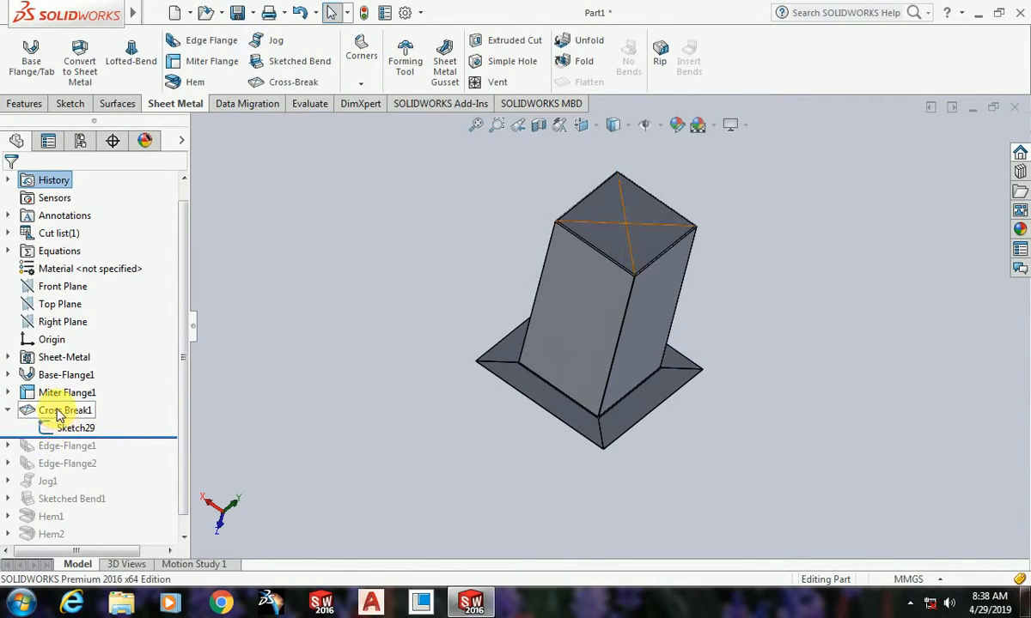
{"action": "left_click", "coordinate": [59, 412]}
{"action": "left_click", "coordinate": [86, 428]}
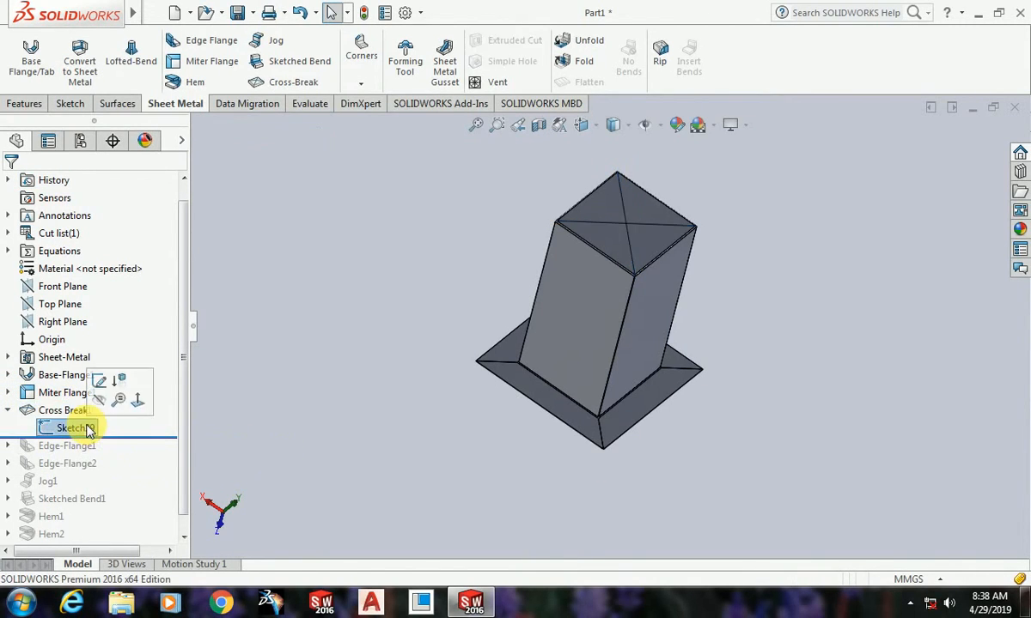
{"action": "left_click", "coordinate": [86, 428]}
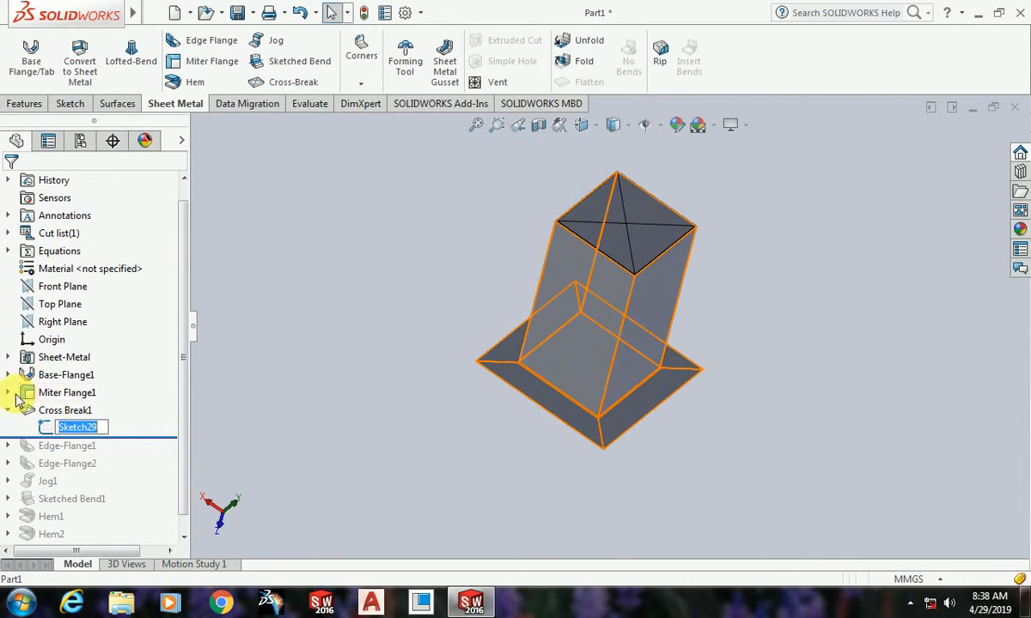
{"action": "left_click", "coordinate": [10, 393]}
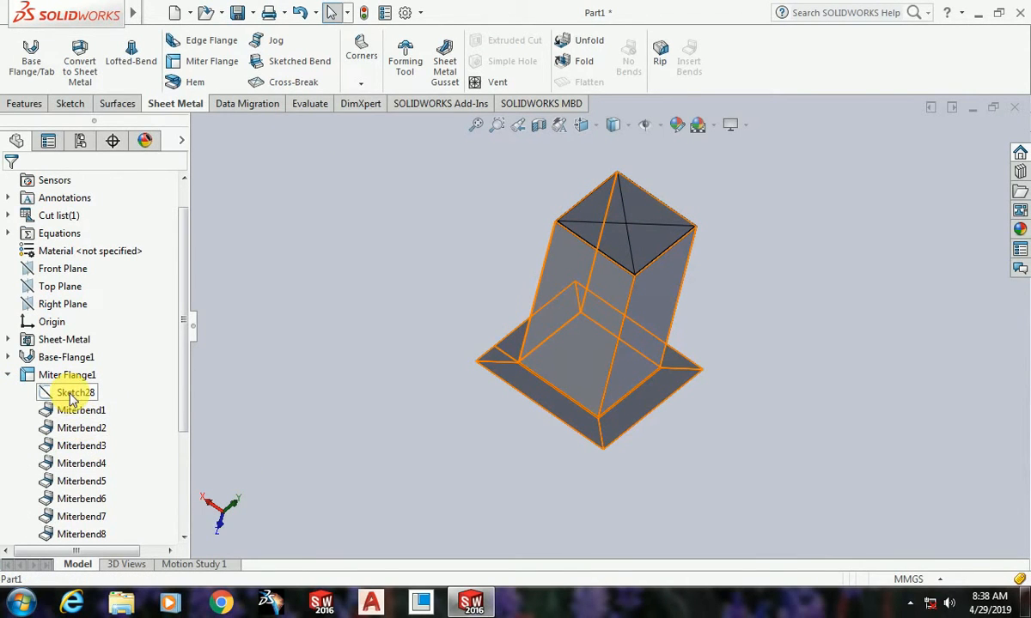
{"action": "left_click", "coordinate": [74, 394]}
{"action": "left_click", "coordinate": [8, 376]}
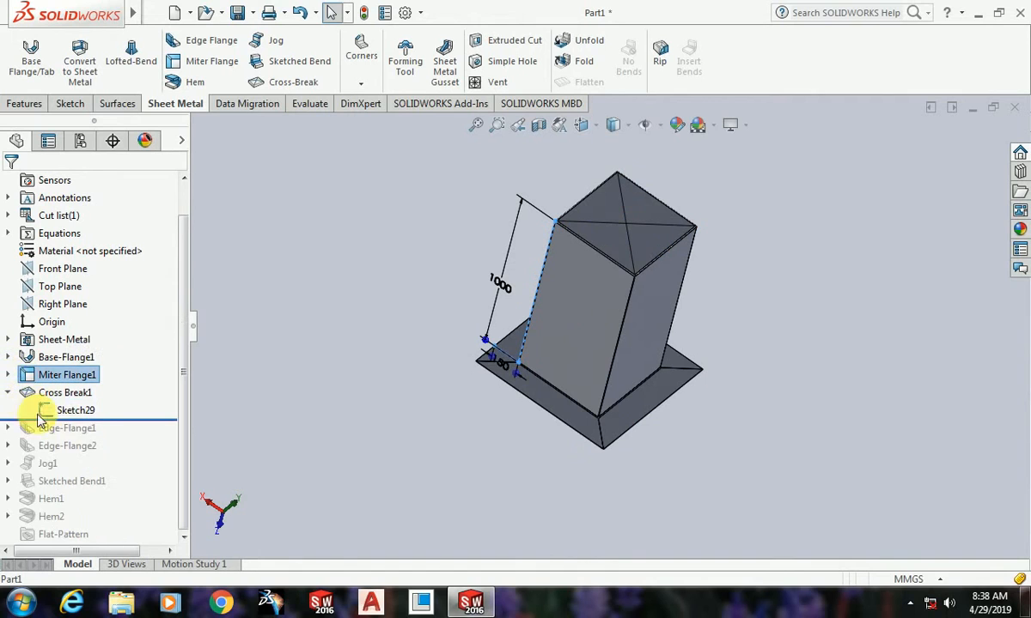
Step: Delete the cross break feature together with its dependent sketch
{"action": "left_click", "coordinate": [64, 414]}
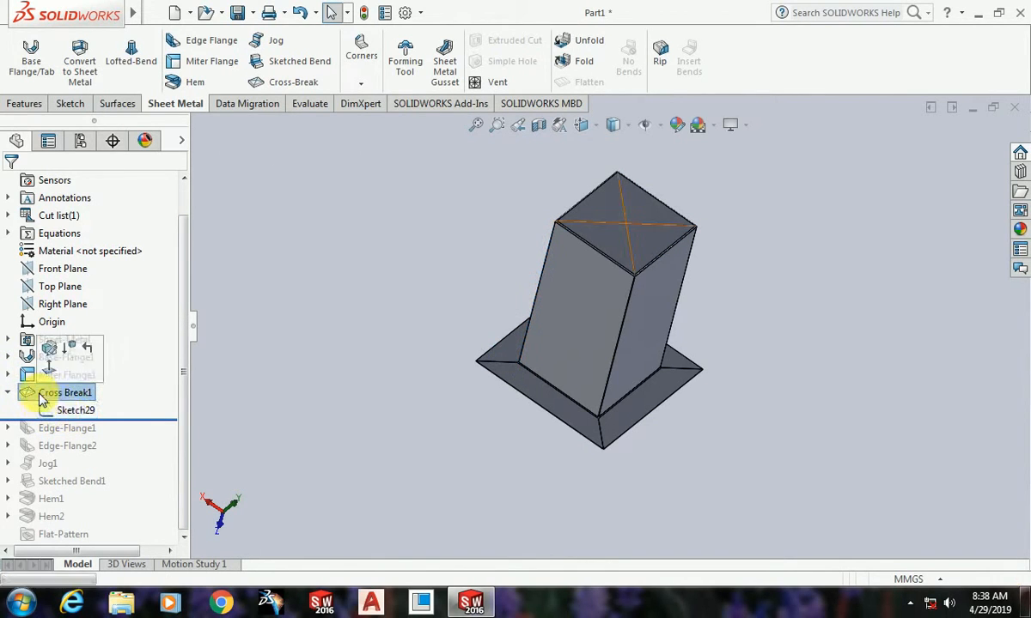
{"action": "left_click", "coordinate": [43, 394]}
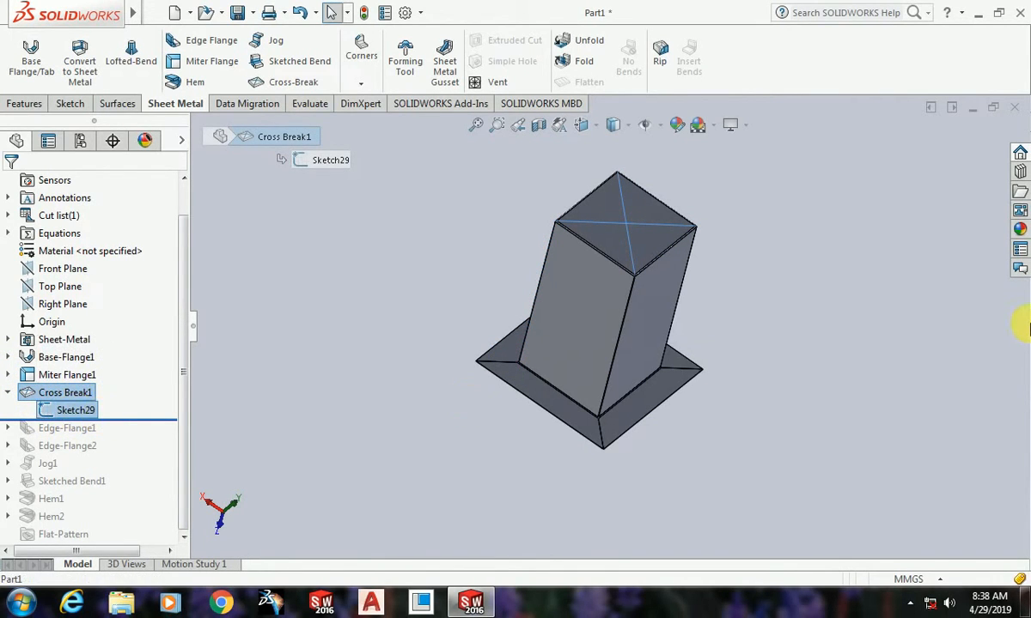
{"action": "key", "text": "Delete"}
{"action": "key", "text": "Return"}
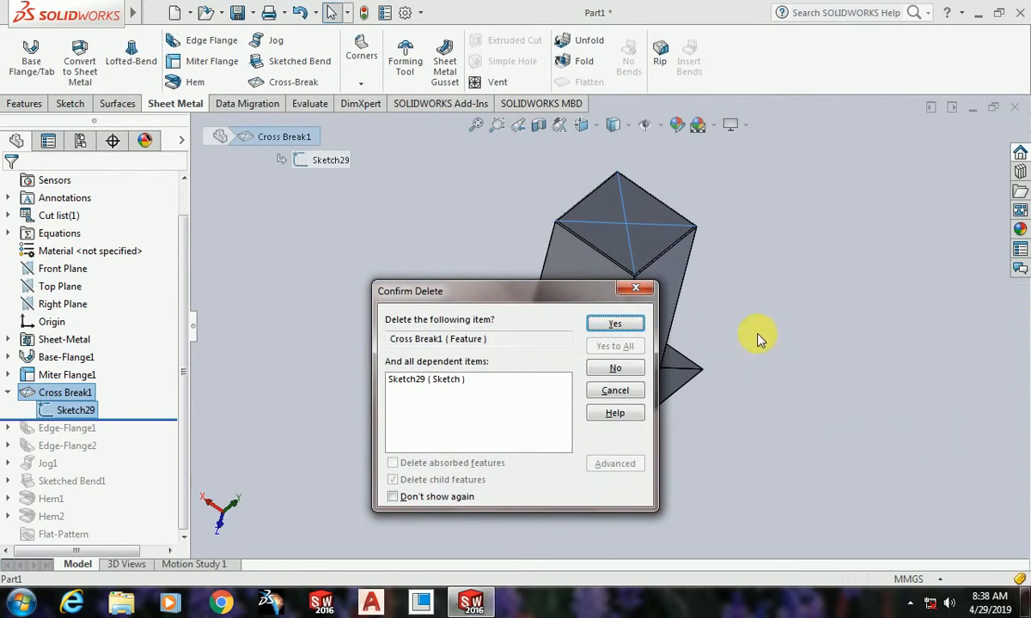
{"action": "left_click", "coordinate": [615, 324]}
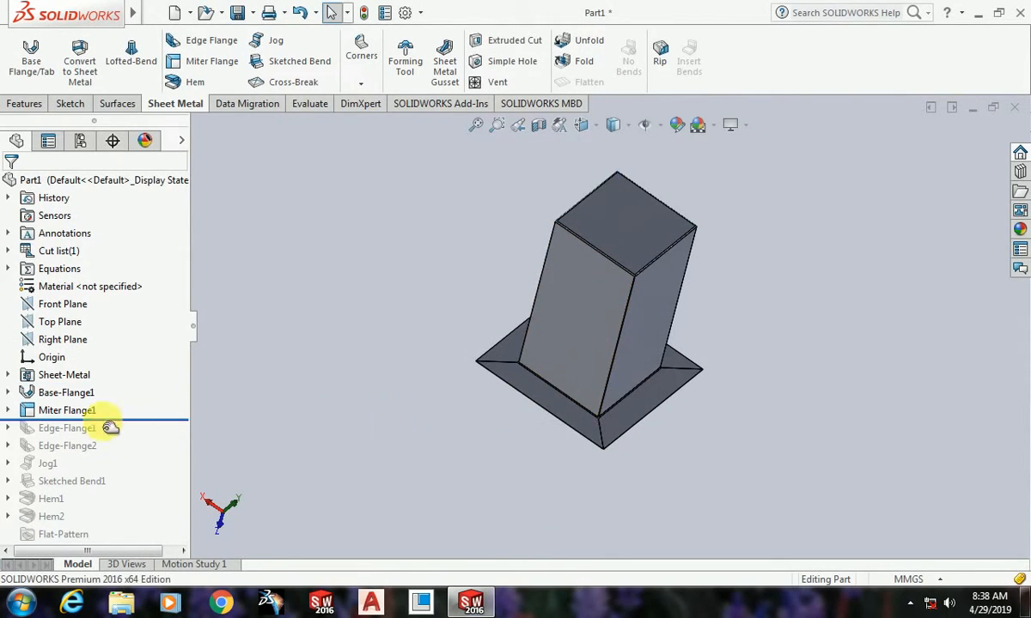
Step: Delete the miter flange feature and its miter bends, keeping its profile sketch
{"action": "left_click", "coordinate": [53, 411]}
{"action": "key", "text": "Delete"}
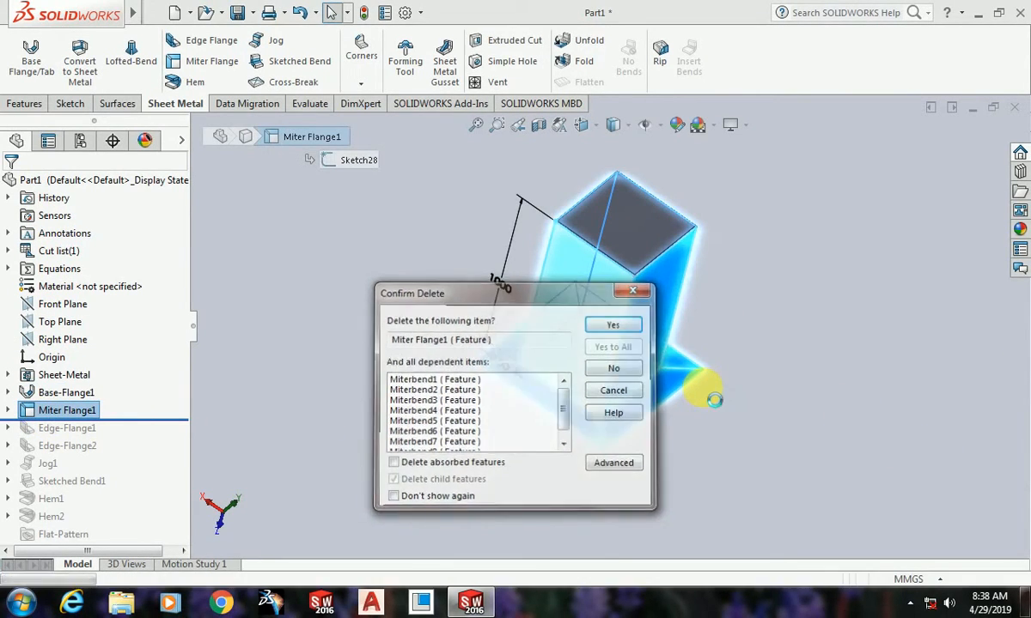
{"action": "key", "text": "Return"}
{"action": "middle_click_drag", "start_coordinate": [601, 400], "coordinate": [730, 274]}
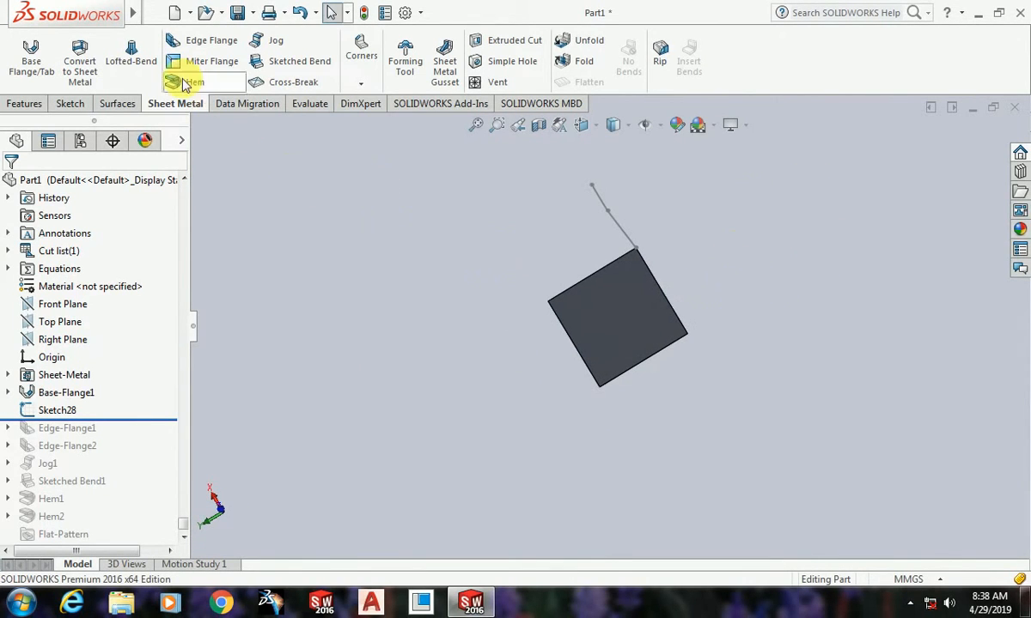
Step: Start a Swept Flange using the retained two-line miter flange sketch as its profile
{"action": "mouse_move", "coordinate": [136, 12]}
{"action": "left_click", "coordinate": [246, 13]}
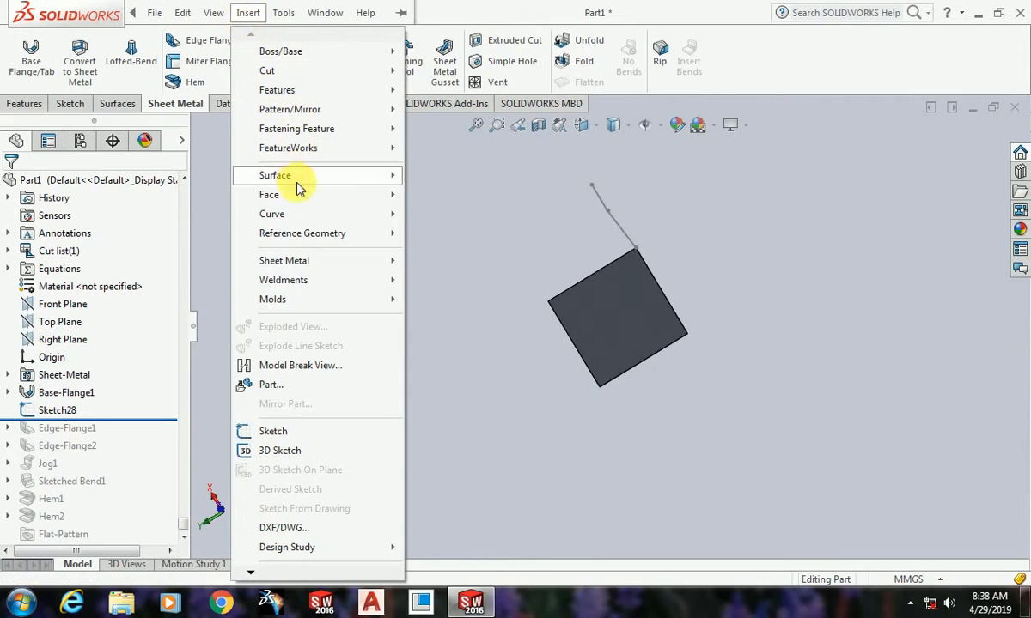
{"action": "mouse_move", "coordinate": [375, 260]}
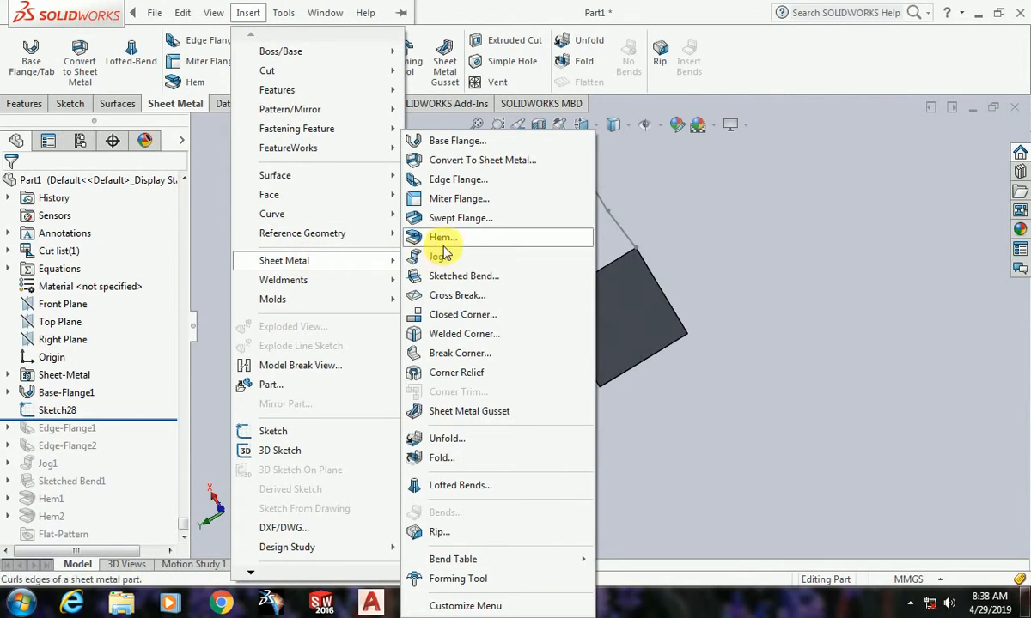
{"action": "left_click", "coordinate": [462, 218]}
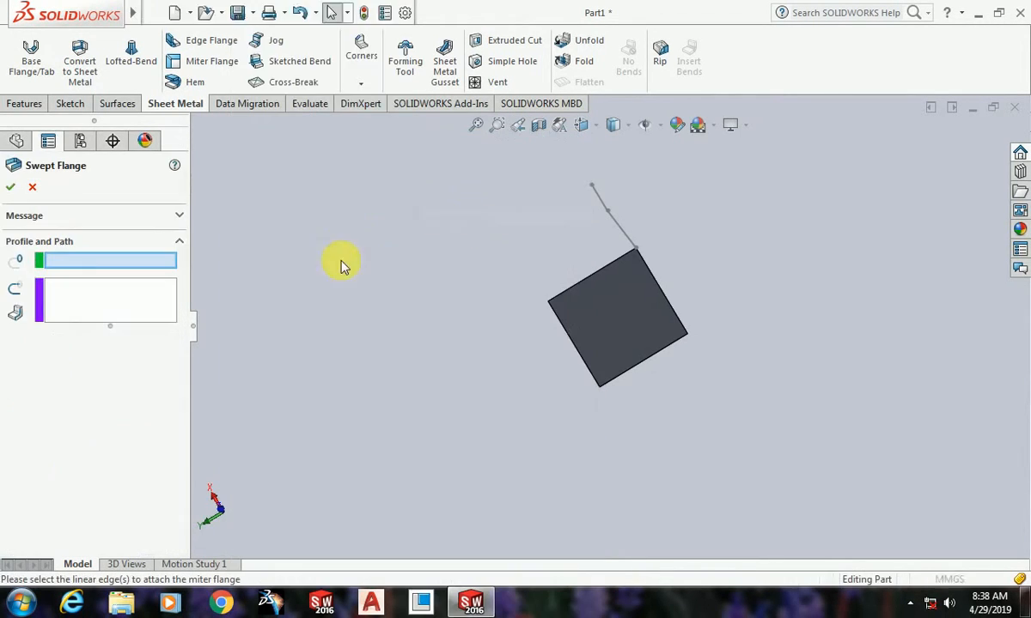
{"action": "scroll", "coordinate": [687, 318], "scroll_direction": "down", "scroll_amount": 2}
{"action": "mouse_move", "coordinate": [691, 319]}
{"action": "middle_mouse_down"}
{"action": "mouse_move", "coordinate": [661, 219]}
{"action": "mouse_move", "coordinate": [638, 322]}
{"action": "mouse_move", "coordinate": [659, 299]}
{"action": "middle_mouse_up"}
{"action": "left_click", "coordinate": [634, 295]}
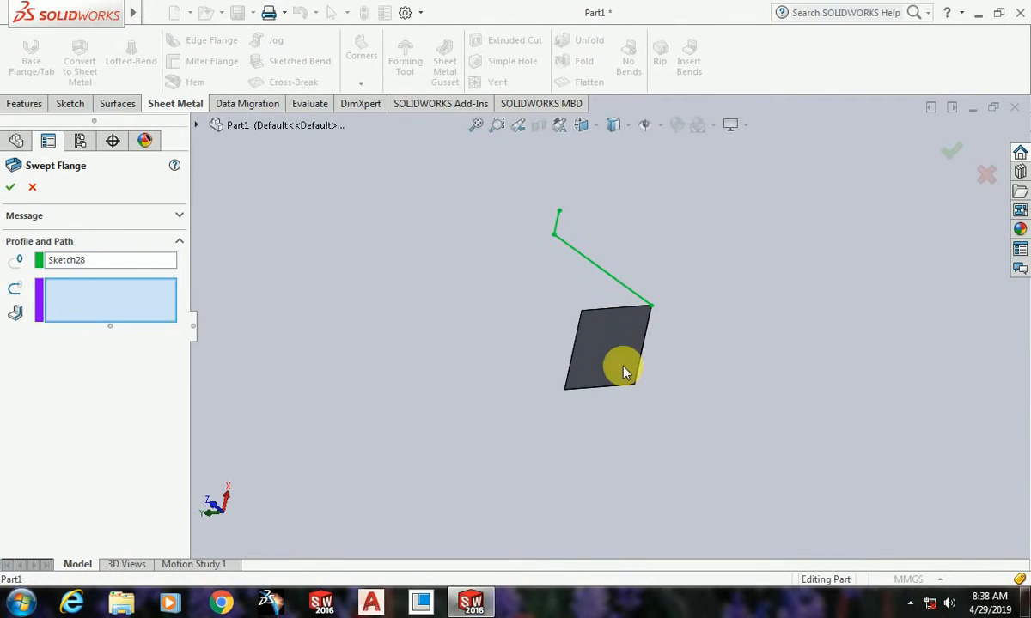
Step: Use all four edges of the square base sheet as the swept flange's path and create the feature
{"action": "scroll", "coordinate": [614, 348], "scroll_direction": "down", "scroll_amount": 3}
{"action": "left_click", "coordinate": [652, 254]}
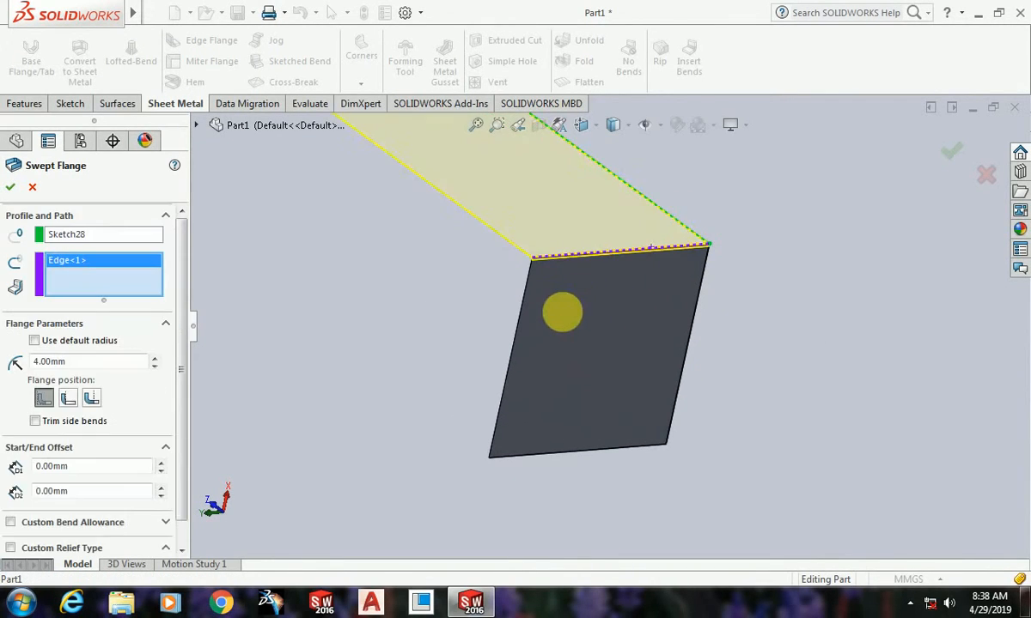
{"action": "left_click", "coordinate": [516, 328]}
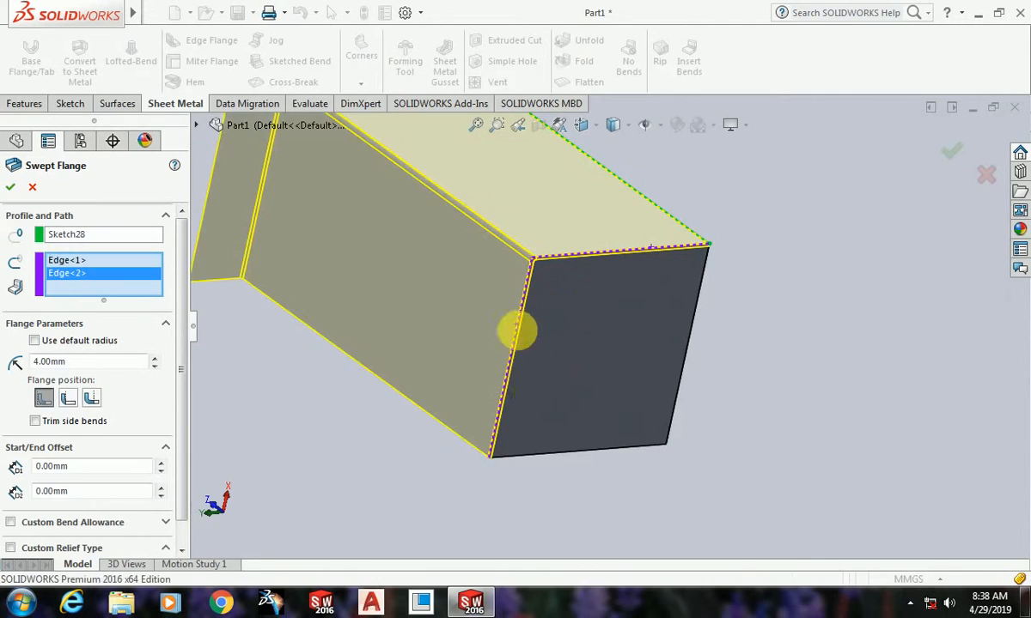
{"action": "left_click", "coordinate": [564, 451]}
{"action": "left_click", "coordinate": [668, 421]}
{"action": "scroll", "coordinate": [733, 407], "scroll_direction": "down", "scroll_amount": 5}
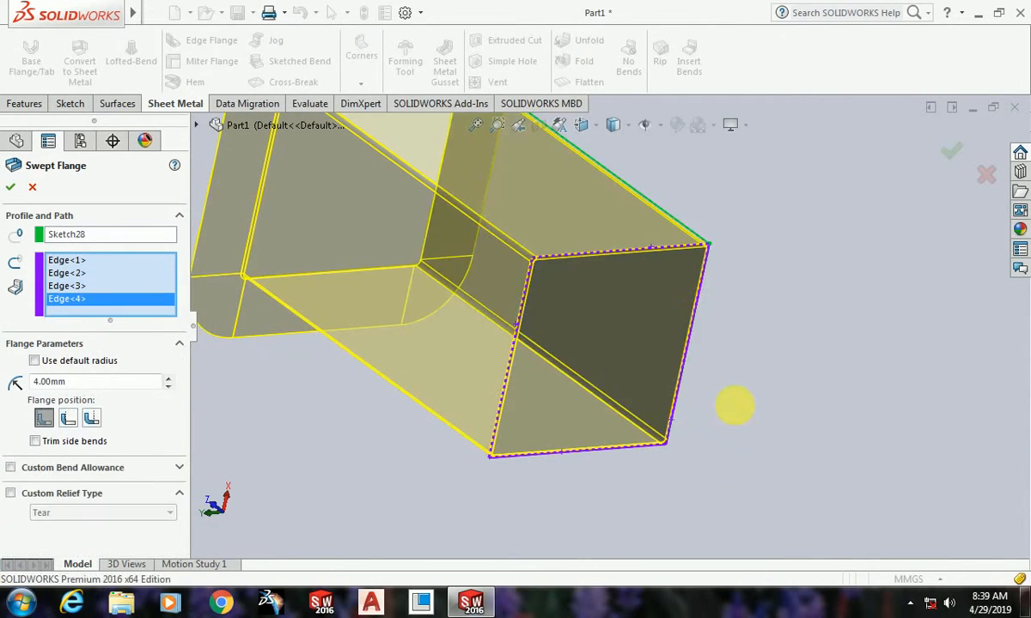
{"action": "mouse_move", "coordinate": [575, 356]}
{"action": "middle_mouse_down"}
{"action": "mouse_move", "coordinate": [714, 288]}
{"action": "mouse_move", "coordinate": [668, 357]}
{"action": "mouse_move", "coordinate": [640, 370]}
{"action": "middle_mouse_up"}
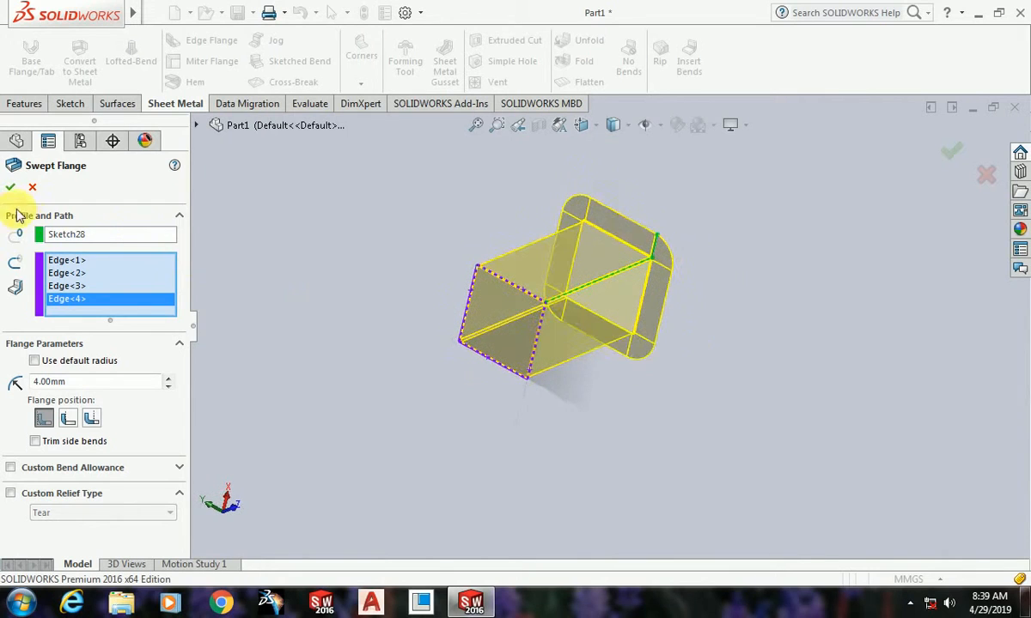
{"action": "left_click", "coordinate": [10, 189]}
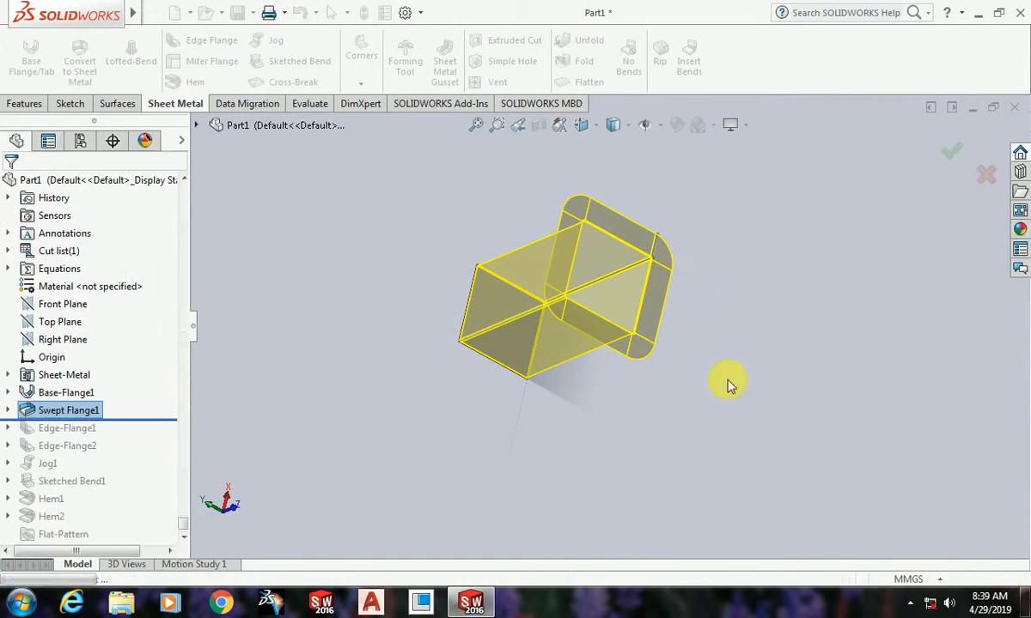
Step: Examine the rounded corners of the swept flange's outward rim up close
{"action": "middle_click_drag", "start_coordinate": [727, 388], "coordinate": [605, 177]}
{"action": "scroll", "coordinate": [552, 363], "scroll_direction": "down", "scroll_amount": 4}
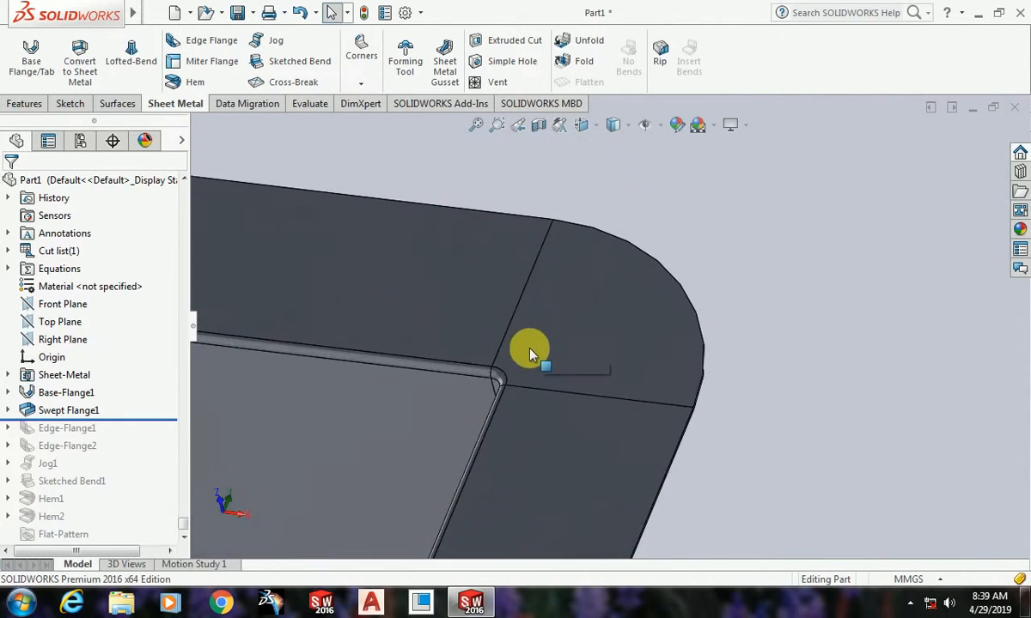
{"action": "scroll", "coordinate": [518, 362], "scroll_direction": "up", "scroll_amount": 4}
{"action": "scroll", "coordinate": [566, 359], "scroll_direction": "up", "scroll_amount": 2}
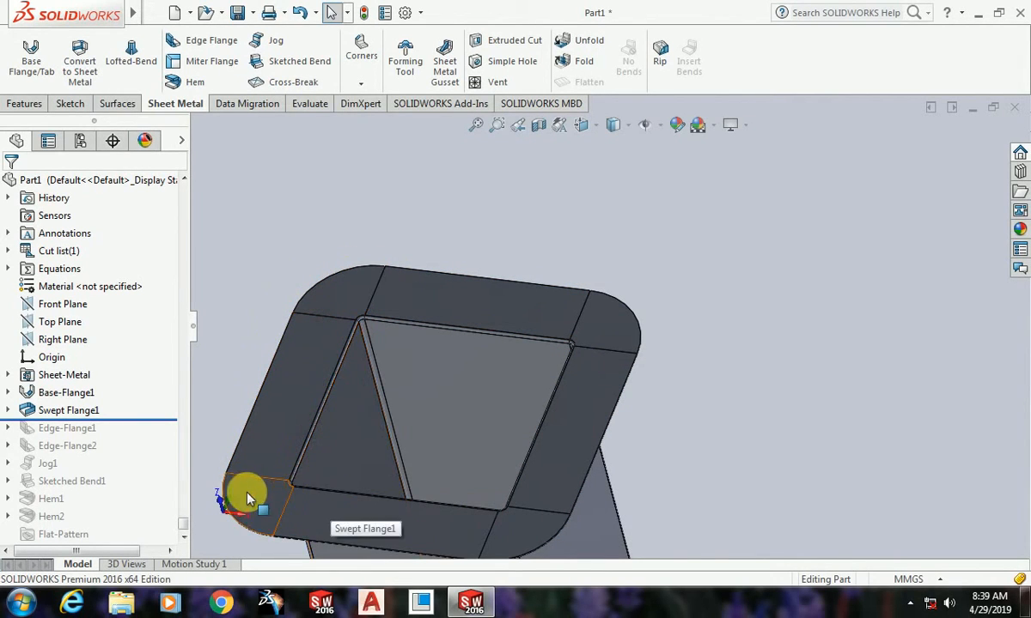
{"action": "scroll", "coordinate": [635, 337], "scroll_direction": "down", "scroll_amount": 5}
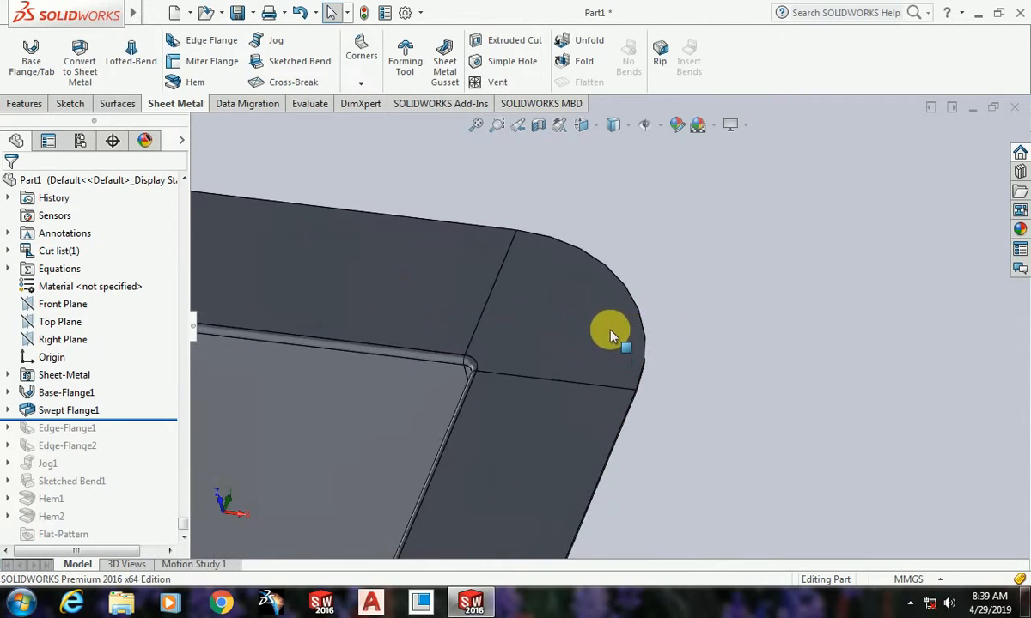
{"action": "scroll", "coordinate": [609, 350], "scroll_direction": "up", "scroll_amount": 8}
{"action": "middle_click_drag", "start_coordinate": [626, 403], "coordinate": [672, 410]}
{"action": "scroll", "coordinate": [584, 394], "scroll_direction": "down", "scroll_amount": 3}
{"action": "scroll", "coordinate": [584, 393], "scroll_direction": "up", "scroll_amount": 3}
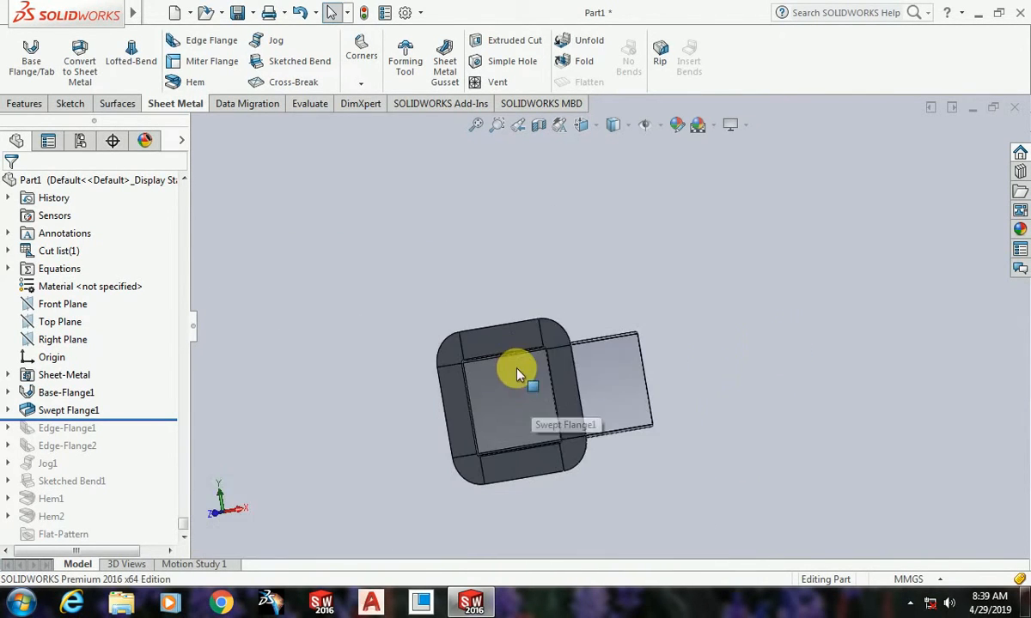
{"action": "scroll", "coordinate": [556, 329], "scroll_direction": "down", "scroll_amount": 5}
{"action": "scroll", "coordinate": [706, 396], "scroll_direction": "up", "scroll_amount": 2}
{"action": "scroll", "coordinate": [720, 288], "scroll_direction": "up", "scroll_amount": 3}
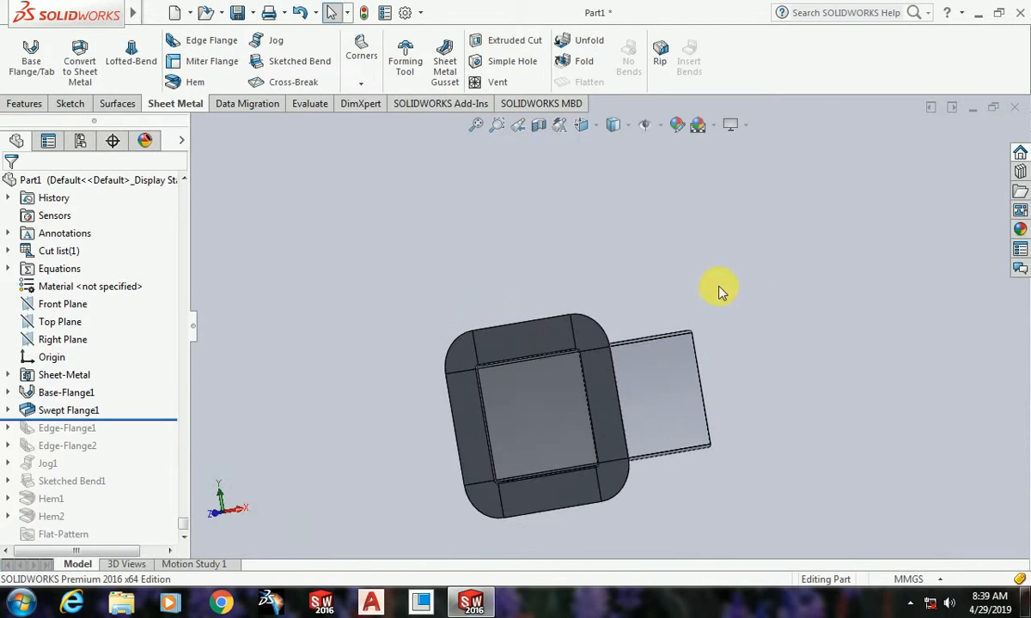
{"action": "scroll", "coordinate": [603, 333], "scroll_direction": "down", "scroll_amount": 6}
{"action": "scroll", "coordinate": [628, 396], "scroll_direction": "up", "scroll_amount": 1}
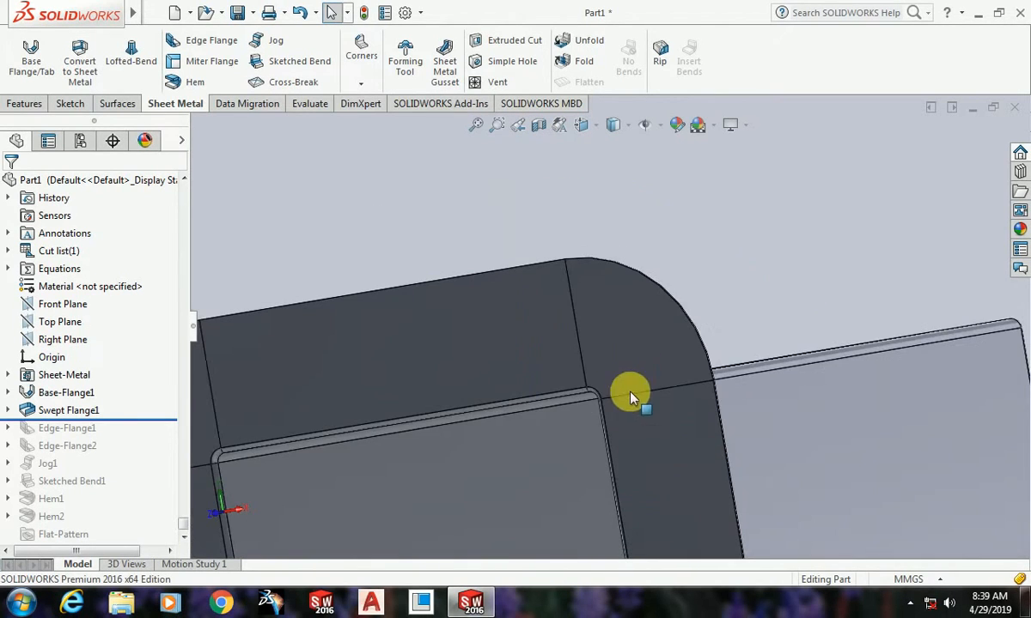
{"action": "scroll", "coordinate": [720, 232], "scroll_direction": "up", "scroll_amount": 4}
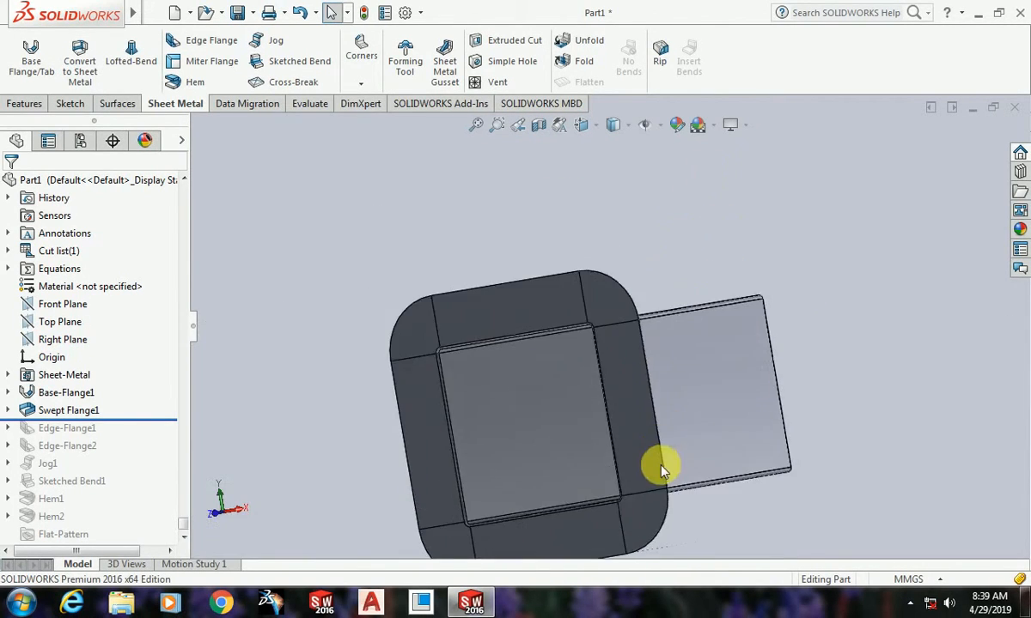
{"action": "middle_click_drag", "start_coordinate": [661, 468], "coordinate": [776, 318]}
{"action": "scroll", "coordinate": [775, 318], "scroll_direction": "down", "scroll_amount": 4}
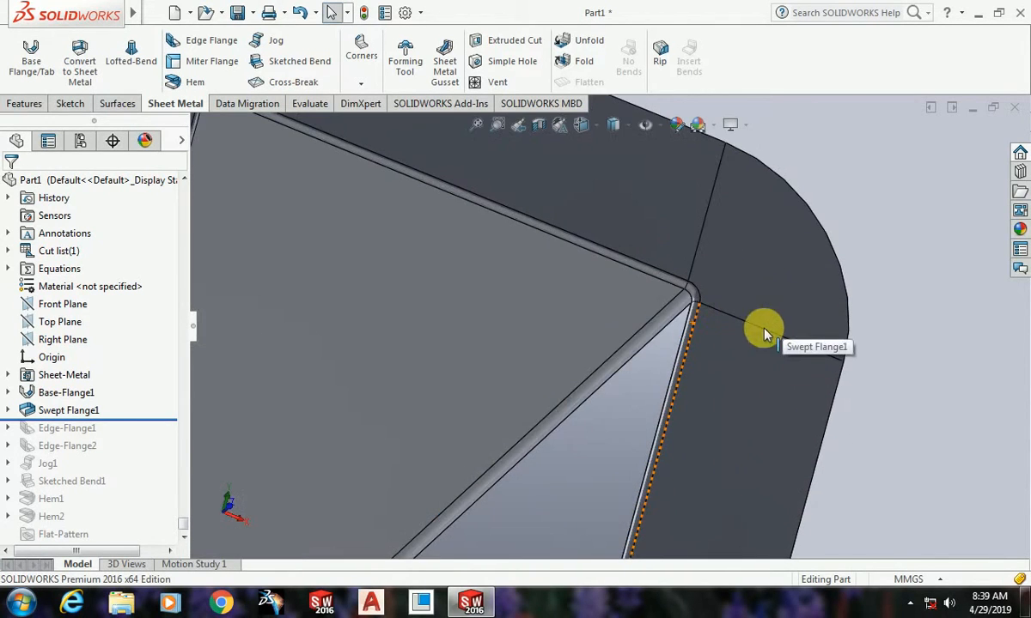
{"action": "scroll", "coordinate": [685, 302], "scroll_direction": "up", "scroll_amount": 6}
{"action": "scroll", "coordinate": [706, 331], "scroll_direction": "up", "scroll_amount": 3}
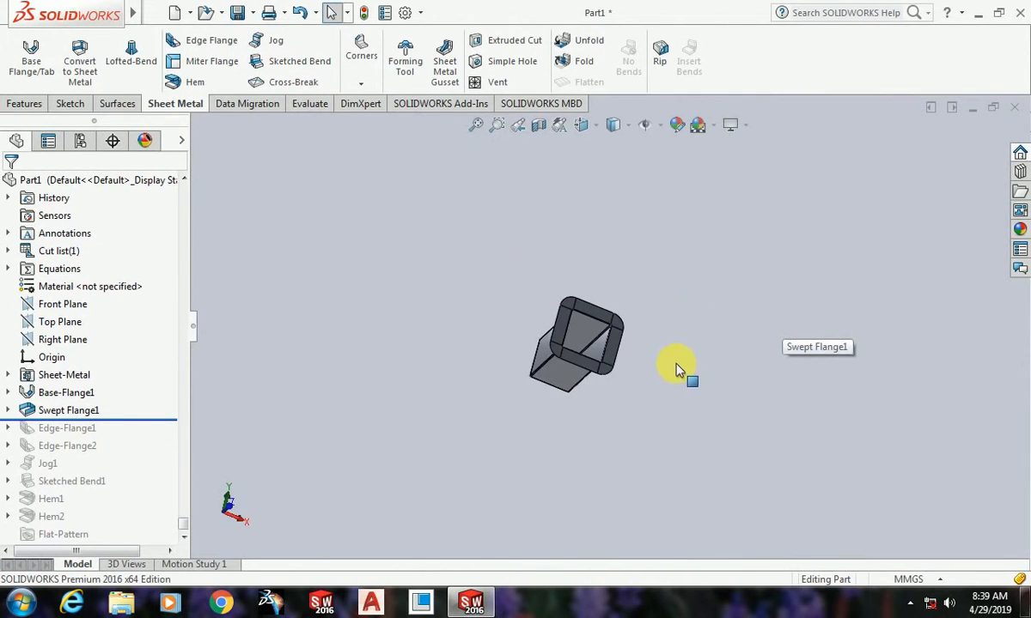
Step: Examine the swept flange's side walls, inner bends and rounded rim from several angles
{"action": "scroll", "coordinate": [674, 363], "scroll_direction": "down", "scroll_amount": 5}
{"action": "middle_click_drag", "start_coordinate": [661, 318], "coordinate": [709, 363]}
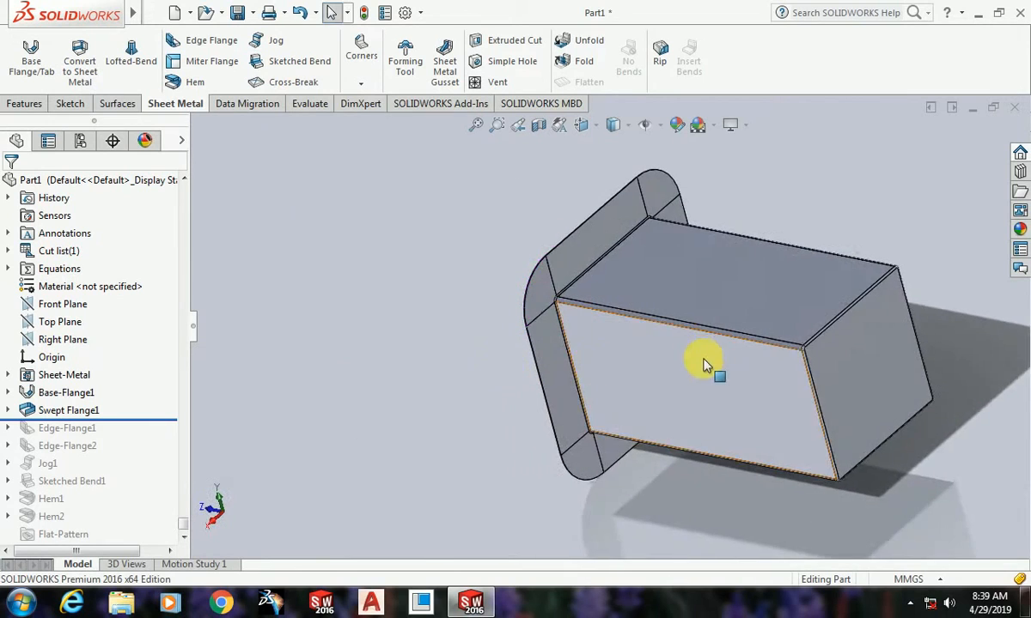
{"action": "scroll", "coordinate": [627, 356], "scroll_direction": "up", "scroll_amount": 4}
{"action": "scroll", "coordinate": [626, 410], "scroll_direction": "down", "scroll_amount": 6}
{"action": "middle_click_drag", "start_coordinate": [627, 410], "coordinate": [770, 322]}
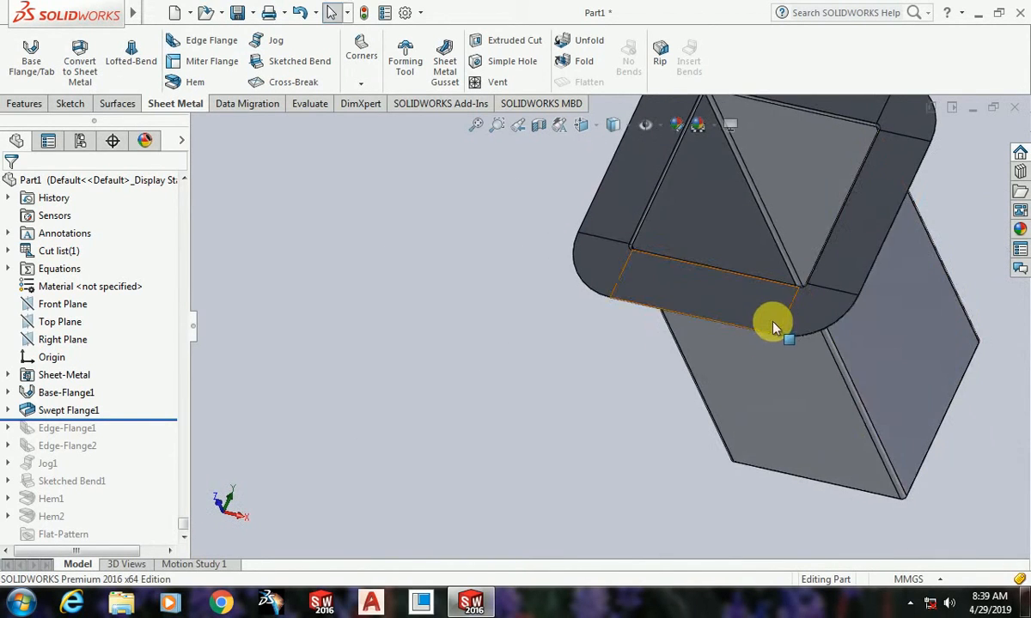
{"action": "scroll", "coordinate": [750, 378], "scroll_direction": "up", "scroll_amount": 5}
{"action": "scroll", "coordinate": [646, 294], "scroll_direction": "down", "scroll_amount": 2}
{"action": "scroll", "coordinate": [760, 333], "scroll_direction": "down", "scroll_amount": 2}
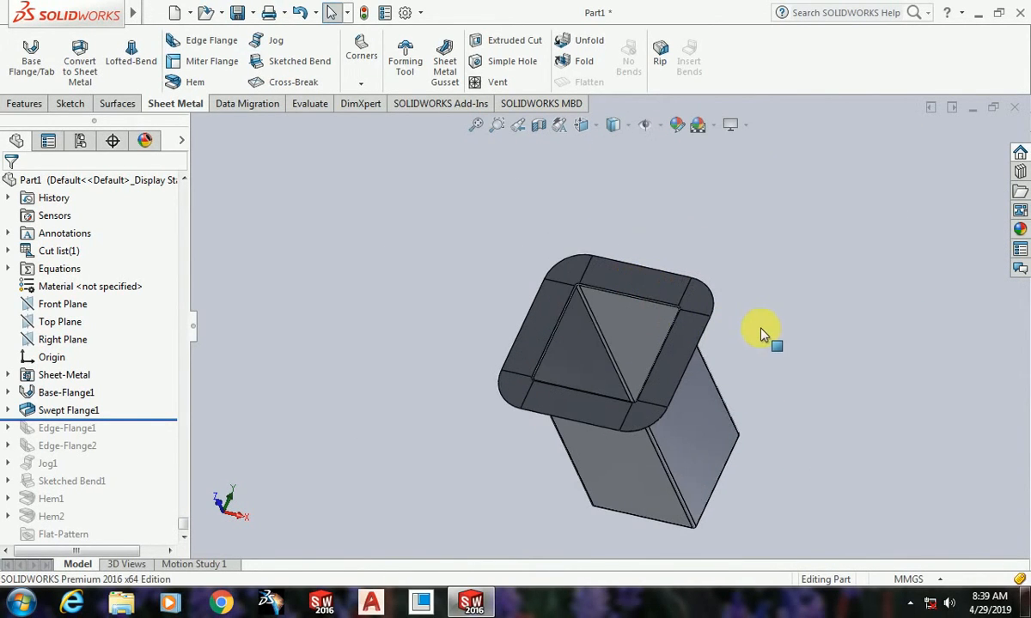
{"action": "scroll", "coordinate": [725, 326], "scroll_direction": "down", "scroll_amount": 3}
{"action": "scroll", "coordinate": [724, 339], "scroll_direction": "up", "scroll_amount": 6}
{"action": "scroll", "coordinate": [573, 331], "scroll_direction": "down", "scroll_amount": 10}
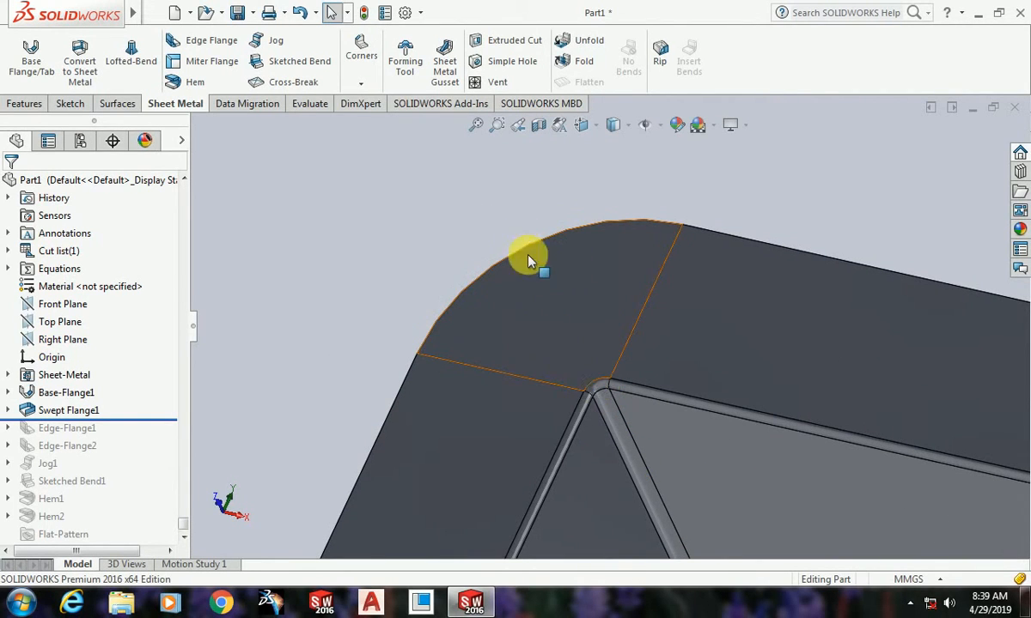
{"action": "scroll", "coordinate": [568, 405], "scroll_direction": "up", "scroll_amount": 6}
{"action": "scroll", "coordinate": [721, 408], "scroll_direction": "down", "scroll_amount": 3}
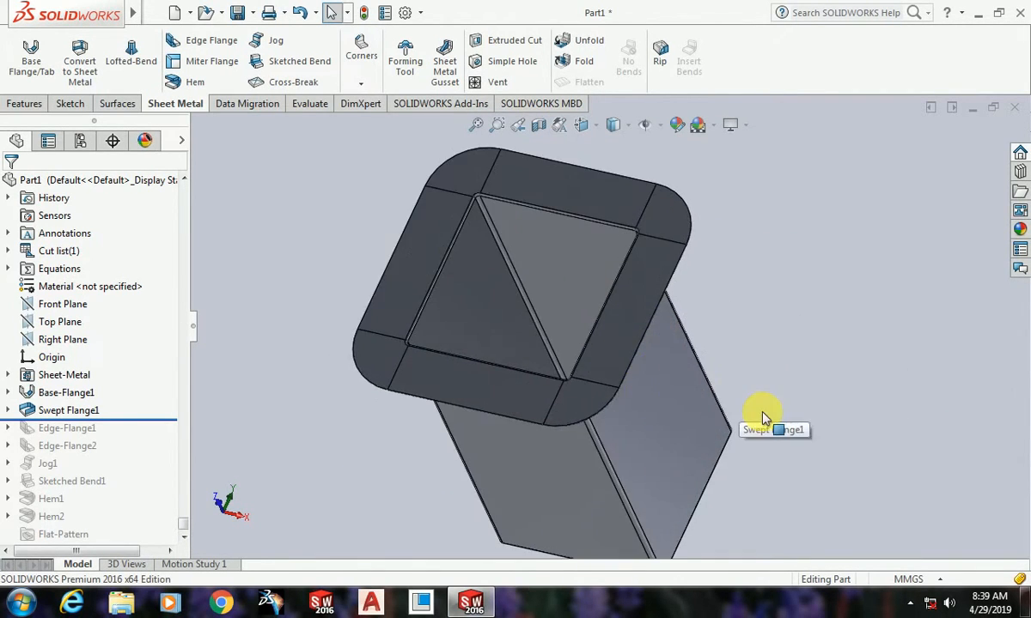
{"action": "middle_click_drag", "start_coordinate": [764, 418], "coordinate": [749, 261]}
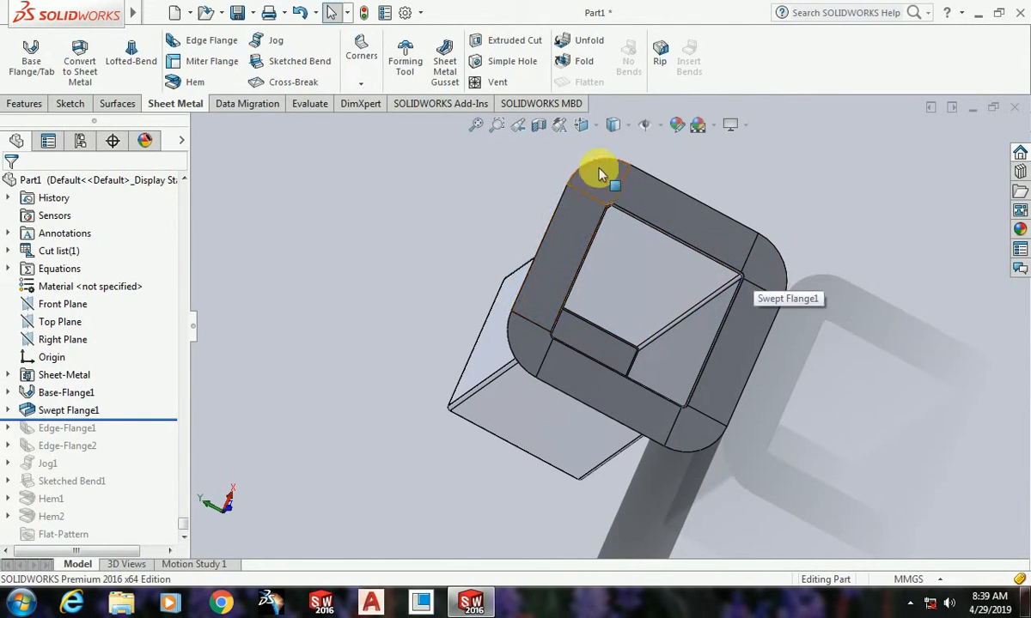
{"action": "middle_click_drag", "start_coordinate": [517, 286], "coordinate": [610, 333]}
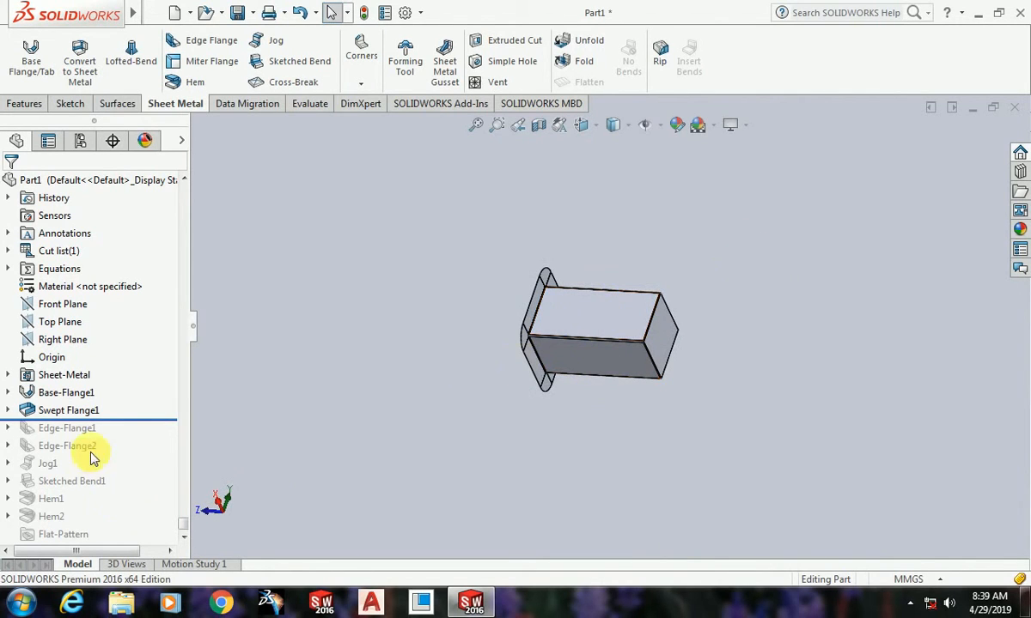
Step: Delete the swept flange feature, keeping its profile sketch
{"action": "left_click", "coordinate": [67, 411]}
{"action": "key", "text": "Delete"}
{"action": "key", "text": "Return"}
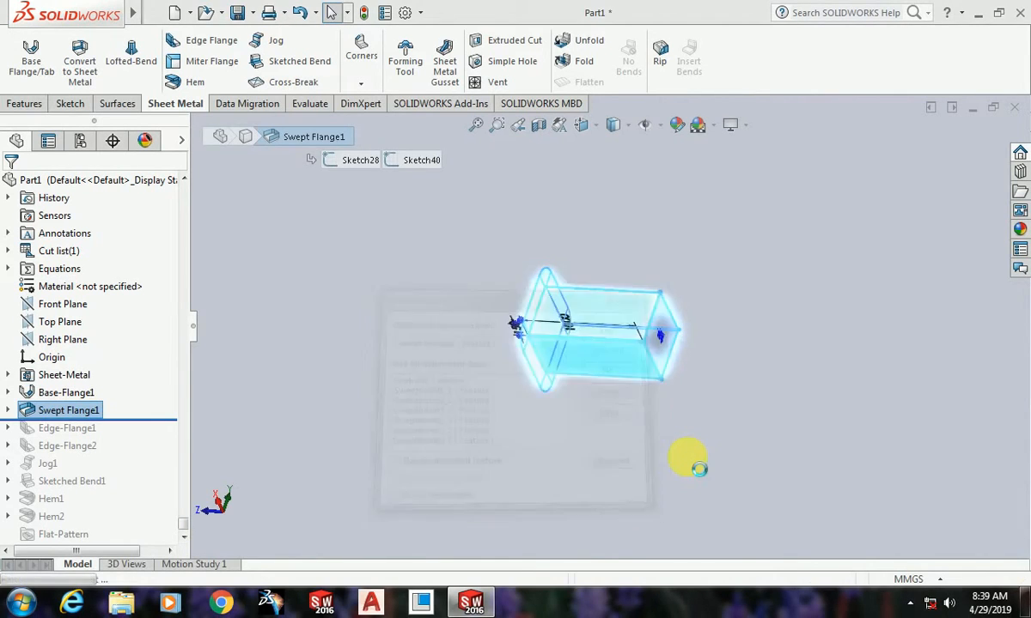
Step: Create a miter flange from the existing profile sketch along all four edges of the square base sheet
{"action": "left_click", "coordinate": [220, 75]}
{"action": "scroll", "coordinate": [636, 361], "scroll_direction": "down", "scroll_amount": 3}
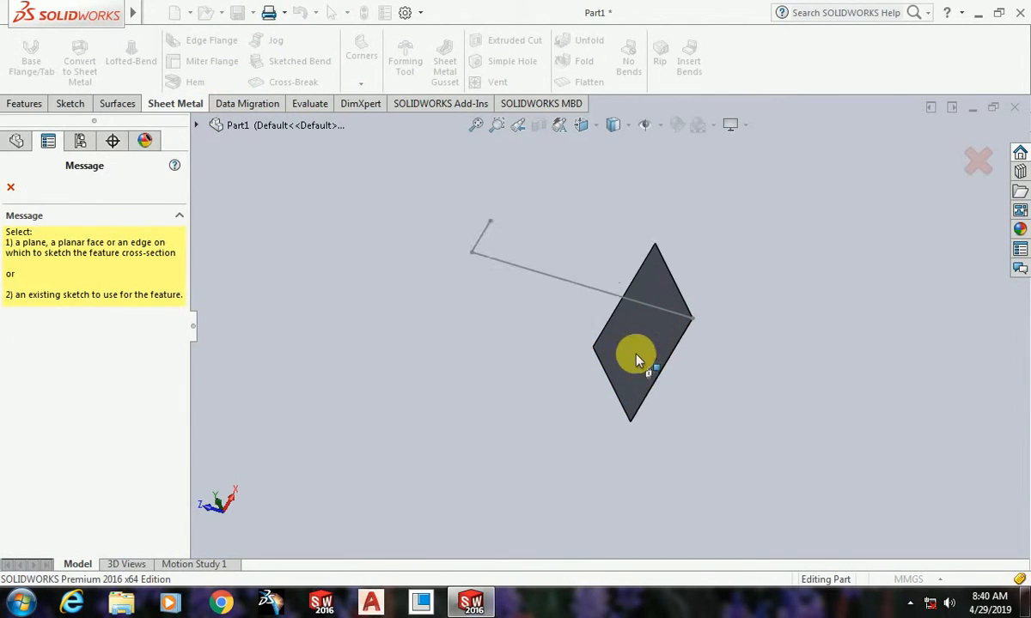
{"action": "left_click", "coordinate": [581, 284]}
{"action": "mouse_move", "coordinate": [590, 429]}
{"action": "middle_mouse_down"}
{"action": "mouse_move", "coordinate": [736, 421]}
{"action": "mouse_move", "coordinate": [438, 314]}
{"action": "middle_mouse_up"}
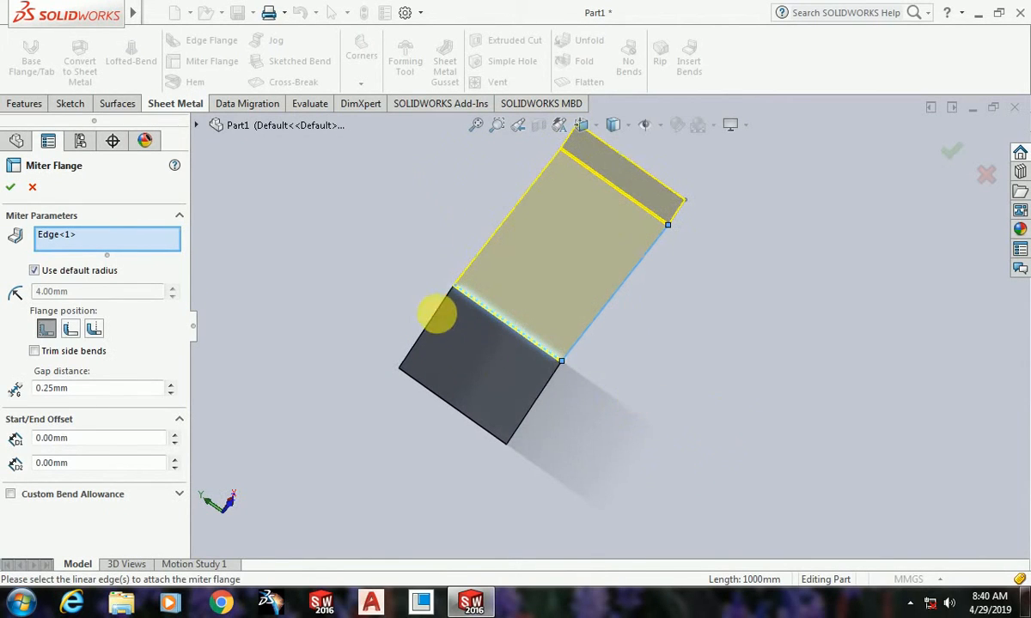
{"action": "left_click", "coordinate": [421, 327]}
{"action": "left_click", "coordinate": [485, 428]}
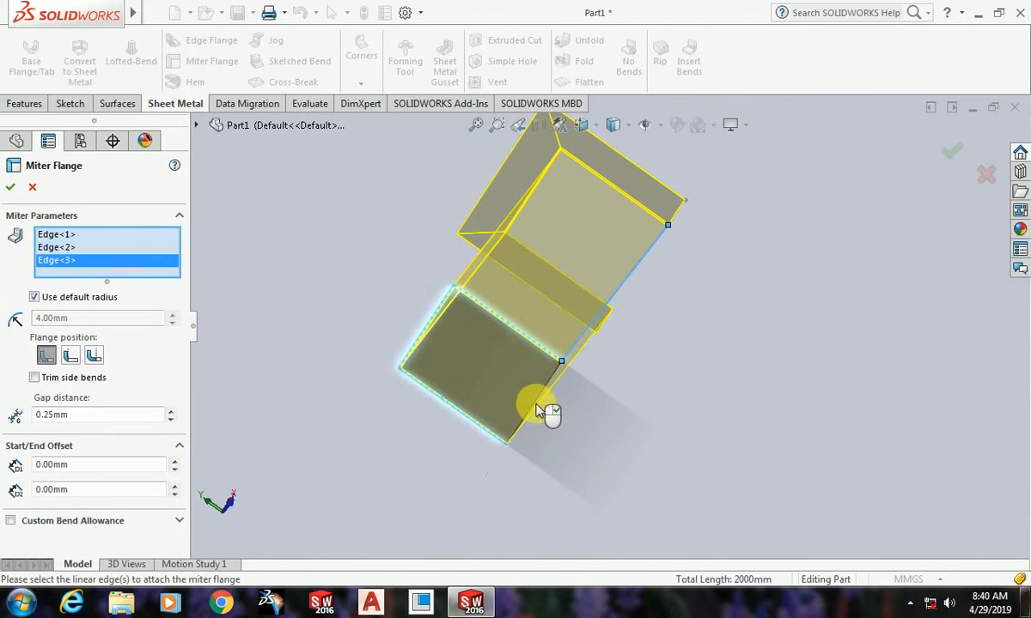
{"action": "left_click", "coordinate": [537, 410]}
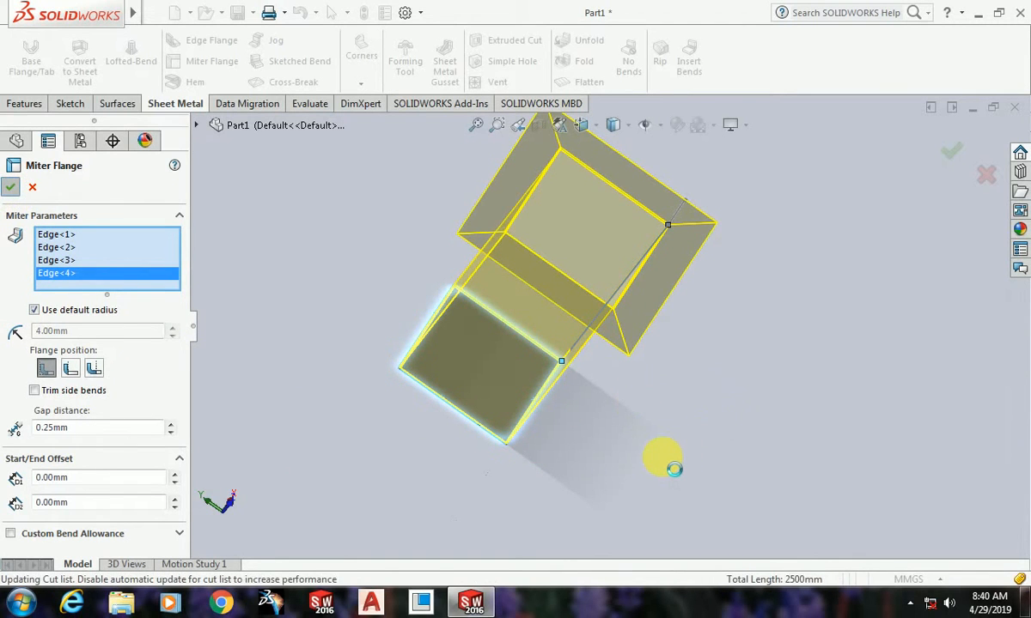
Step: Examine the miter flange's side walls and mitered rim corners from several angles
{"action": "scroll", "coordinate": [490, 487], "scroll_direction": "up", "scroll_amount": 4}
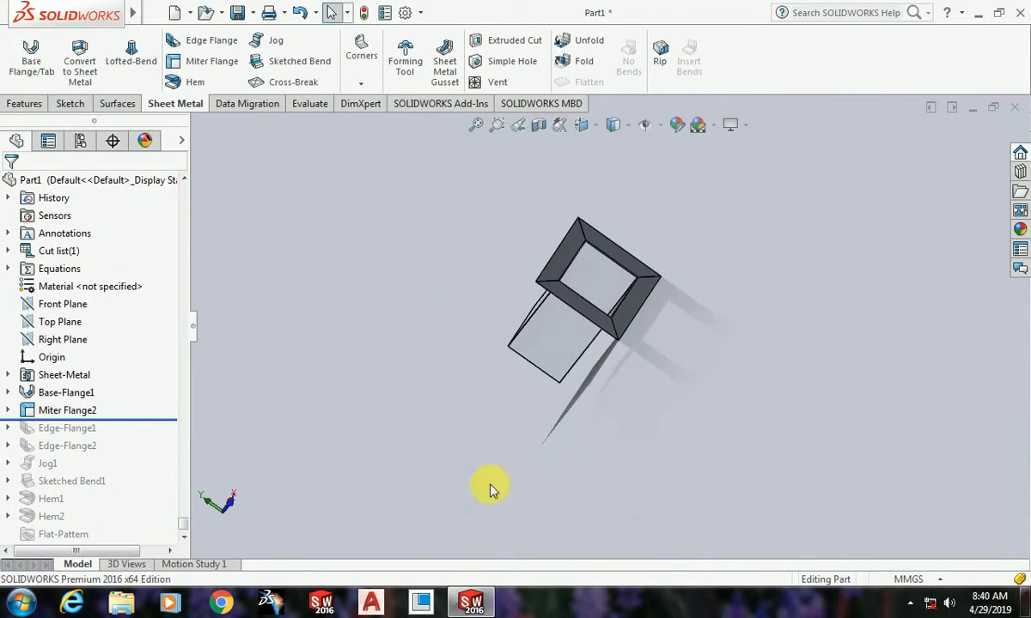
{"action": "middle_click_drag", "start_coordinate": [490, 487], "coordinate": [697, 401]}
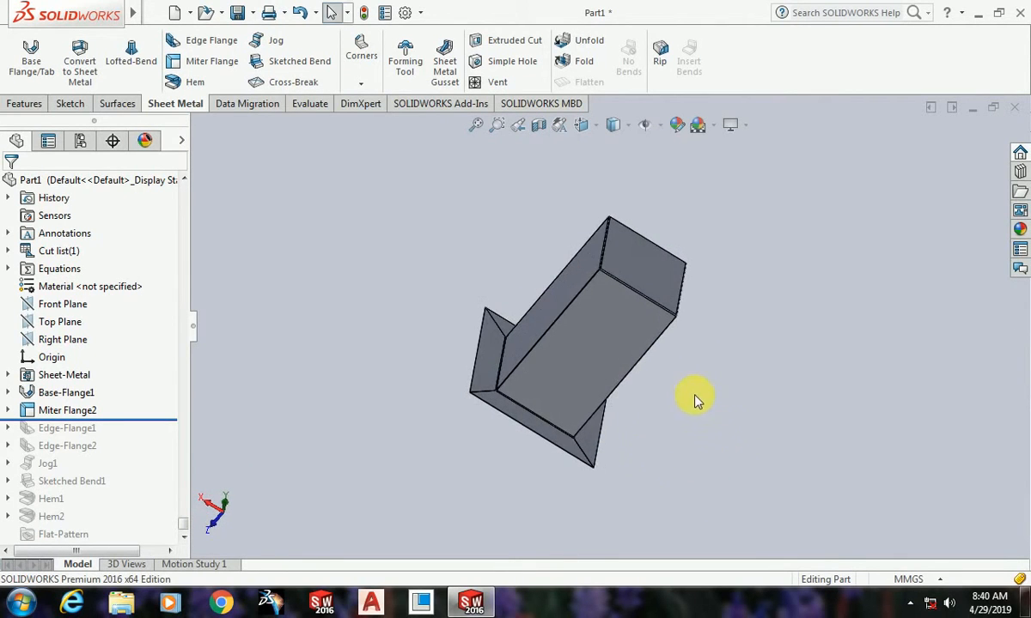
{"action": "scroll", "coordinate": [678, 385], "scroll_direction": "down", "scroll_amount": 1}
{"action": "scroll", "coordinate": [678, 386], "scroll_direction": "up", "scroll_amount": 5}
{"action": "scroll", "coordinate": [614, 316], "scroll_direction": "down", "scroll_amount": 5}
{"action": "middle_click_drag", "start_coordinate": [651, 443], "coordinate": [507, 361]}
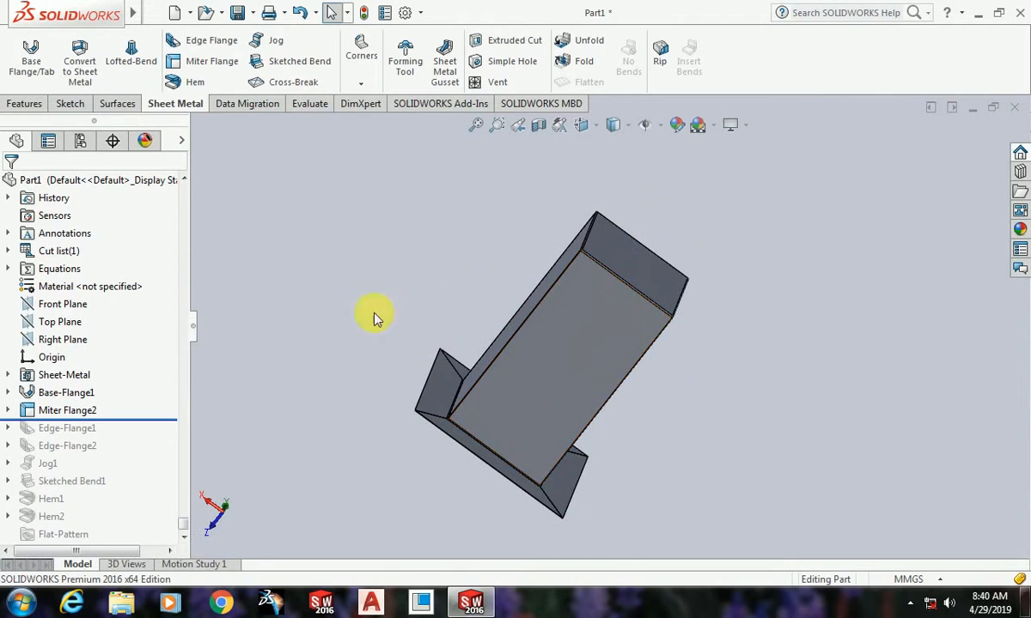
Step: Save the part to the Desktop under the file name chimney
{"action": "left_click", "coordinate": [153, 12]}
{"action": "left_click", "coordinate": [152, 57]}
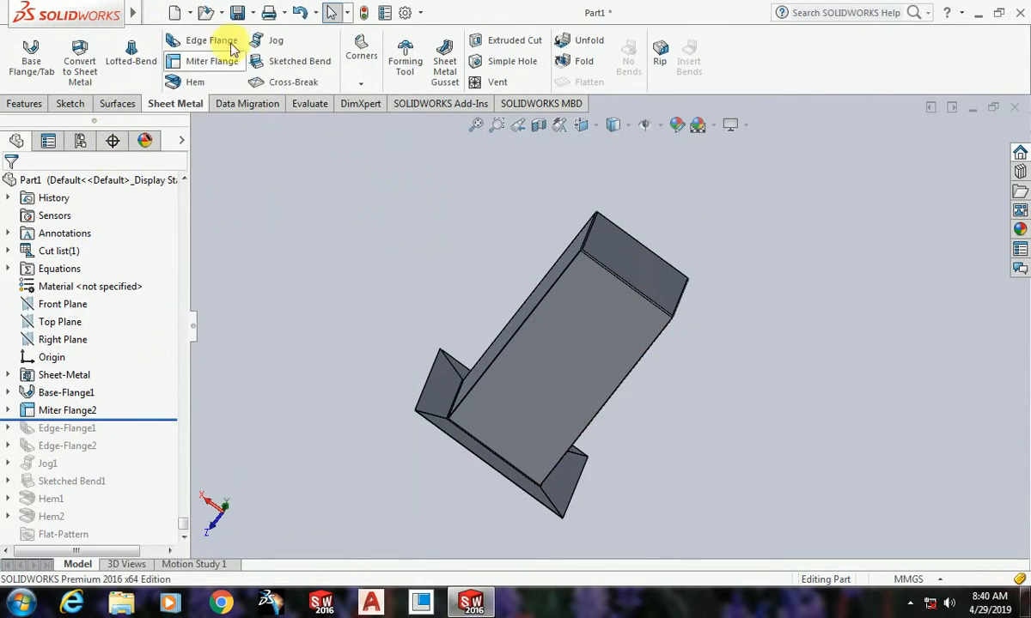
{"action": "left_click", "coordinate": [237, 14]}
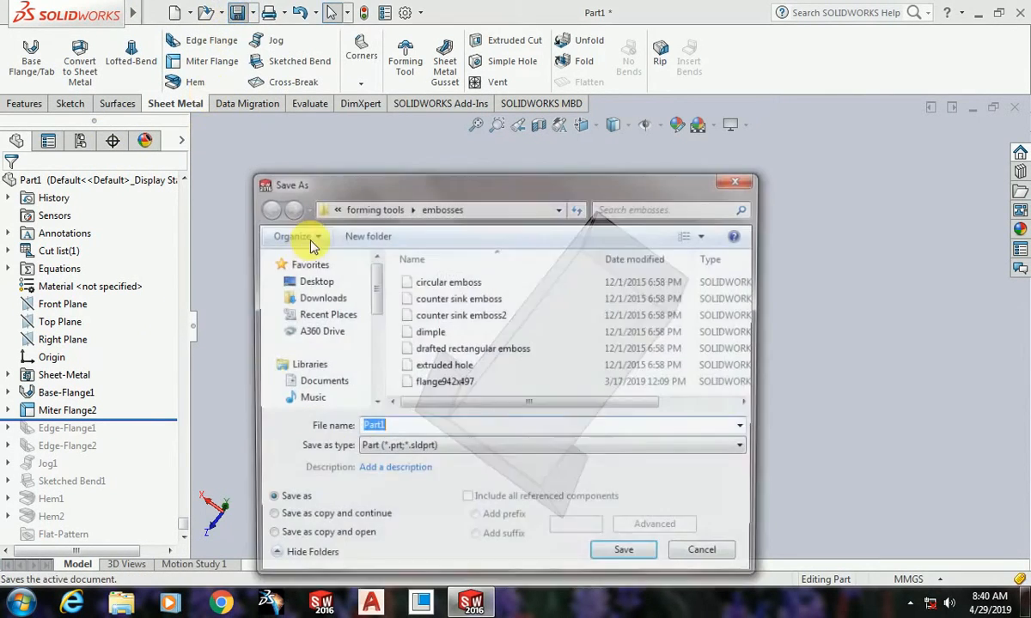
{"action": "left_click", "coordinate": [325, 287]}
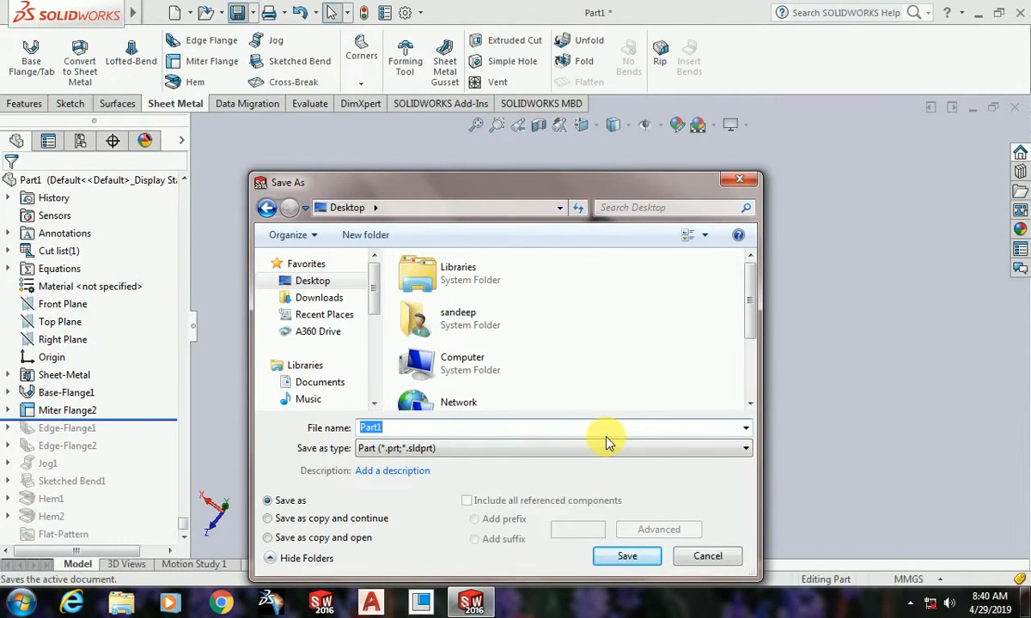
{"action": "type", "text": "chimney"}
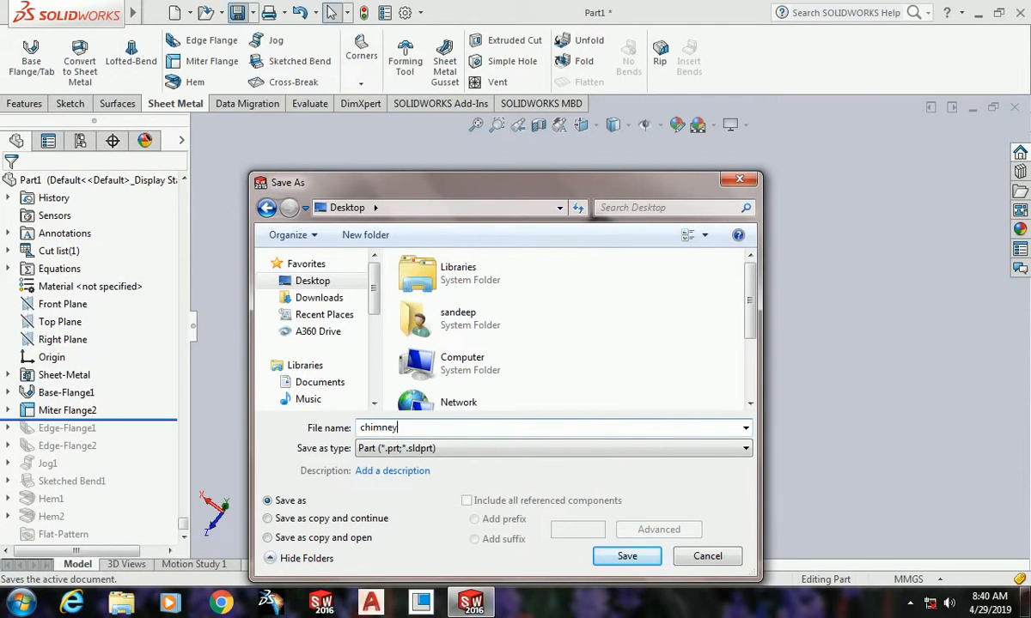
{"action": "left_click", "coordinate": [627, 558]}
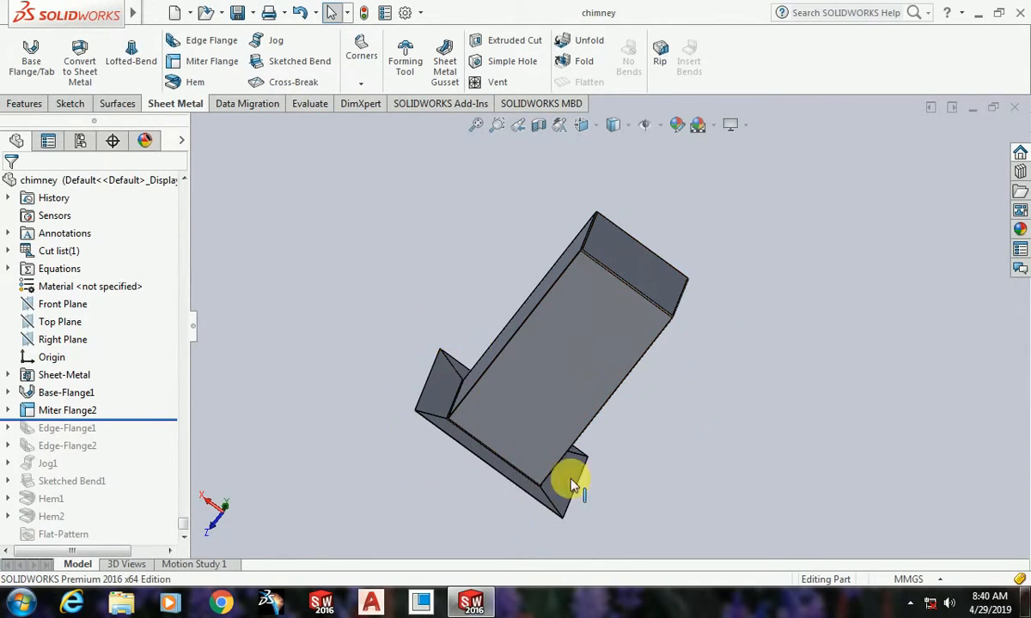
{"action": "scroll", "coordinate": [789, 370], "scroll_direction": "up", "scroll_amount": 3}
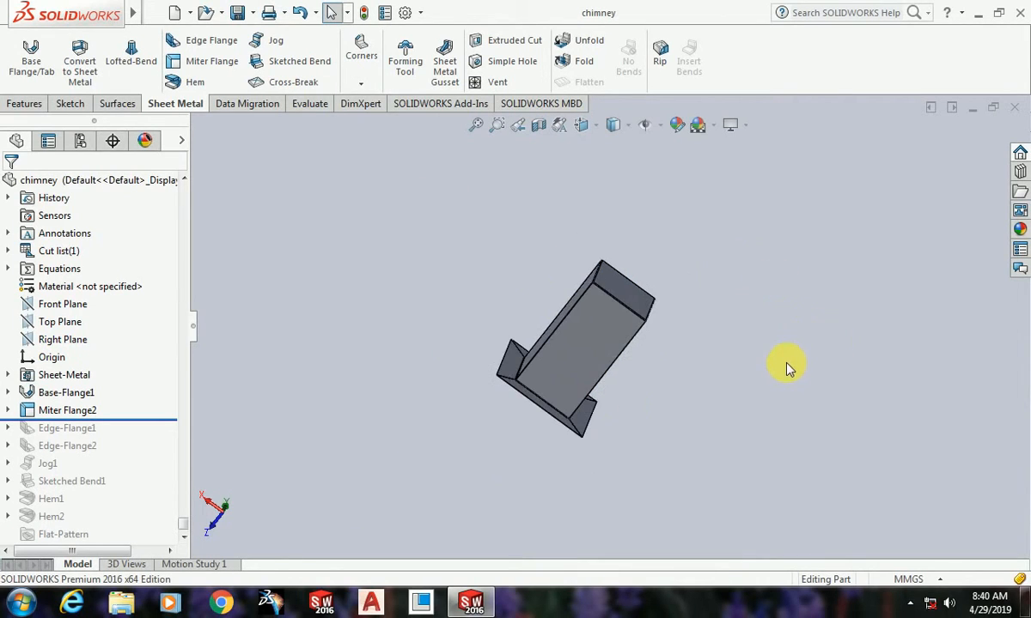